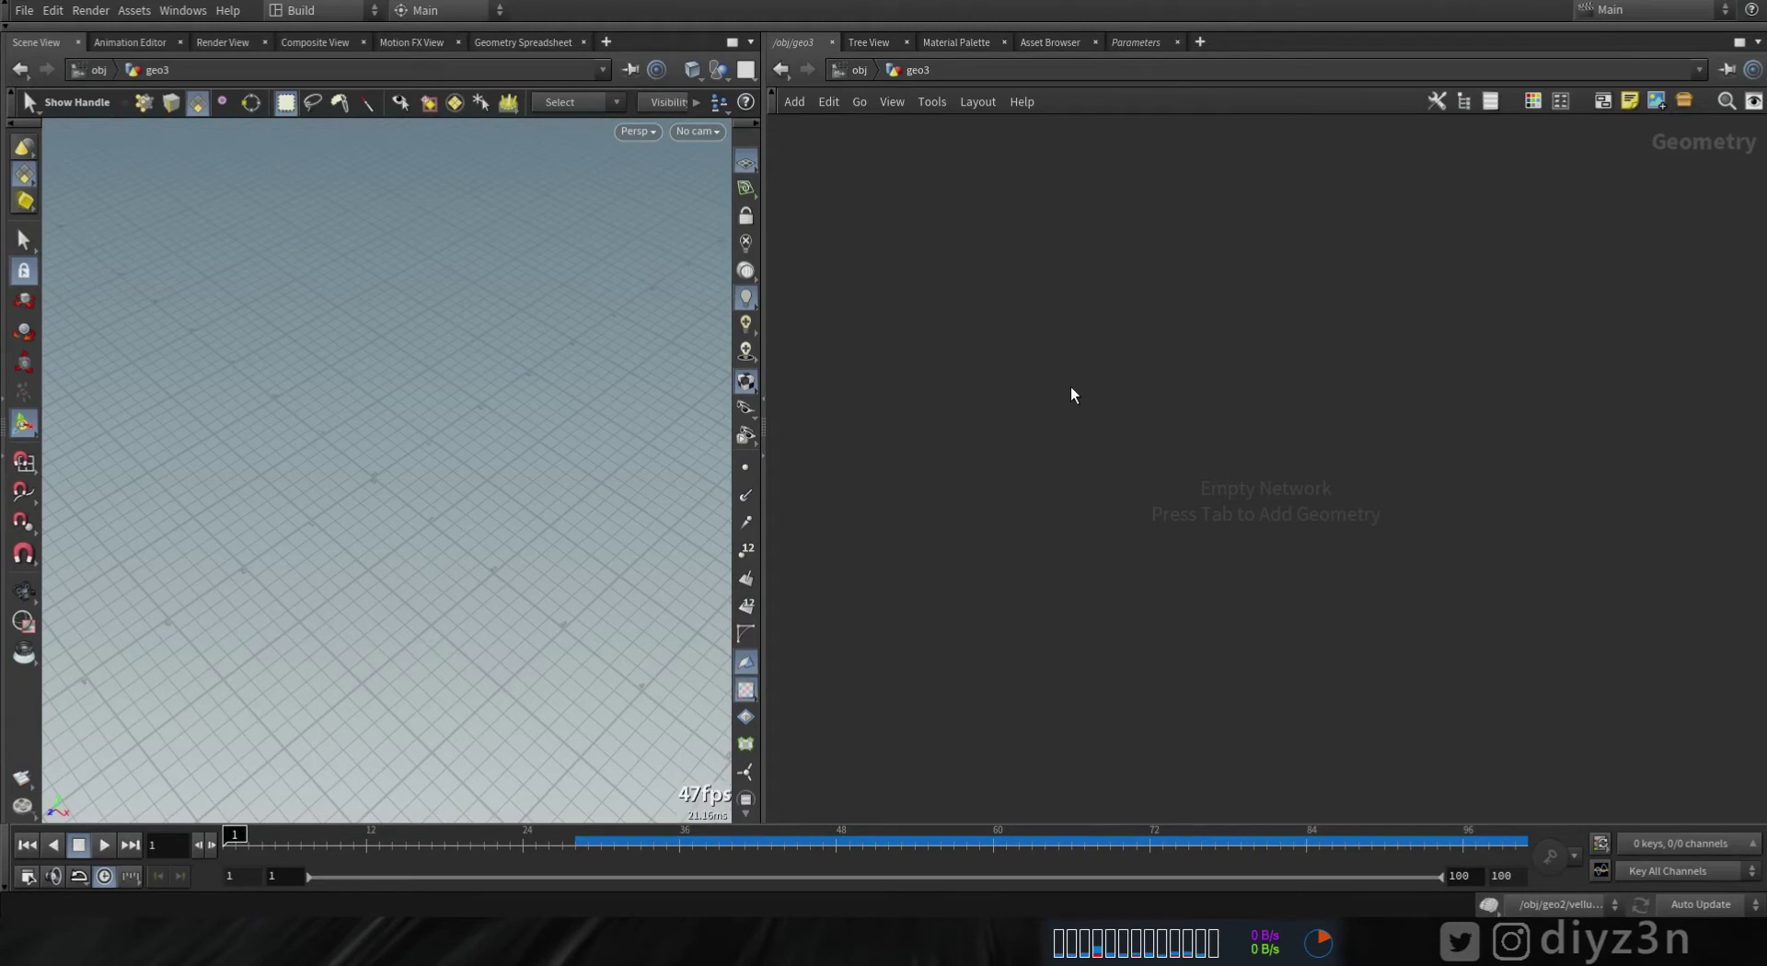
- Create a sphere and raise it to a height of about 2.06 above the ground grid
{"action": "key", "text": "Tab"}
{"action": "type", "text": "sp"}
{"action": "key", "text": "Return"}
{"action": "left_click", "coordinate": [1020, 315]}
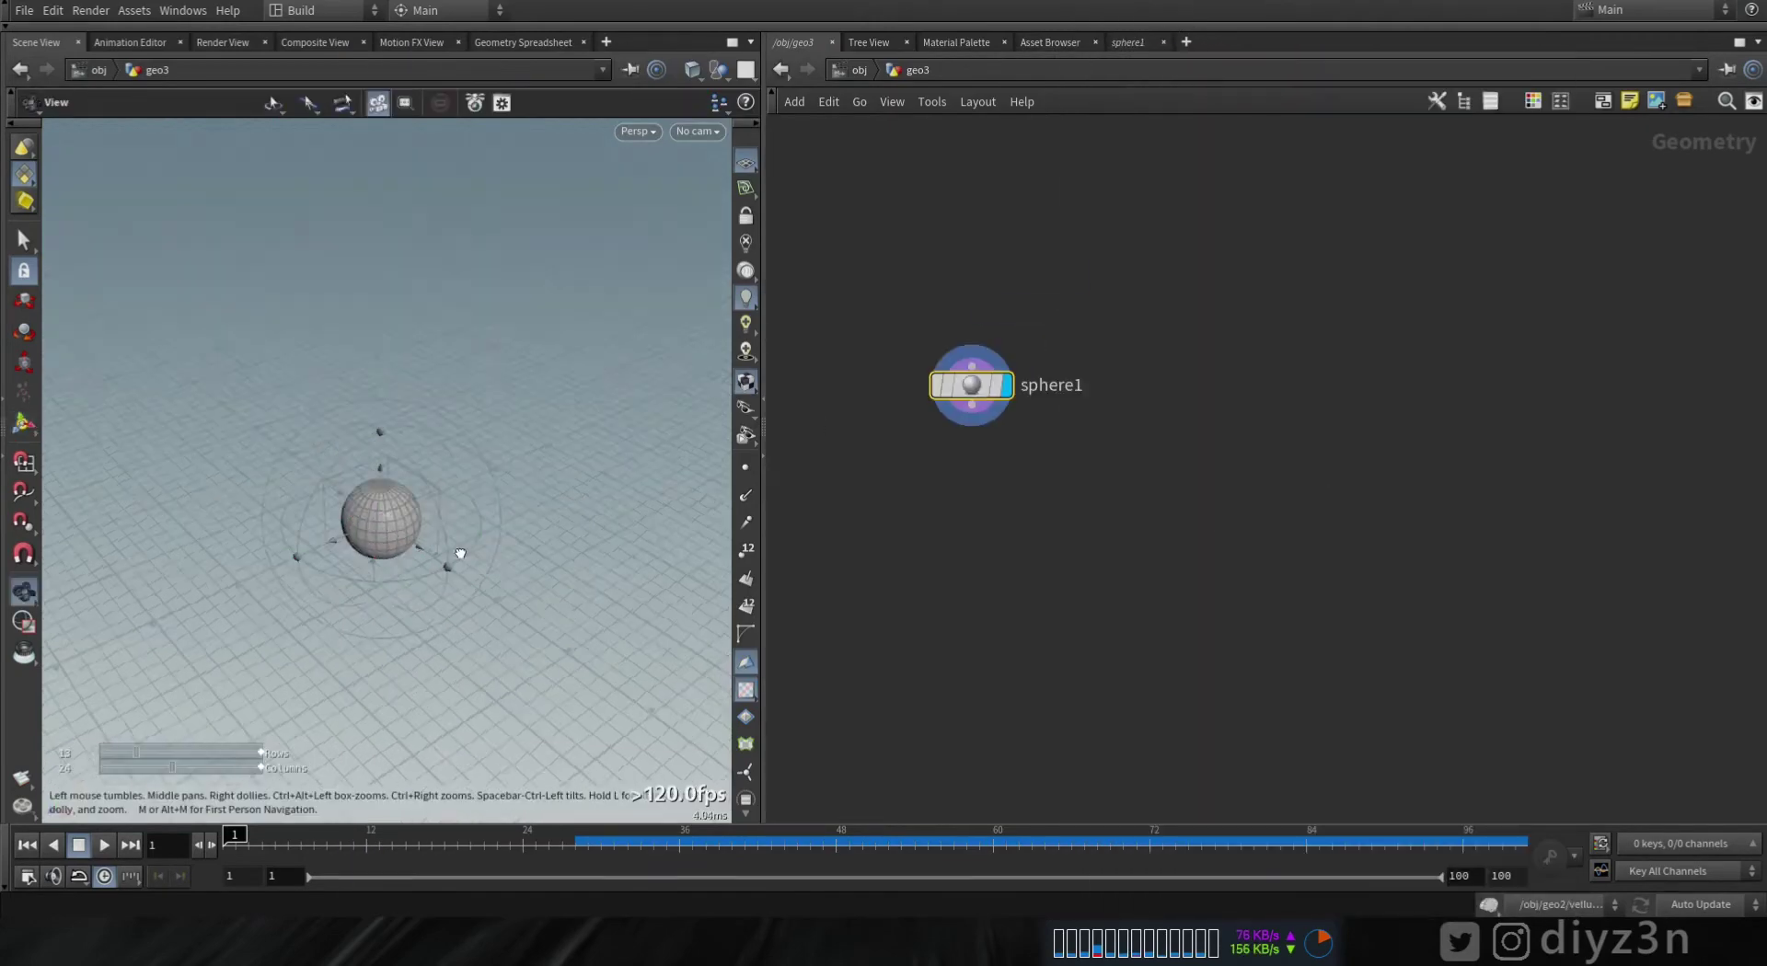
{"action": "key", "text": "Return"}
{"action": "left_click_drag", "start_coordinate": [411, 488], "coordinate": [457, 276]}
{"action": "right_click_drag", "start_coordinate": [457, 276], "coordinate": [418, 461], "text": "alt"}
{"action": "middle_click_drag", "start_coordinate": [418, 461], "coordinate": [420, 491], "text": "alt"}
- Add an RBD Material Fracture node below the sphere node and connect the sphere to its first input
{"action": "middle_click_drag", "start_coordinate": [1143, 452], "coordinate": [1155, 328]}
{"action": "left_click", "coordinate": [1005, 281]}
{"action": "key", "text": "Tab"}
{"action": "type", "text": "mater"}
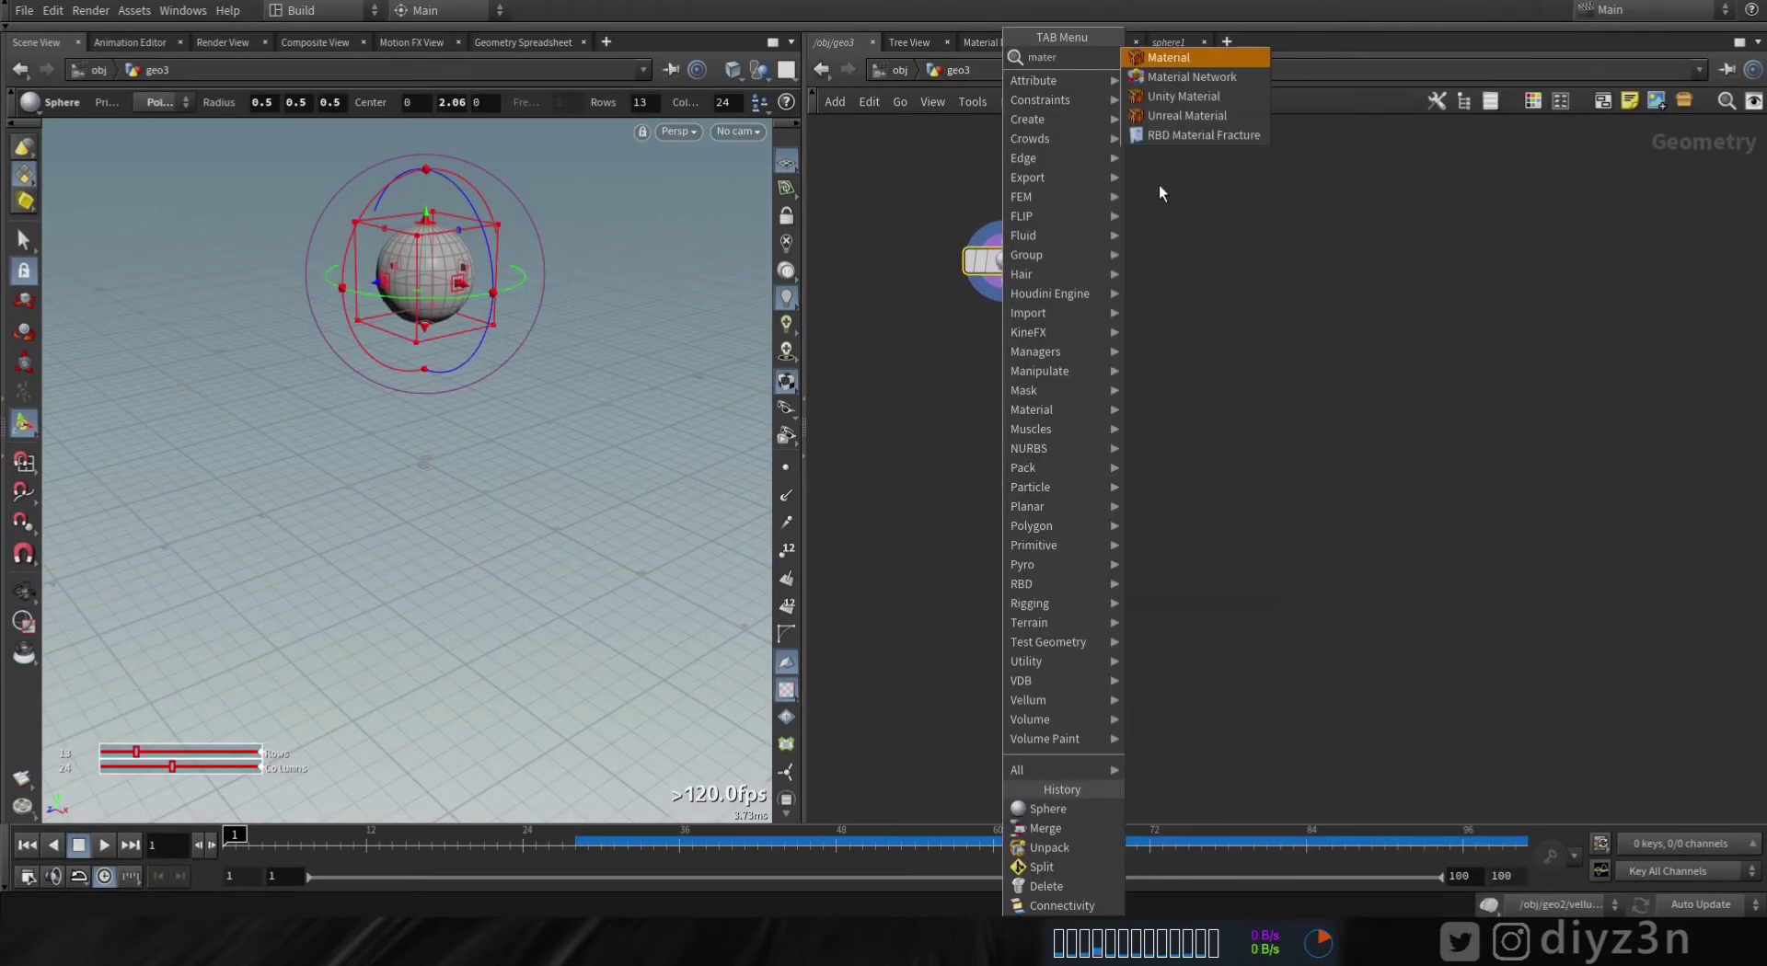
{"action": "left_click", "coordinate": [1240, 133]}
{"action": "left_click", "coordinate": [1041, 447]}
{"action": "left_click_drag", "start_coordinate": [999, 485], "coordinate": [1020, 393]}
{"action": "middle_click_drag", "start_coordinate": [1023, 479], "coordinate": [1065, 450]}
{"action": "scroll", "coordinate": [1040, 396], "scroll_direction": "down", "scroll_amount": 1}
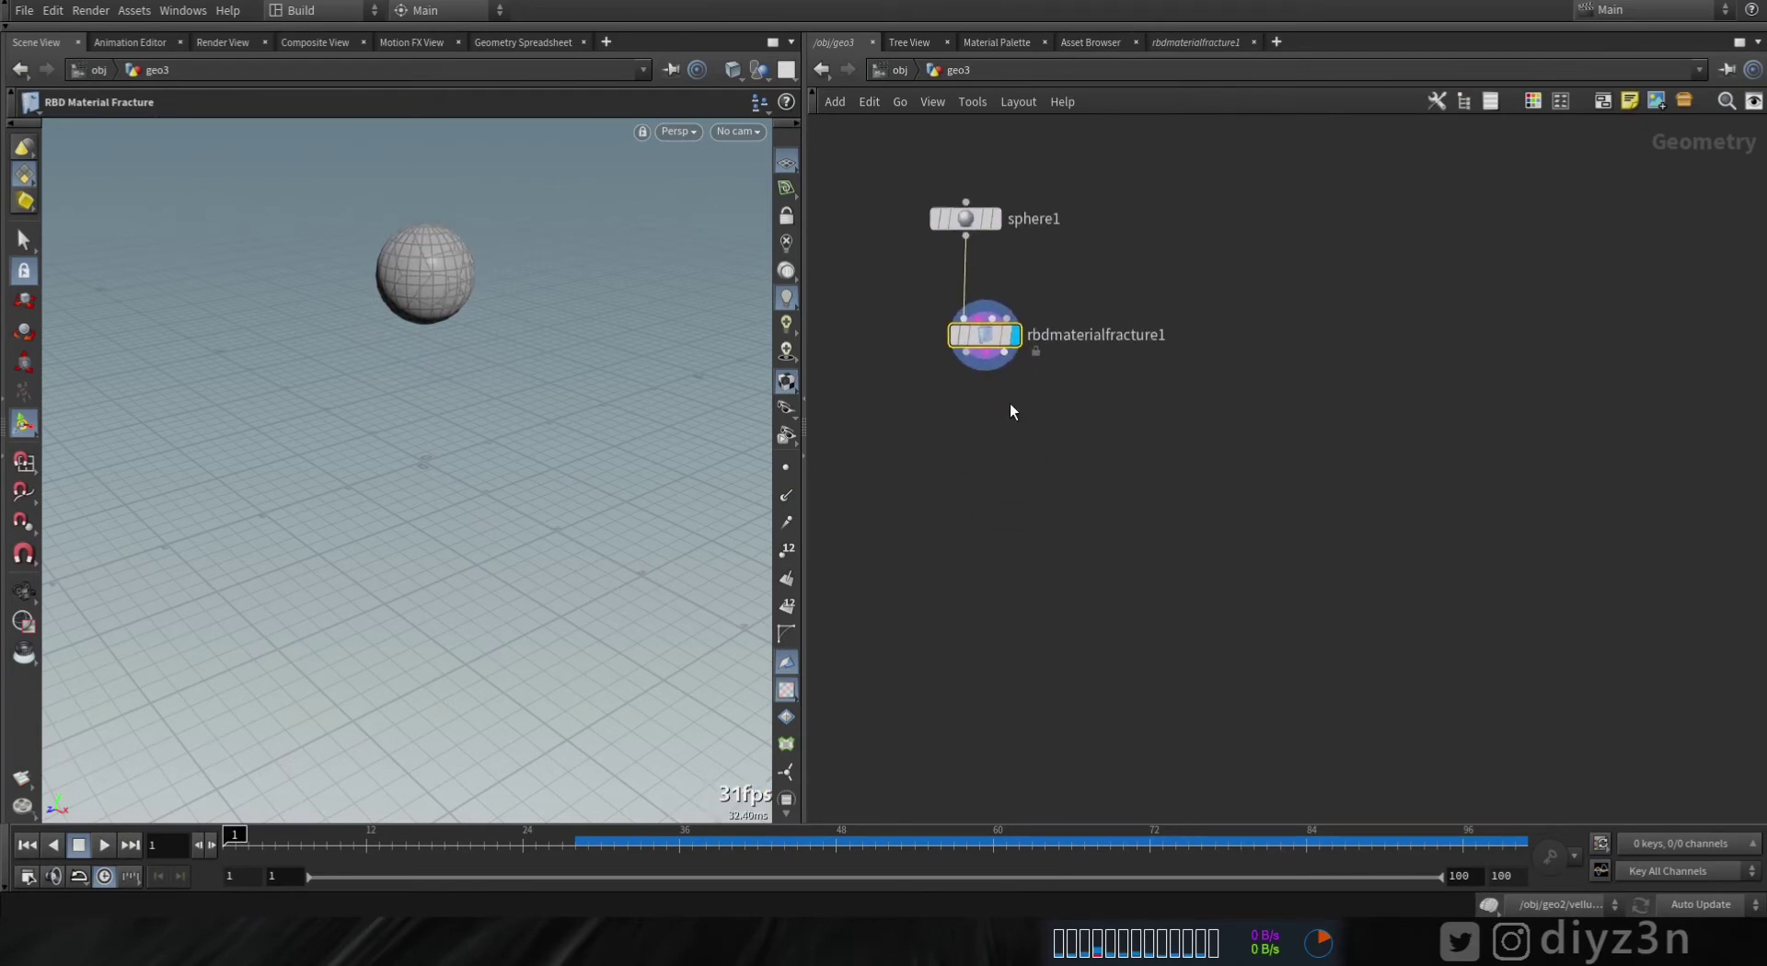
- Add an RBD Bullet Solver fed by the three fracture outputs and set up its ground collision
{"action": "key", "text": "Tab"}
{"action": "type", "text": "bu"}
{"action": "left_click", "coordinate": [1189, 115]}
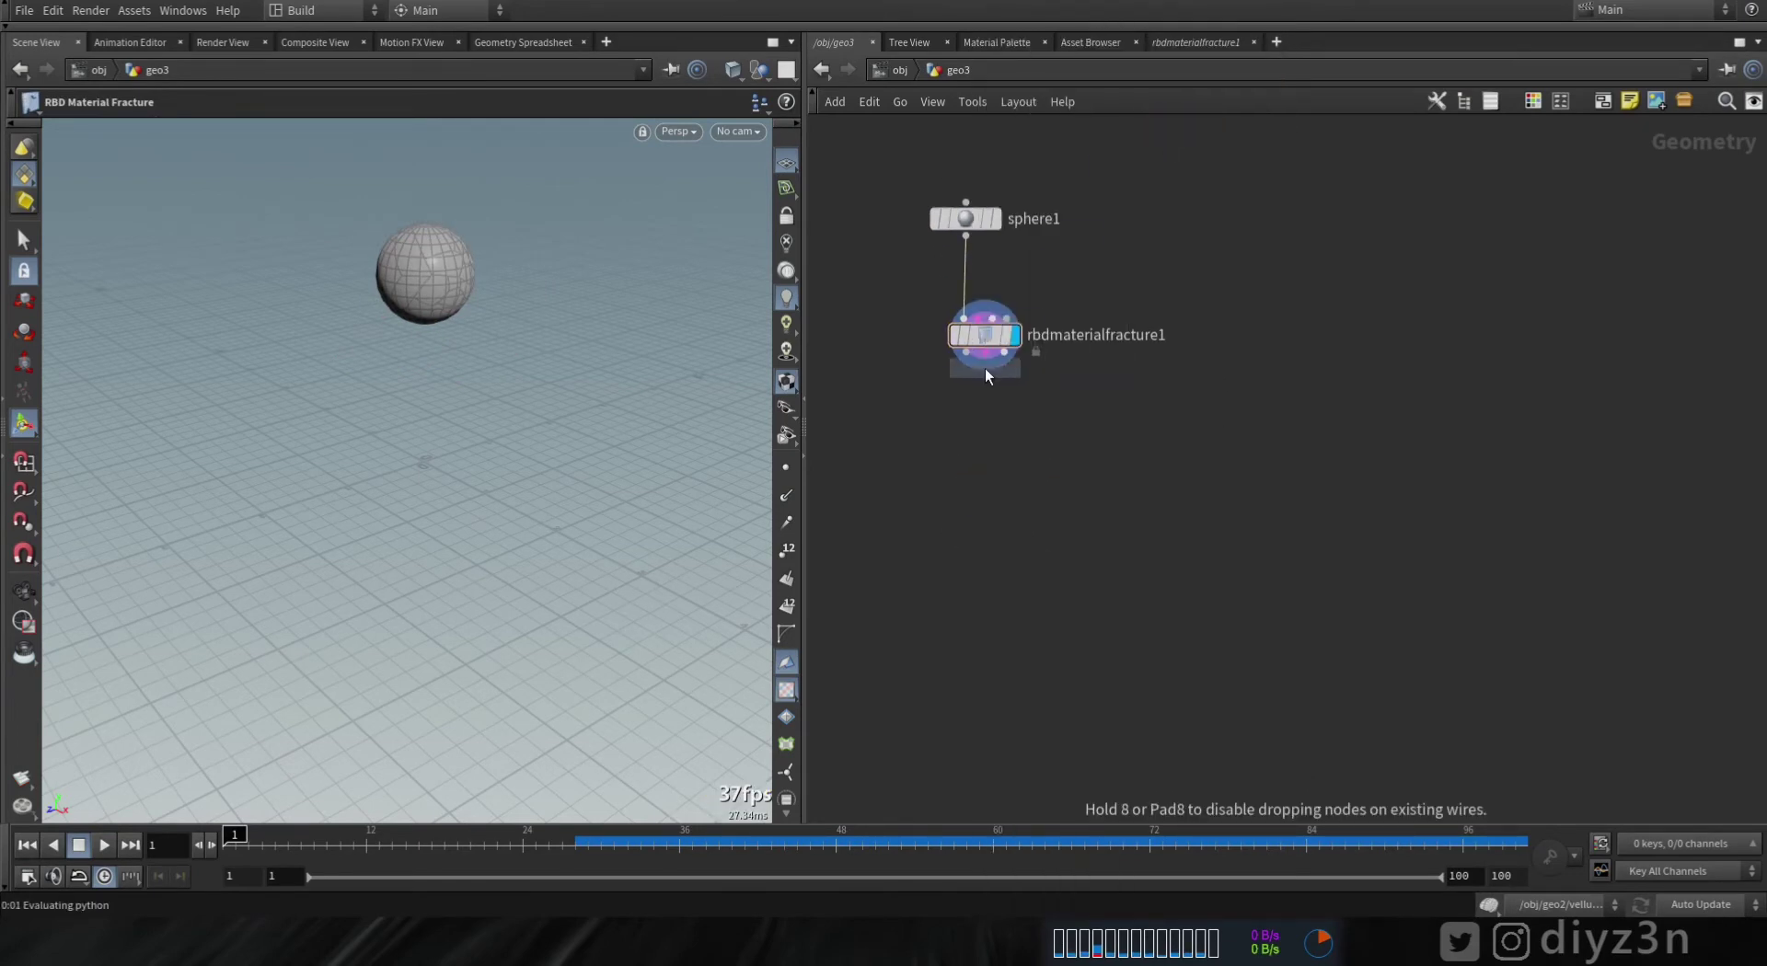
{"action": "left_click", "coordinate": [984, 446]}
{"action": "key", "text": "p"}
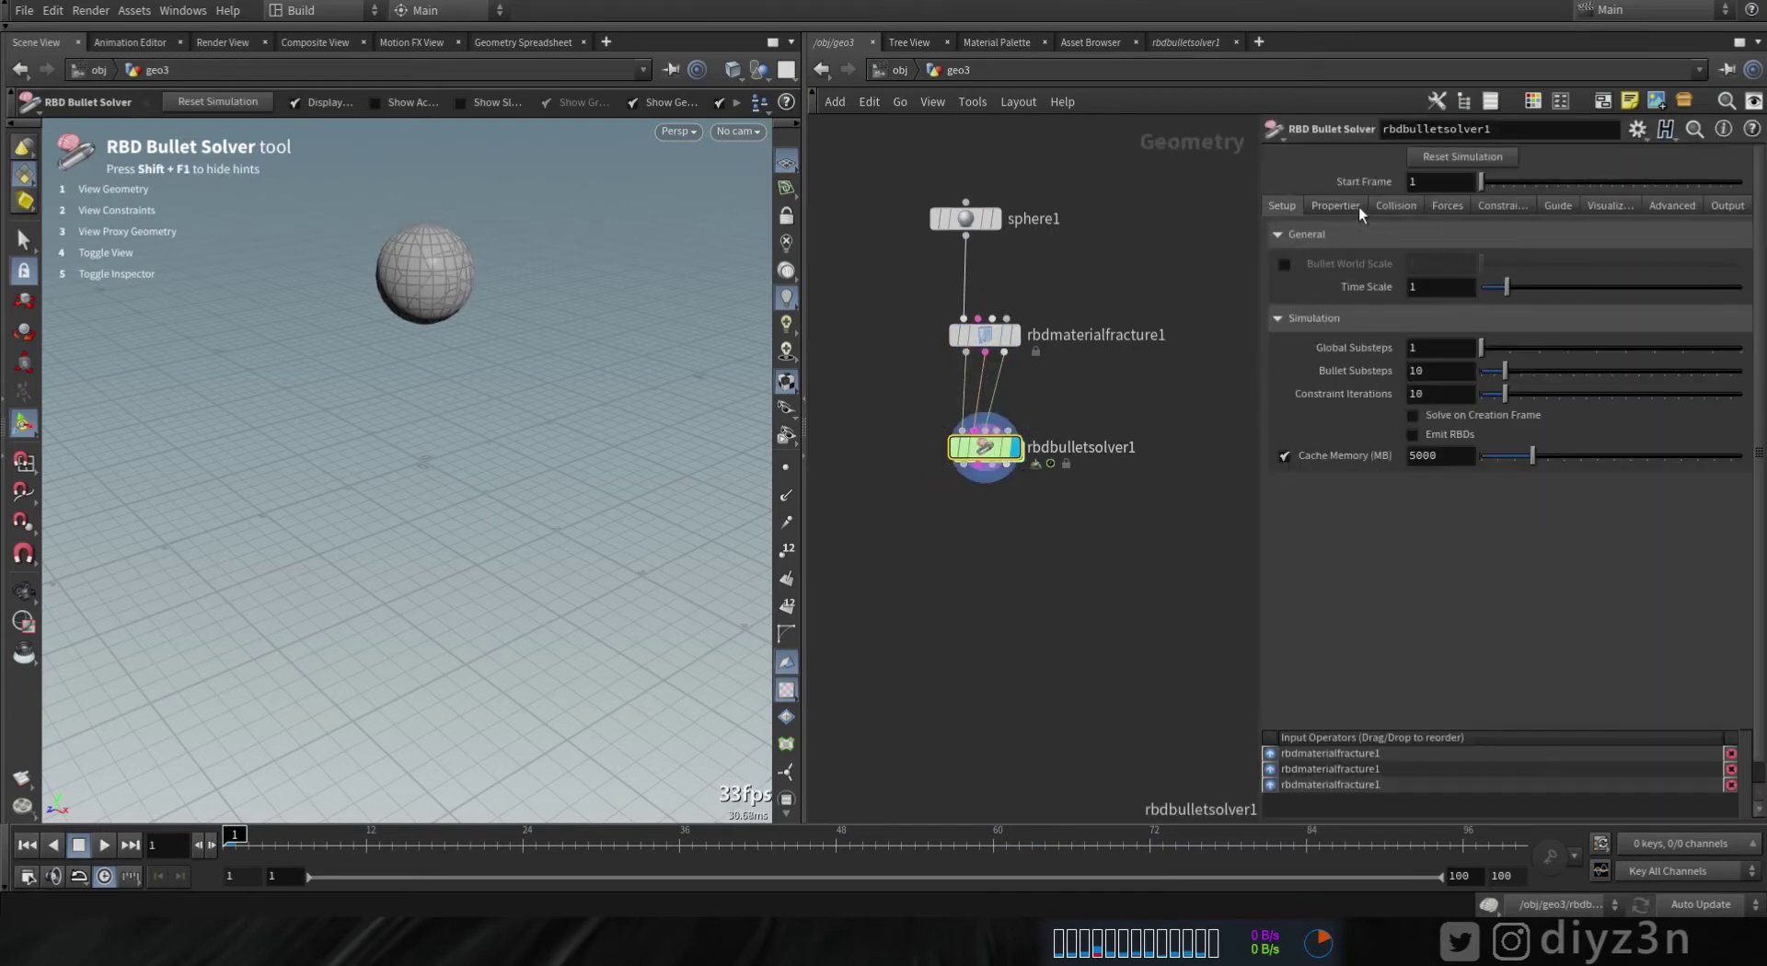
{"action": "left_click", "coordinate": [1391, 207]}
{"action": "left_click", "coordinate": [1445, 497]}
{"action": "left_click", "coordinate": [1439, 545]}
- Set the fracture's glue constraint primary strength to 10 and play the simulation, then rewind to frame 1
{"action": "left_click", "coordinate": [985, 335]}
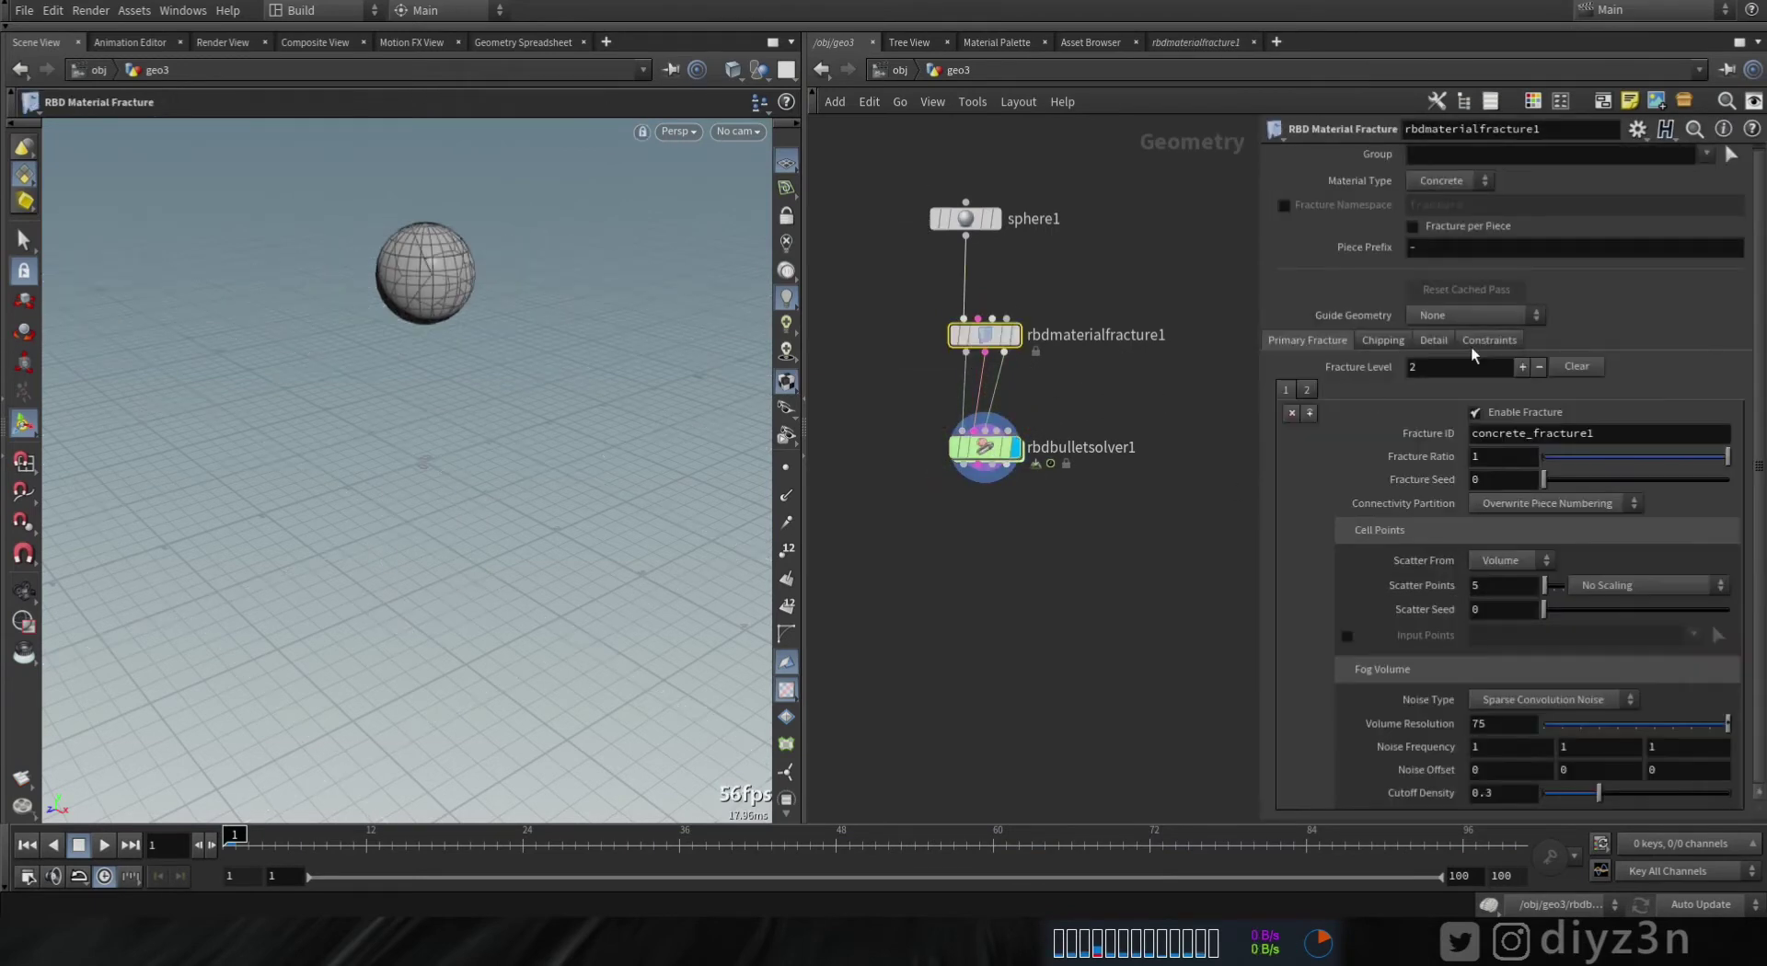
{"action": "left_click", "coordinate": [1488, 340]}
{"action": "left_click", "coordinate": [1459, 469]}
{"action": "left_click", "coordinate": [104, 845]}
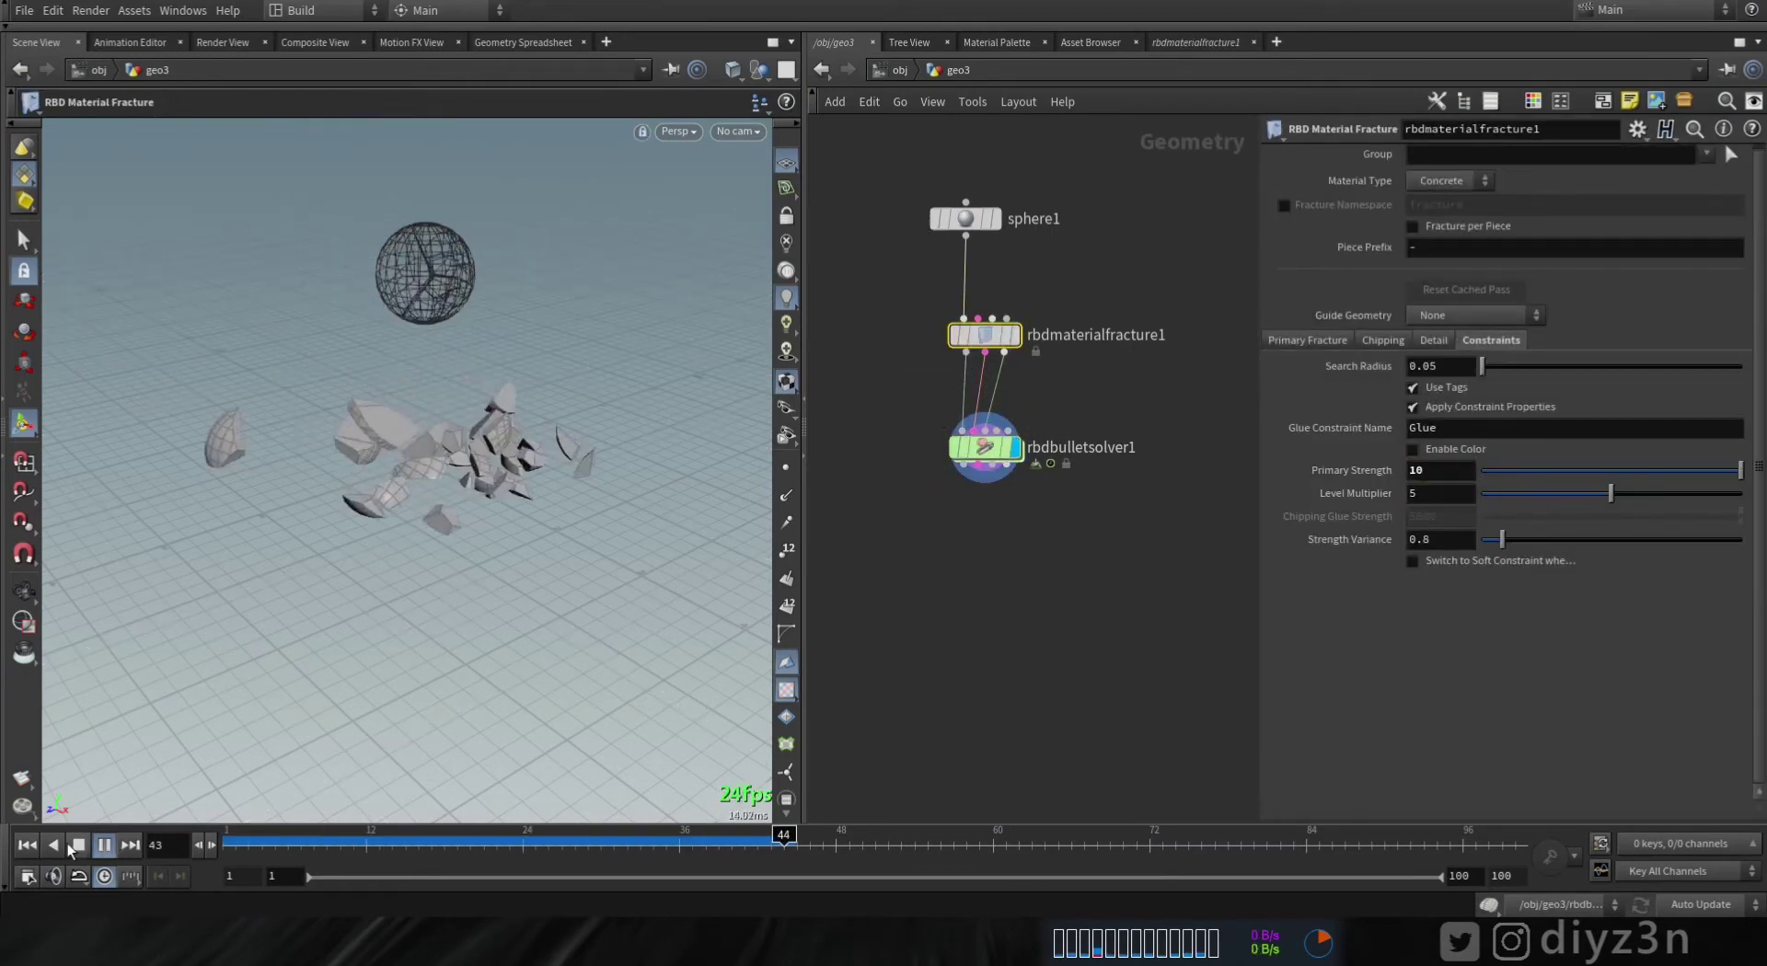
{"action": "left_click", "coordinate": [25, 844]}
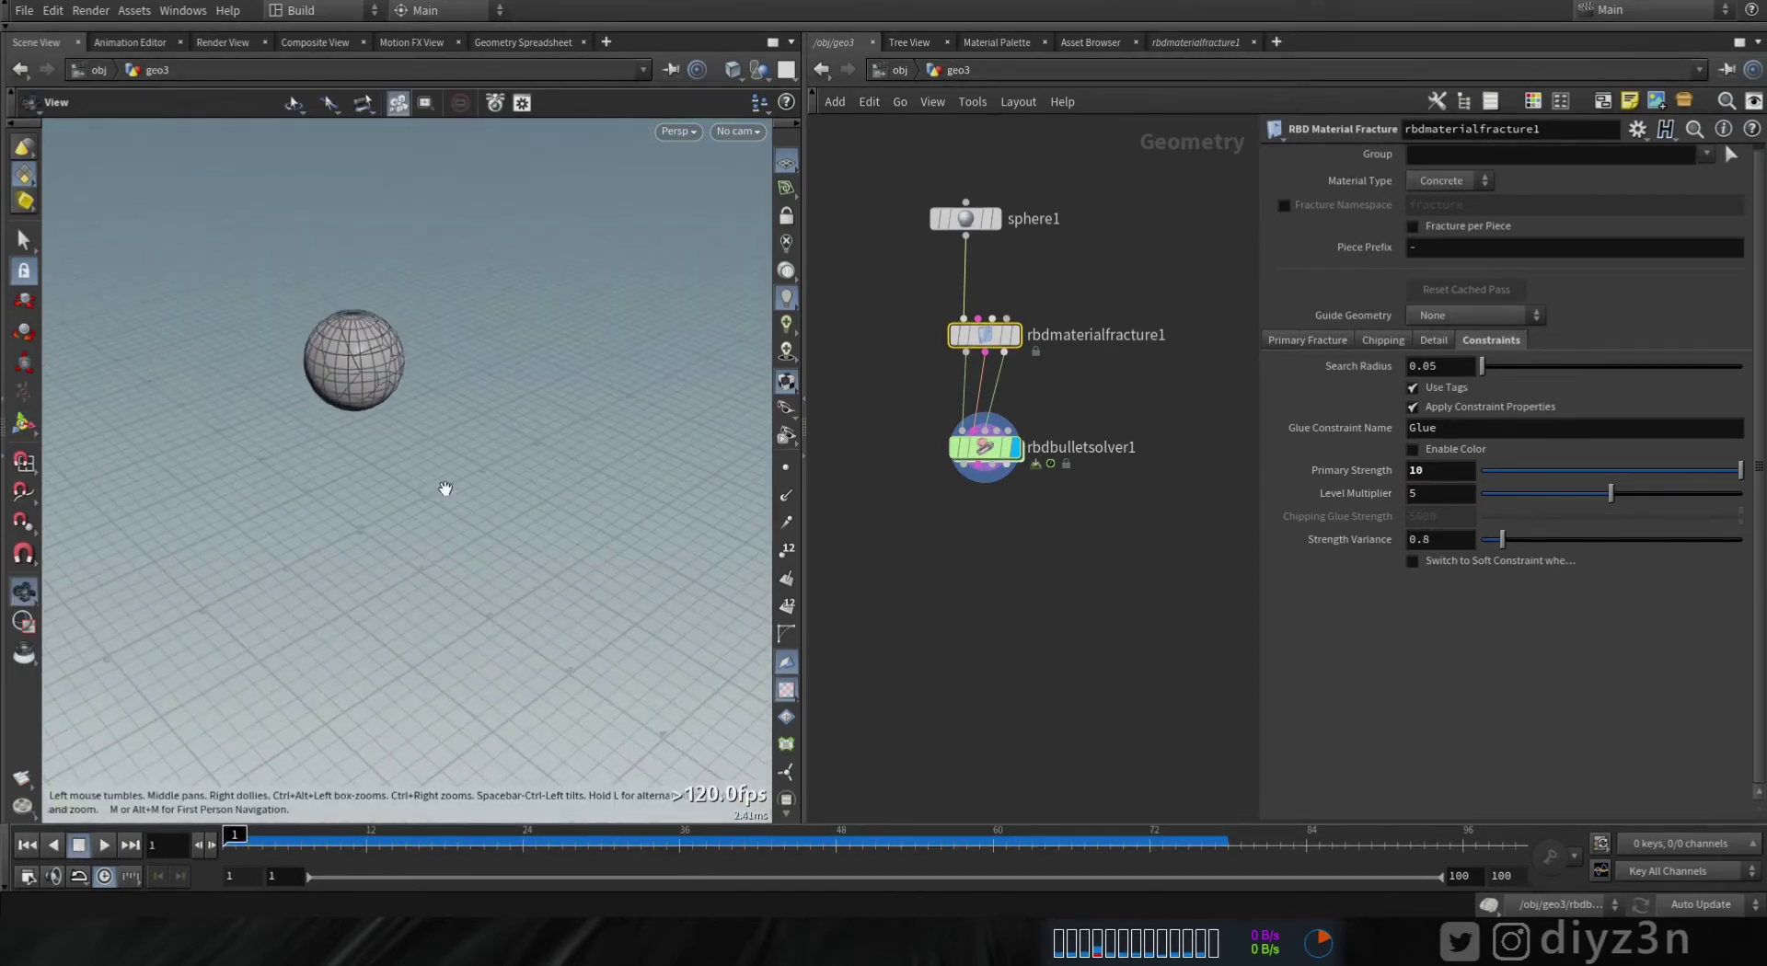
{"action": "scroll", "coordinate": [1019, 512], "scroll_direction": "down", "scroll_amount": 3}
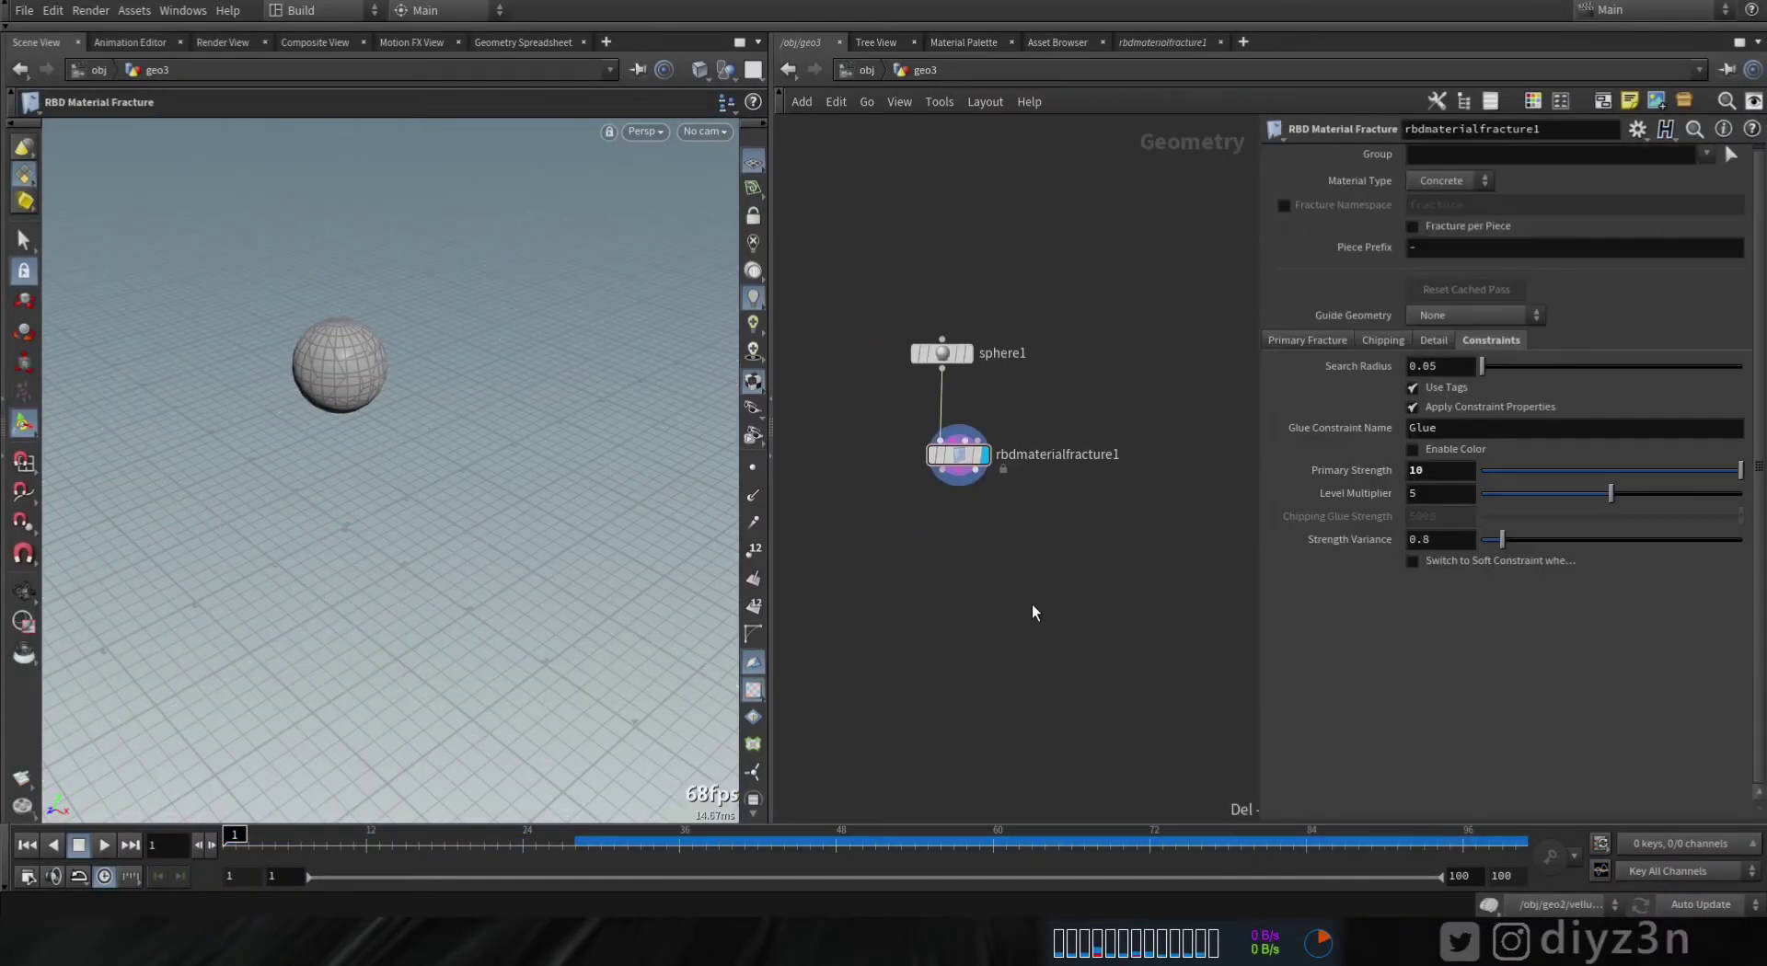
- Add a Connectivity node fed by the fracture node's first output and display it
{"action": "middle_click", "coordinate": [914, 460]}
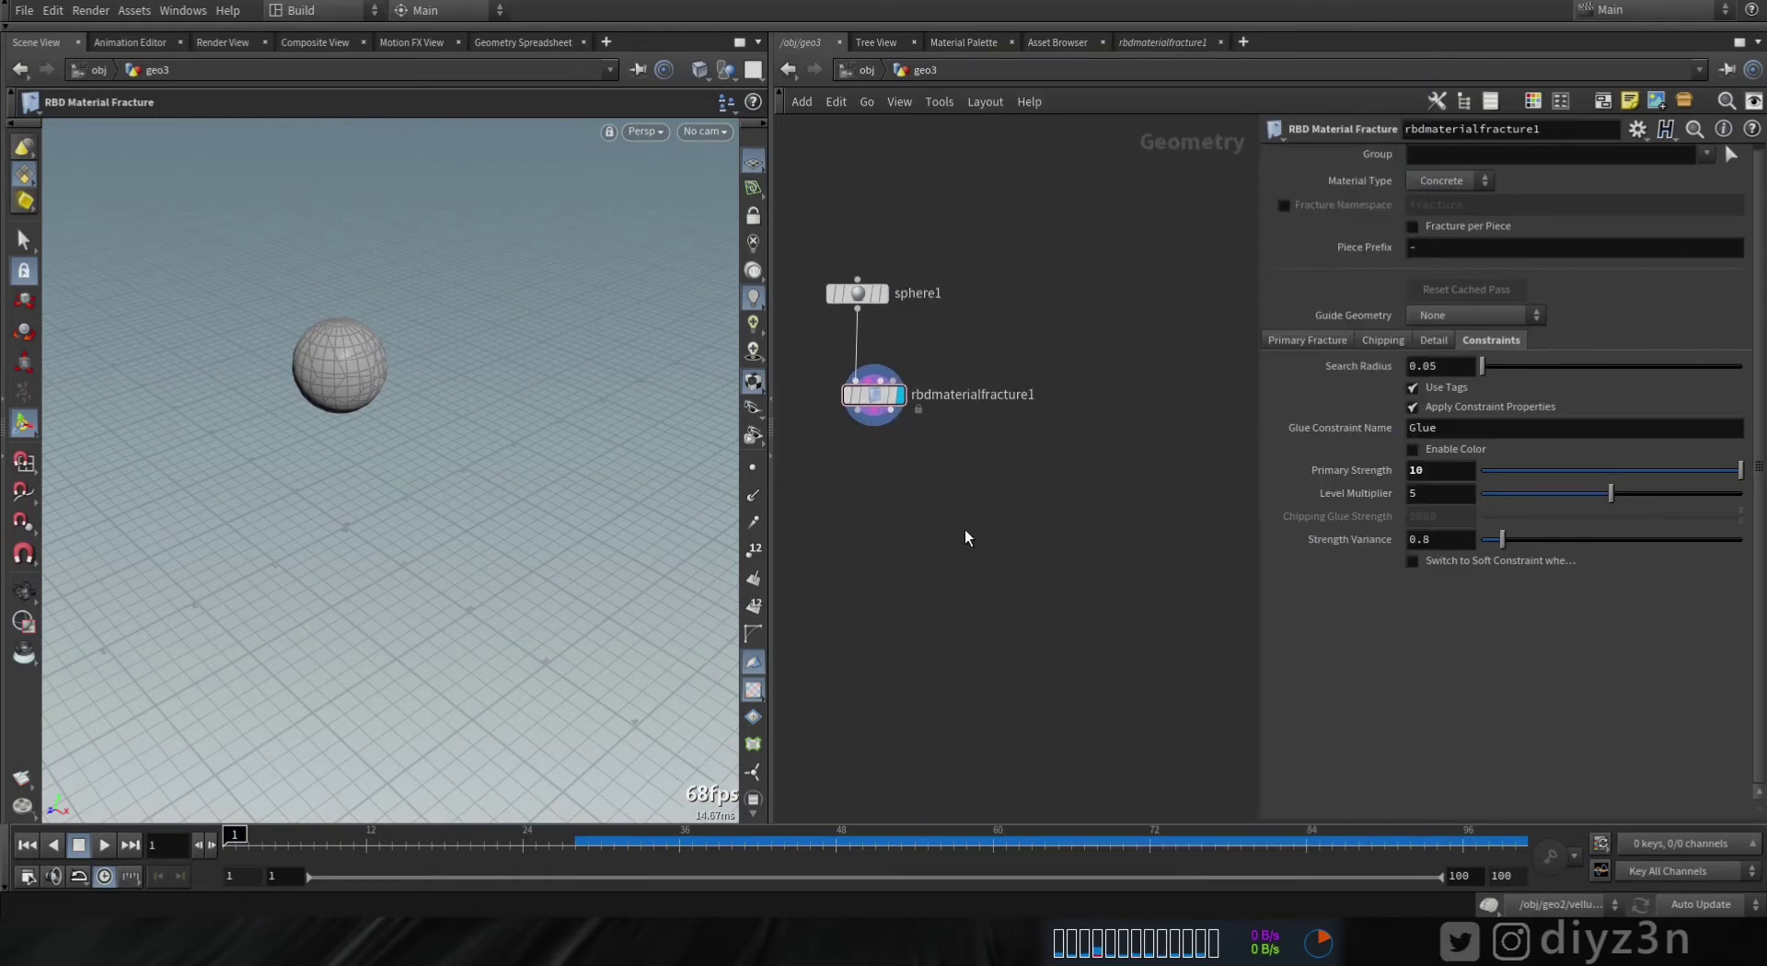
{"action": "key", "text": "Tab"}
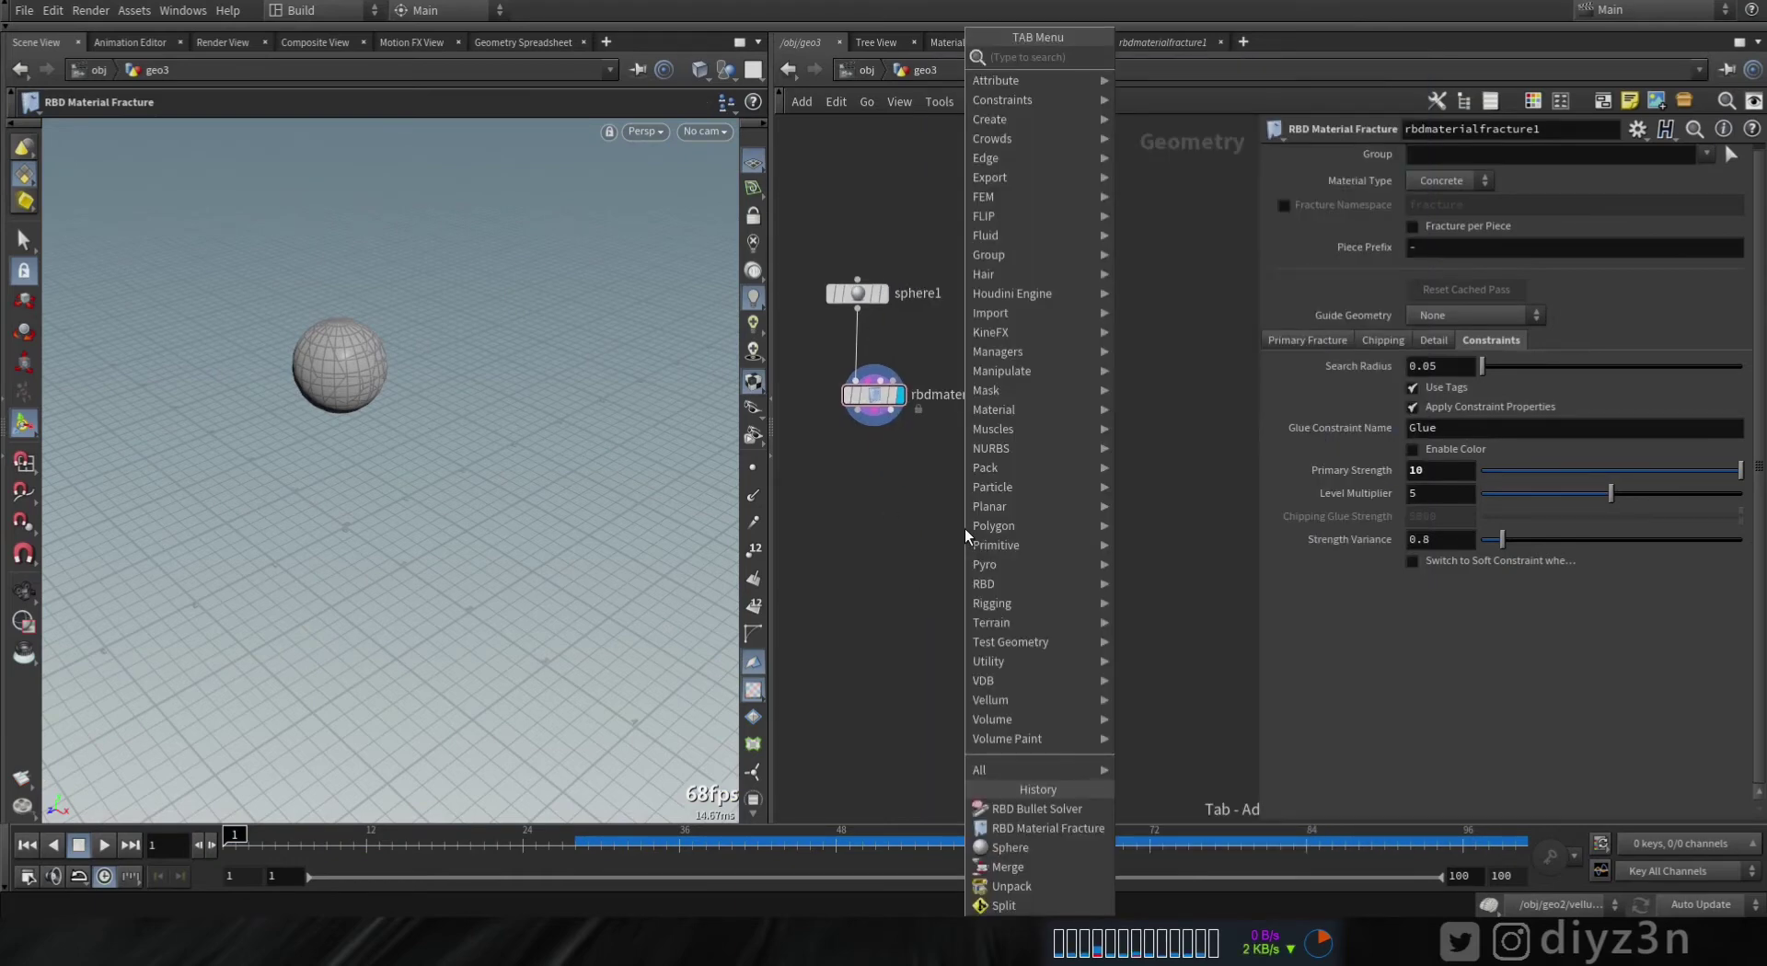
{"action": "type", "text": "con"}
{"action": "left_click", "coordinate": [1163, 58]}
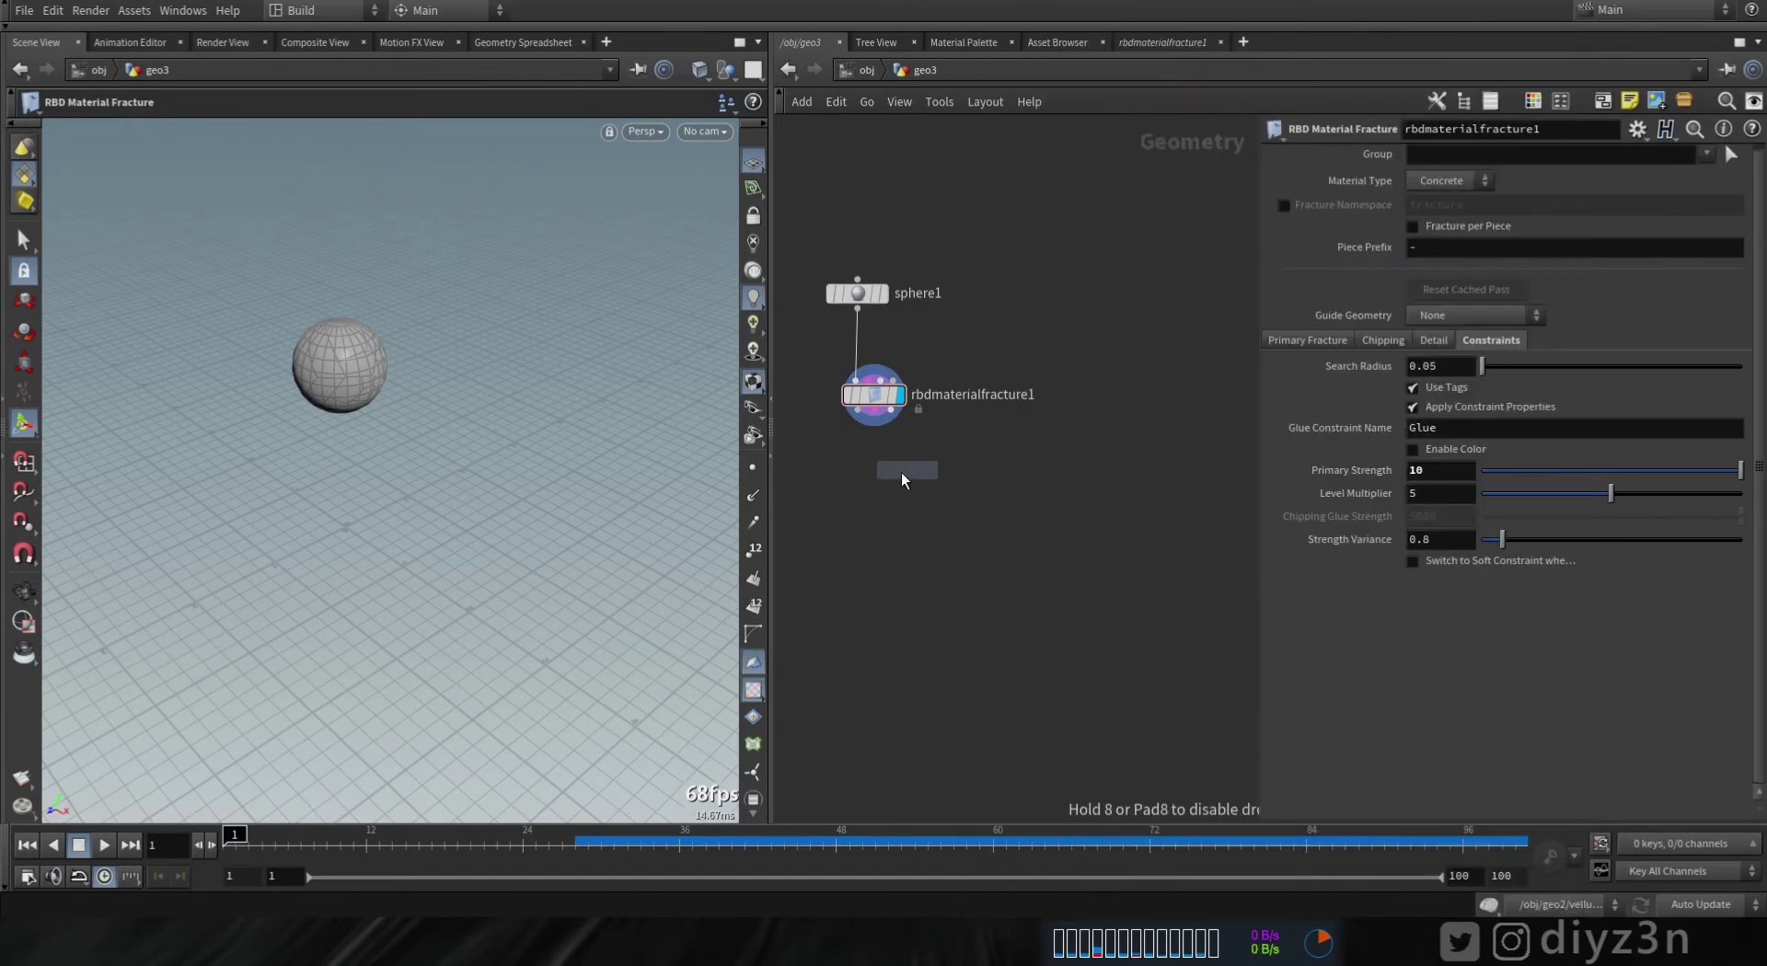
{"action": "left_click", "coordinate": [858, 495]}
{"action": "left_click", "coordinate": [857, 423]}
{"action": "left_click", "coordinate": [858, 479]}
{"action": "middle_click", "coordinate": [879, 406]}
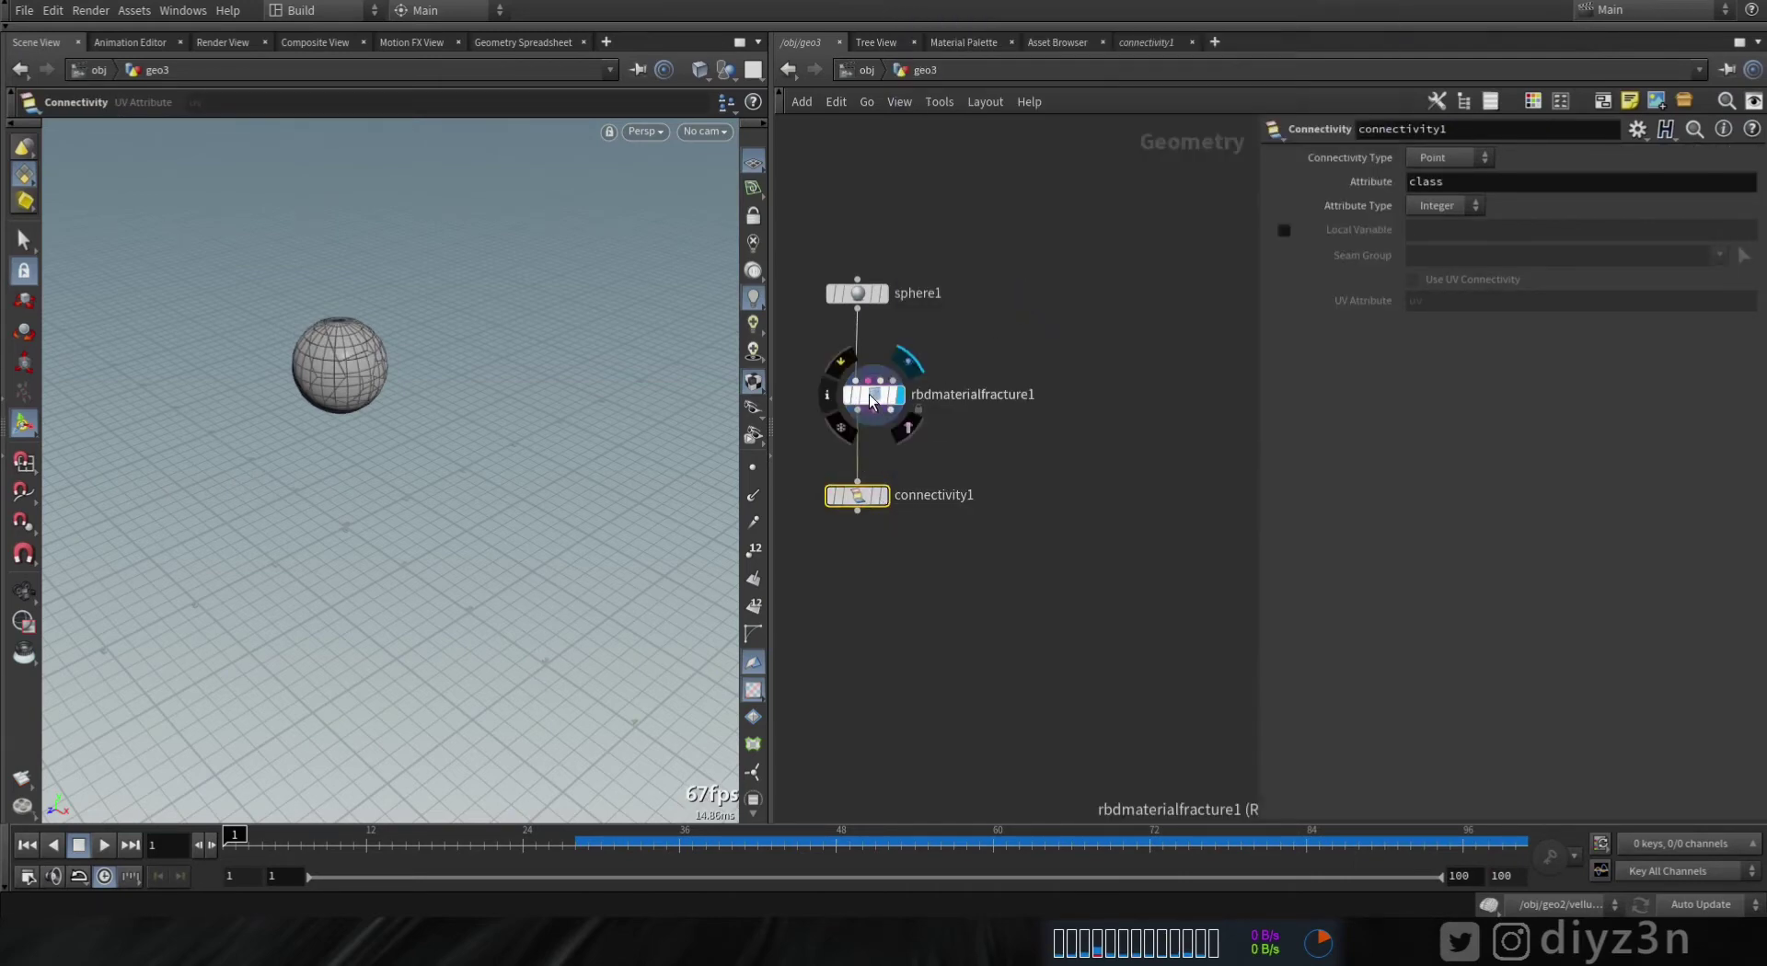
{"action": "middle_click", "coordinate": [868, 399]}
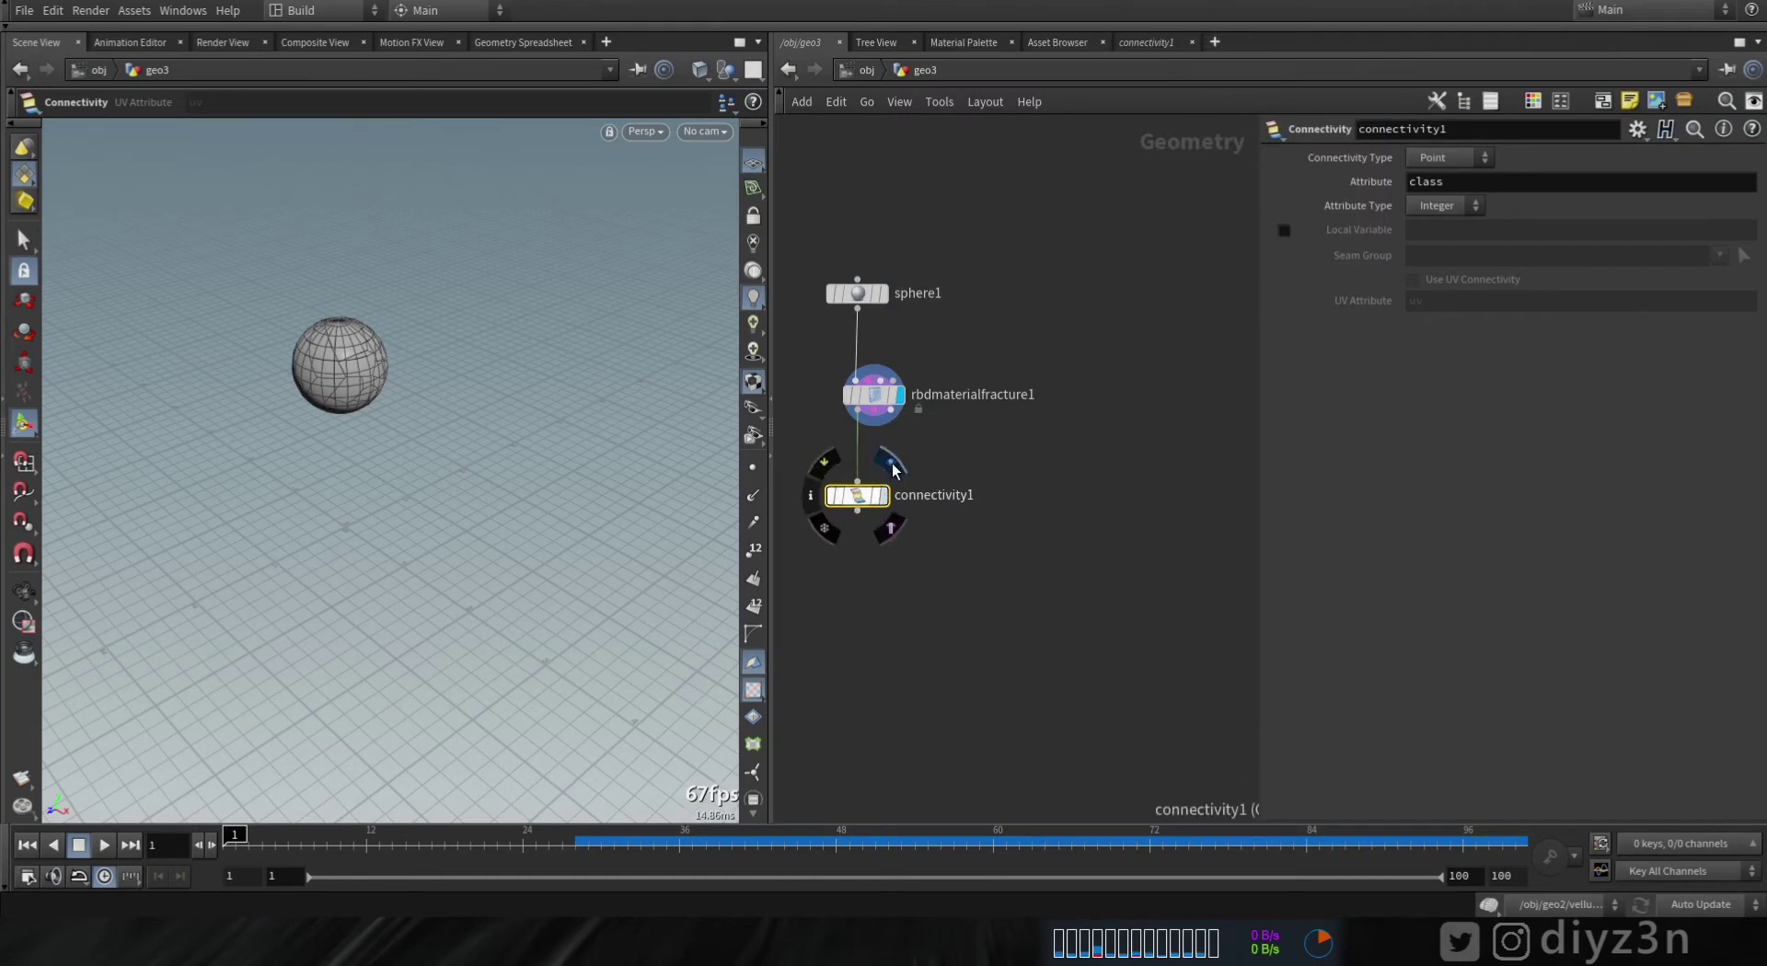
{"action": "left_click", "coordinate": [893, 467]}
- Set the Connectivity node's output attribute to My_Name
{"action": "left_click", "coordinate": [1490, 181]}
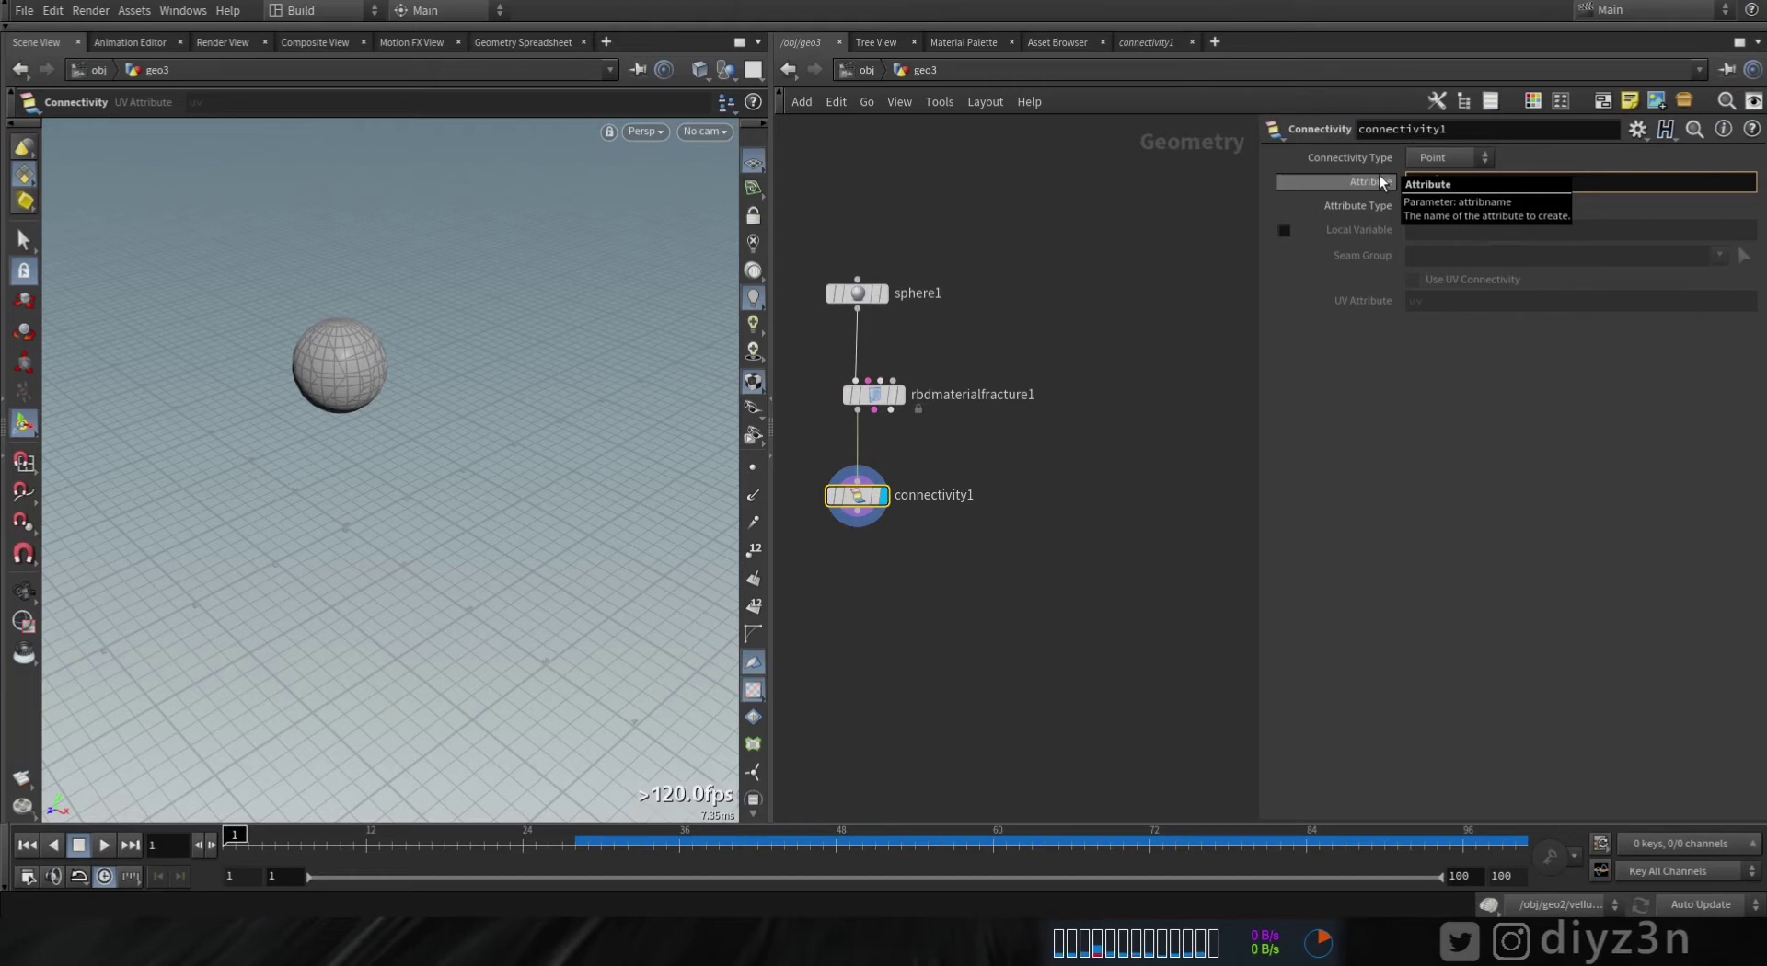
{"action": "type", "text": "My_Name"}
{"action": "key", "text": "Return"}
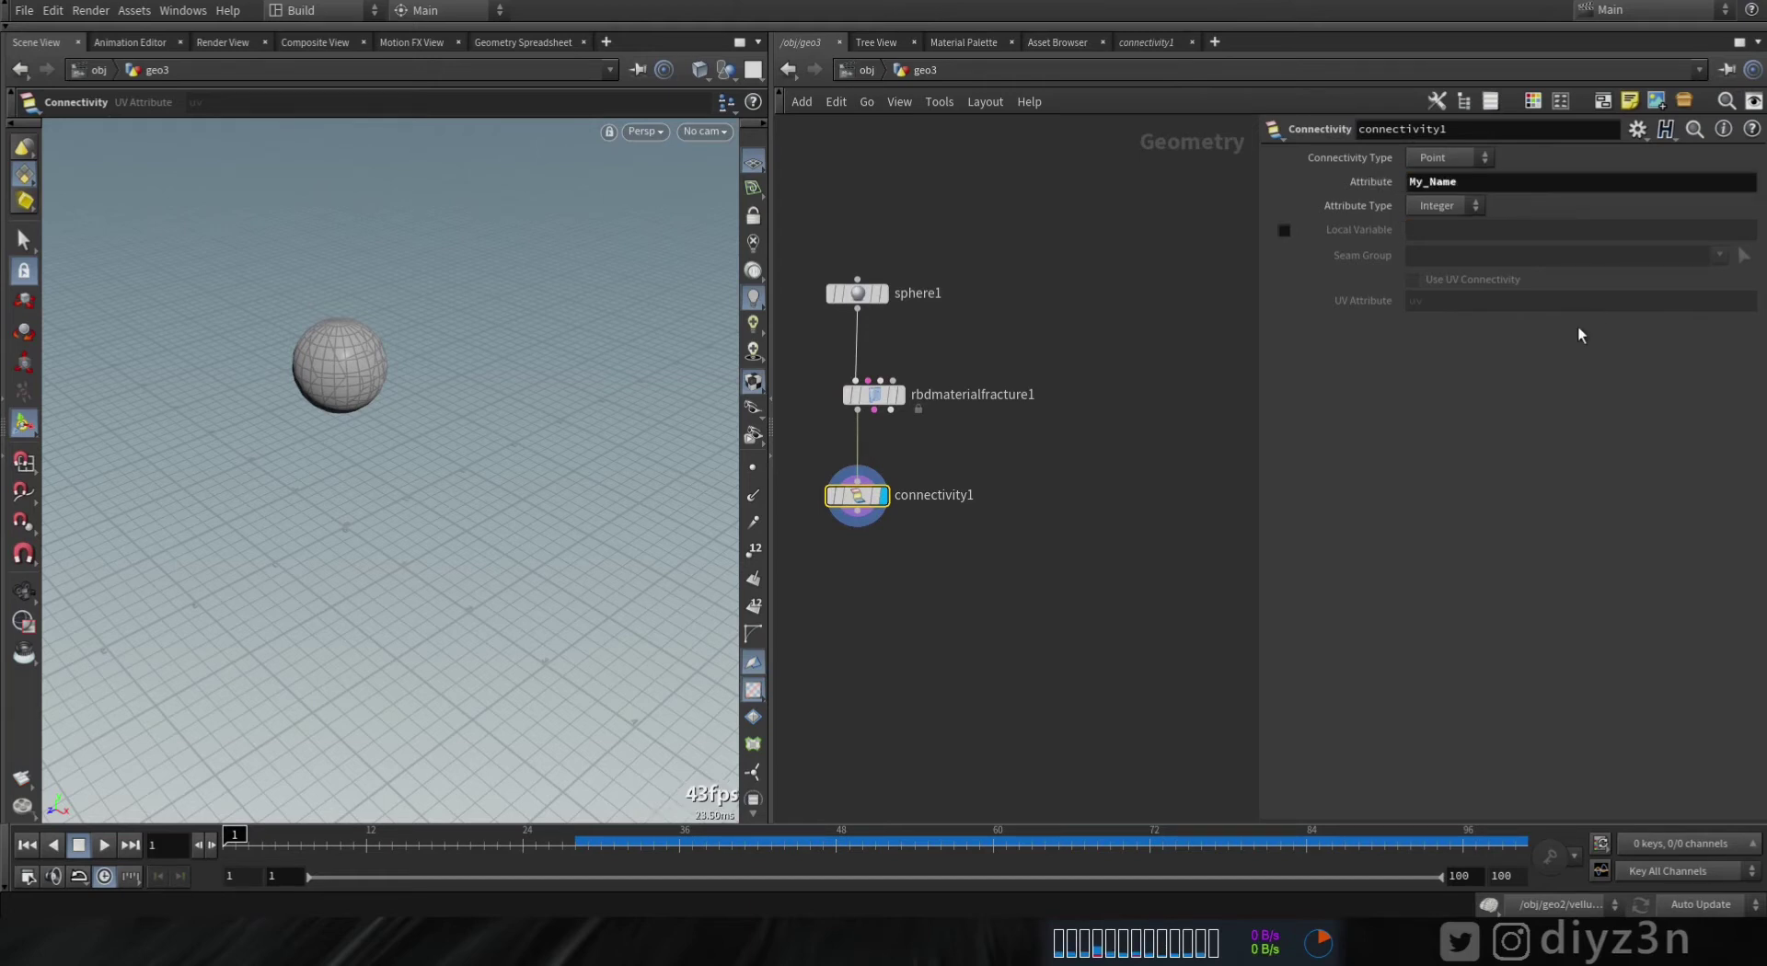
- Add a Vellum Constraints node fed by the Connectivity node and set its constraint type to Shape Match
{"action": "left_click", "coordinate": [858, 525]}
{"action": "left_click", "coordinate": [931, 600]}
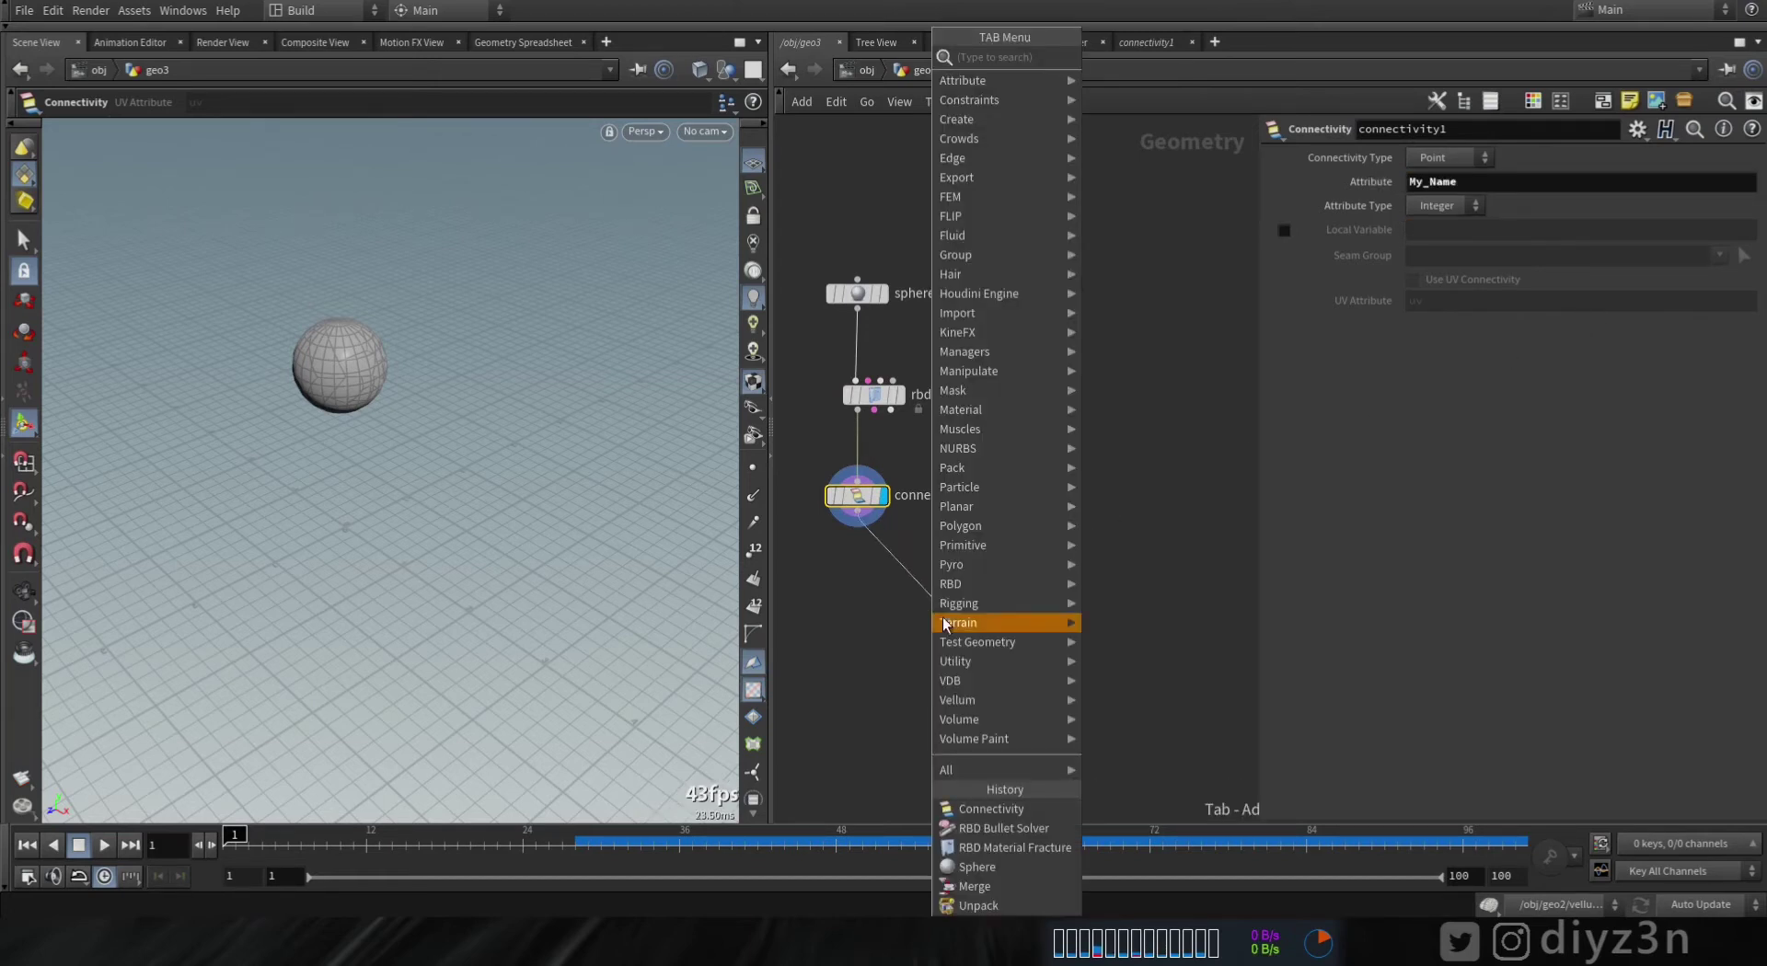
{"action": "mouse_move", "coordinate": [994, 699]}
{"action": "left_click", "coordinate": [1153, 698]}
{"action": "left_click", "coordinate": [928, 679]}
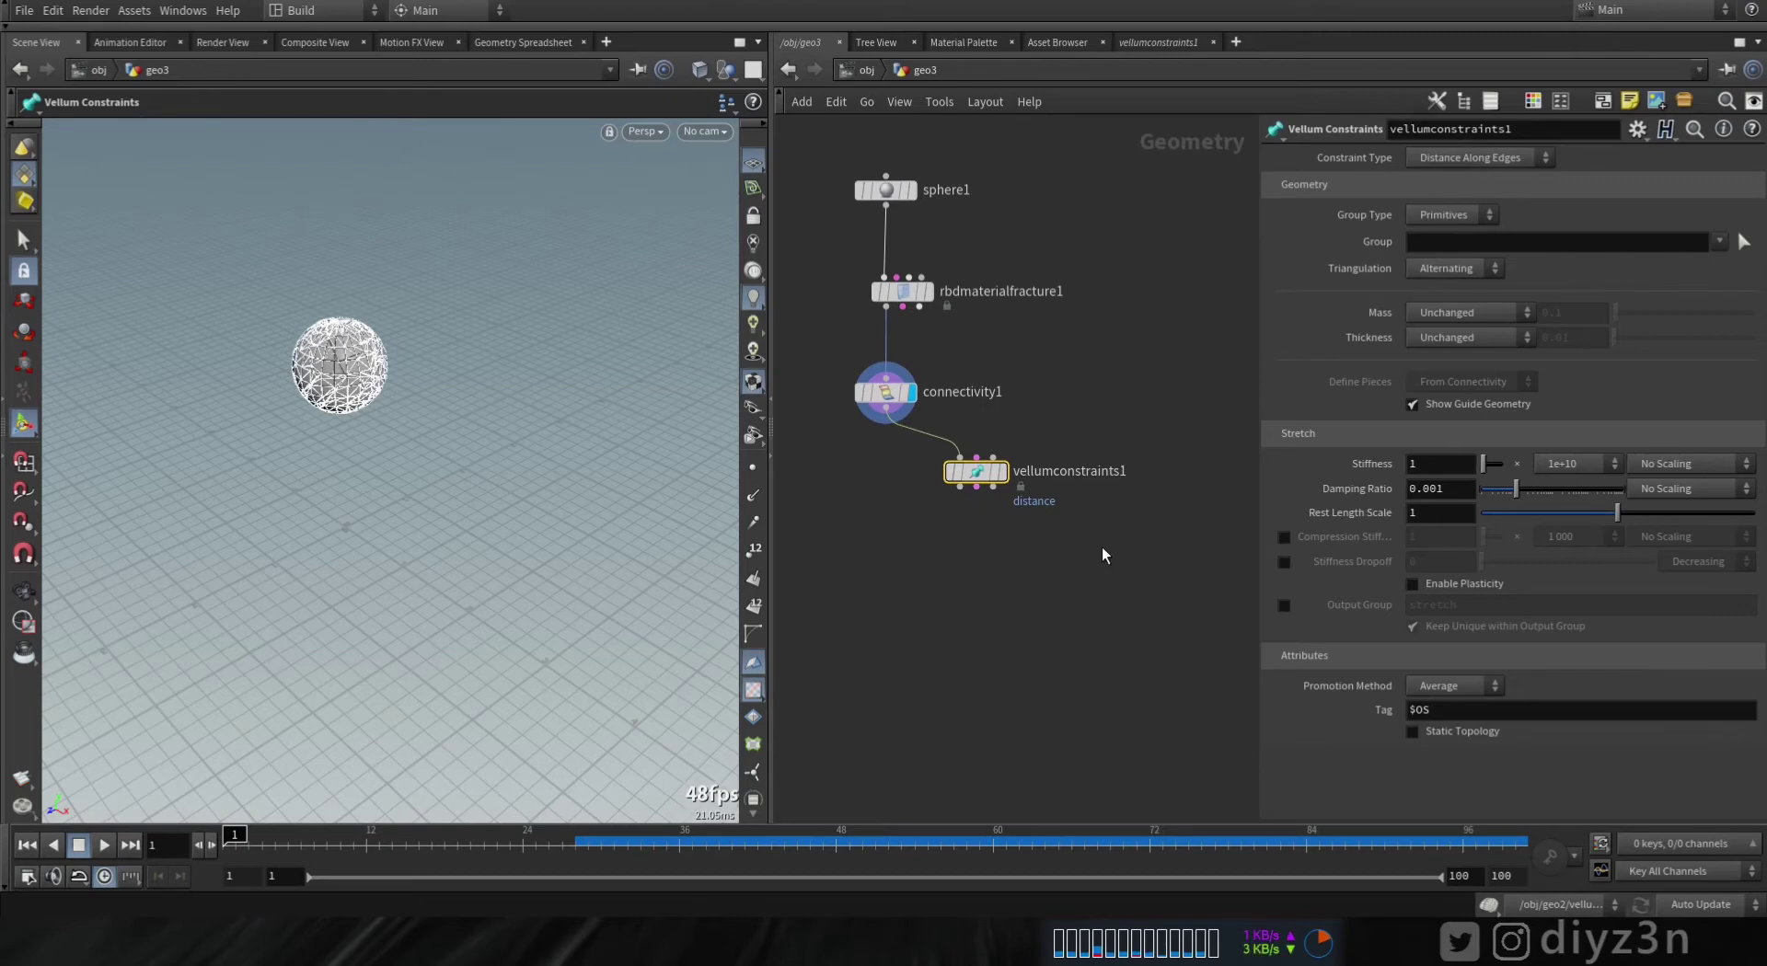
{"action": "left_click", "coordinate": [1443, 159]}
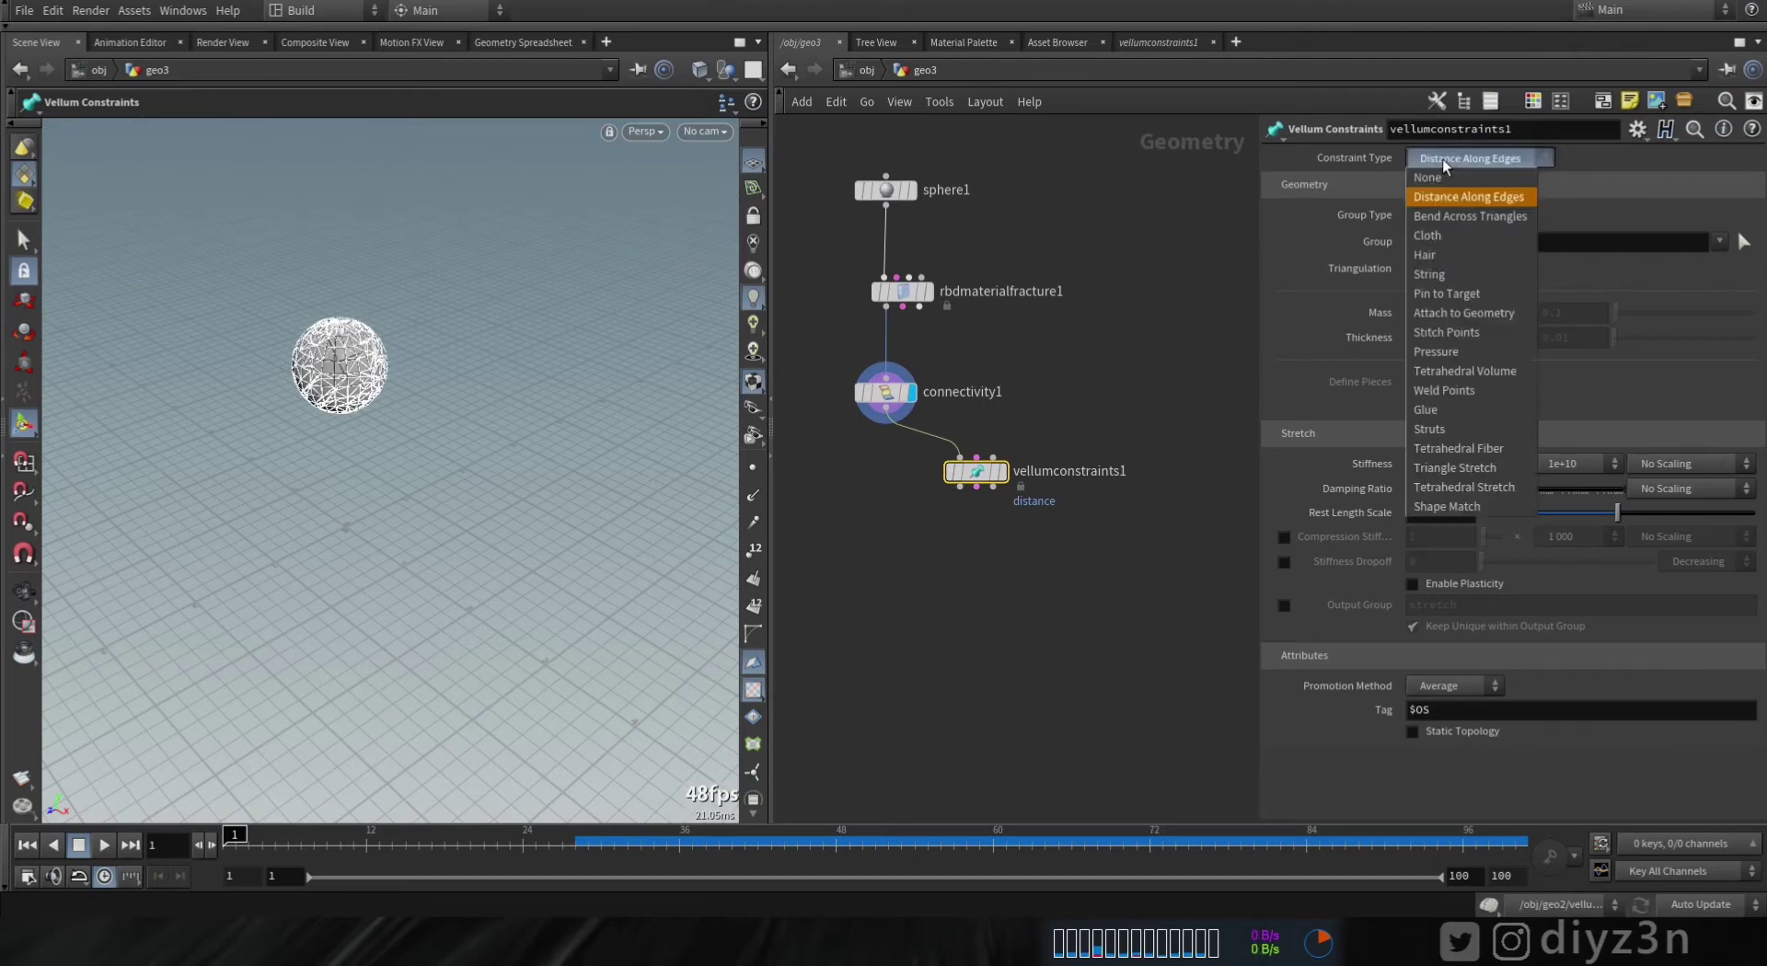
{"action": "left_click", "coordinate": [1486, 507]}
- Add a Vellum Solver connected to all three Vellum Constraints outputs, place it below them and display it
{"action": "key", "text": "Tab"}
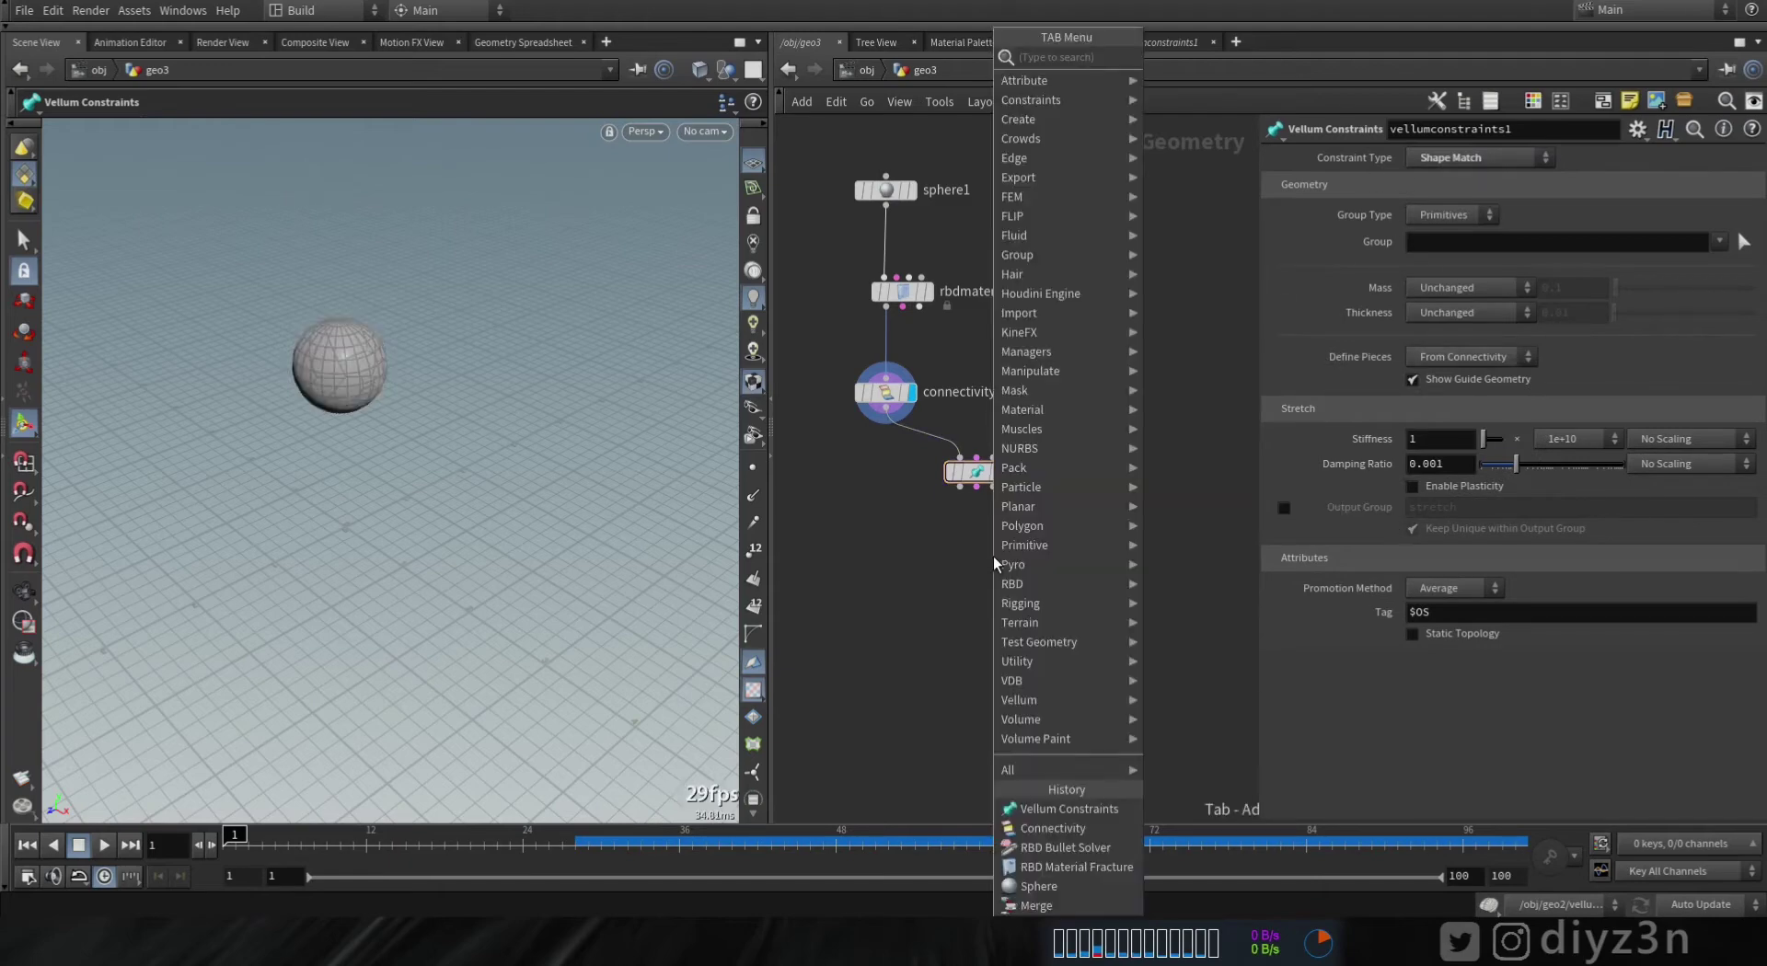
{"action": "mouse_move", "coordinate": [1104, 700]}
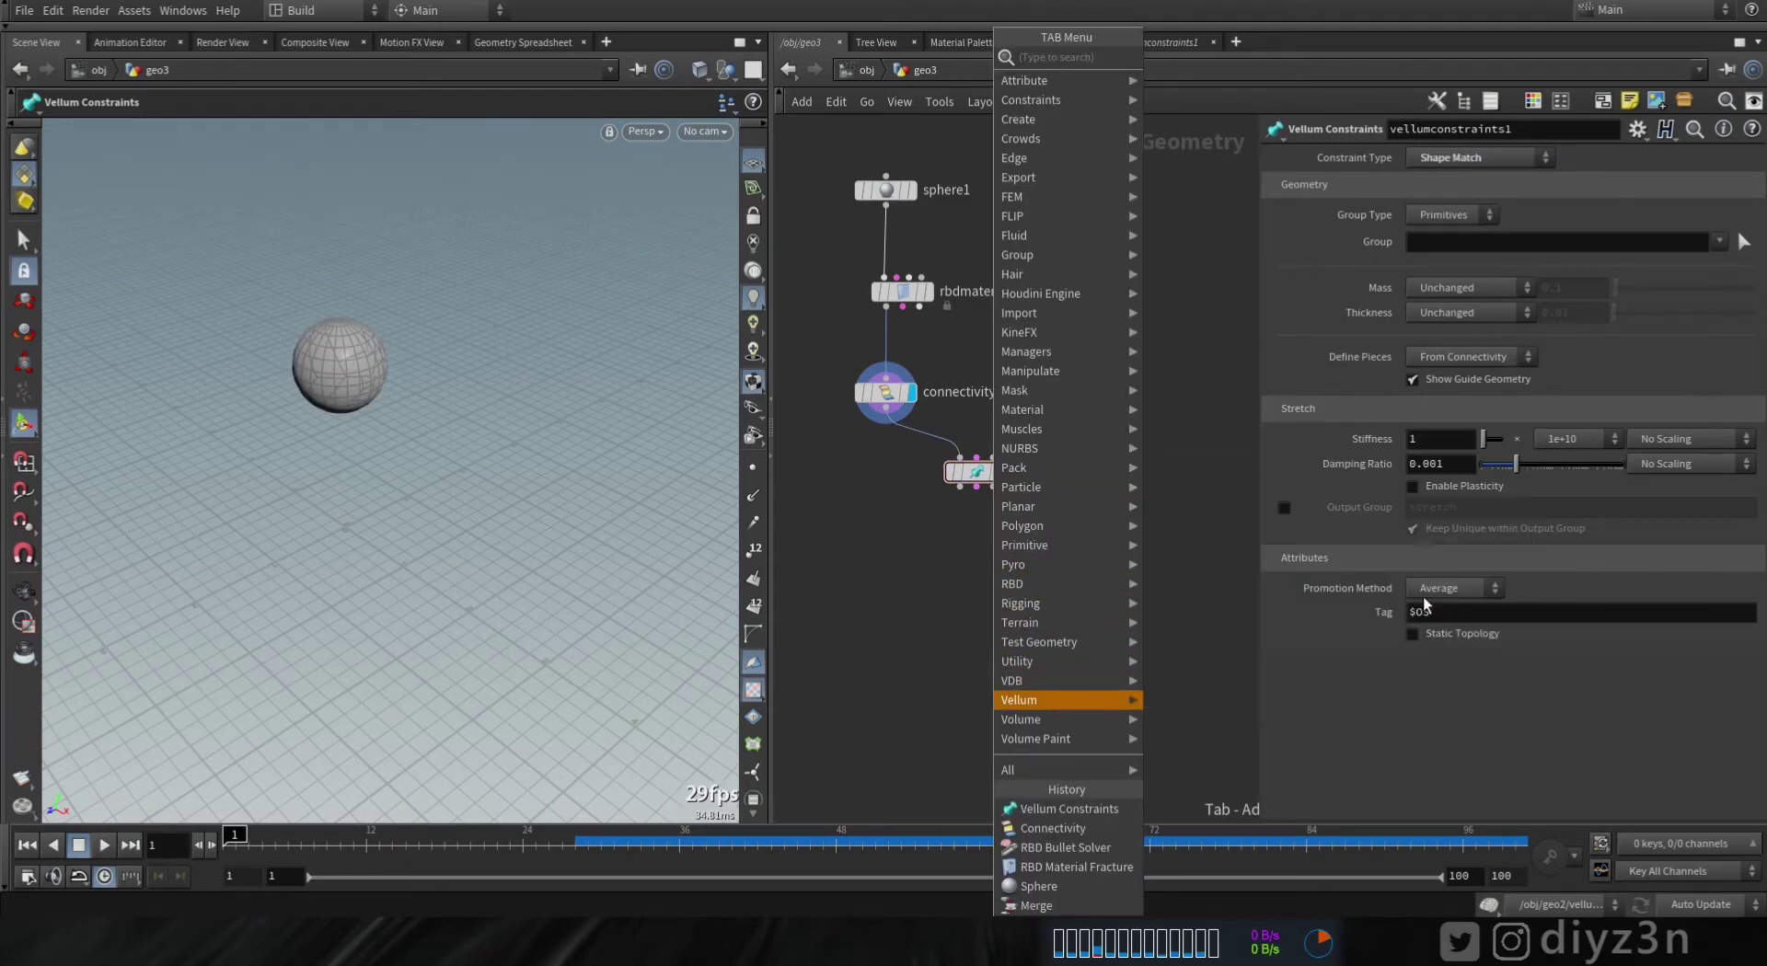
{"action": "left_click", "coordinate": [1427, 601]}
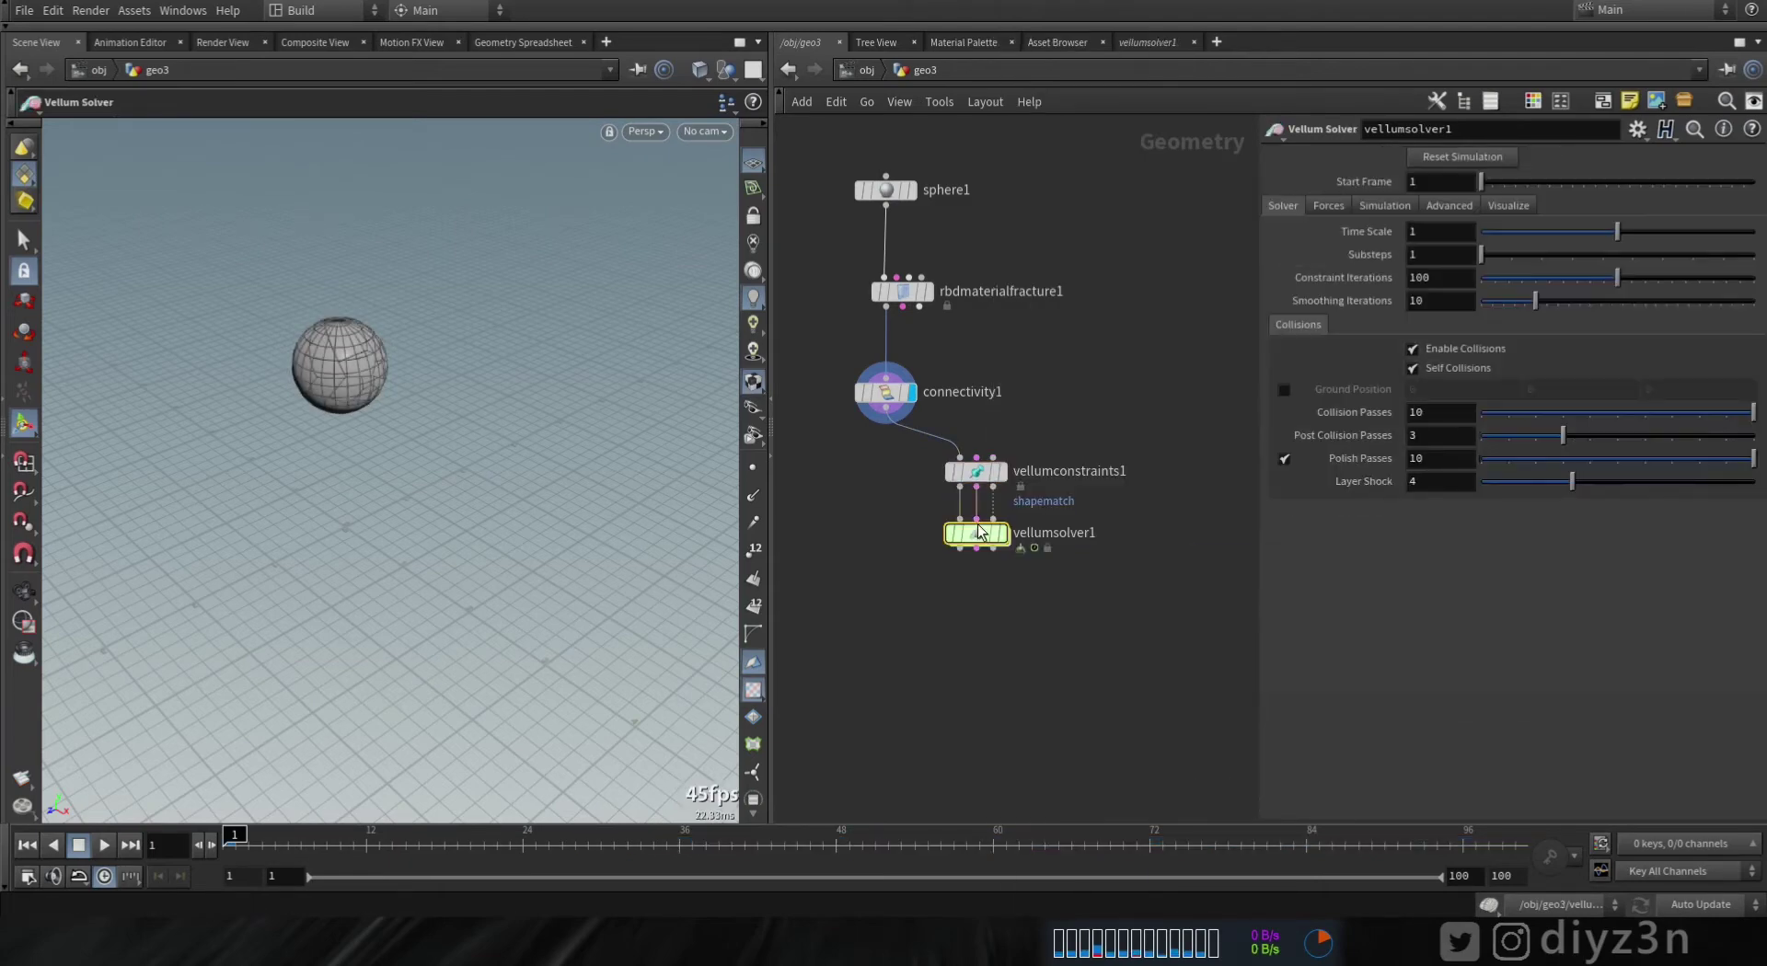
{"action": "left_click", "coordinate": [977, 615]}
{"action": "left_click", "coordinate": [1013, 585]}
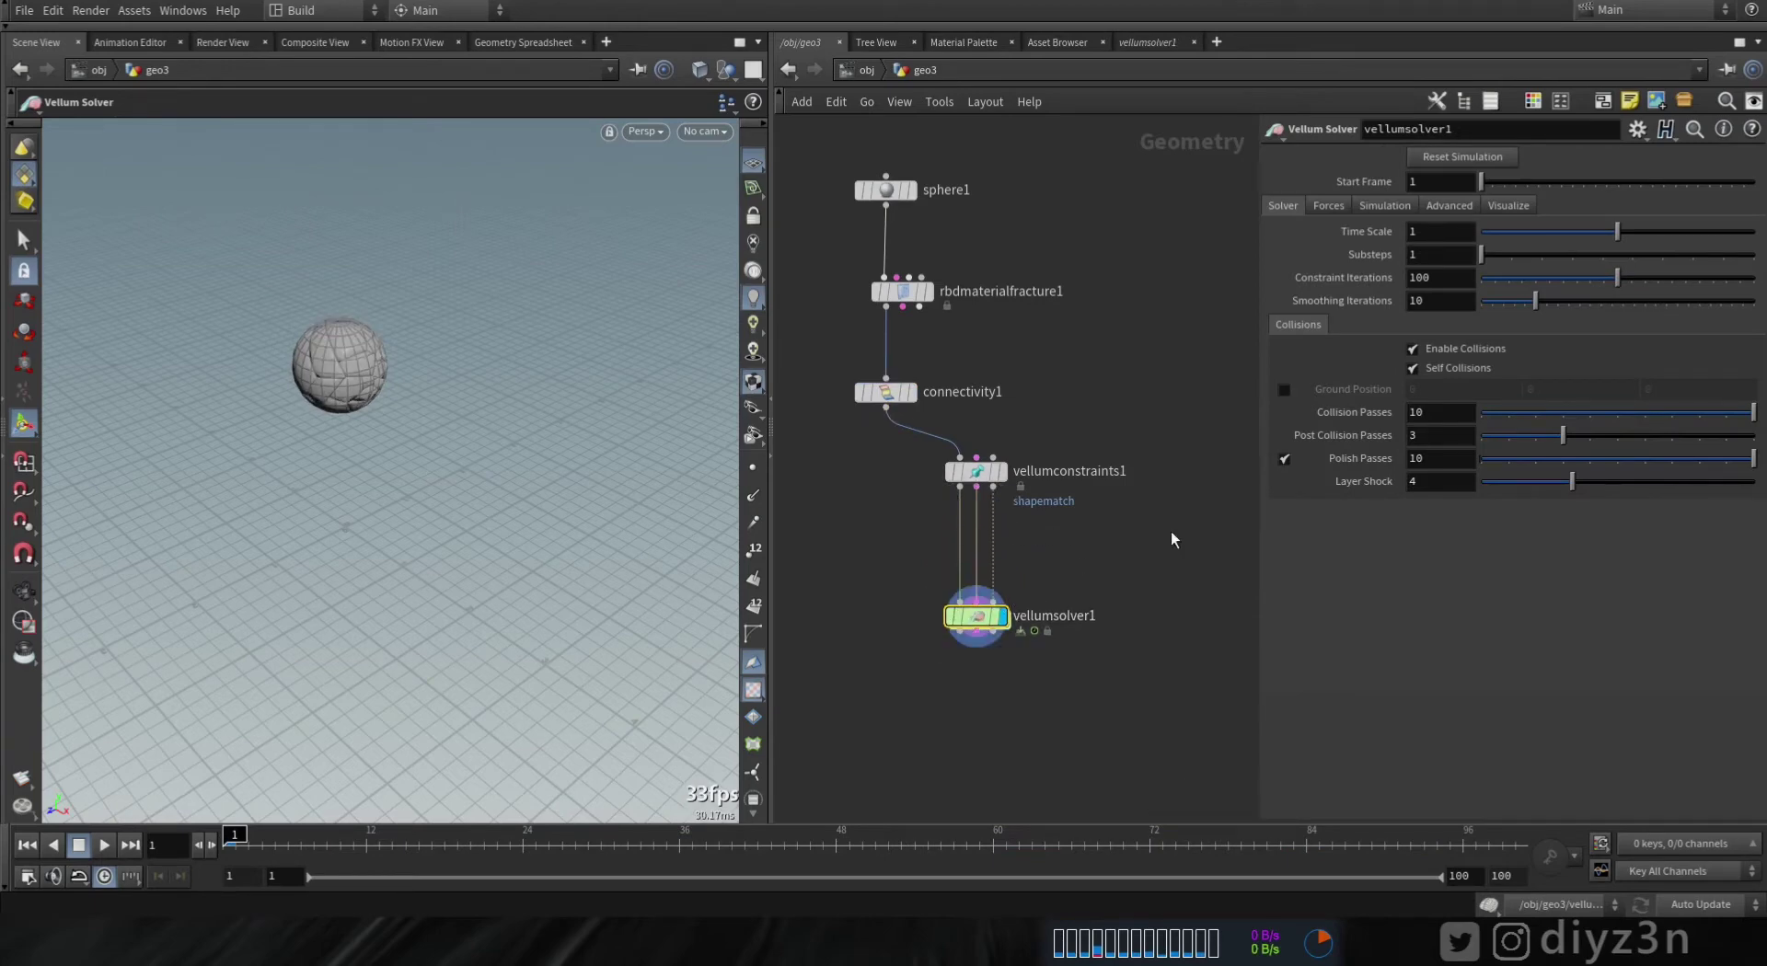
- Enable the Vellum Solver's ground position, preview the fractured sphere's fall along the timeline and return to frame 1
{"action": "left_click", "coordinate": [1285, 390]}
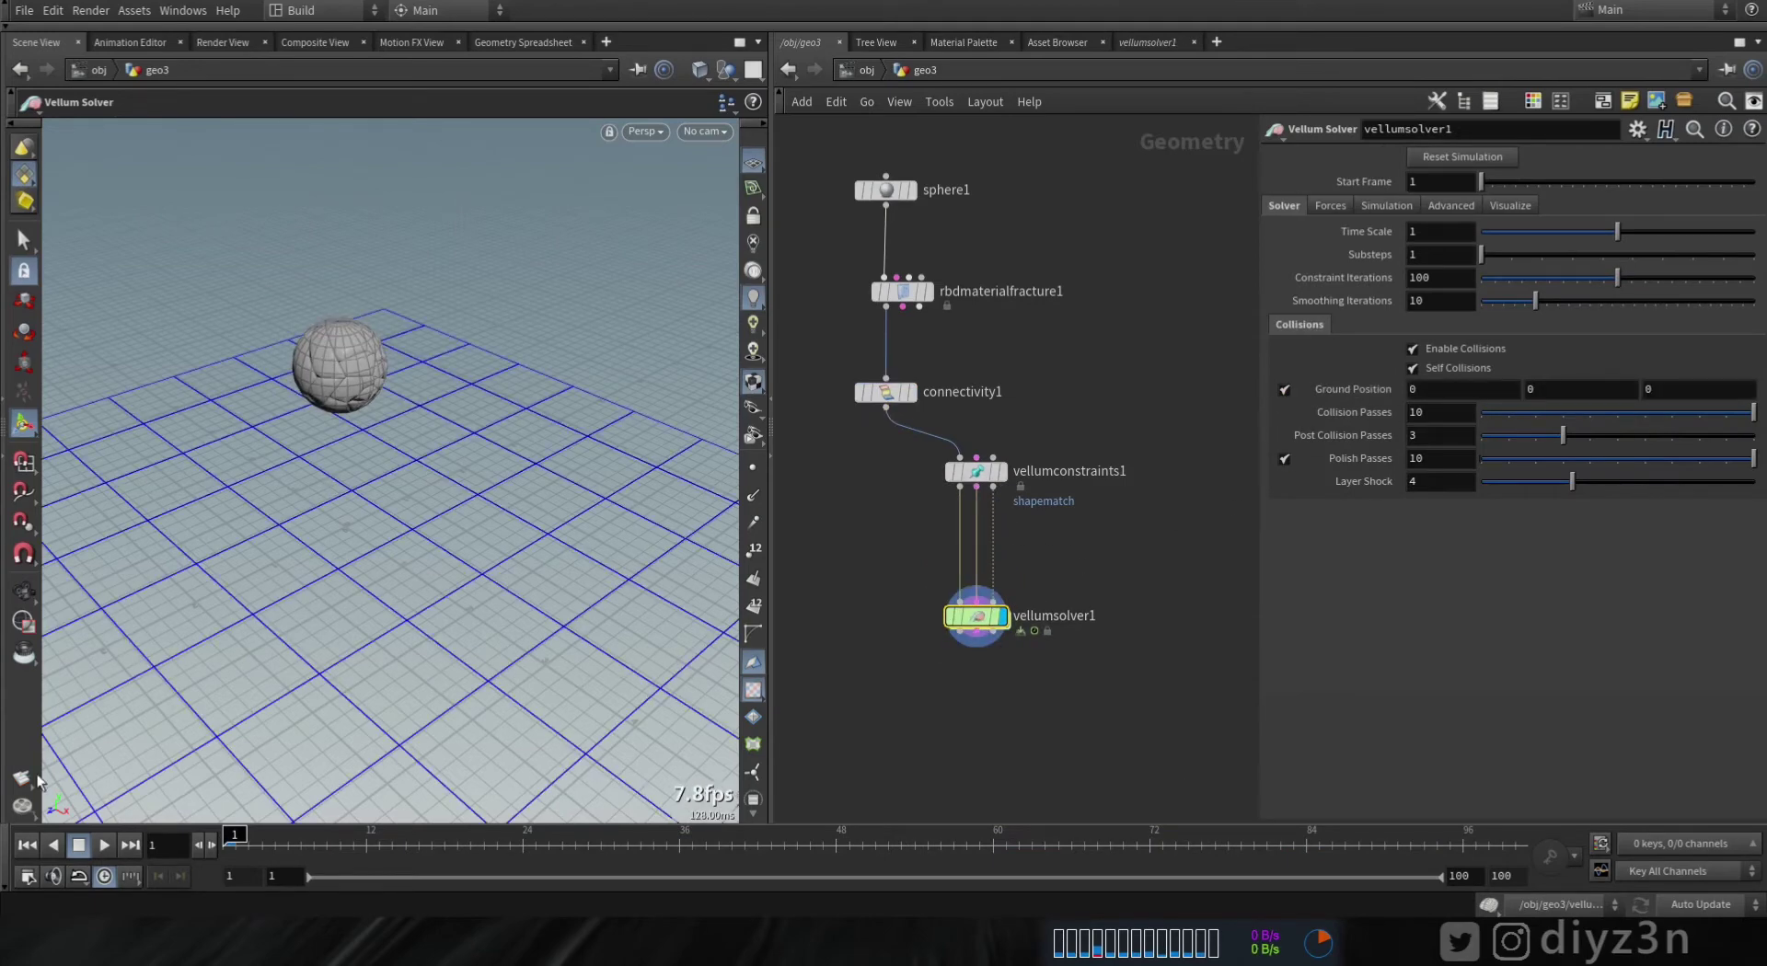
{"action": "left_click", "coordinate": [77, 846]}
{"action": "right_click", "coordinate": [304, 523]}
{"action": "left_click", "coordinate": [24, 592]}
{"action": "right_click_drag", "start_coordinate": [241, 508], "coordinate": [391, 505]}
{"action": "left_click", "coordinate": [233, 847]}
{"action": "left_click_drag", "start_coordinate": [230, 840], "coordinate": [678, 841]}
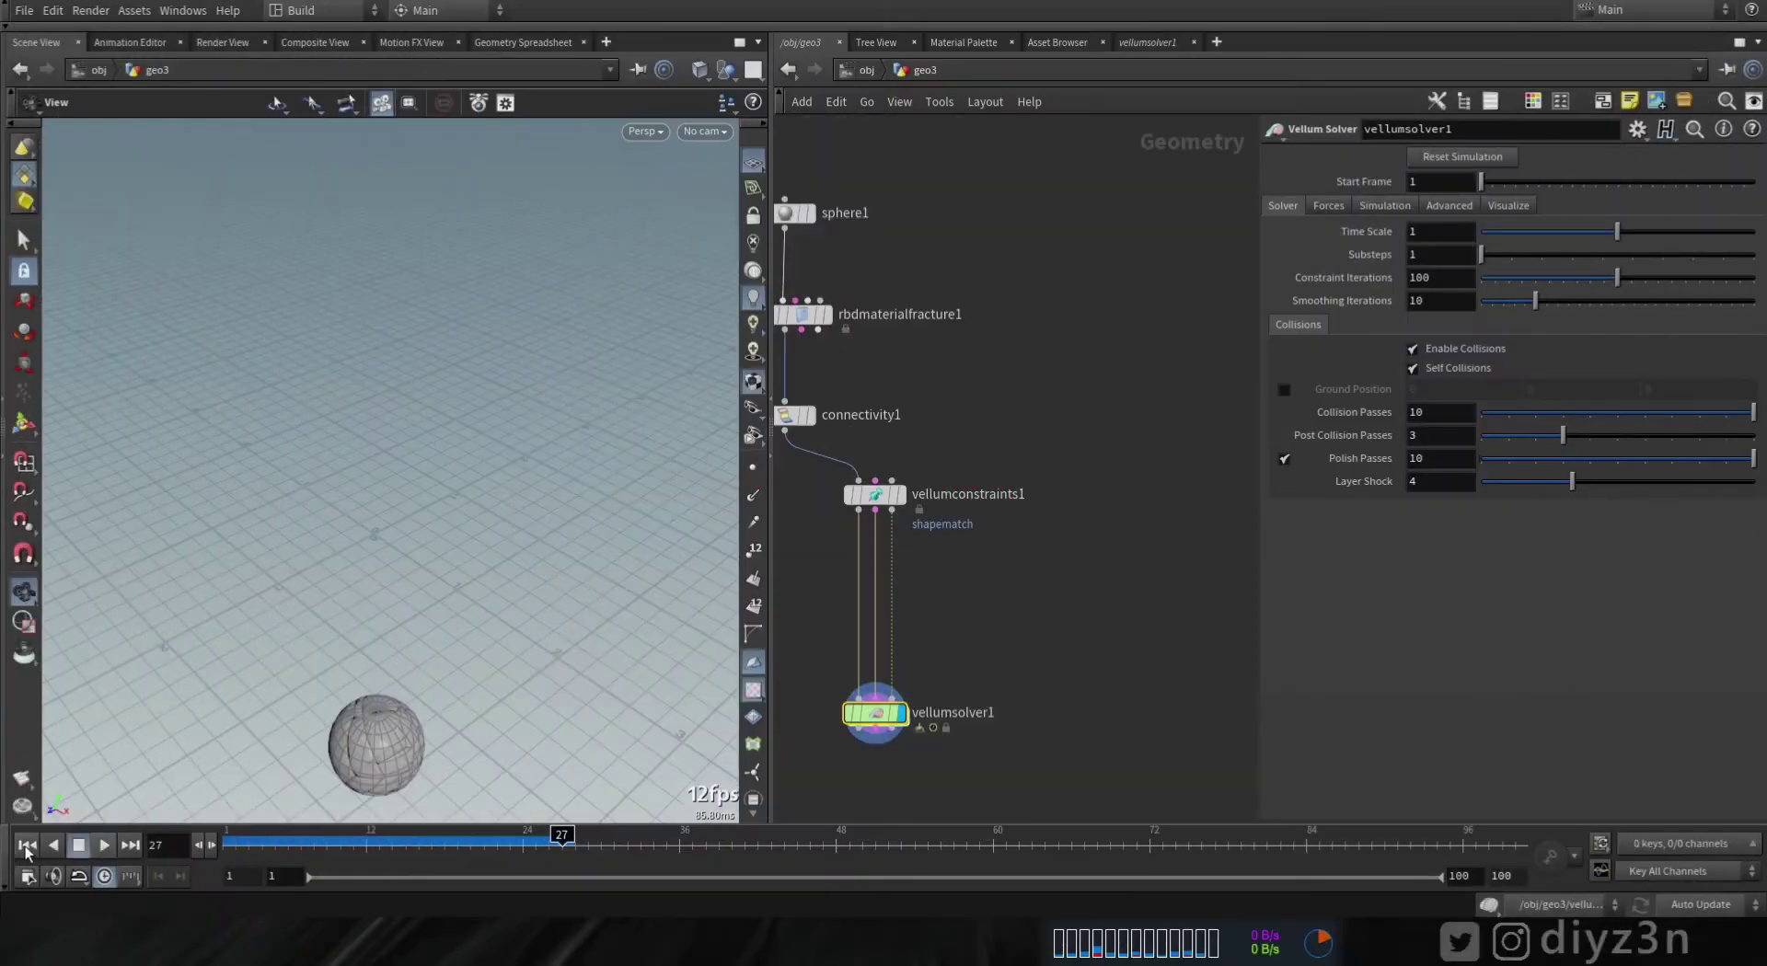
{"action": "key", "text": "ctrl+Up"}
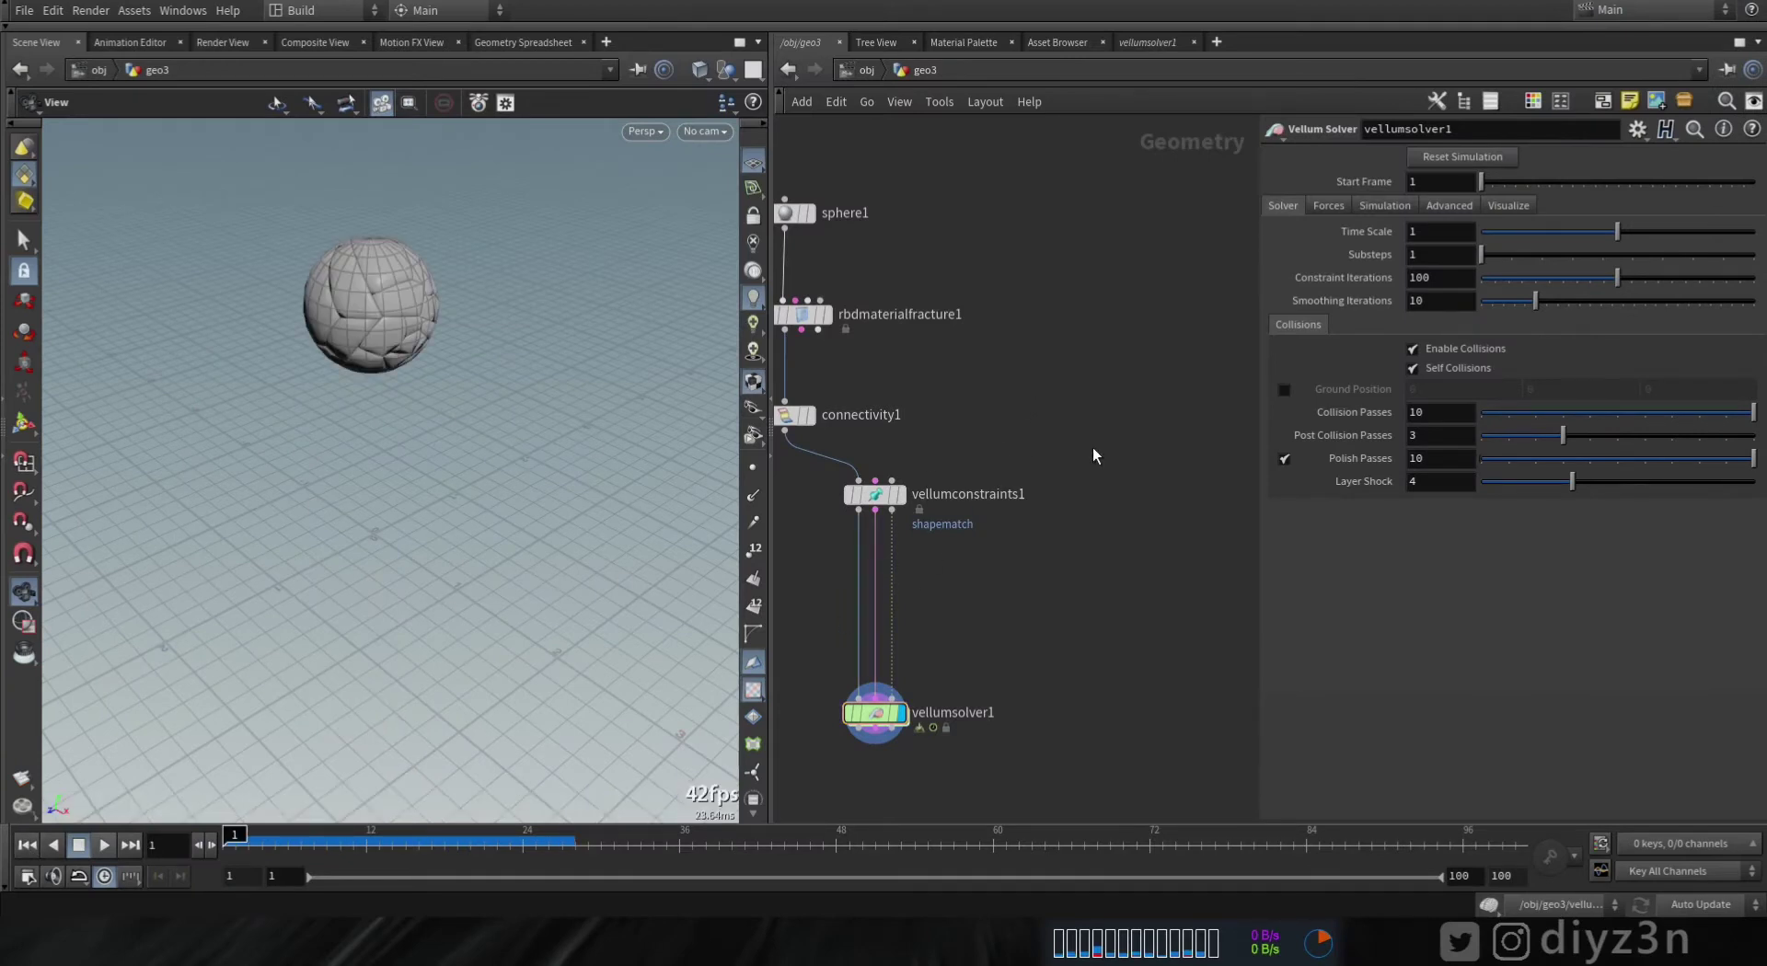
- Add a Grid node beside the network and display it with the Vellum Constraints node shown as a template
{"action": "key", "text": "Tab"}
{"action": "type", "text": "gr"}
{"action": "left_click", "coordinate": [1281, 61]}
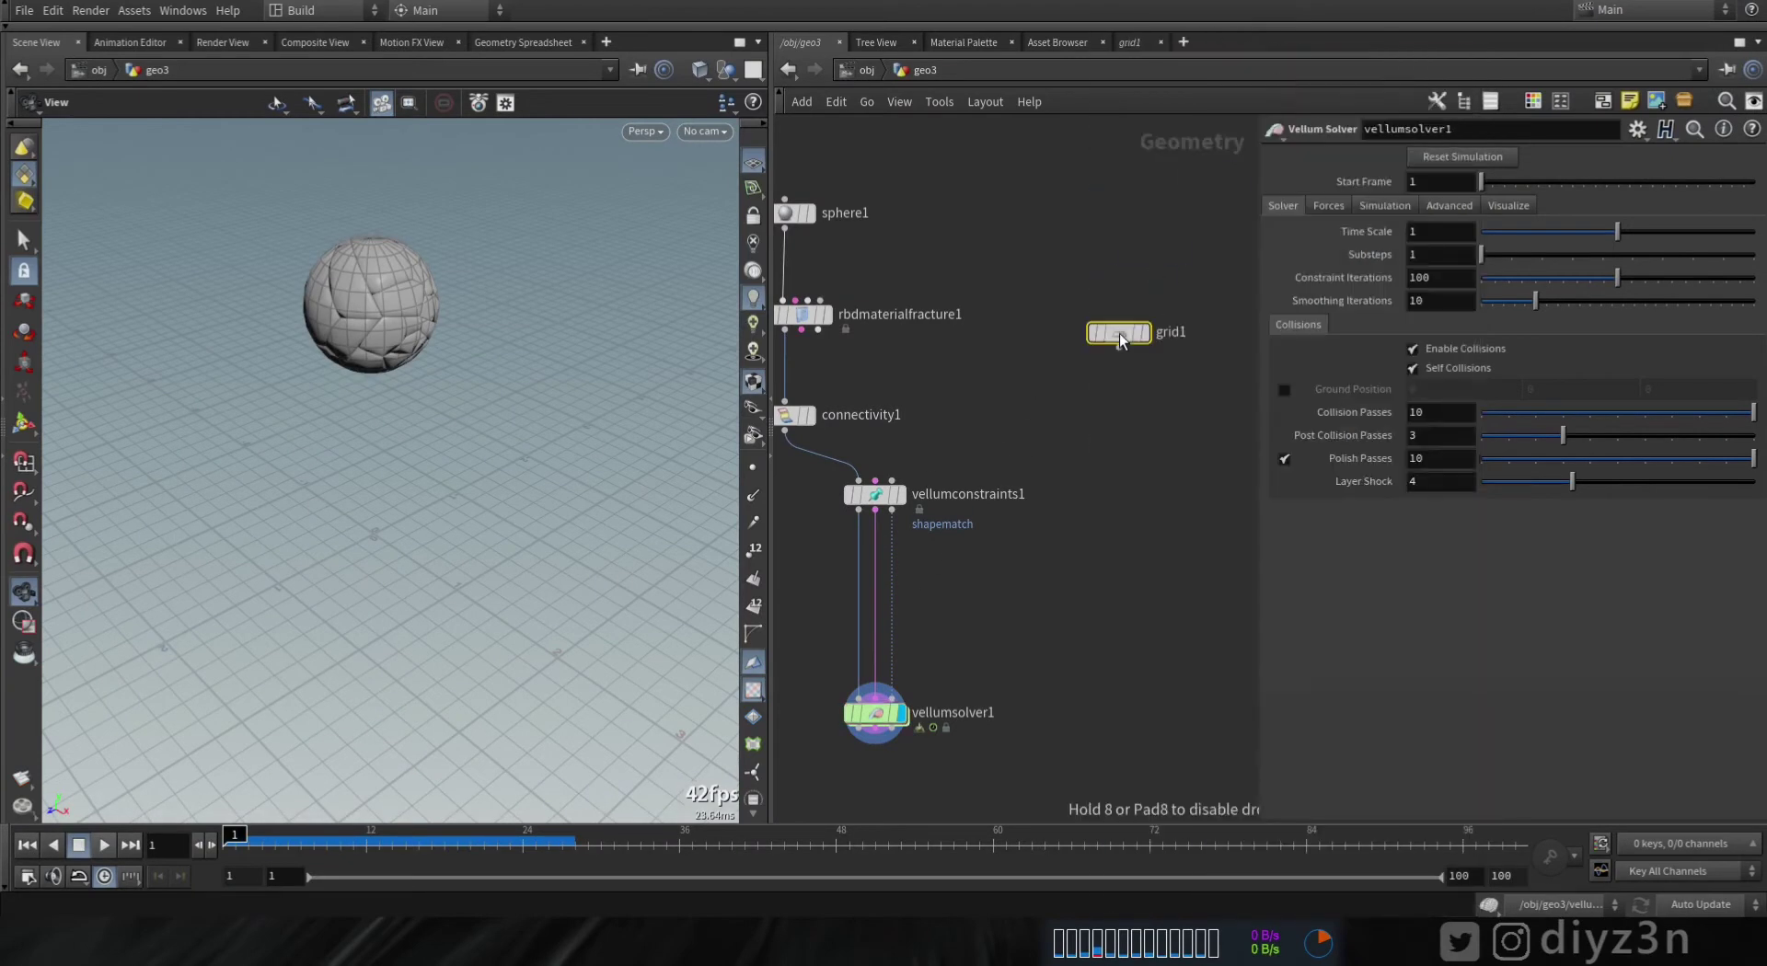
{"action": "left_click", "coordinate": [1120, 333]}
{"action": "mouse_move", "coordinate": [580, 552]}
{"action": "left_mouse_down"}
{"action": "mouse_move", "coordinate": [560, 513]}
{"action": "mouse_move", "coordinate": [566, 544]}
{"action": "left_mouse_up"}
{"action": "left_click", "coordinate": [891, 495]}
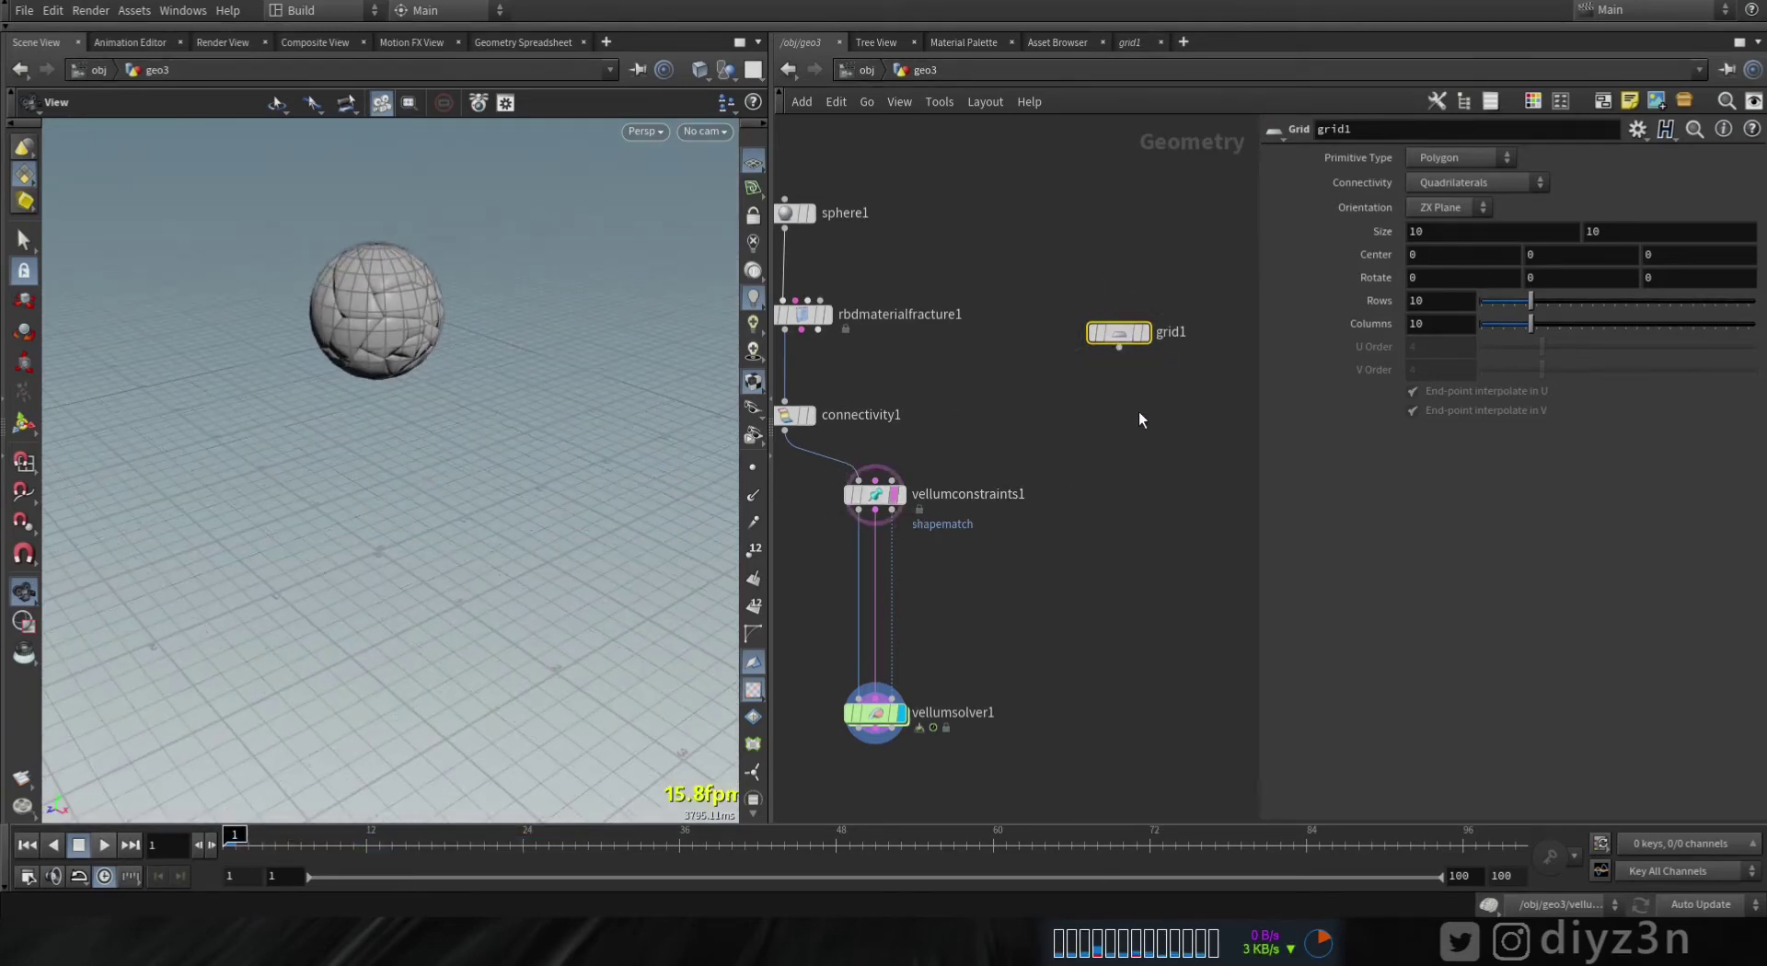
{"action": "left_click", "coordinate": [1144, 332]}
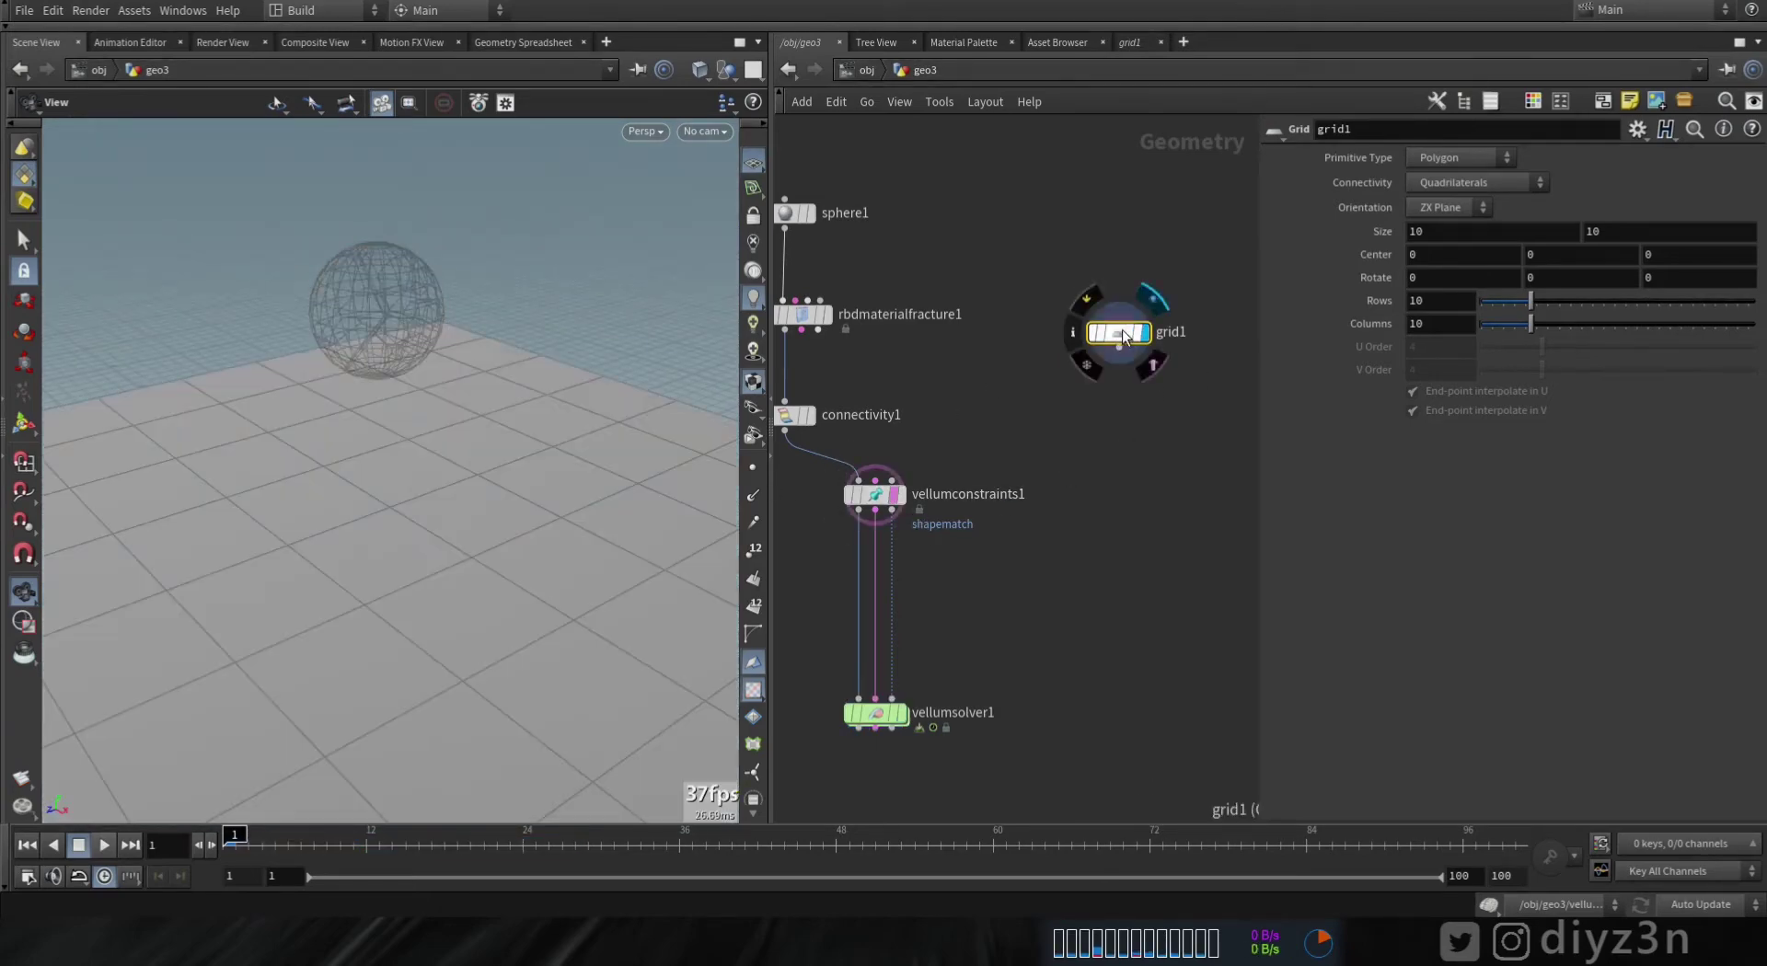
- Set the grid's rows and columns to 100 each
{"action": "left_click", "coordinate": [1438, 301]}
{"action": "type", "text": "0"}
{"action": "left_click", "coordinate": [1442, 330]}
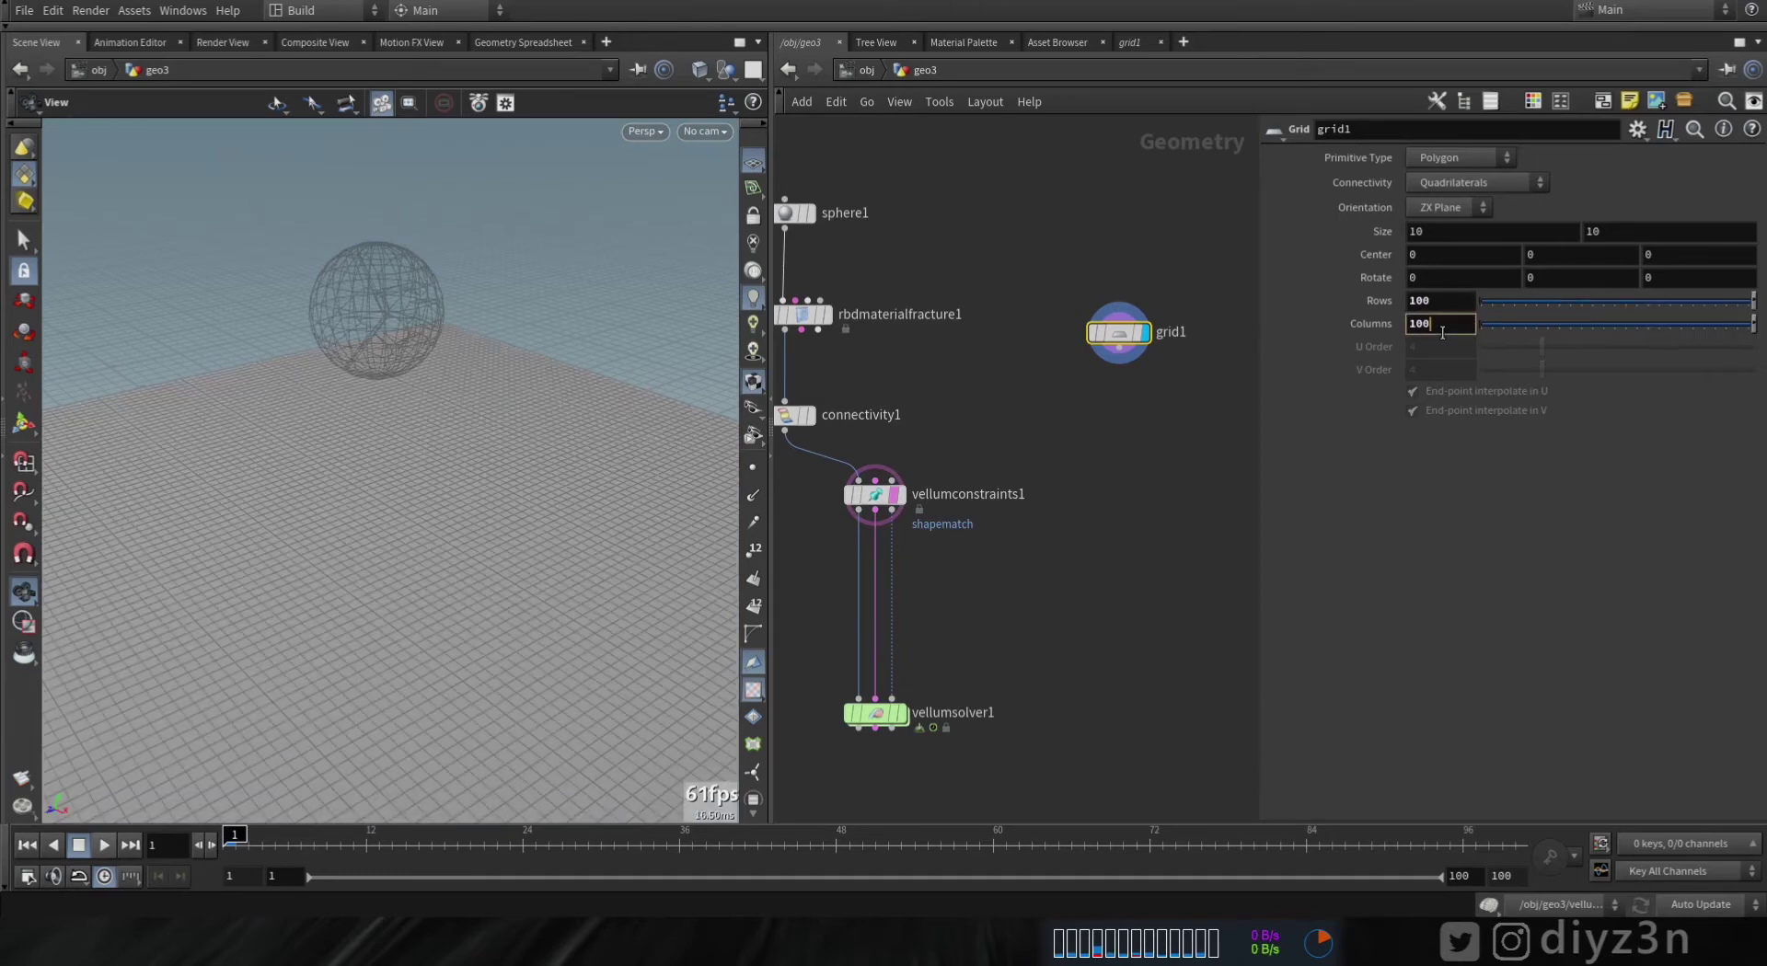
- Add a PolyExtrude node after the grid with a distance of 0.078 and back output enabled
{"action": "left_click_drag", "start_coordinate": [433, 651], "coordinate": [451, 512]}
{"action": "key", "text": "Tab"}
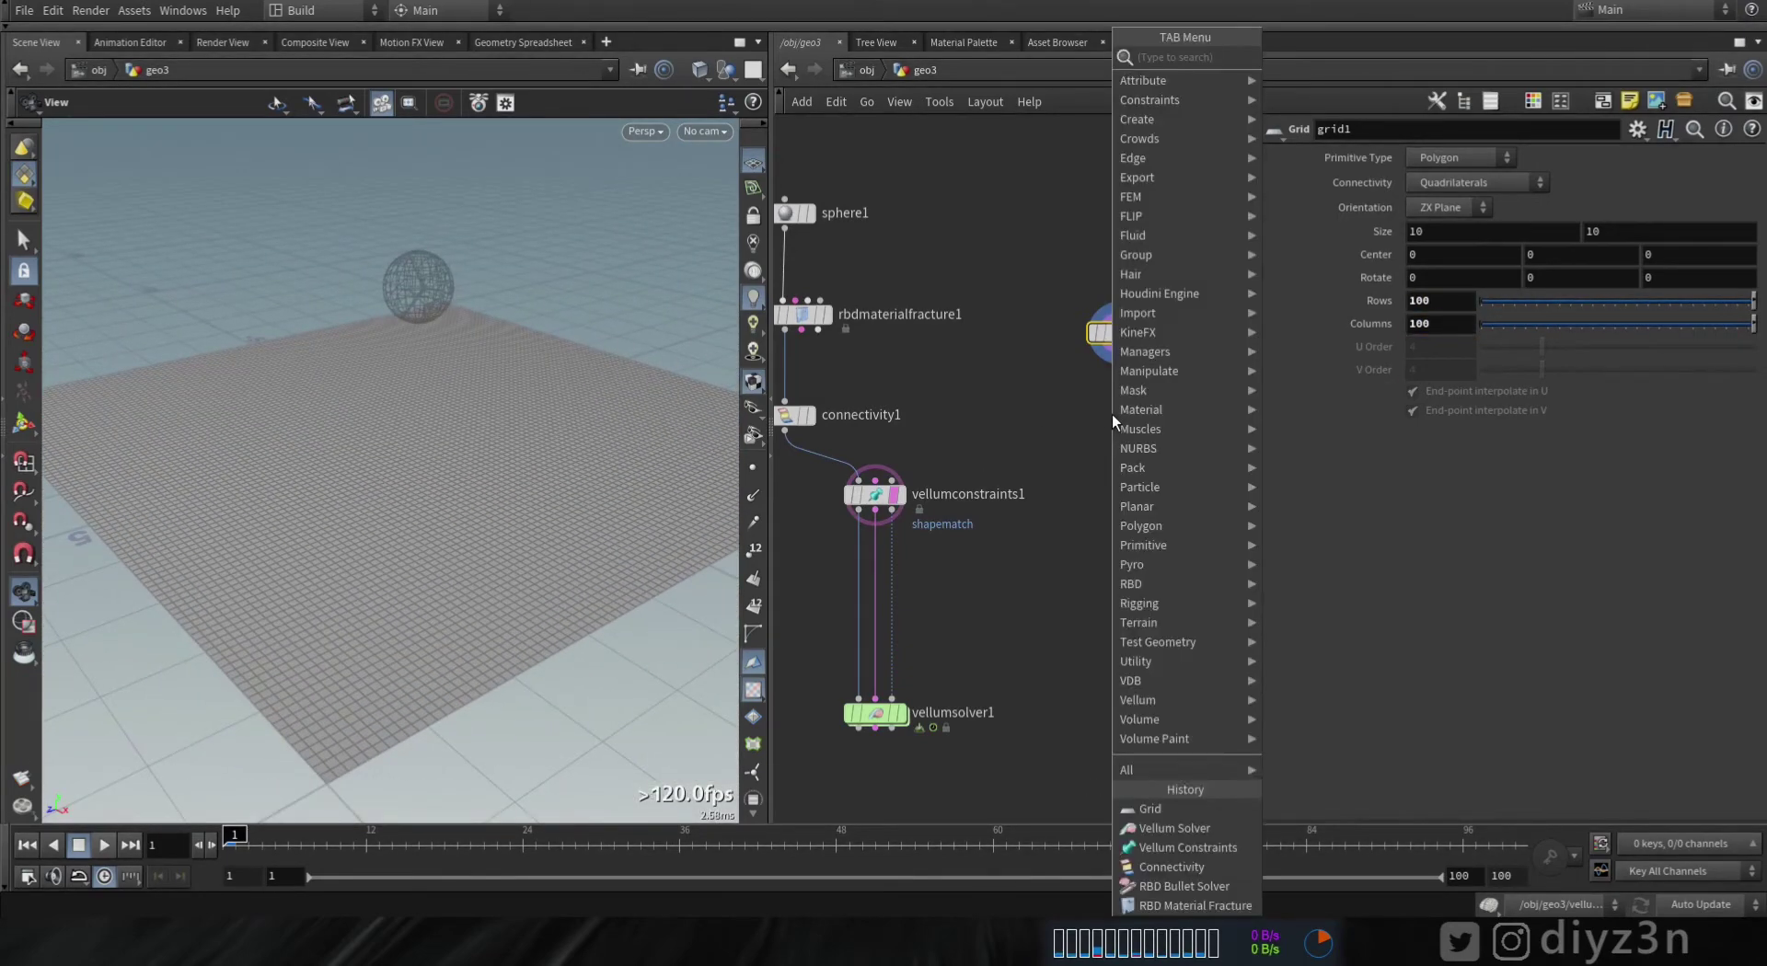
{"action": "type", "text": "ex"}
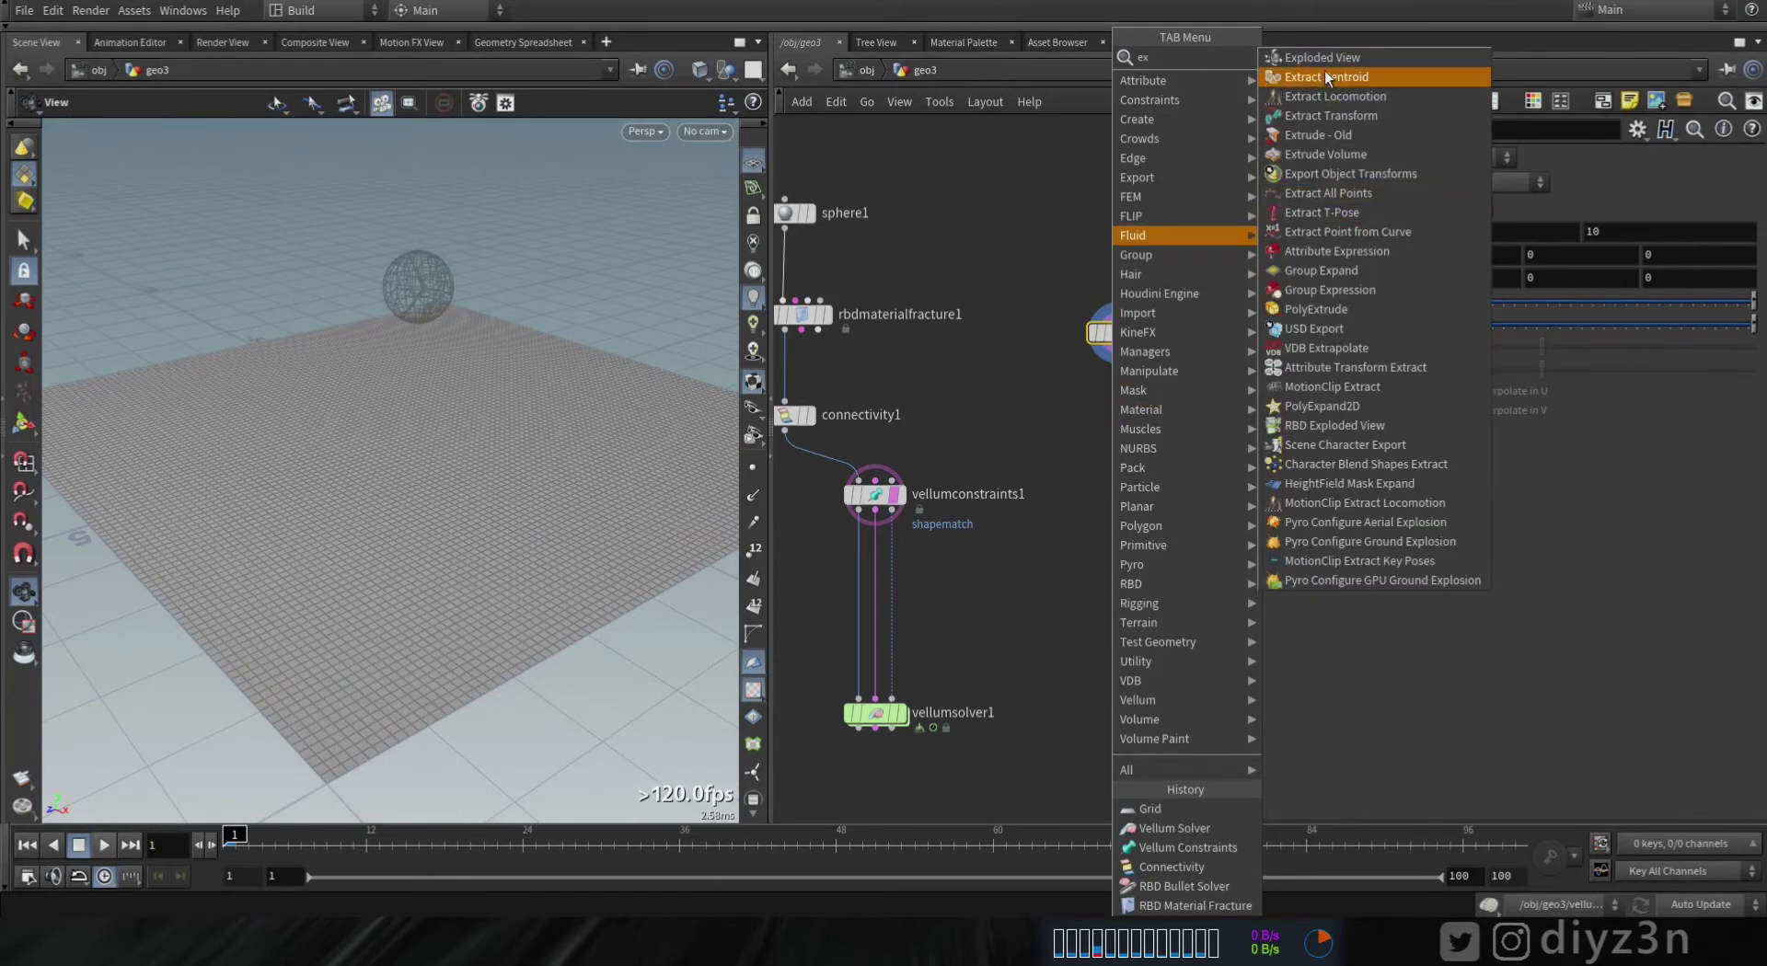
{"action": "left_click", "coordinate": [1325, 309]}
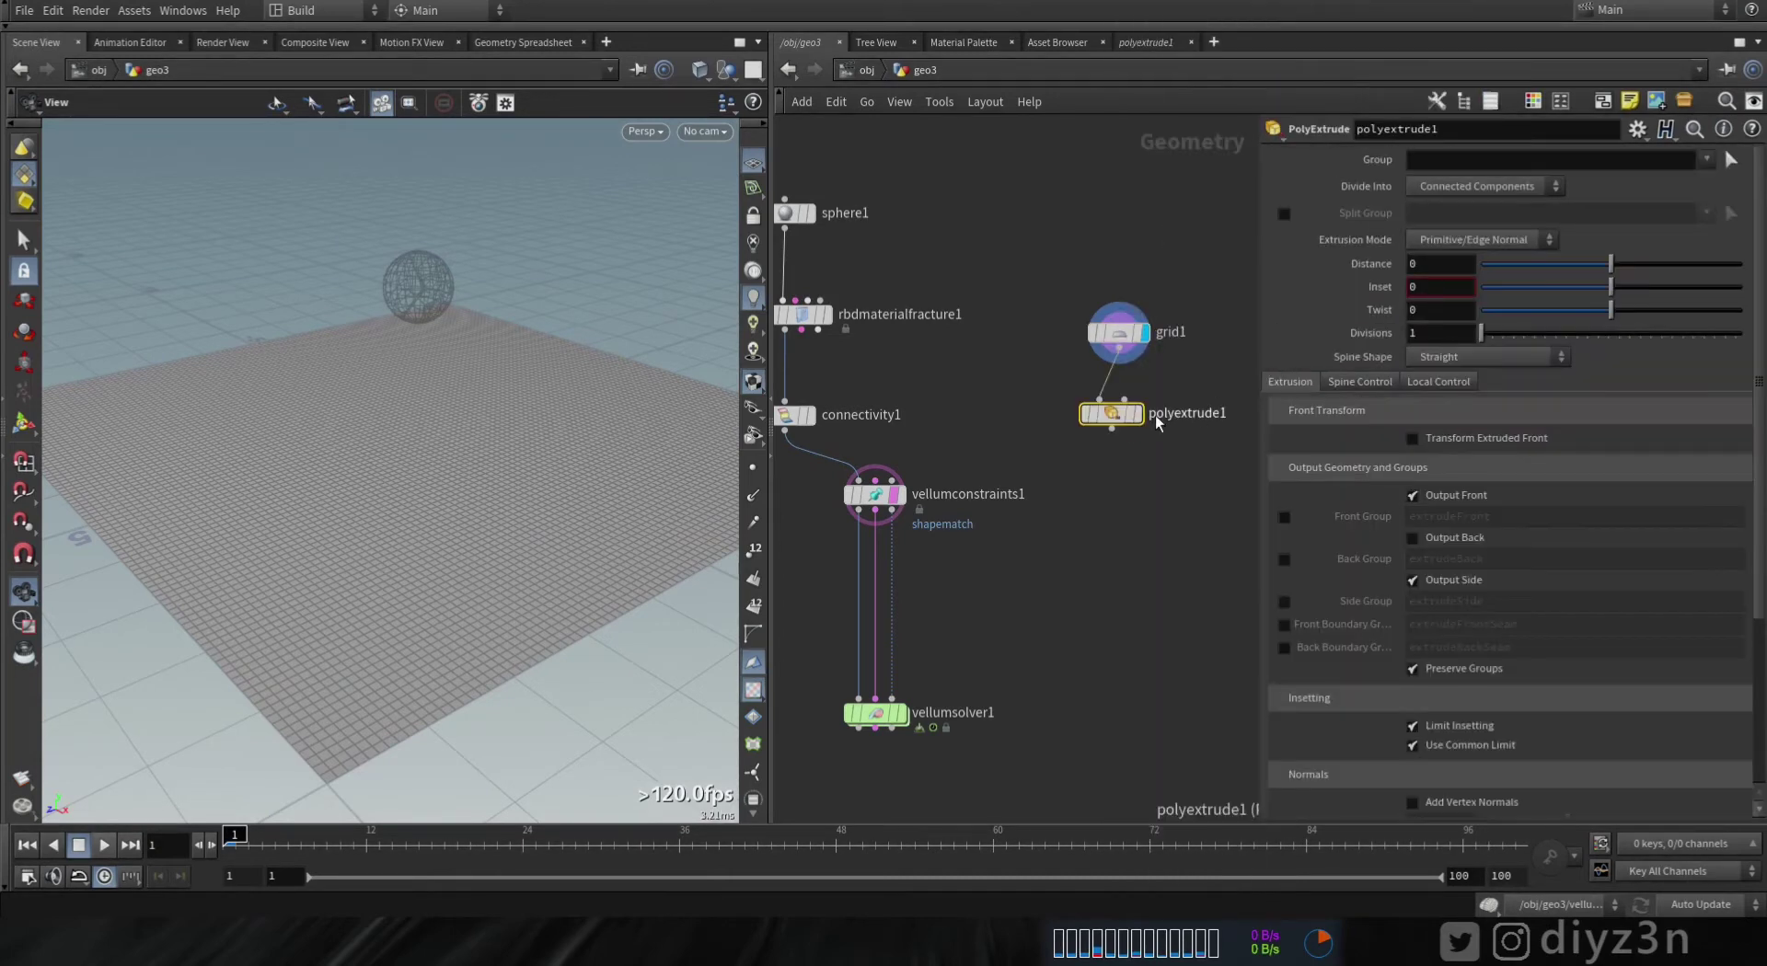
{"action": "left_click_drag", "start_coordinate": [525, 587], "coordinate": [434, 576]}
{"action": "left_click", "coordinate": [1414, 539]}
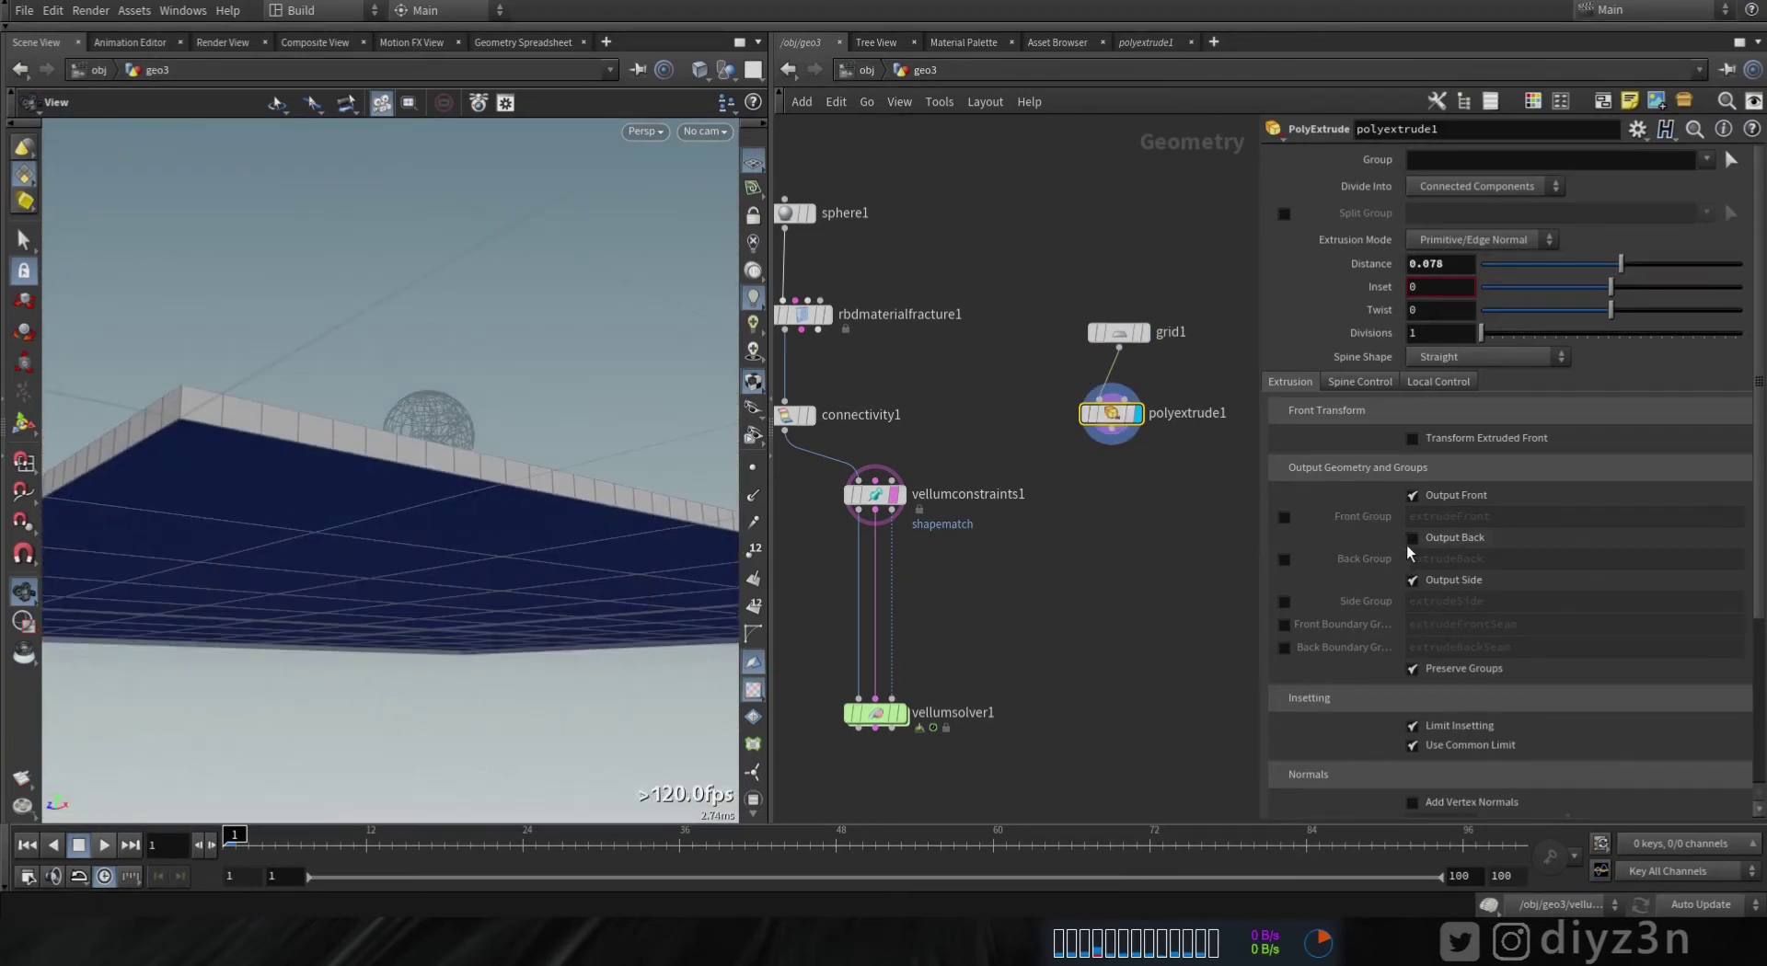
{"action": "left_click_drag", "start_coordinate": [718, 545], "coordinate": [432, 386]}
- Add a Remesh node after the PolyExtrude node and set its target size to 0.125
{"action": "left_click", "coordinate": [1112, 431]}
{"action": "type", "text": "re"}
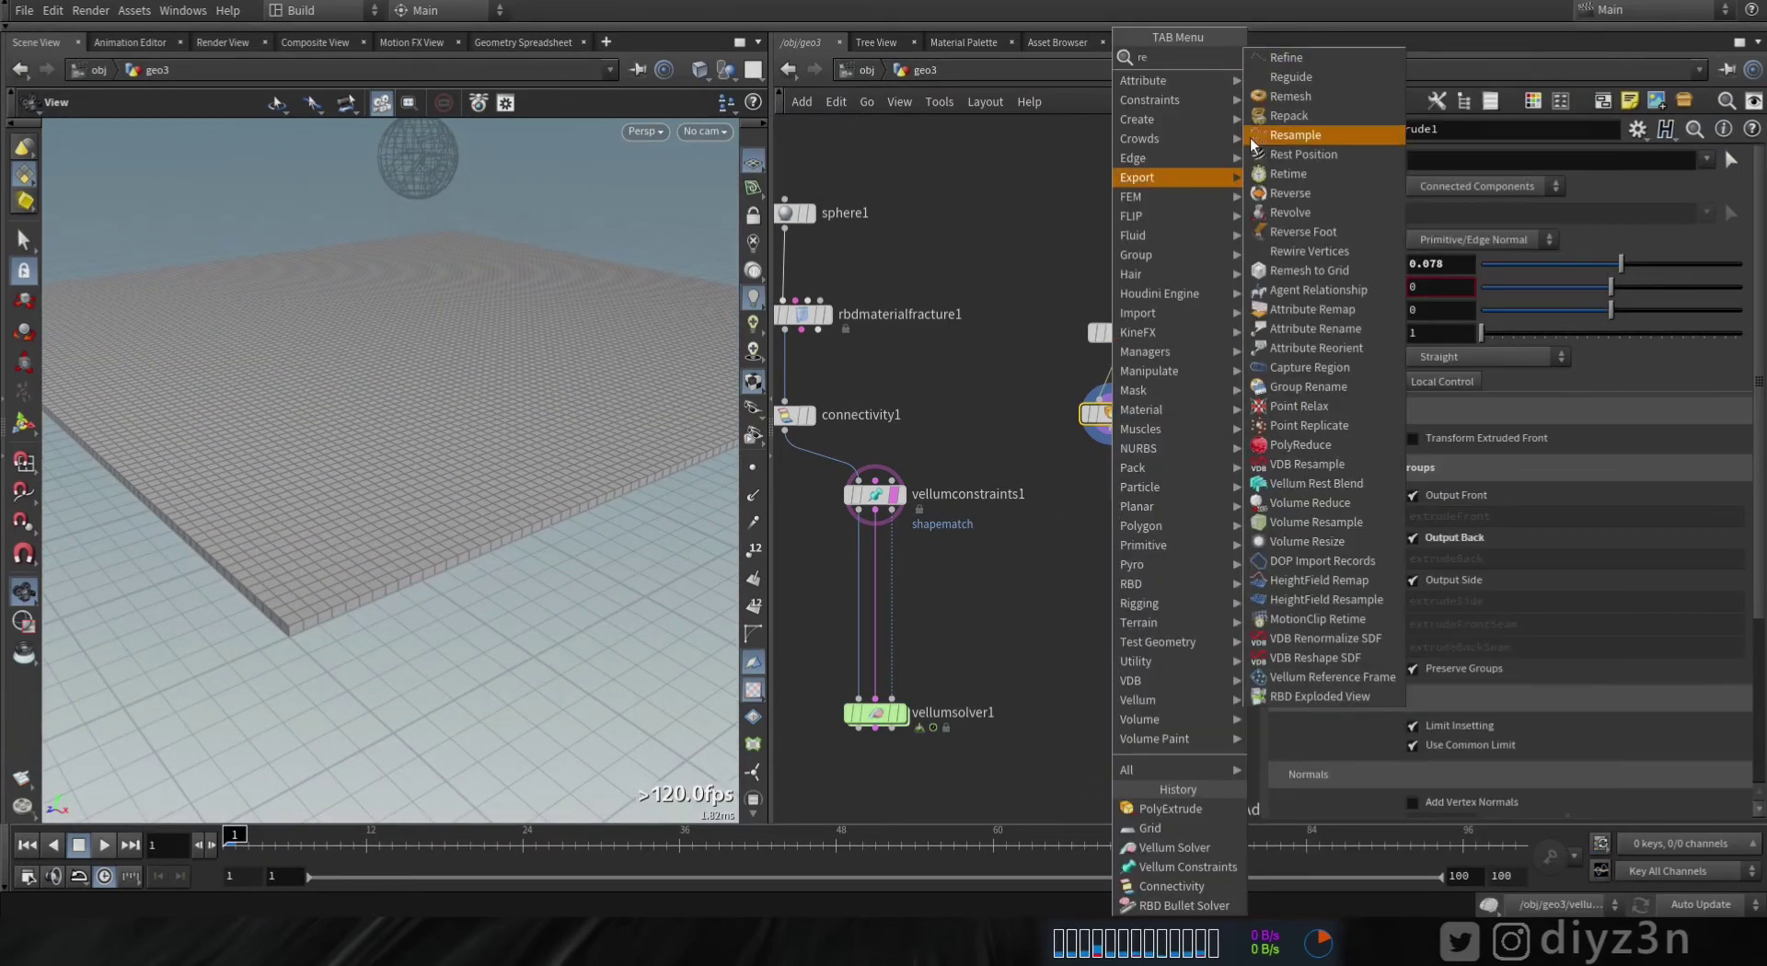
{"action": "left_click", "coordinate": [1289, 96]}
{"action": "left_click", "coordinate": [1109, 480]}
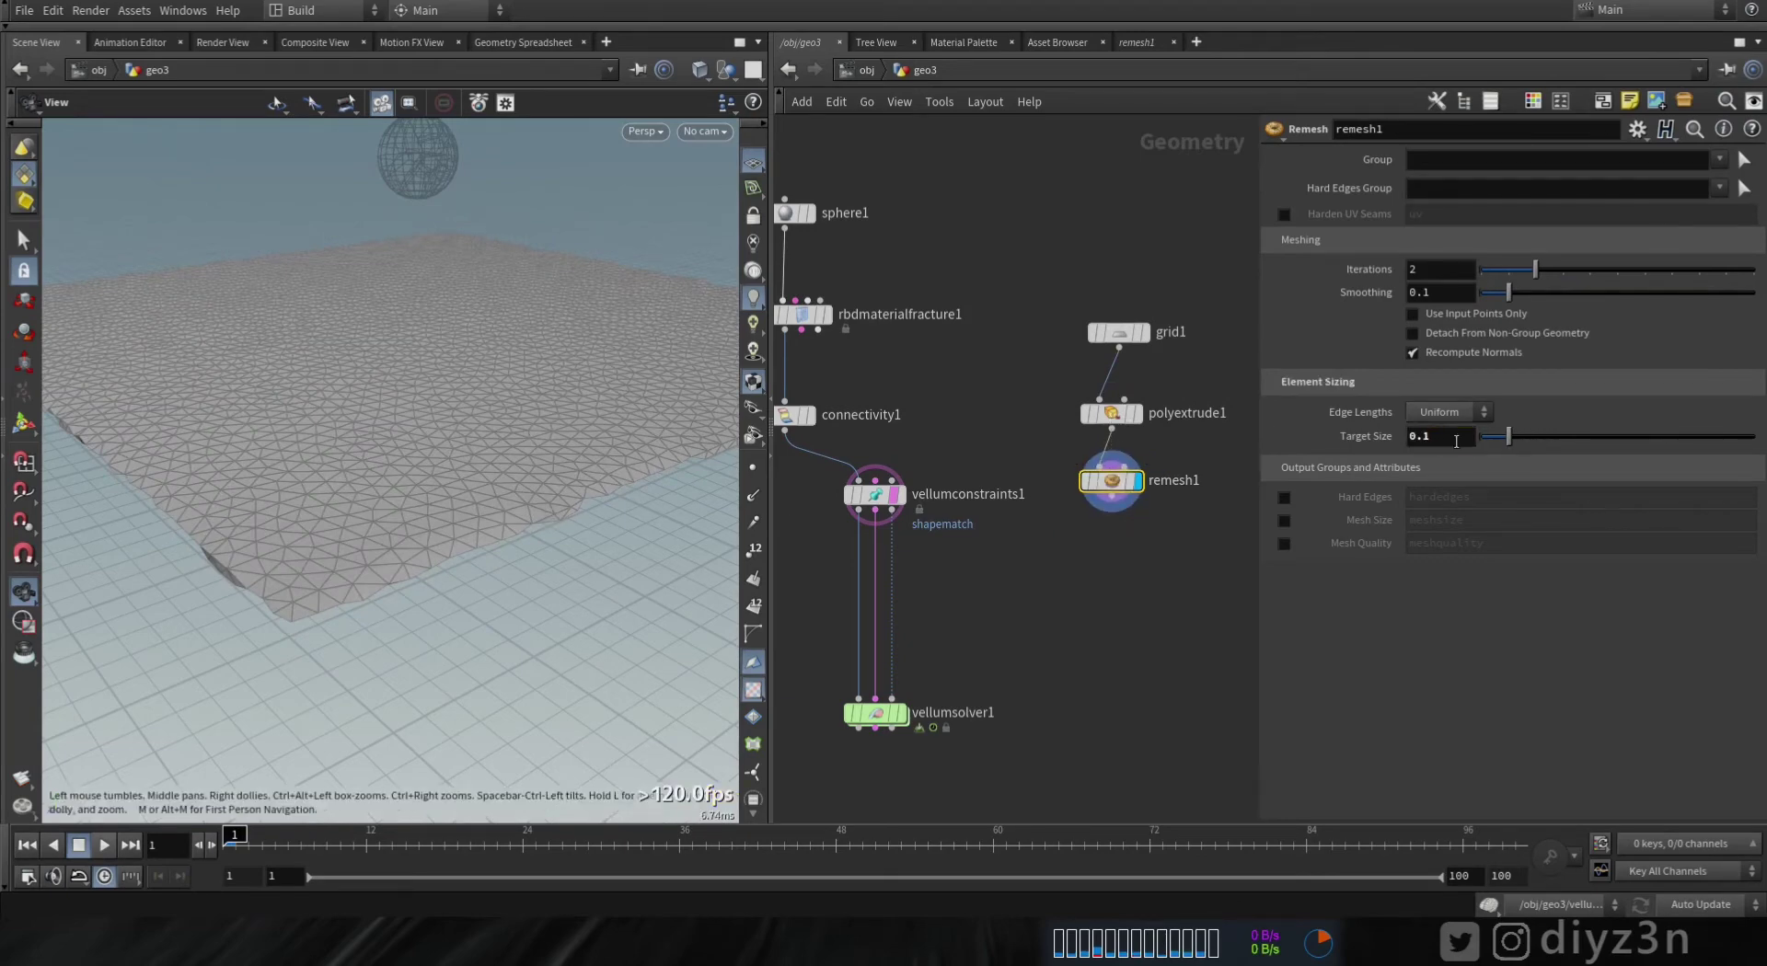
{"action": "mouse_move", "coordinate": [451, 558]}
{"action": "left_mouse_down"}
{"action": "mouse_move", "coordinate": [434, 528]}
{"action": "mouse_move", "coordinate": [437, 592]}
{"action": "mouse_move", "coordinate": [452, 571]}
{"action": "left_mouse_up"}
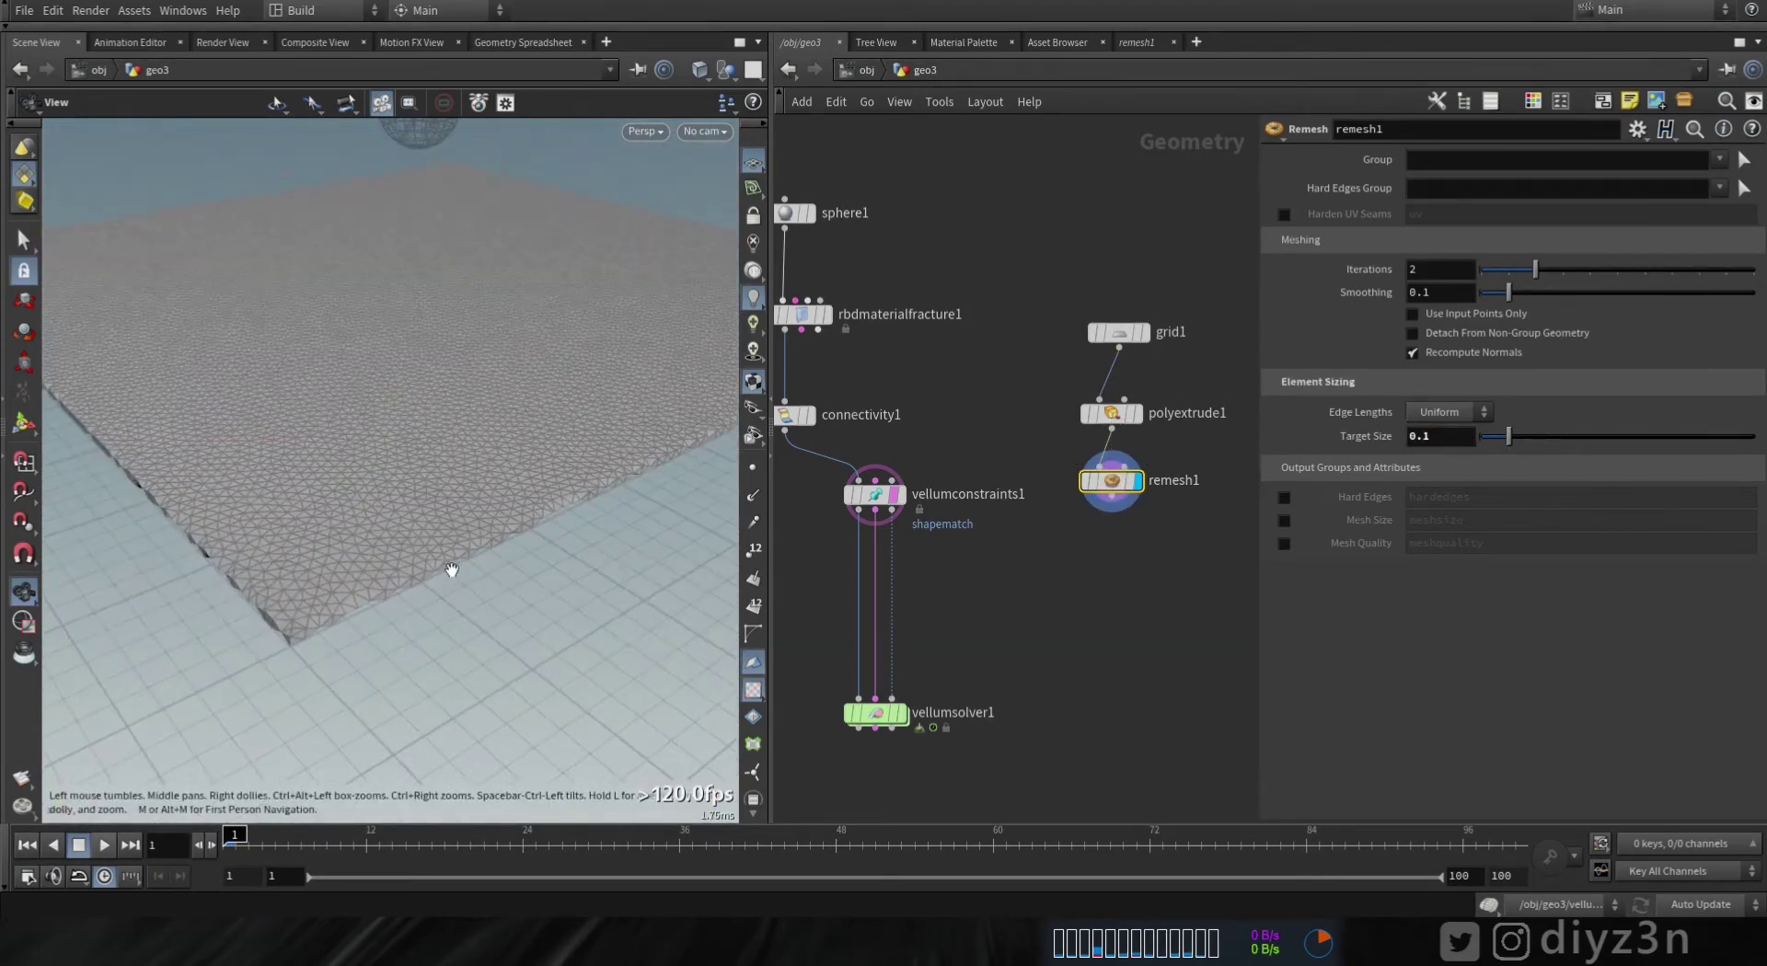
{"action": "type", "text": "5"}
{"action": "key", "text": "Return"}
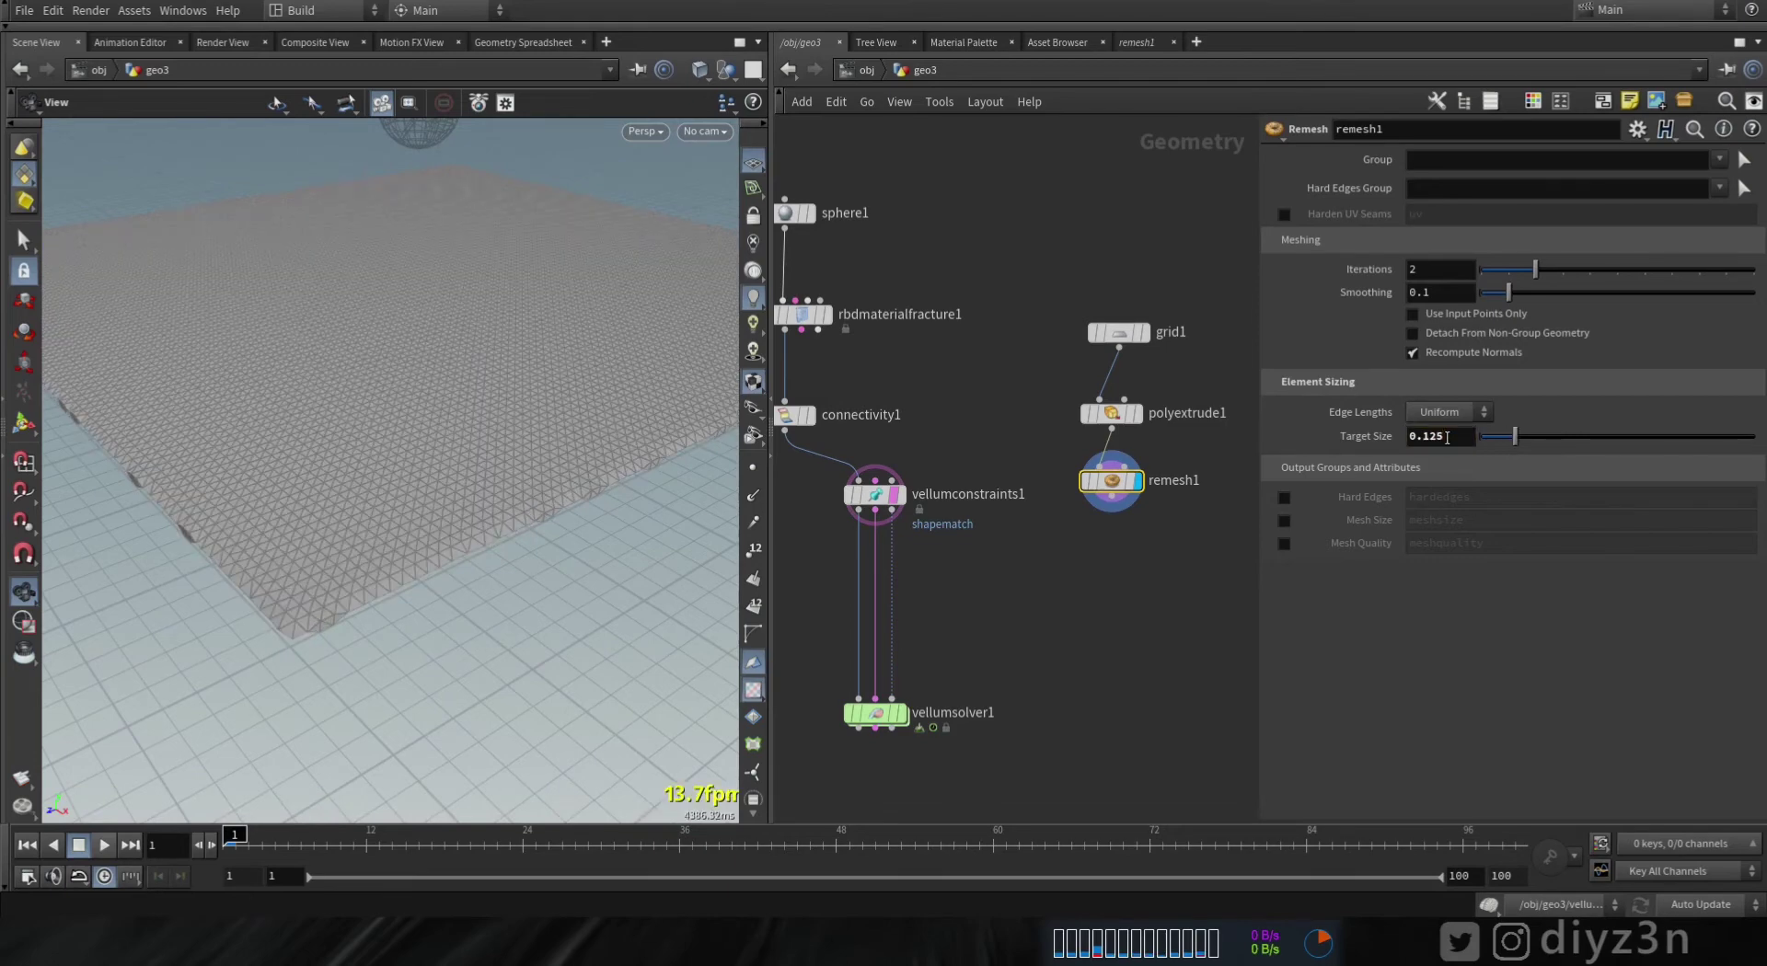
{"action": "left_click_drag", "start_coordinate": [478, 414], "coordinate": [423, 528]}
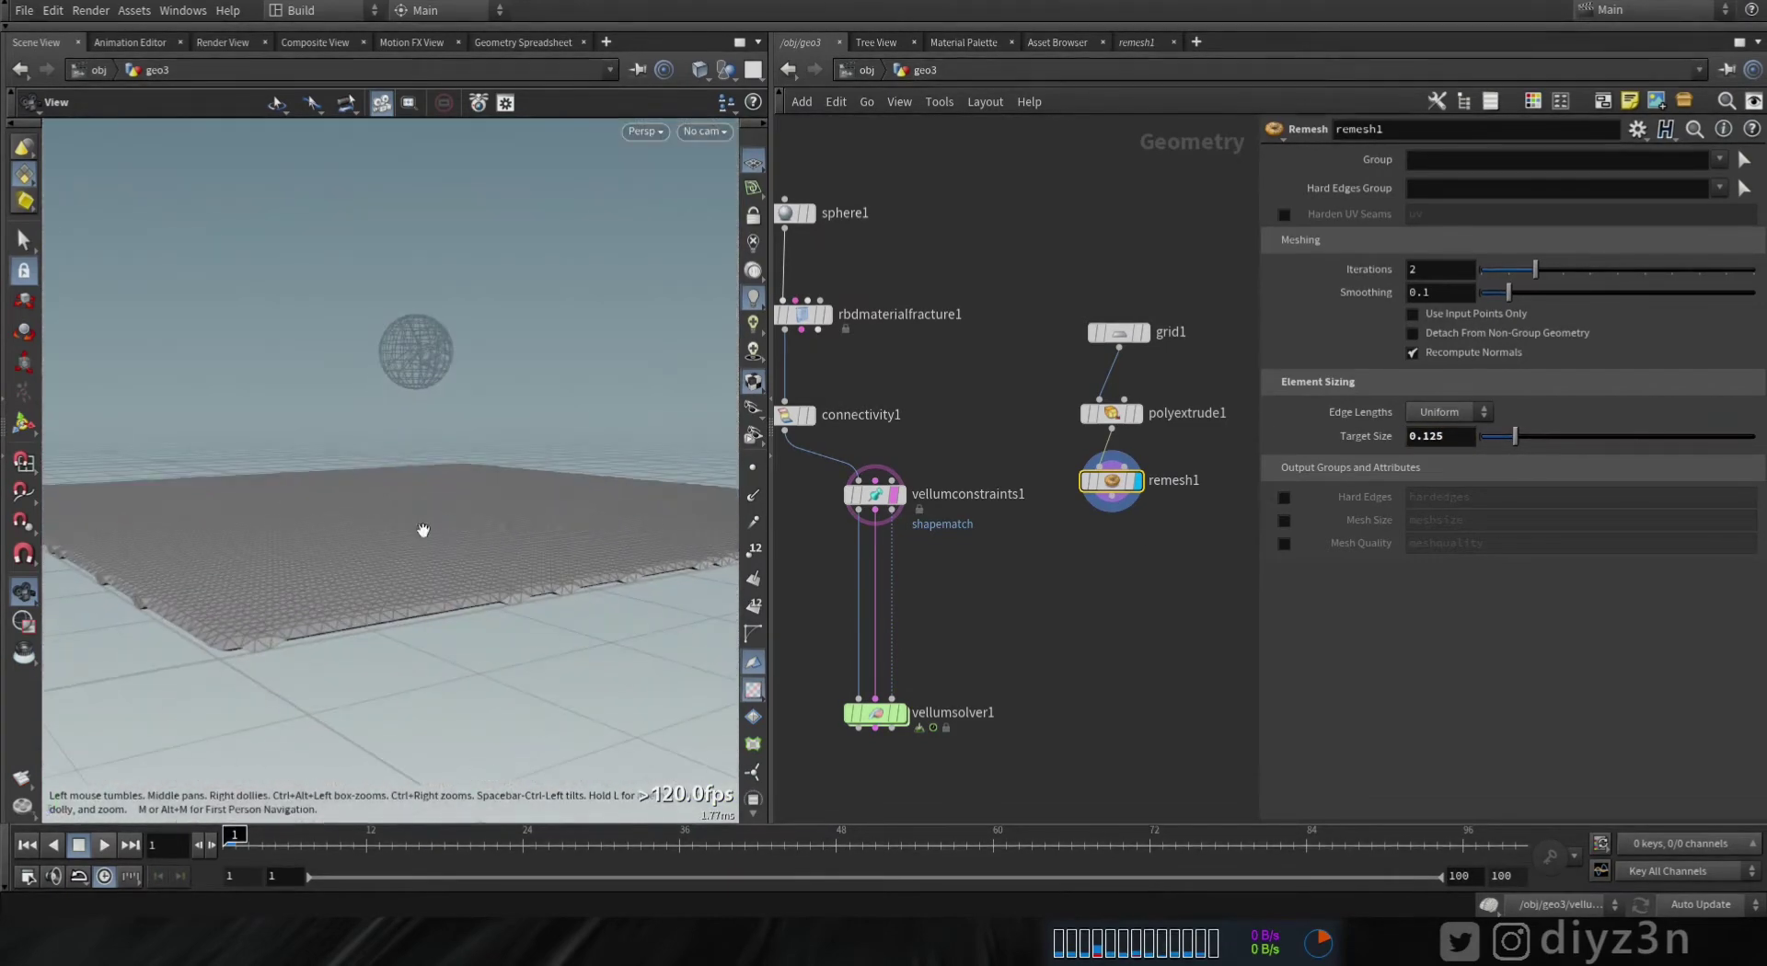
- Add a Vellum Configure Cloth node below the Remesh node
{"action": "middle_click_drag", "start_coordinate": [1139, 543], "coordinate": [1073, 473]}
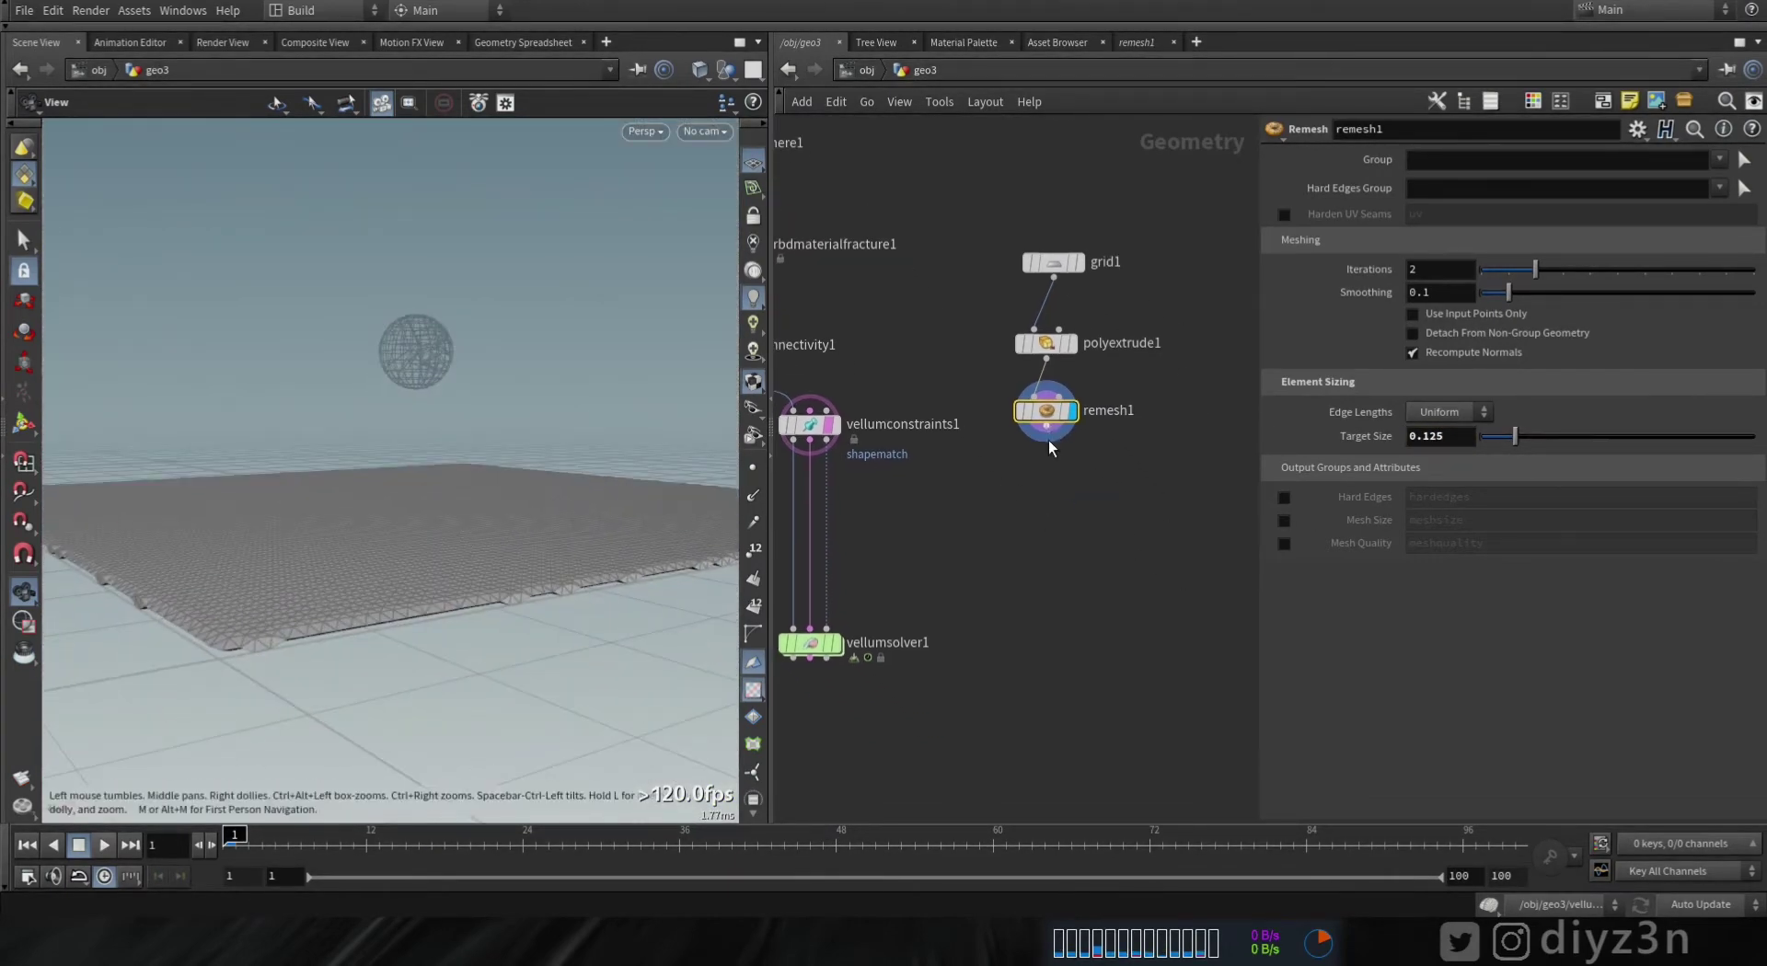
{"action": "left_click", "coordinate": [1046, 426]}
{"action": "key", "text": "Tab"}
{"action": "mouse_move", "coordinate": [1178, 699]}
{"action": "left_click", "coordinate": [1299, 543]}
{"action": "left_click", "coordinate": [1047, 482]}
- Replace the shape-match wires into the Vellum Solver with the cloth node's three outputs and display the solver
{"action": "middle_click_drag", "start_coordinate": [947, 630], "coordinate": [1049, 624]}
{"action": "left_click_drag", "start_coordinate": [927, 644], "coordinate": [927, 769]}
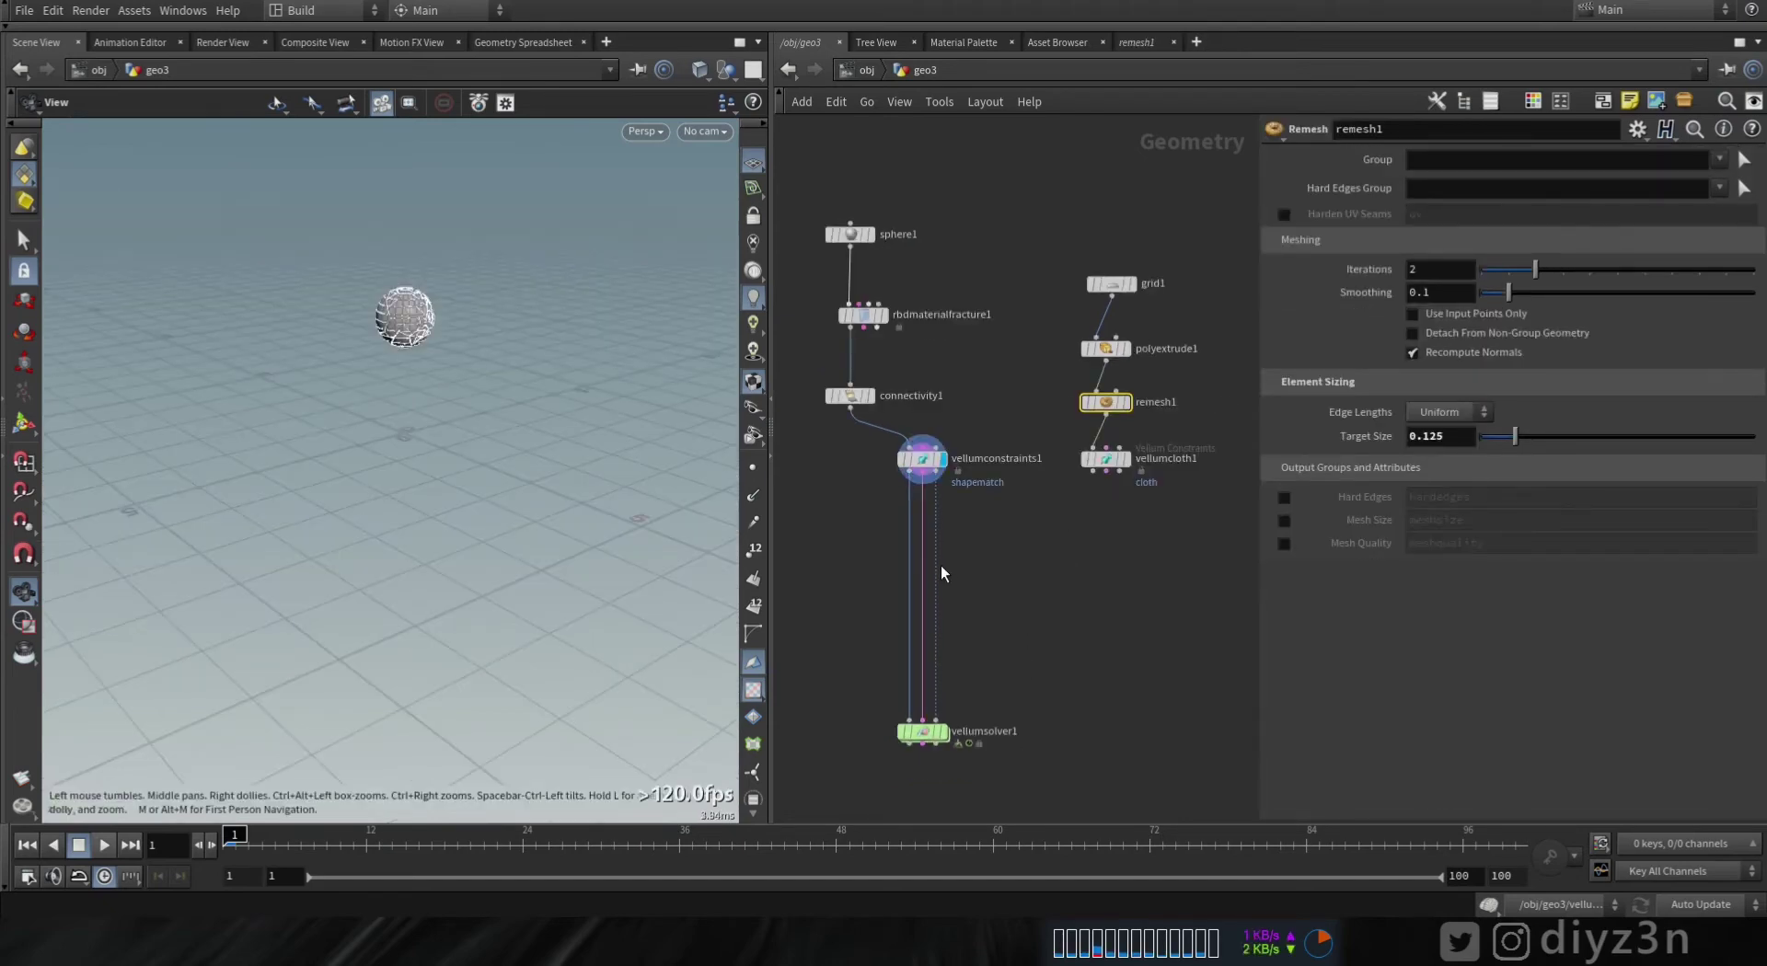
{"action": "left_click_drag", "start_coordinate": [936, 550], "coordinate": [964, 505]}
{"action": "mouse_move", "coordinate": [1113, 500]}
{"action": "left_mouse_down"}
{"action": "mouse_move", "coordinate": [947, 517]}
{"action": "mouse_move", "coordinate": [1105, 473]}
{"action": "left_mouse_up"}
{"action": "left_click_drag", "start_coordinate": [911, 511], "coordinate": [1092, 474]}
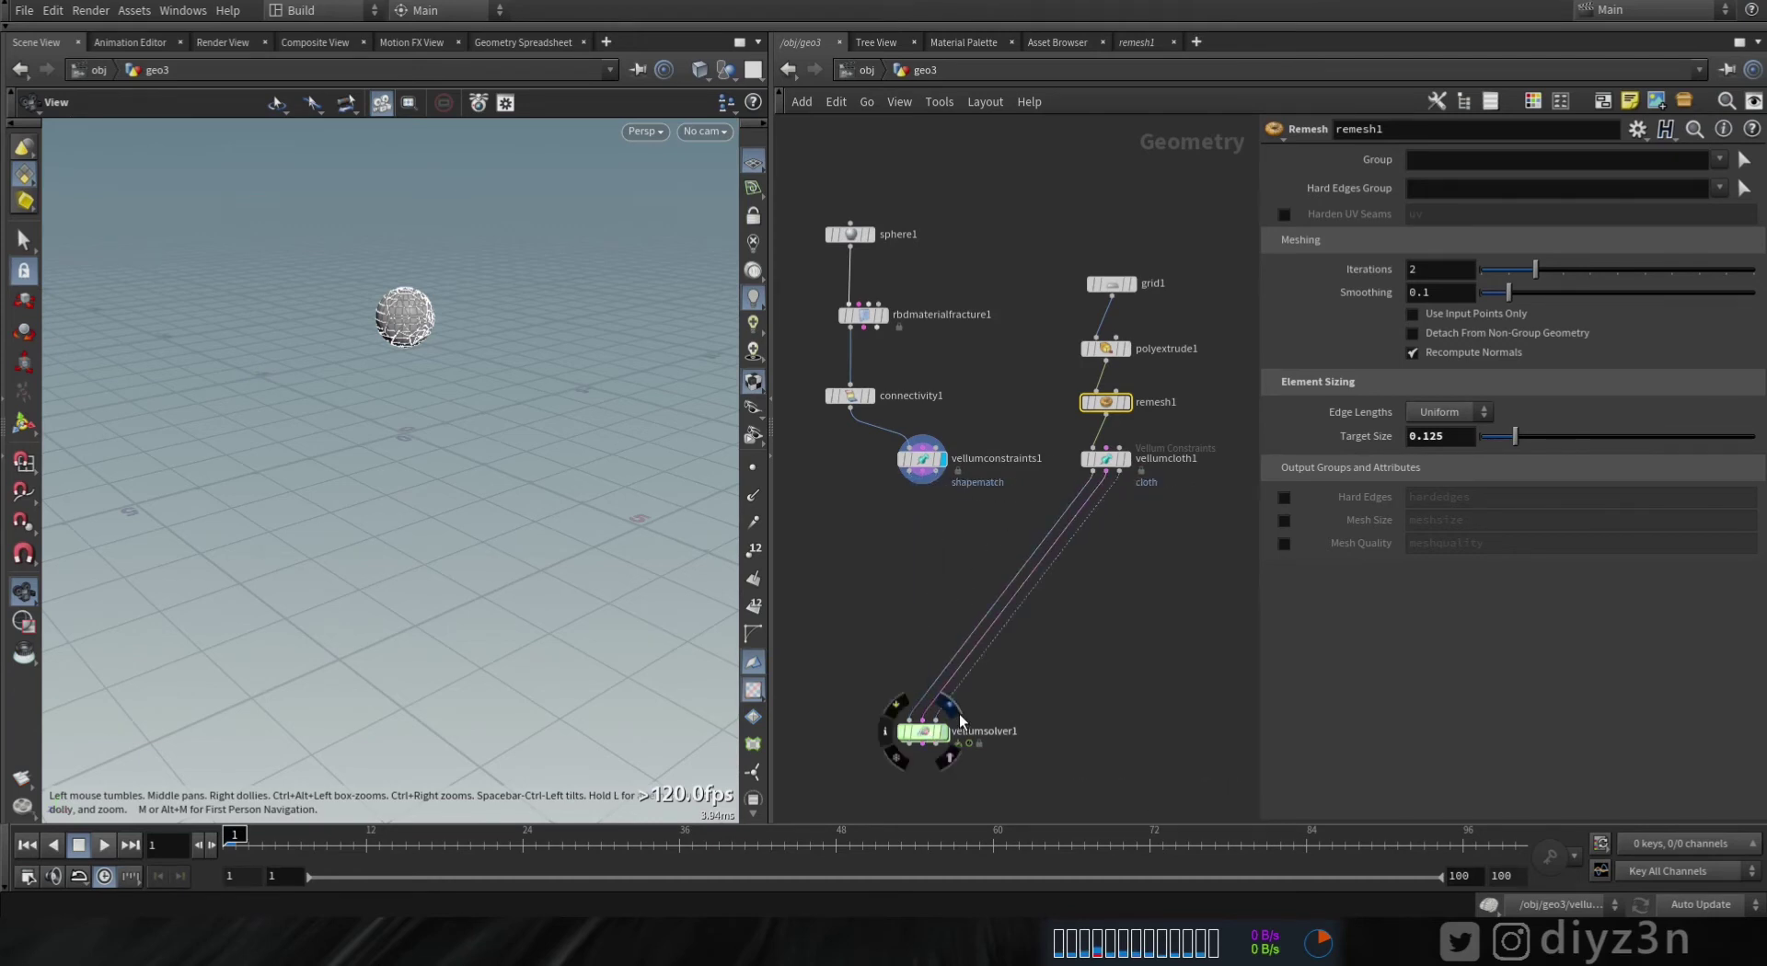
{"action": "left_click", "coordinate": [943, 732]}
- Play the cloth simulation without attachments and return to frame 1
{"action": "left_click", "coordinate": [101, 846]}
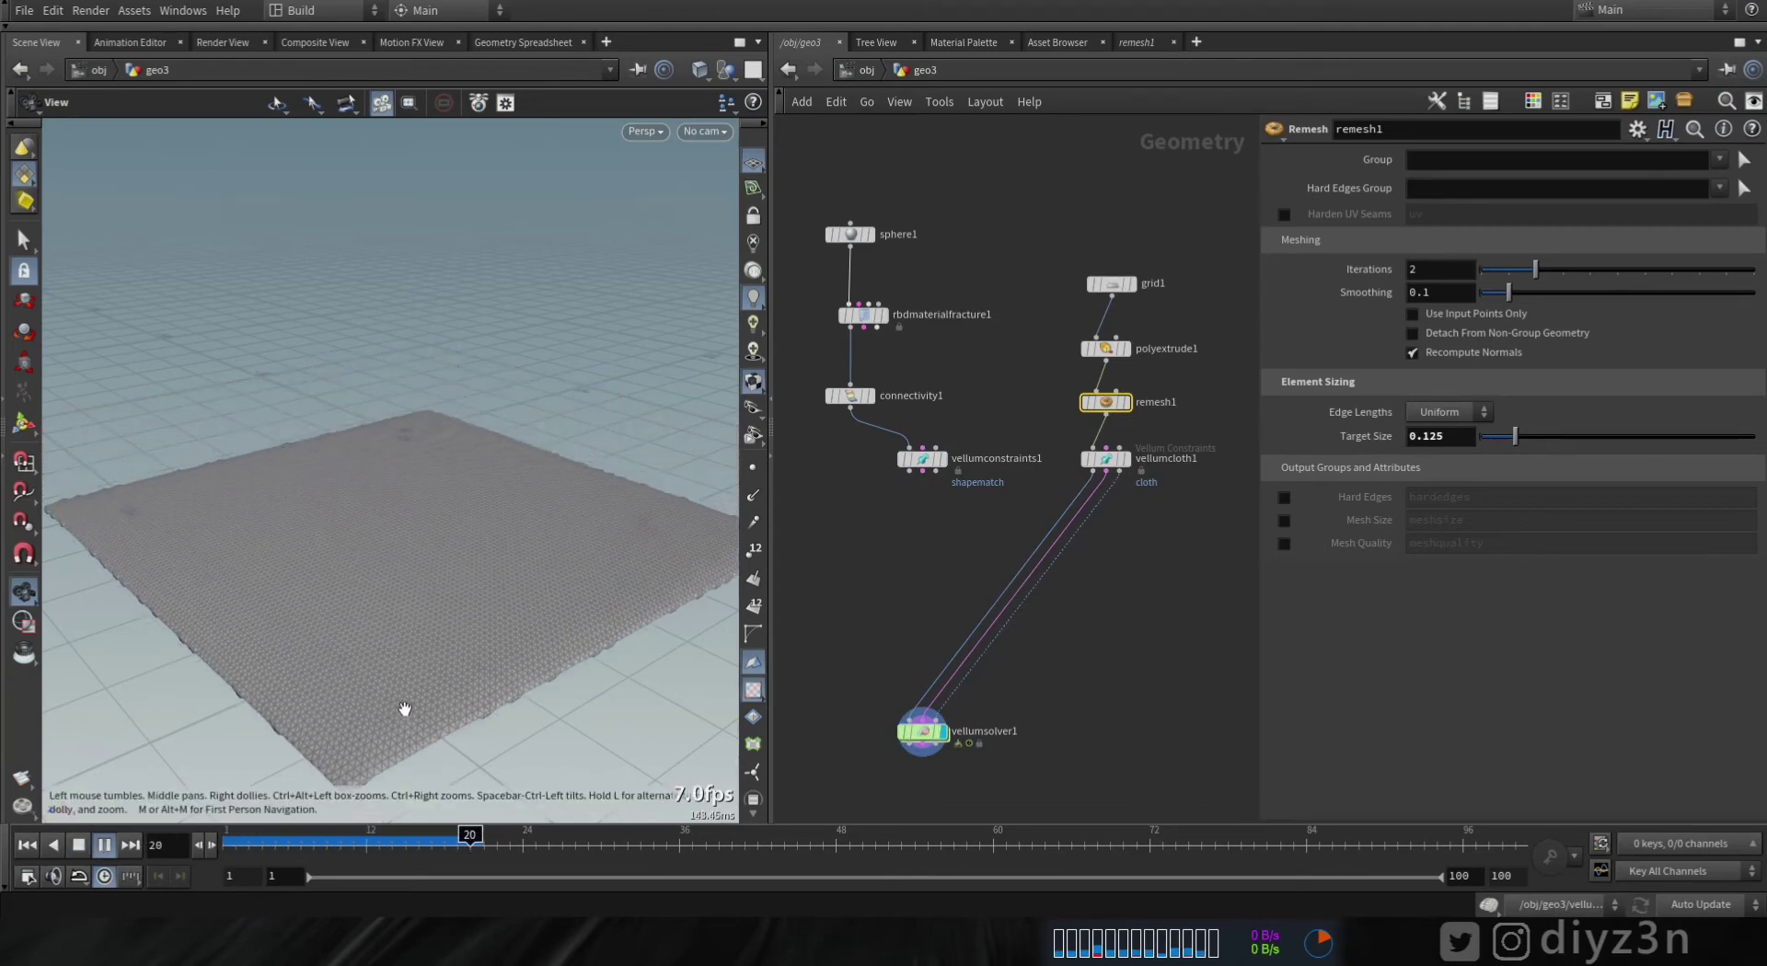
{"action": "left_click", "coordinate": [26, 850]}
{"action": "left_click", "coordinate": [27, 846]}
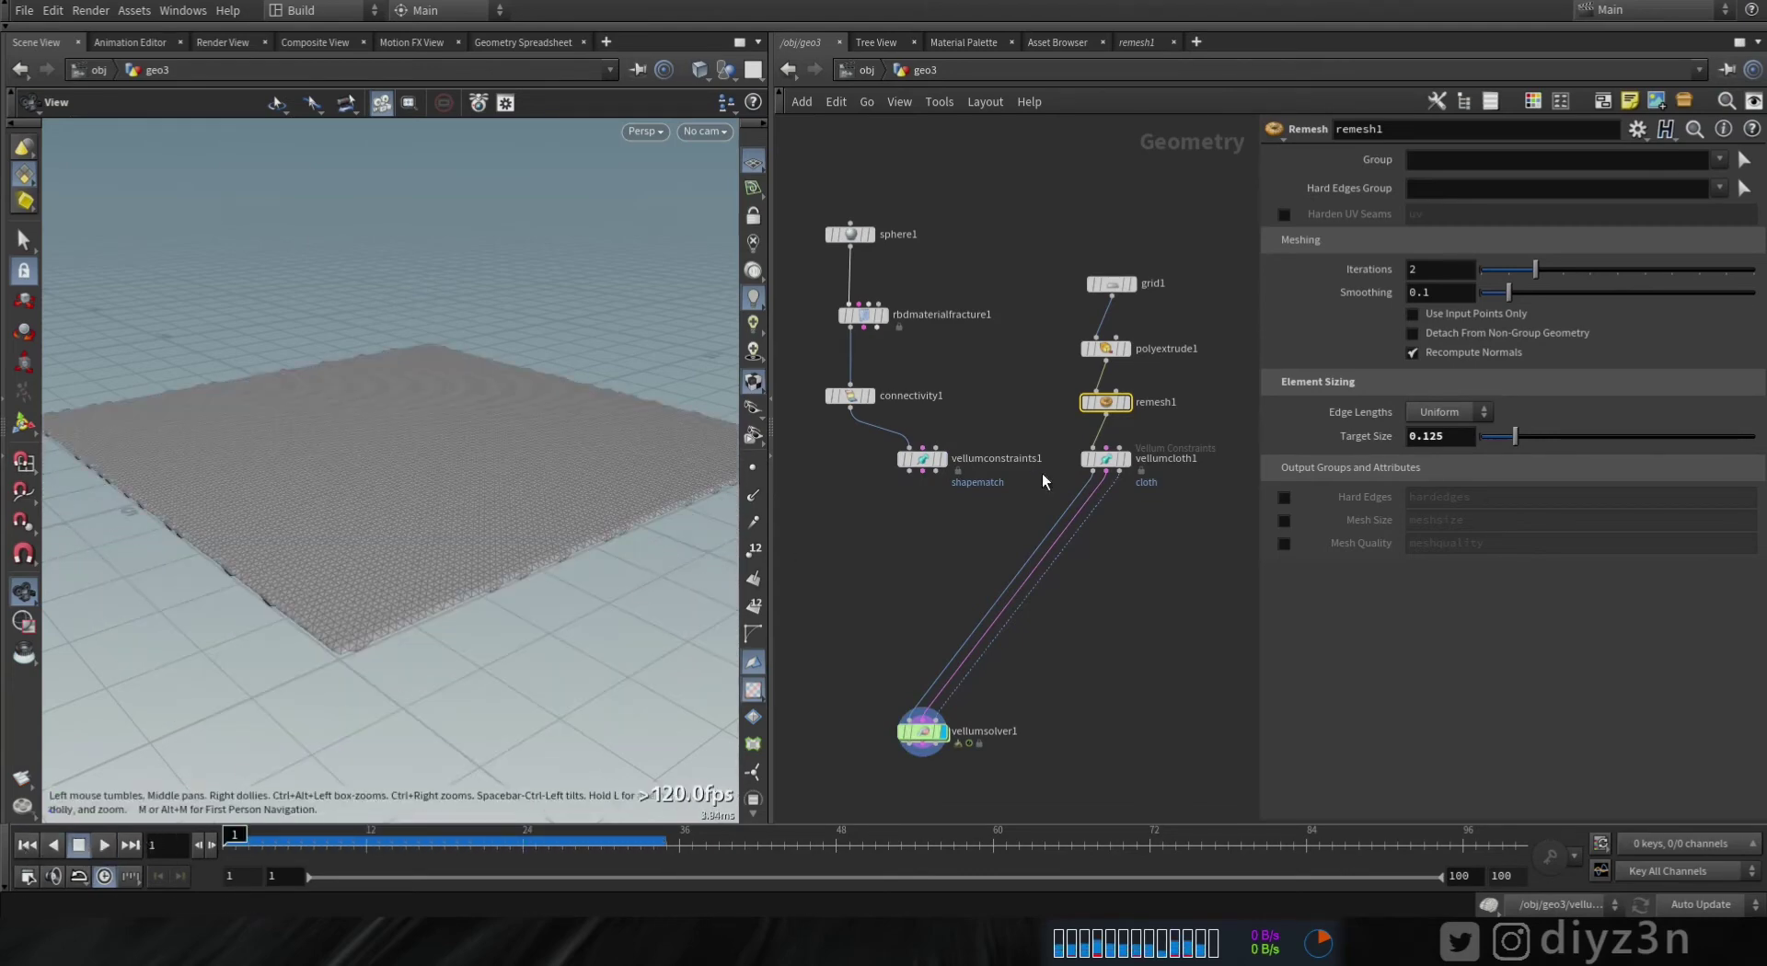
- Insert a Vellum Constraints node between the cloth node and the solver, with constraint type Attach to Geometry
{"action": "scroll", "coordinate": [1042, 473], "scroll_direction": "up", "scroll_amount": 3}
{"action": "key", "text": "Tab"}
{"action": "mouse_move", "coordinate": [1123, 711]}
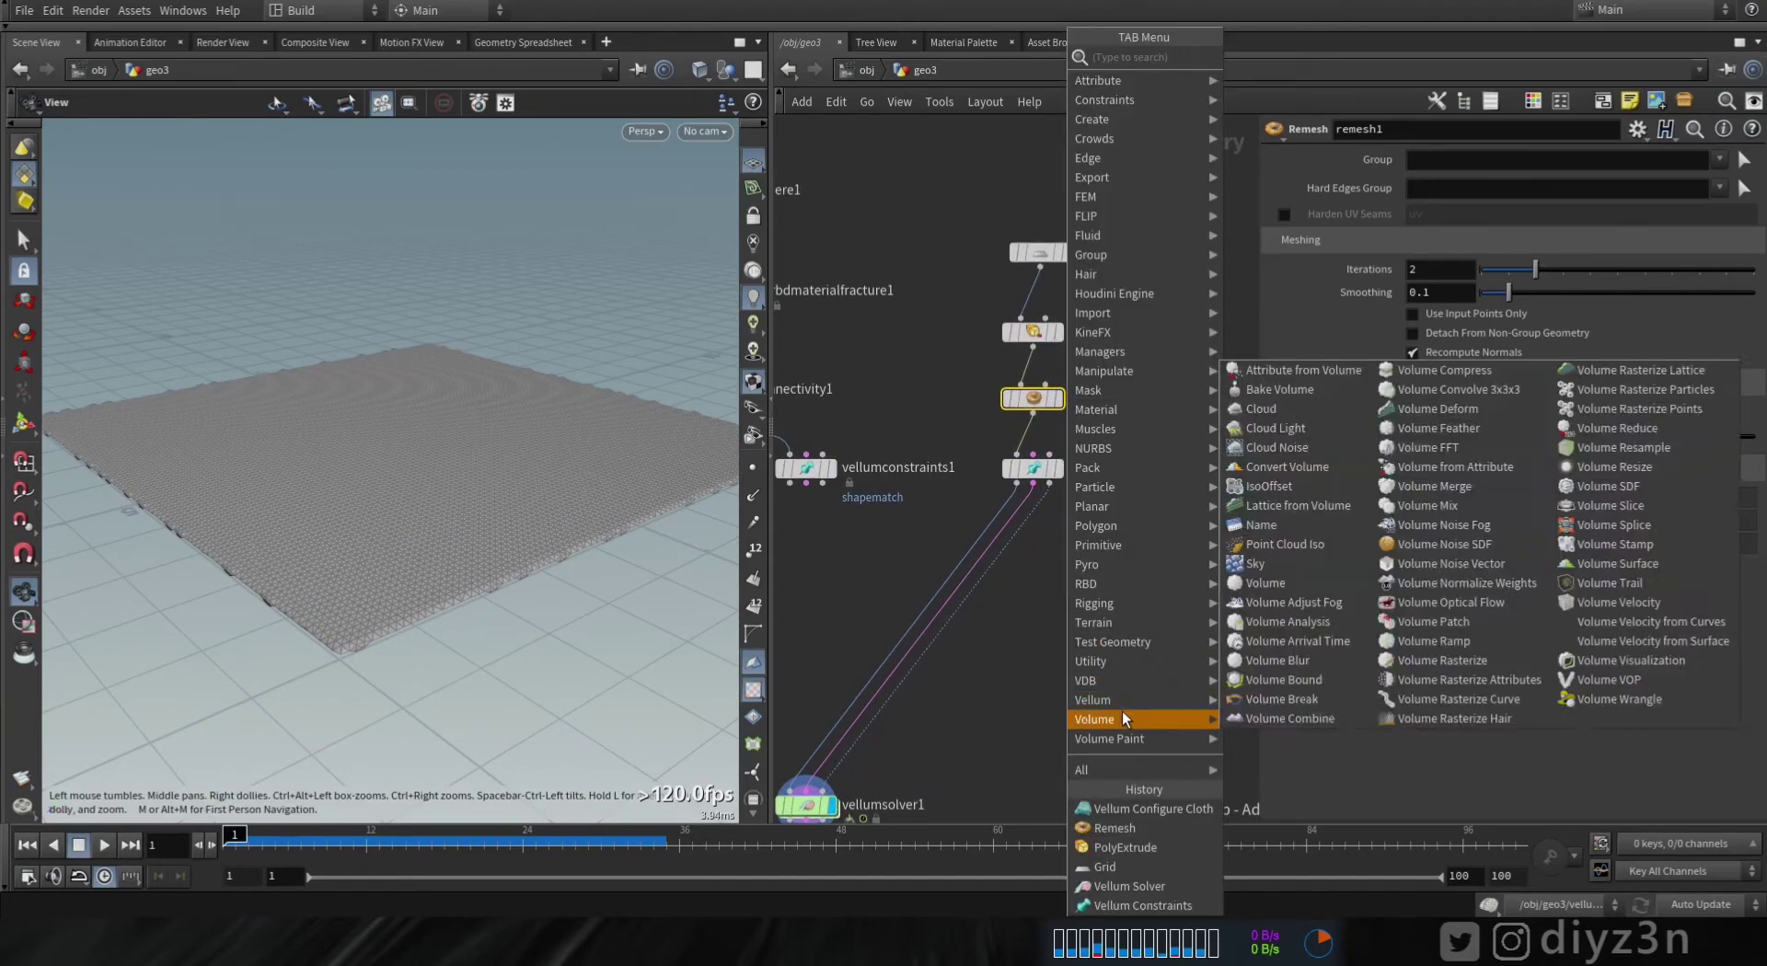
{"action": "left_click", "coordinate": [1283, 701]}
{"action": "left_click", "coordinate": [1032, 545]}
{"action": "left_click", "coordinate": [1440, 159]}
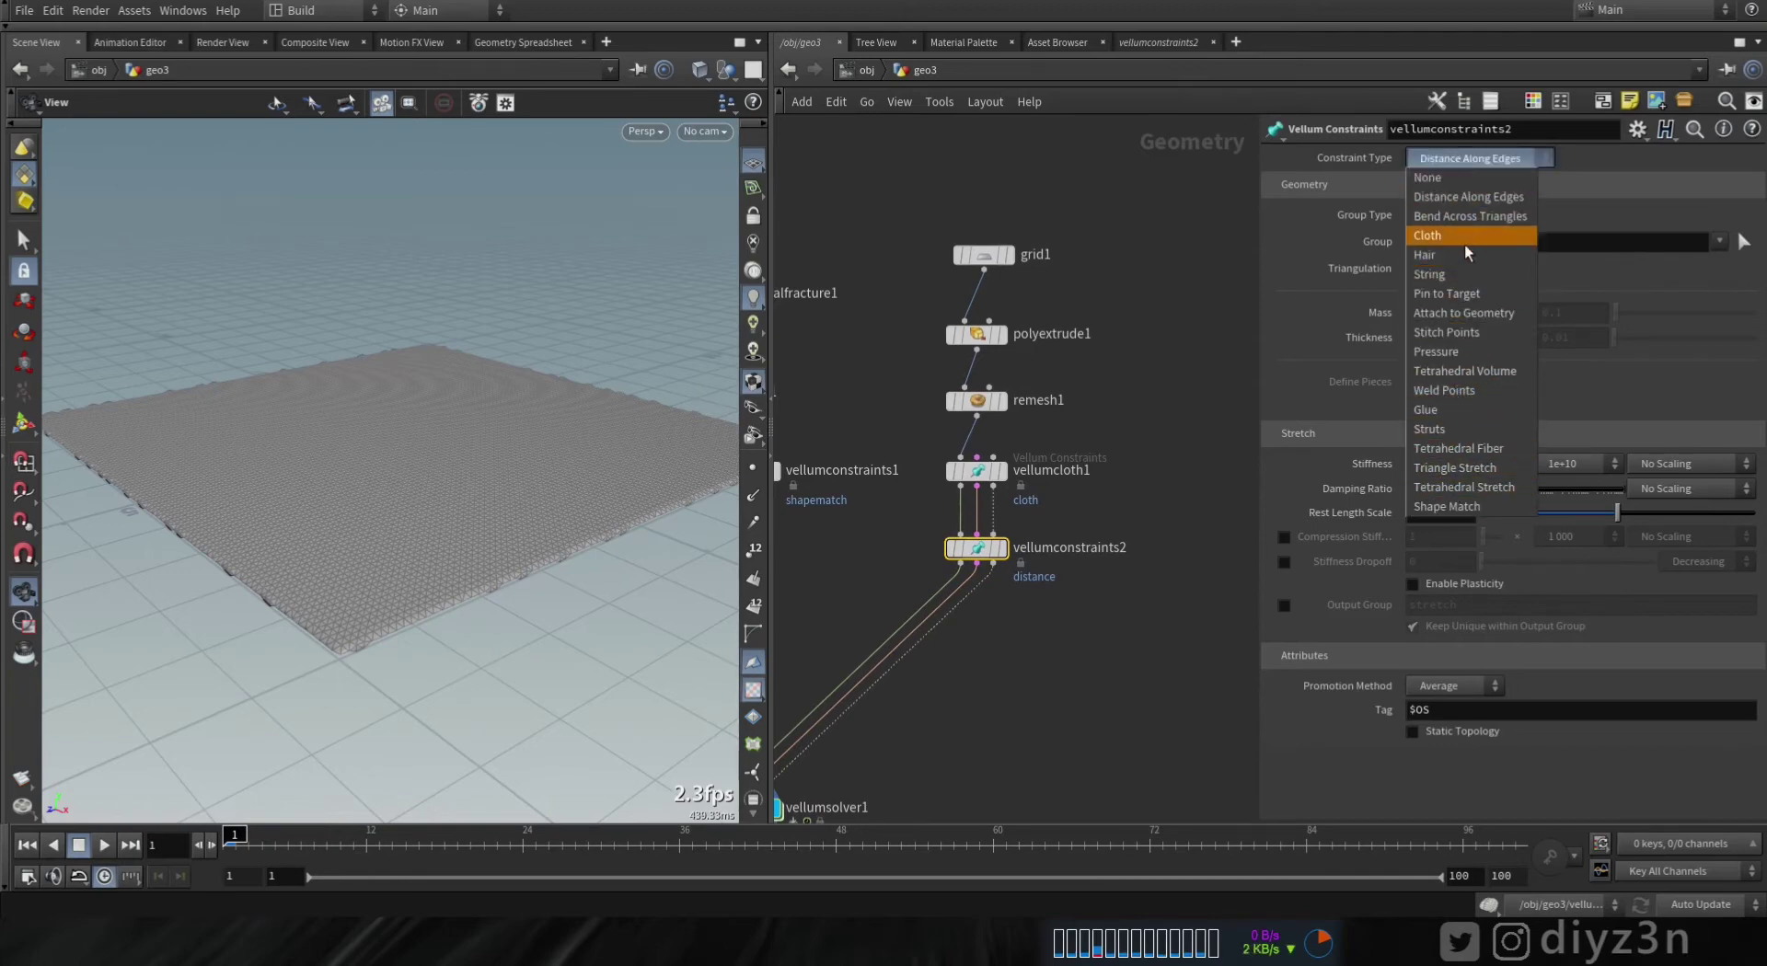
{"action": "left_click", "coordinate": [1464, 313]}
- Wire a duplicate of the grid node, with 10 rows and 10 columns, into the attach constraint's third input
{"action": "mouse_move", "coordinate": [988, 264]}
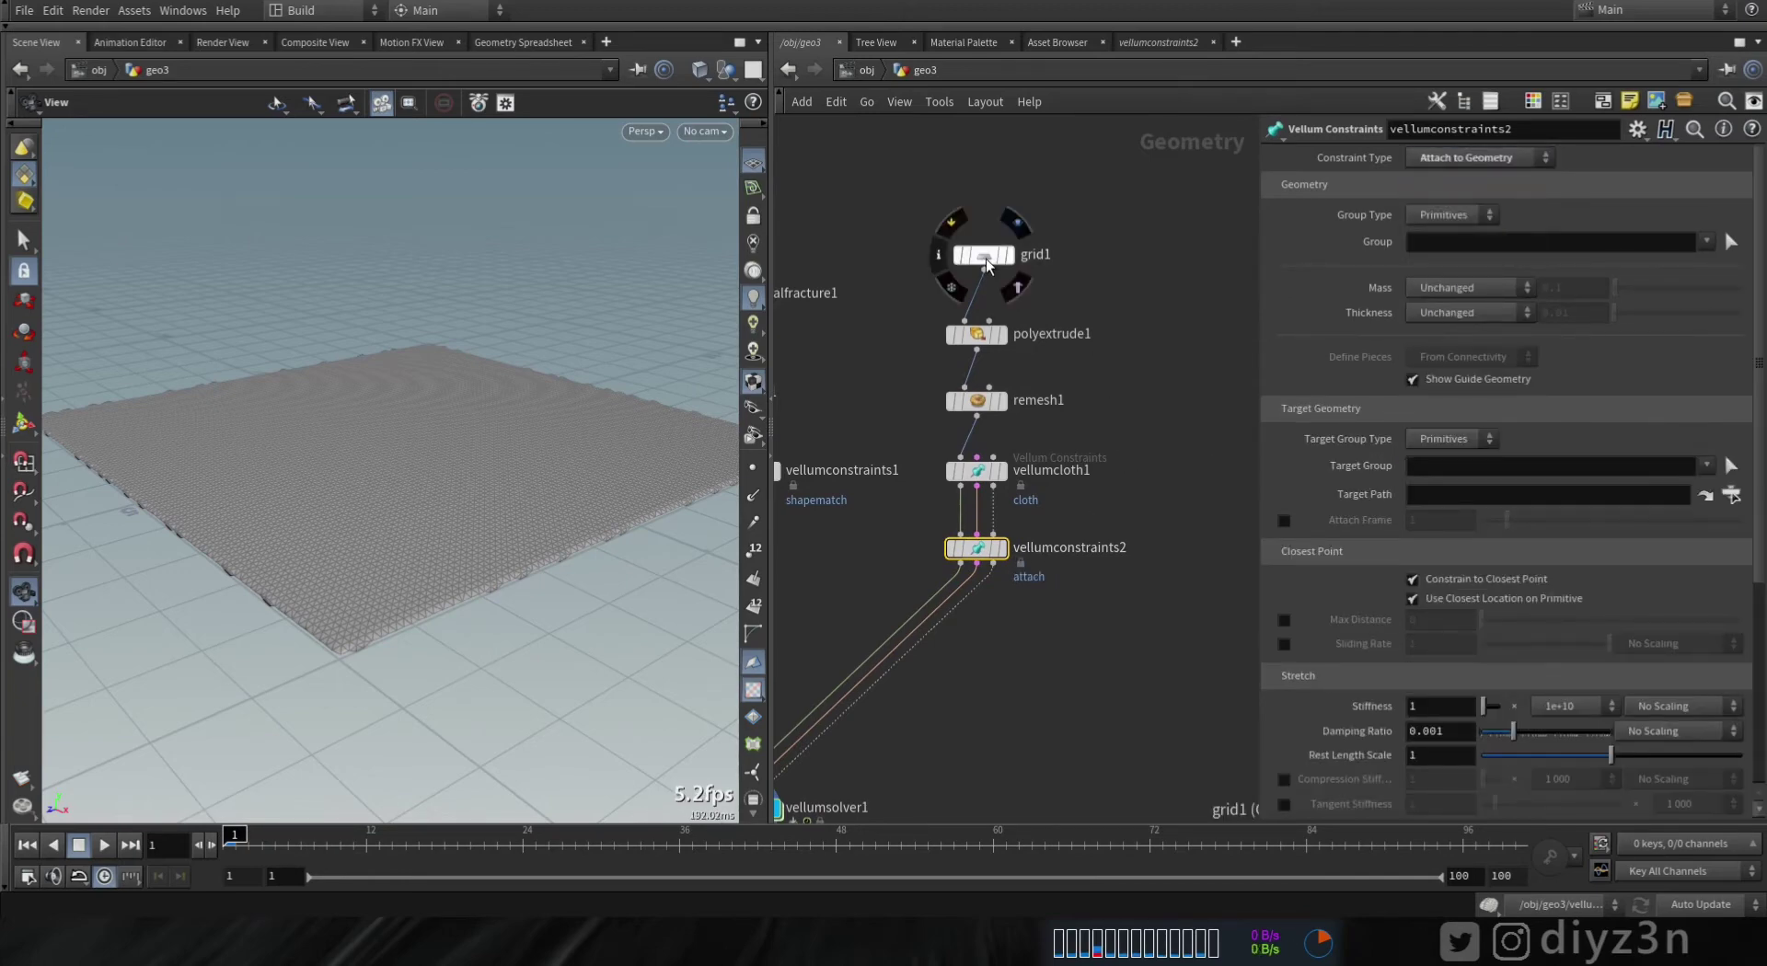
{"action": "left_click_drag", "start_coordinate": [988, 264], "coordinate": [1056, 227]}
{"action": "key", "text": "ctrl+c"}
{"action": "key", "text": "ctrl+v"}
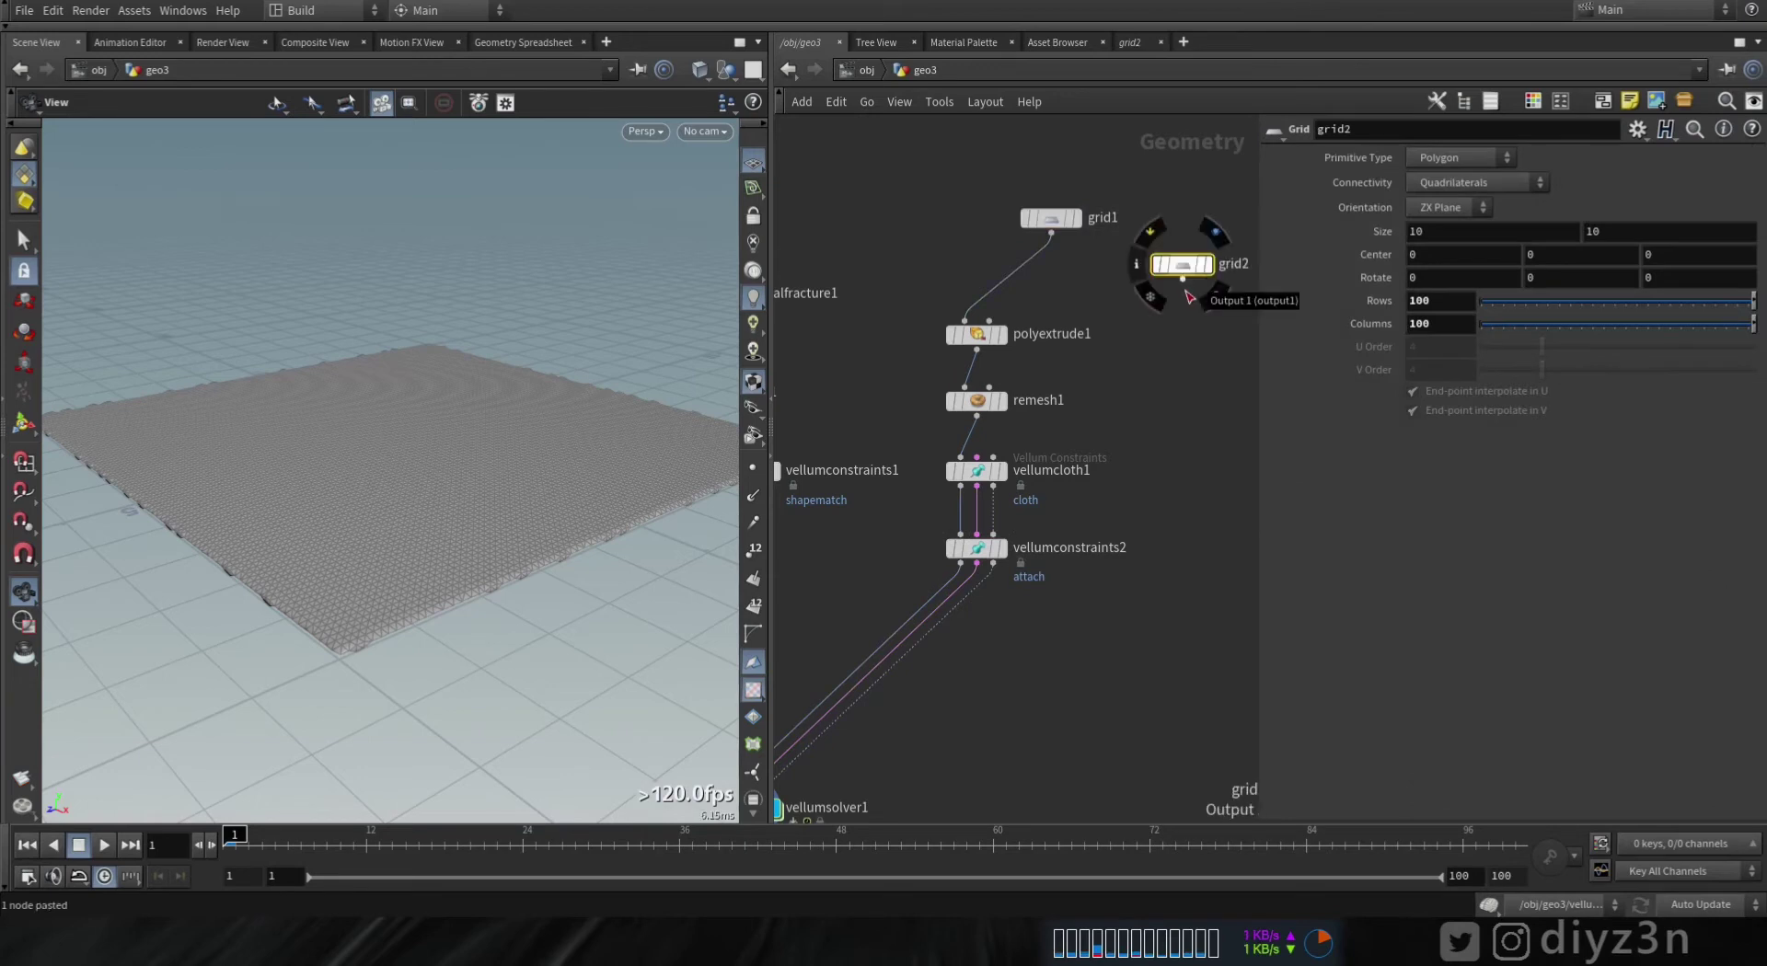
{"action": "left_click", "coordinate": [1186, 290]}
{"action": "left_click", "coordinate": [993, 536]}
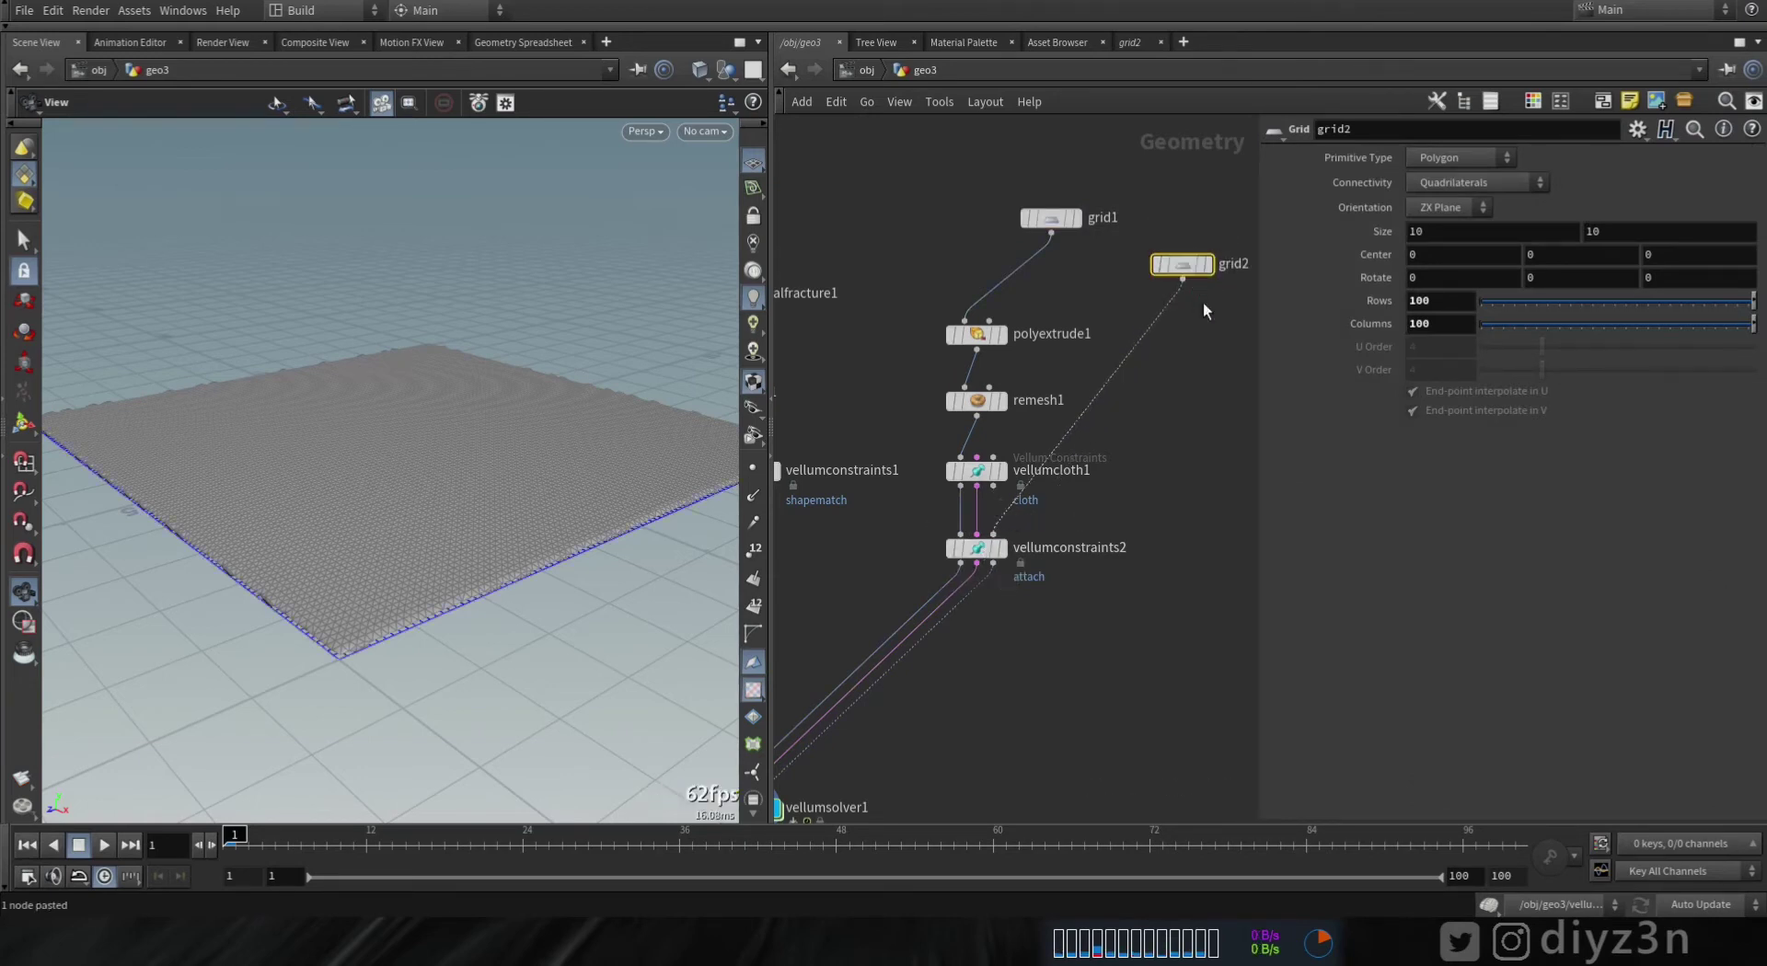
{"action": "key", "text": "BackSpace"}
{"action": "left_click", "coordinate": [1449, 301]}
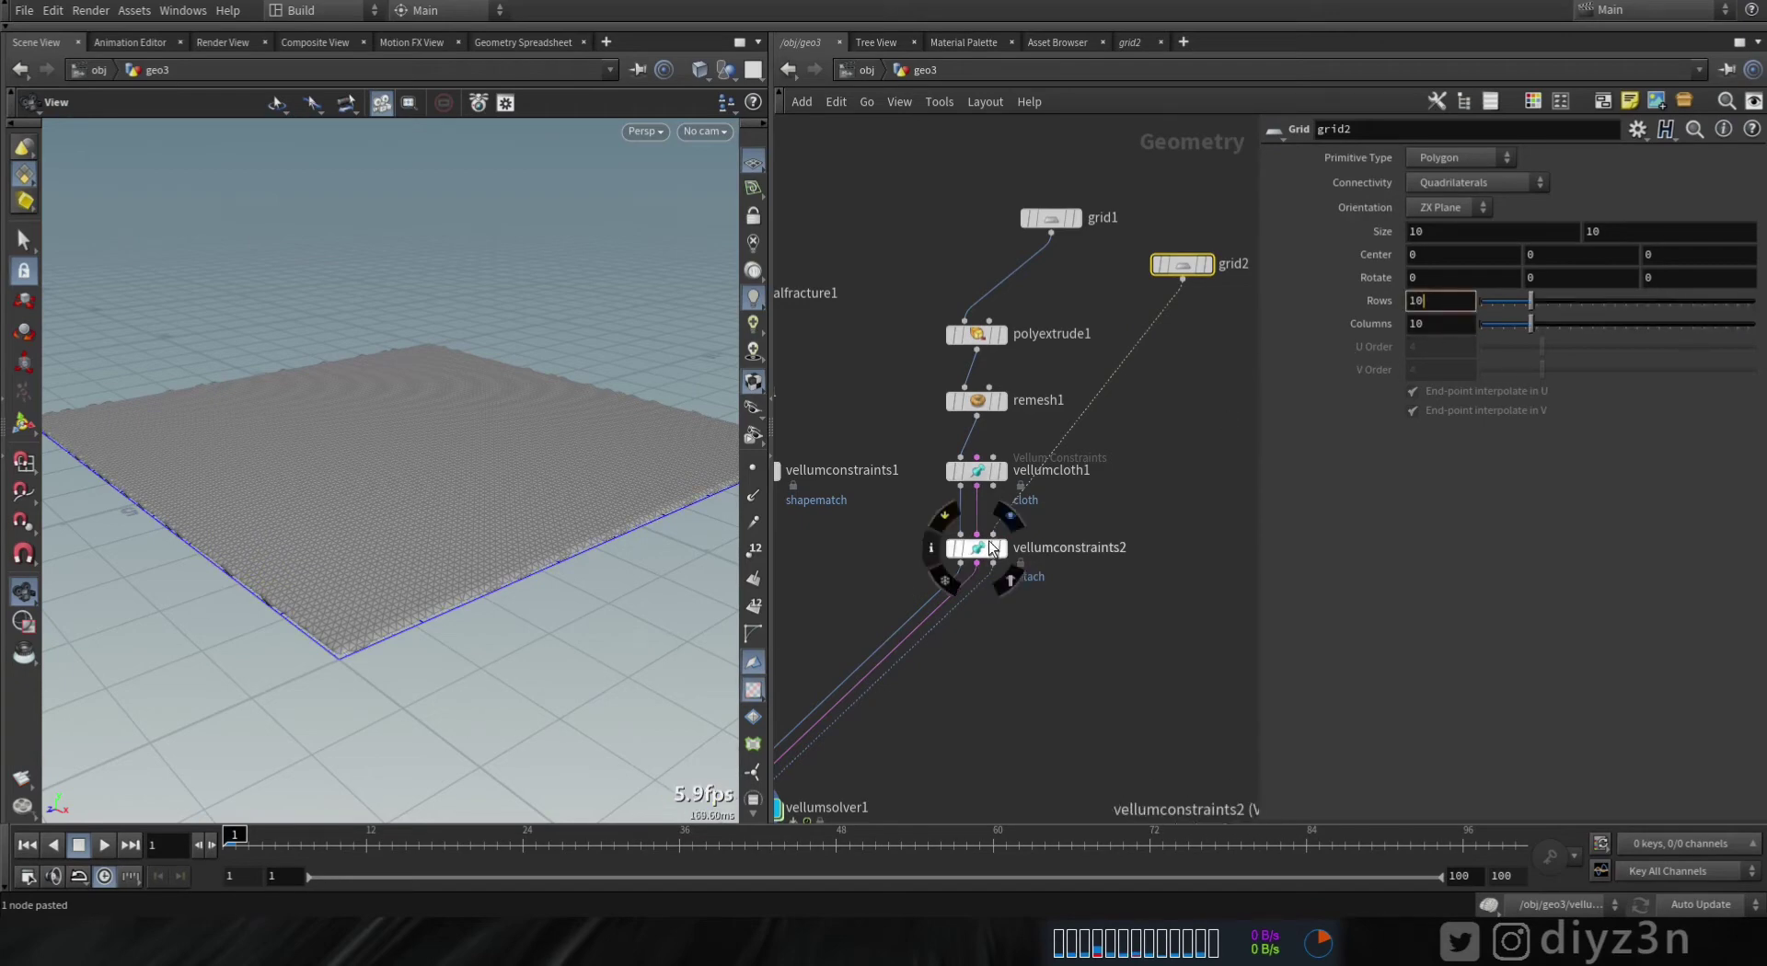
- Pick the primitives at the cloth's four corners as the attach constraint's group
{"action": "left_click", "coordinate": [991, 549]}
{"action": "left_click", "coordinate": [1728, 243]}
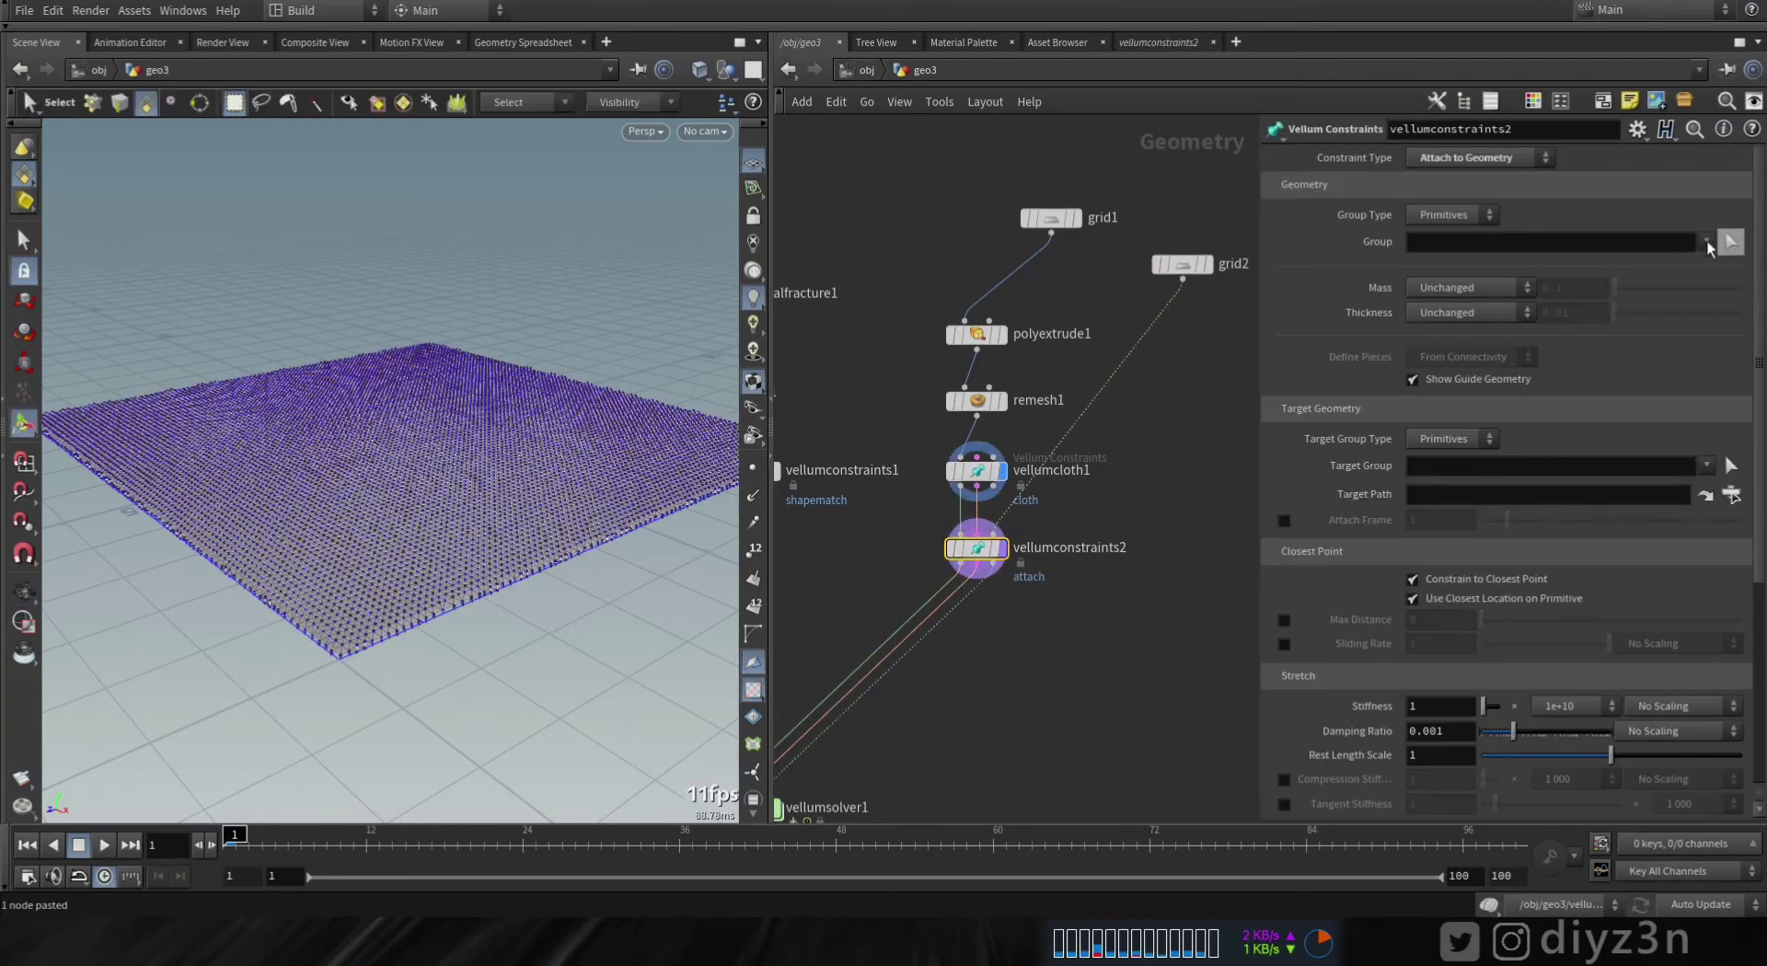
{"action": "left_click_drag", "start_coordinate": [589, 442], "coordinate": [597, 545]}
{"action": "scroll", "coordinate": [596, 545], "scroll_direction": "down", "scroll_amount": 5}
{"action": "key", "text": "Return"}
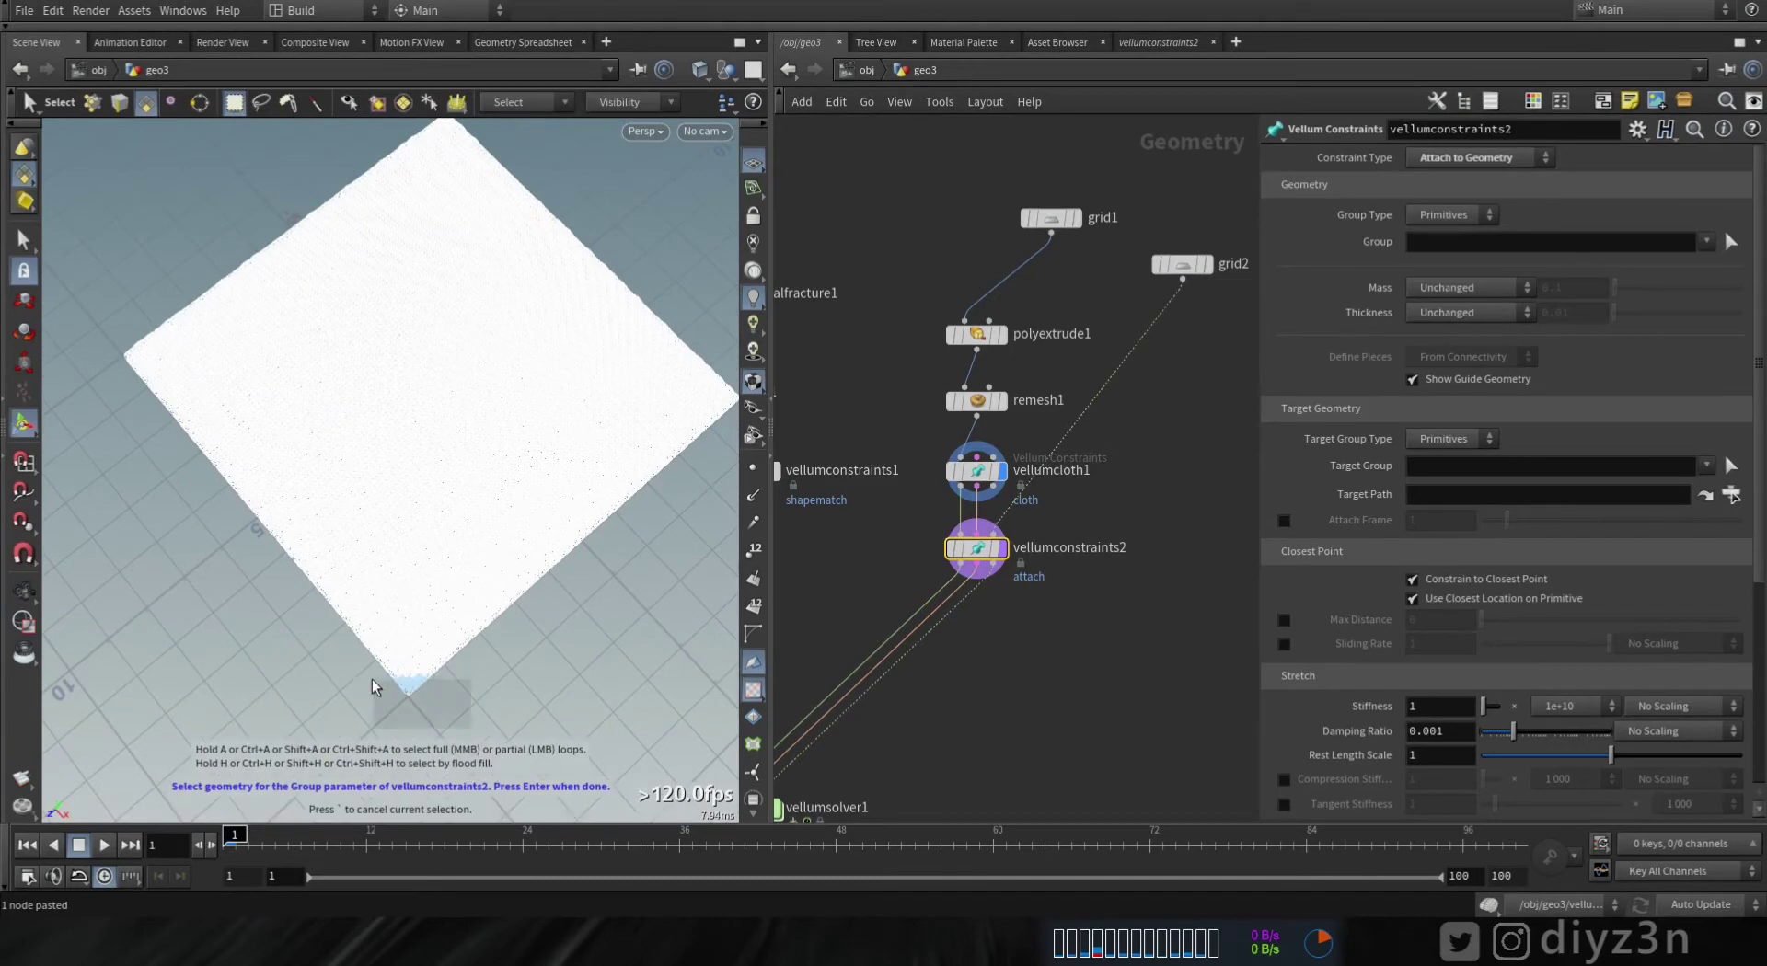
{"action": "left_click_drag", "start_coordinate": [669, 264], "coordinate": [641, 458], "text": "alt"}
{"action": "middle_click_drag", "start_coordinate": [461, 280], "coordinate": [509, 410], "text": "alt"}
{"action": "left_click_drag", "start_coordinate": [395, 212], "coordinate": [464, 274]}
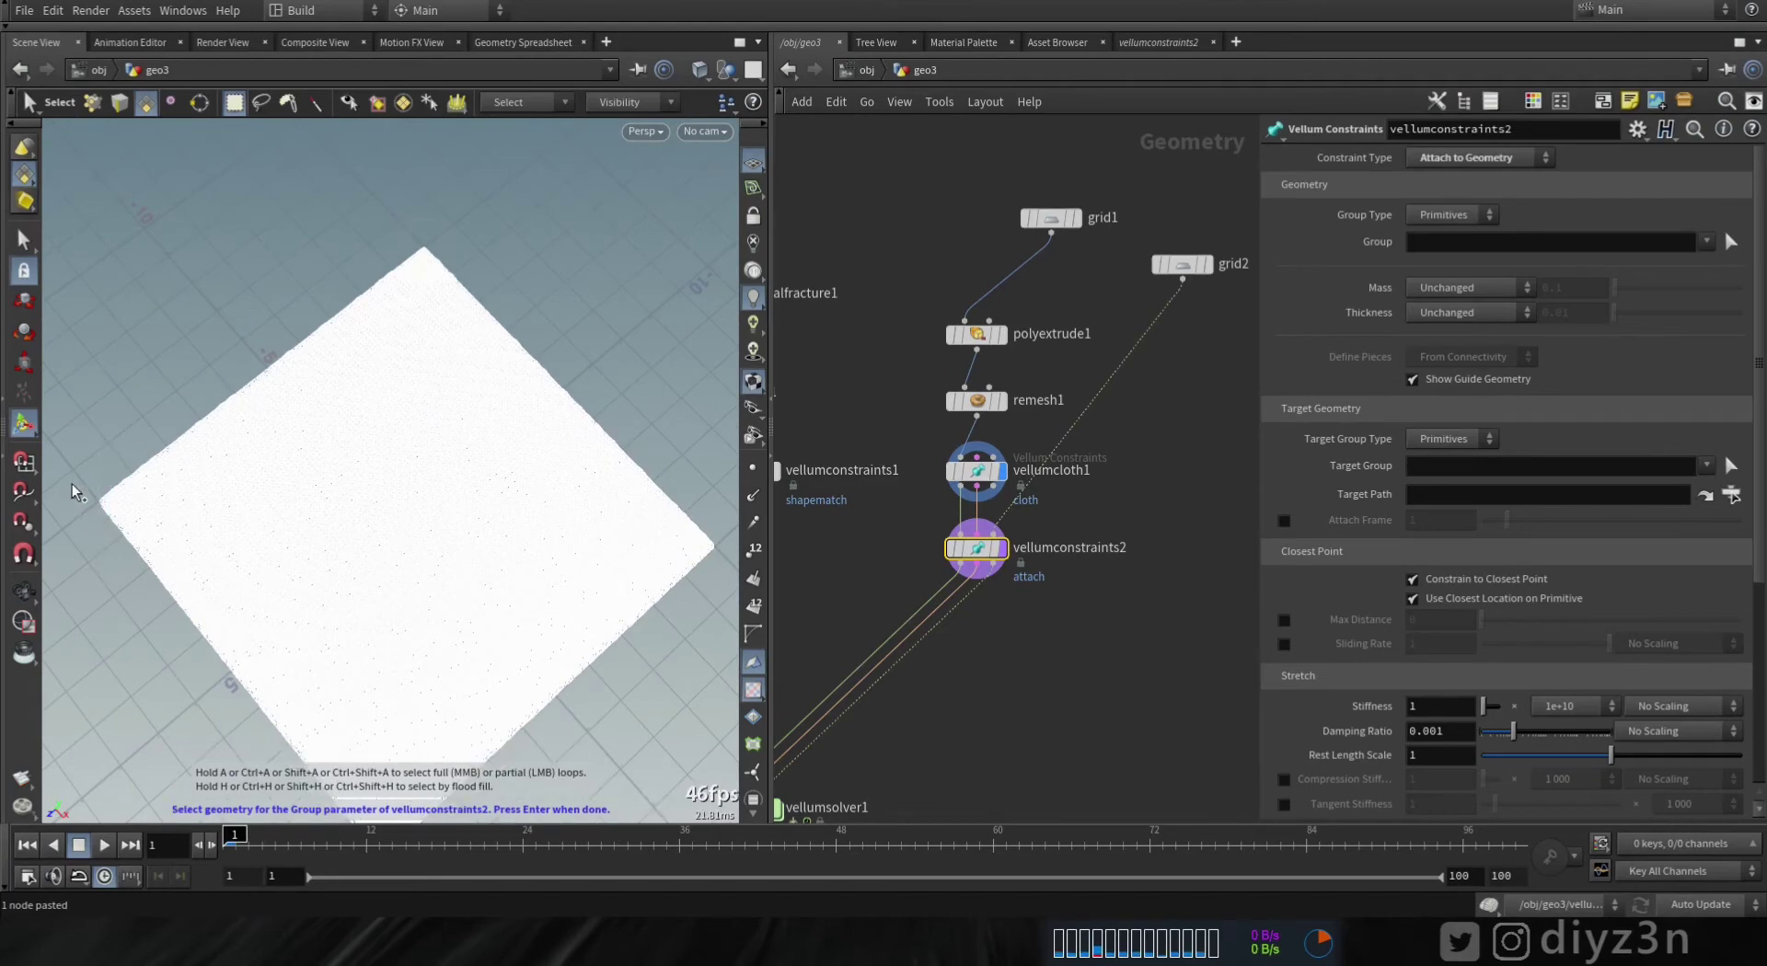
{"action": "key", "text": "Return"}
{"action": "middle_click_drag", "start_coordinate": [425, 563], "coordinate": [399, 401]}
{"action": "left_click_drag", "start_coordinate": [400, 401], "coordinate": [478, 589]}
{"action": "right_click_drag", "start_coordinate": [479, 589], "coordinate": [545, 657]}
{"action": "left_click_drag", "start_coordinate": [544, 658], "coordinate": [382, 513]}
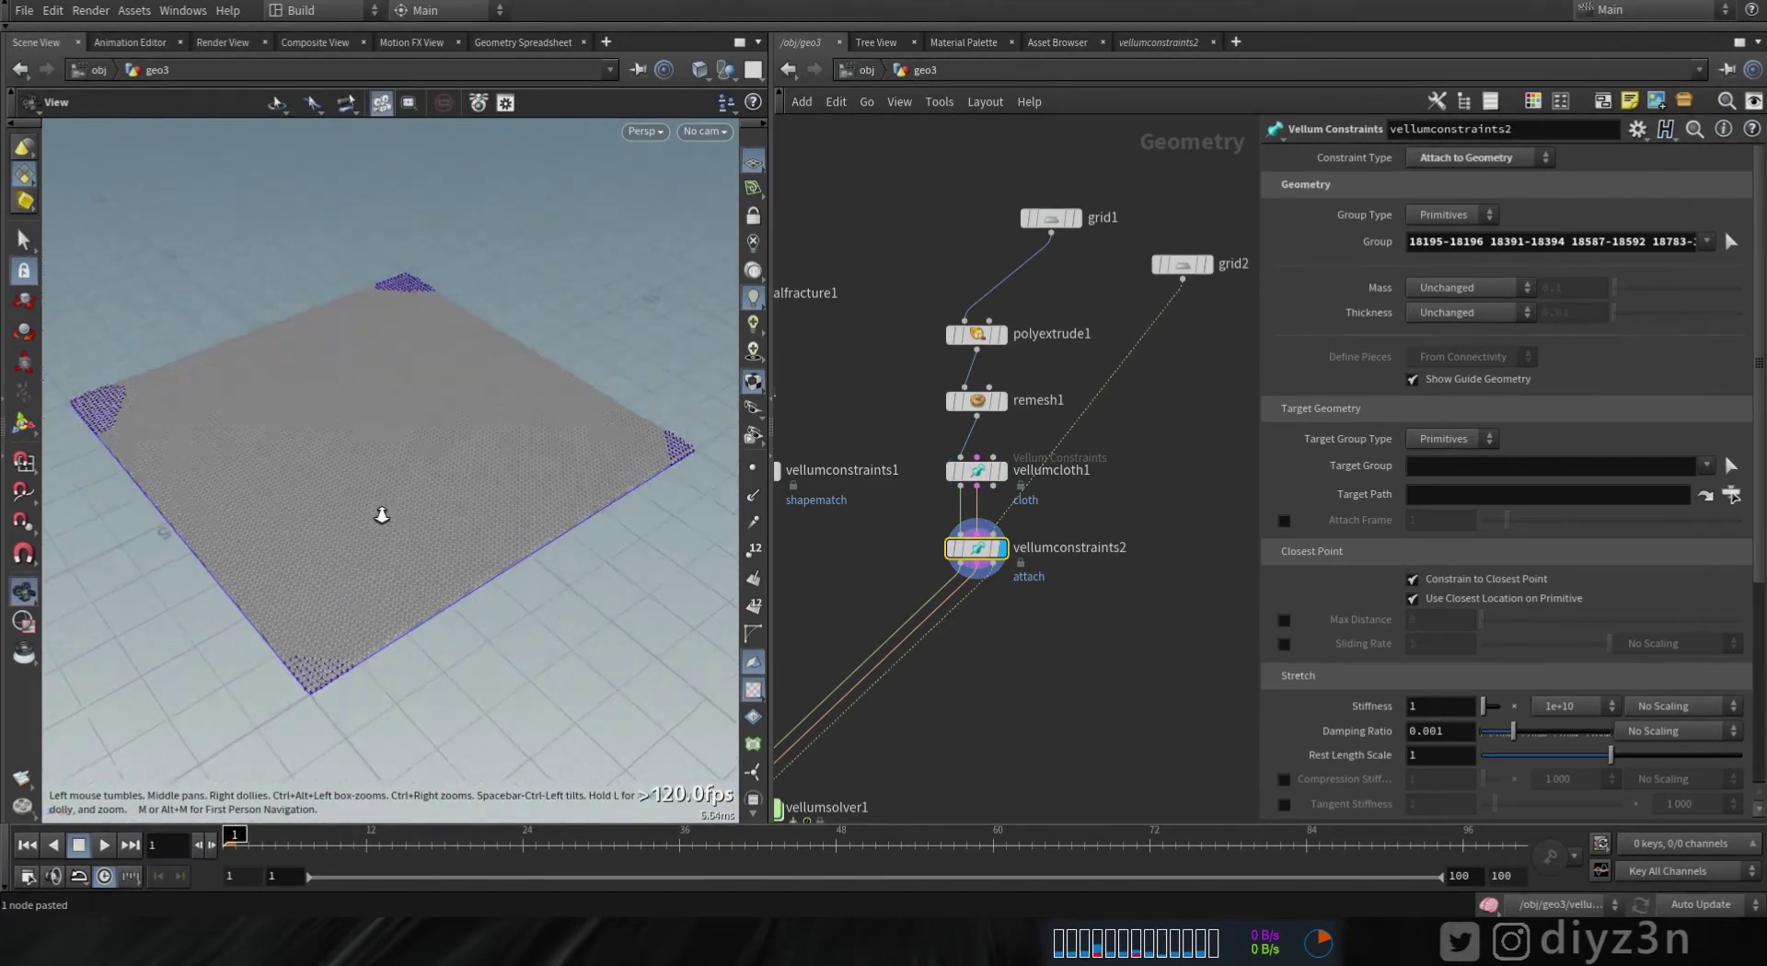
- Display the Vellum Solver, play the cloth simulation attached by corner primitives and return to frame 1
{"action": "middle_click_drag", "start_coordinate": [938, 721], "coordinate": [1068, 509]}
{"action": "left_click", "coordinate": [904, 596]}
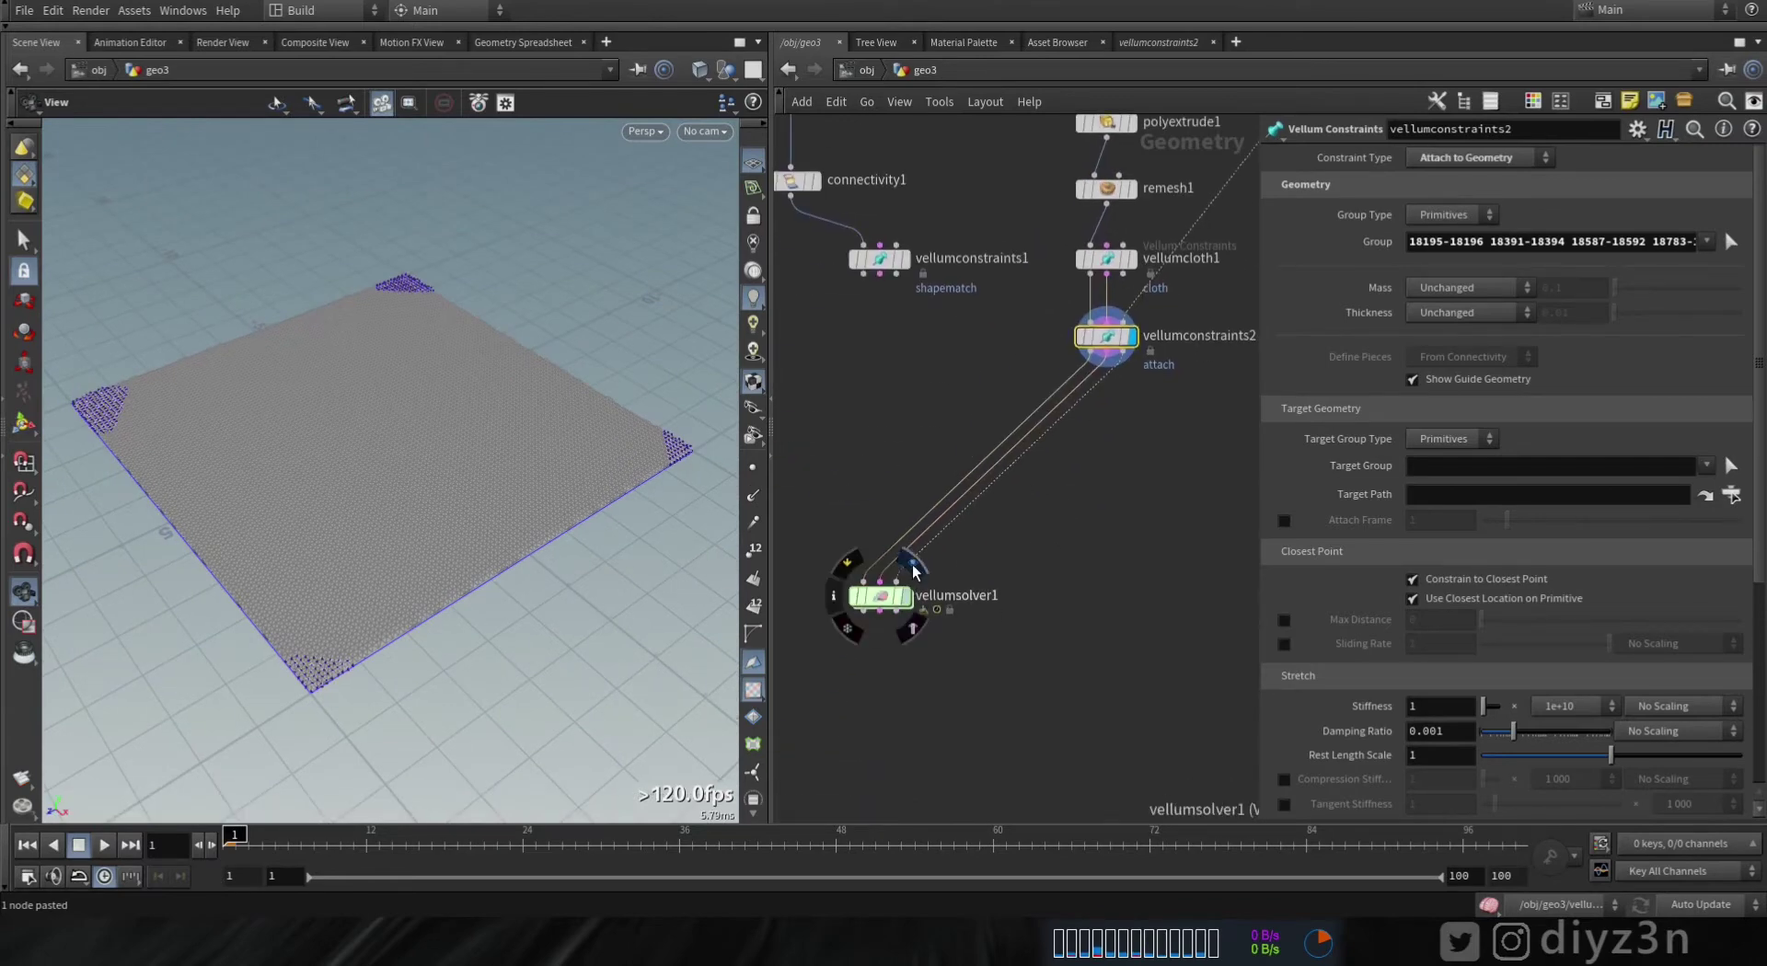
{"action": "left_click", "coordinate": [104, 845]}
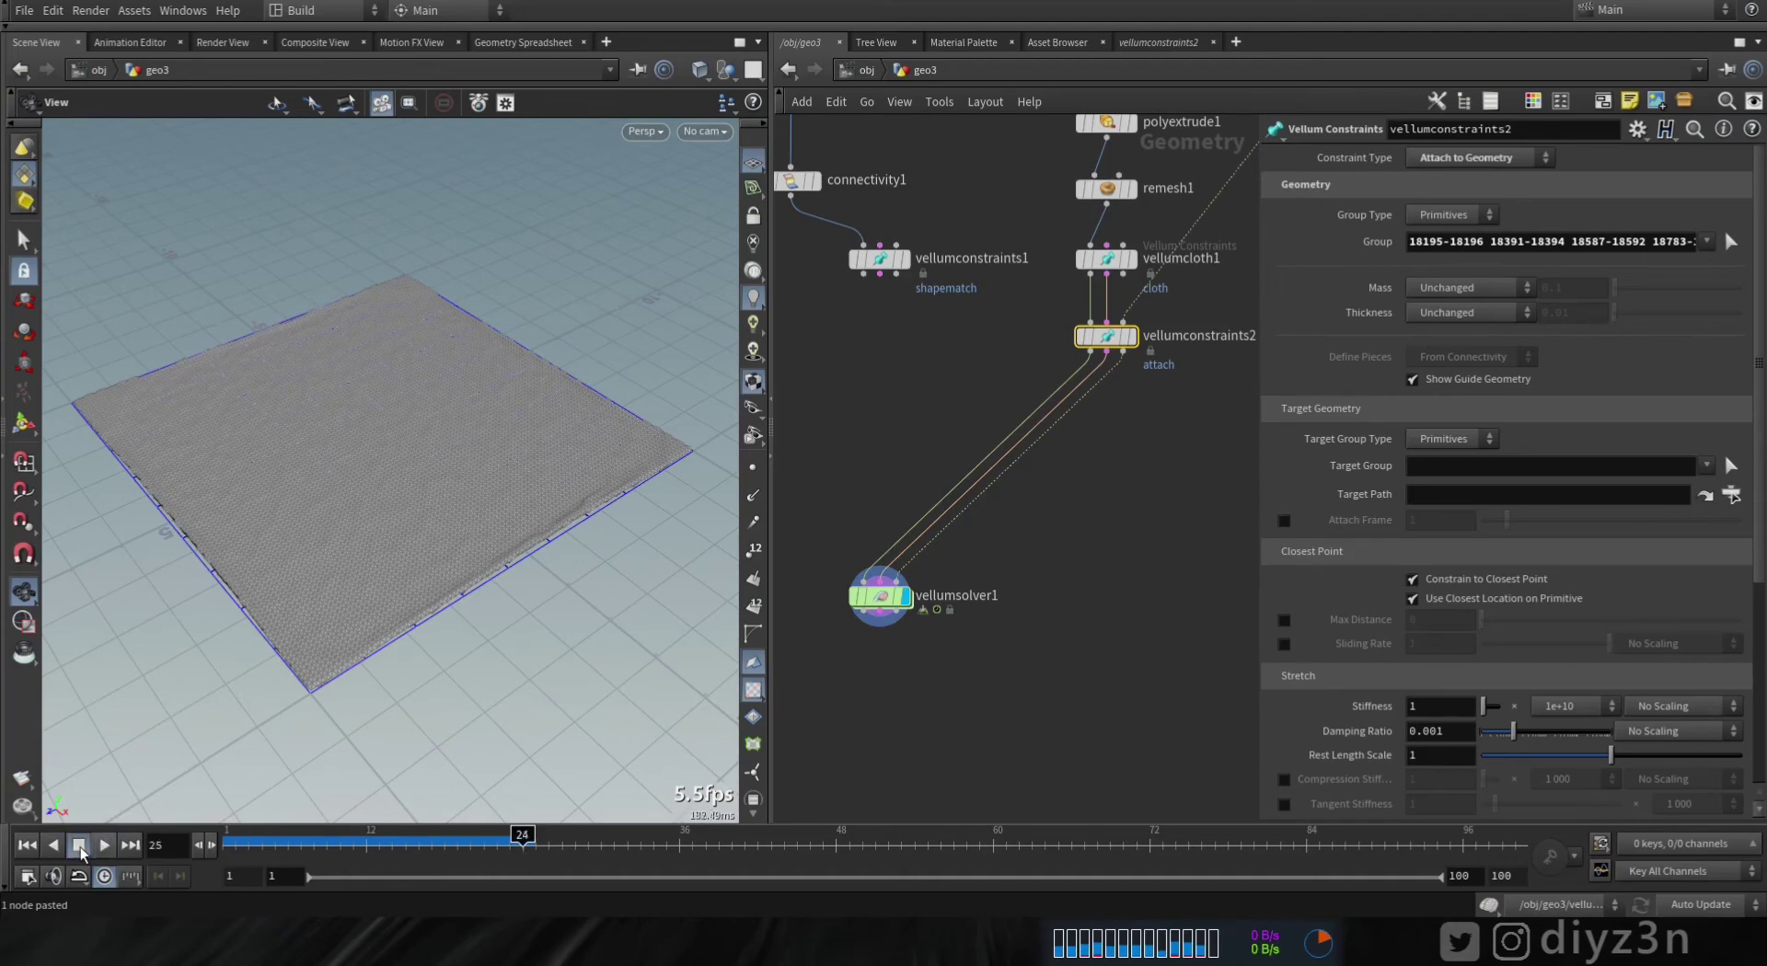
{"action": "left_click_drag", "start_coordinate": [318, 575], "coordinate": [347, 571]}
{"action": "right_click_drag", "start_coordinate": [375, 511], "coordinate": [454, 493]}
{"action": "left_click_drag", "start_coordinate": [453, 494], "coordinate": [382, 515]}
{"action": "left_click", "coordinate": [27, 845]}
- Set the attach constraint's group type and target group type to Points and clear its group
{"action": "left_click", "coordinate": [1444, 215]}
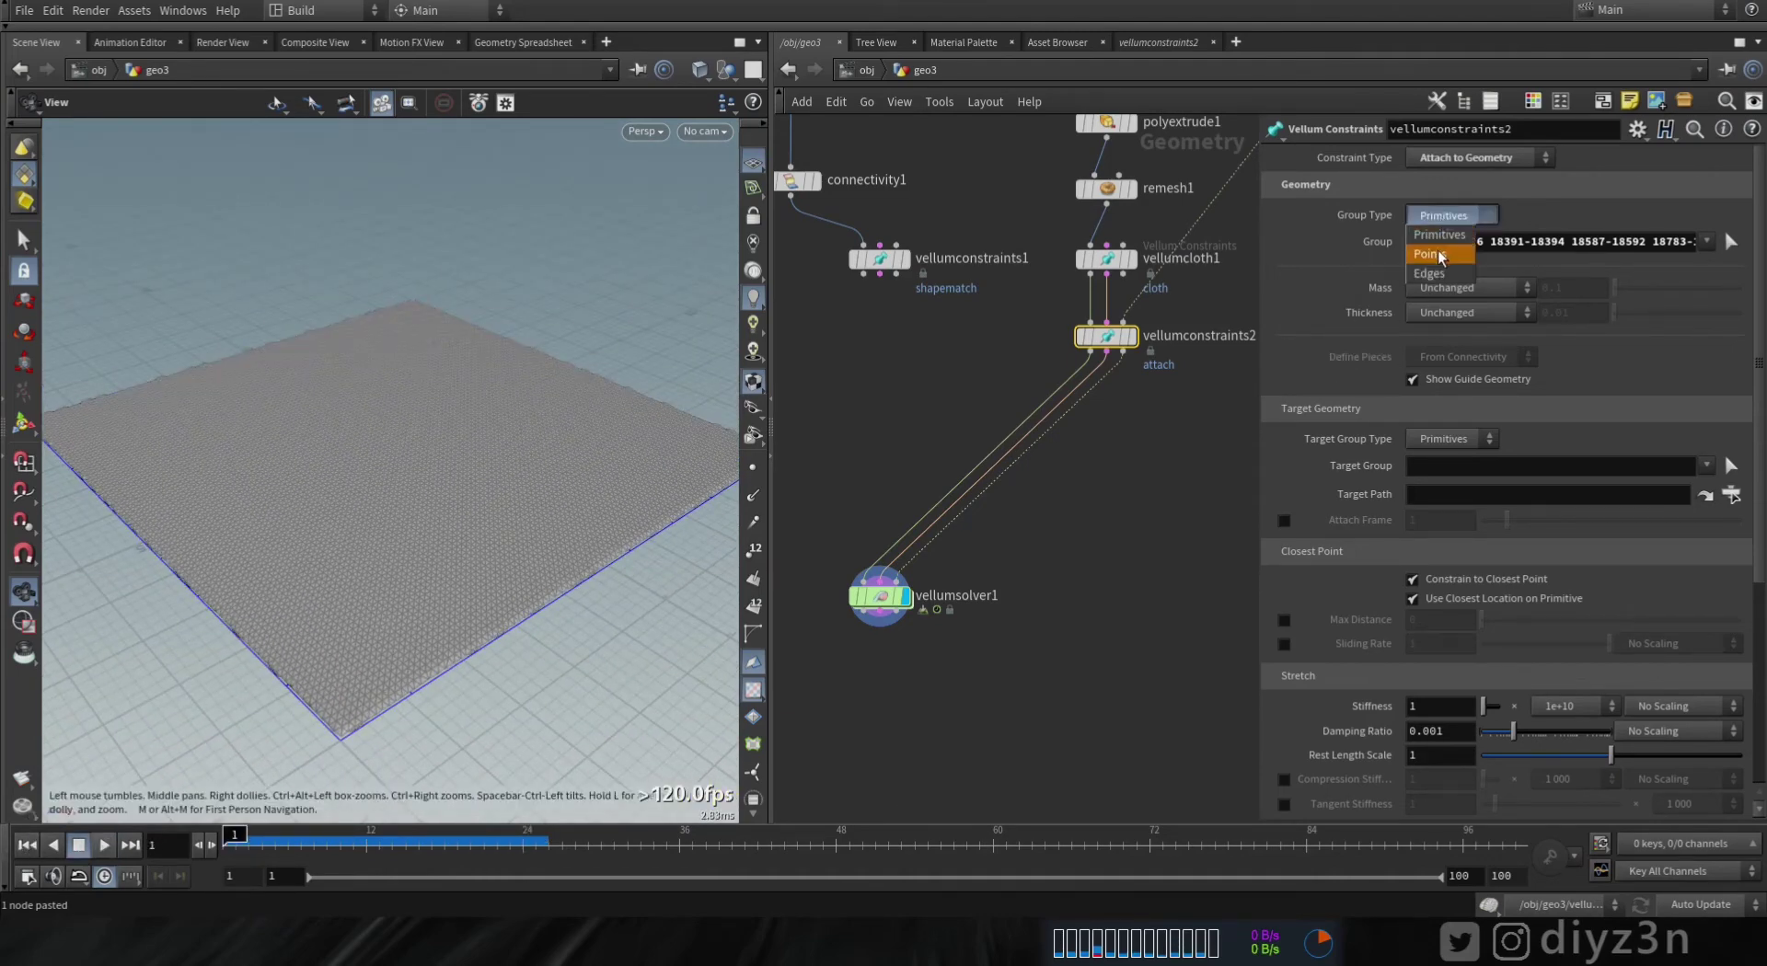
{"action": "left_click", "coordinate": [1441, 255]}
{"action": "left_click", "coordinate": [1454, 439]}
{"action": "left_click", "coordinate": [1441, 477]}
{"action": "triple_click", "coordinate": [1645, 242]}
{"action": "key", "text": "BackSpace"}
{"action": "left_click", "coordinate": [1731, 243]}
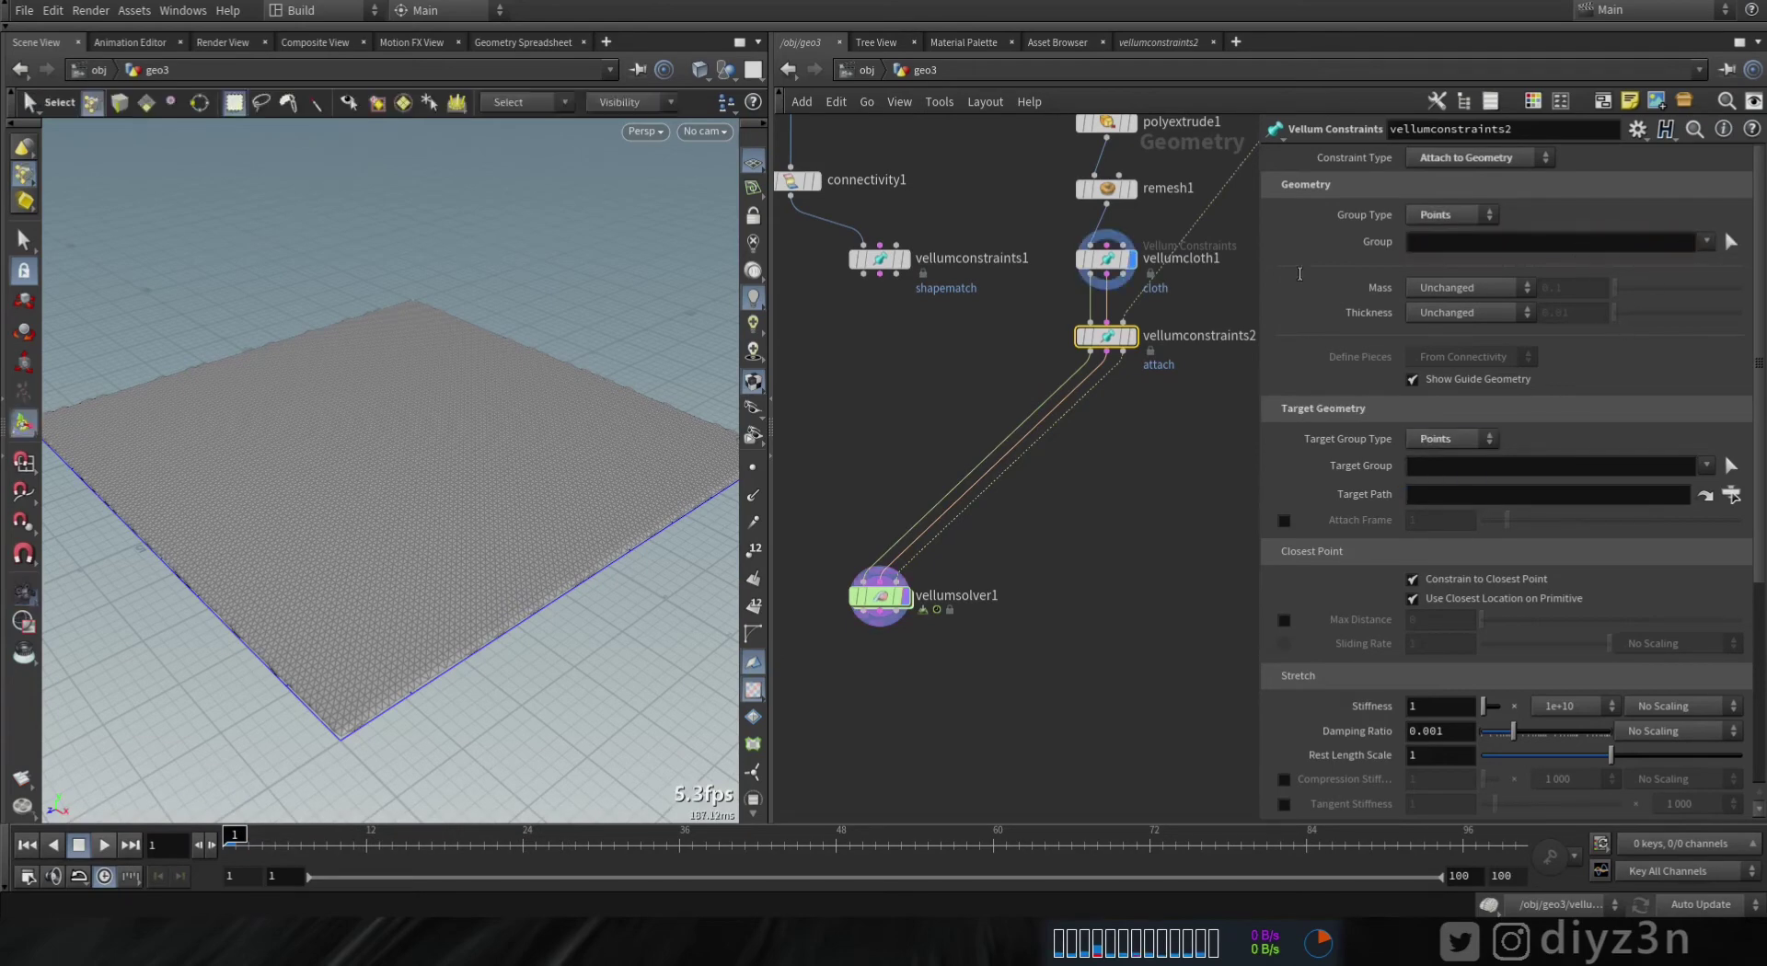
{"action": "right_click_drag", "start_coordinate": [635, 399], "coordinate": [560, 412], "text": "alt"}
{"action": "key", "text": "Escape"}
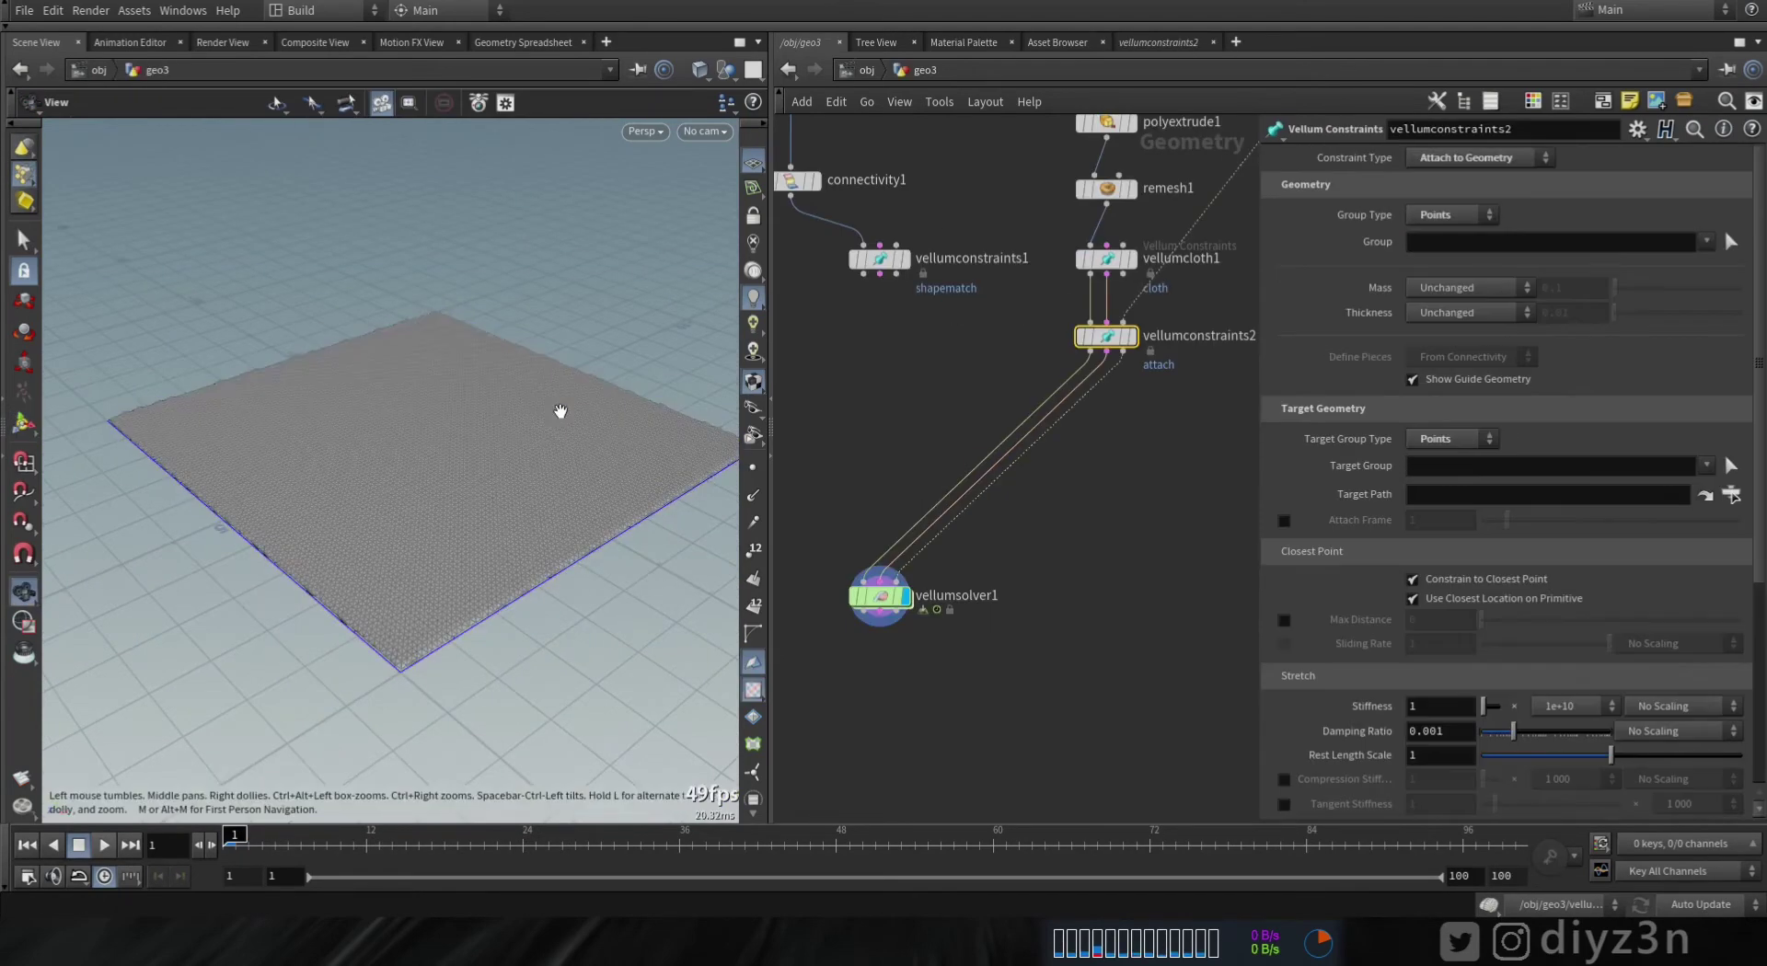
- Pick the points at the cloth's four corners as the attach constraint's group
{"action": "middle_click_drag", "start_coordinate": [1084, 444], "coordinate": [974, 598]}
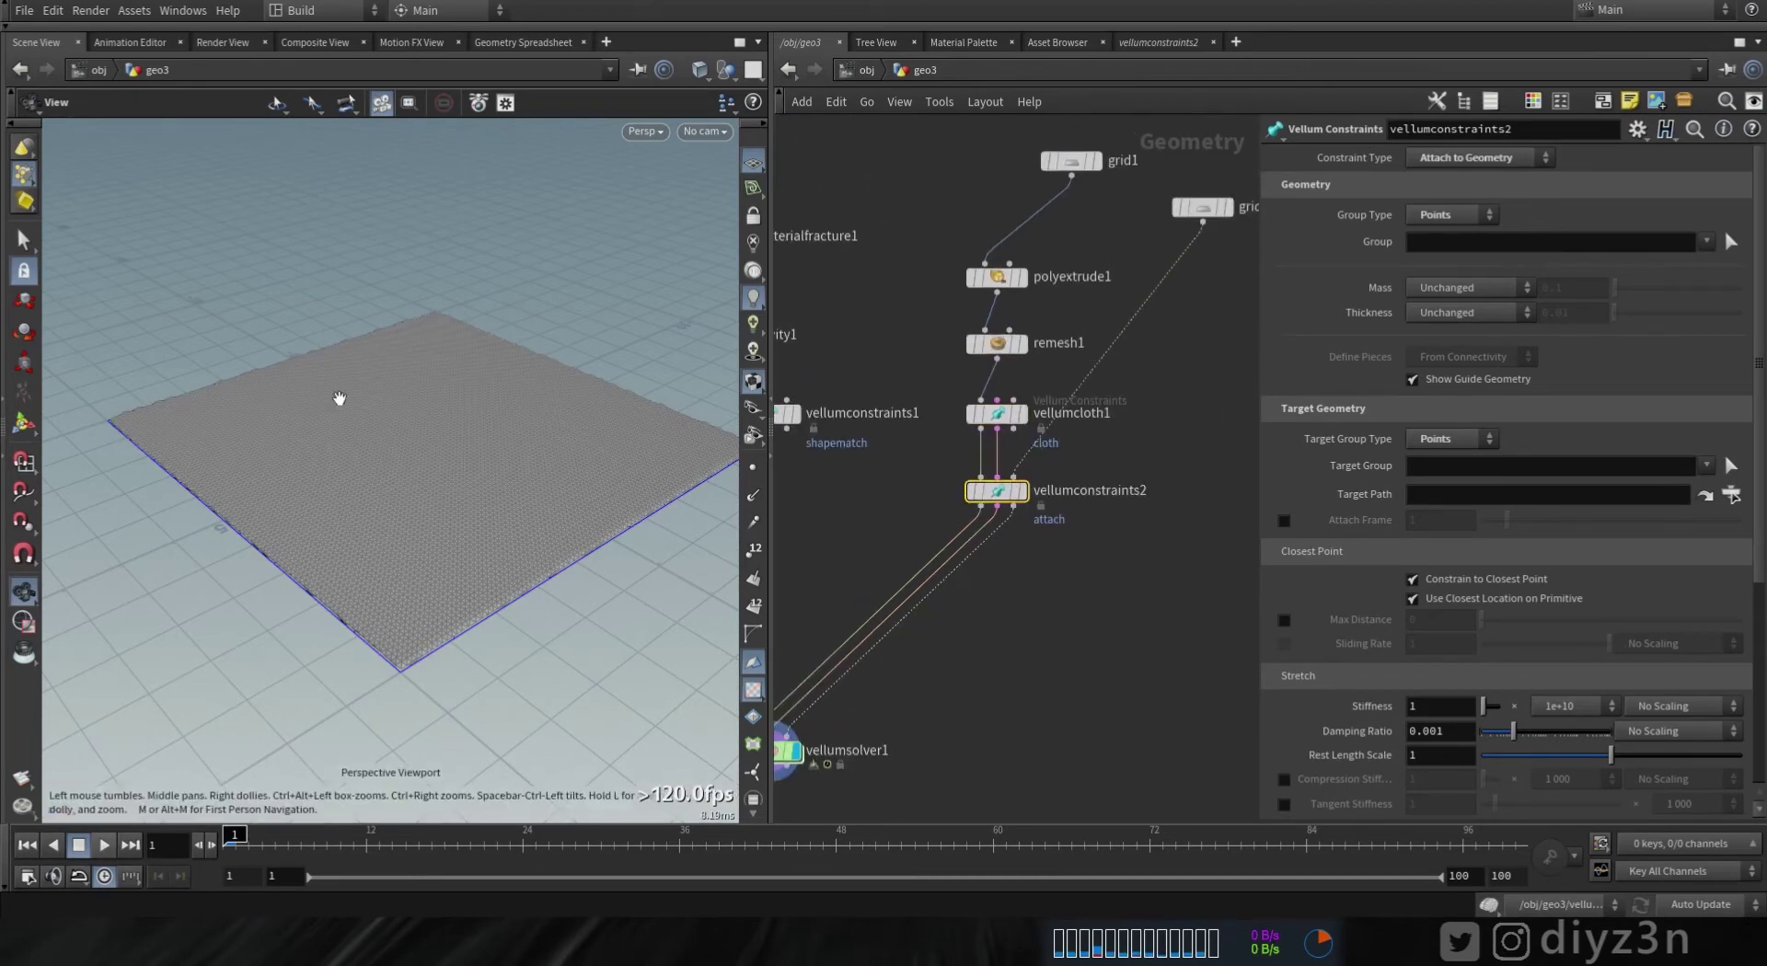
{"action": "key", "text": "space+2"}
{"action": "right_click_drag", "start_coordinate": [455, 395], "coordinate": [387, 405]}
{"action": "left_click", "coordinate": [1206, 210]}
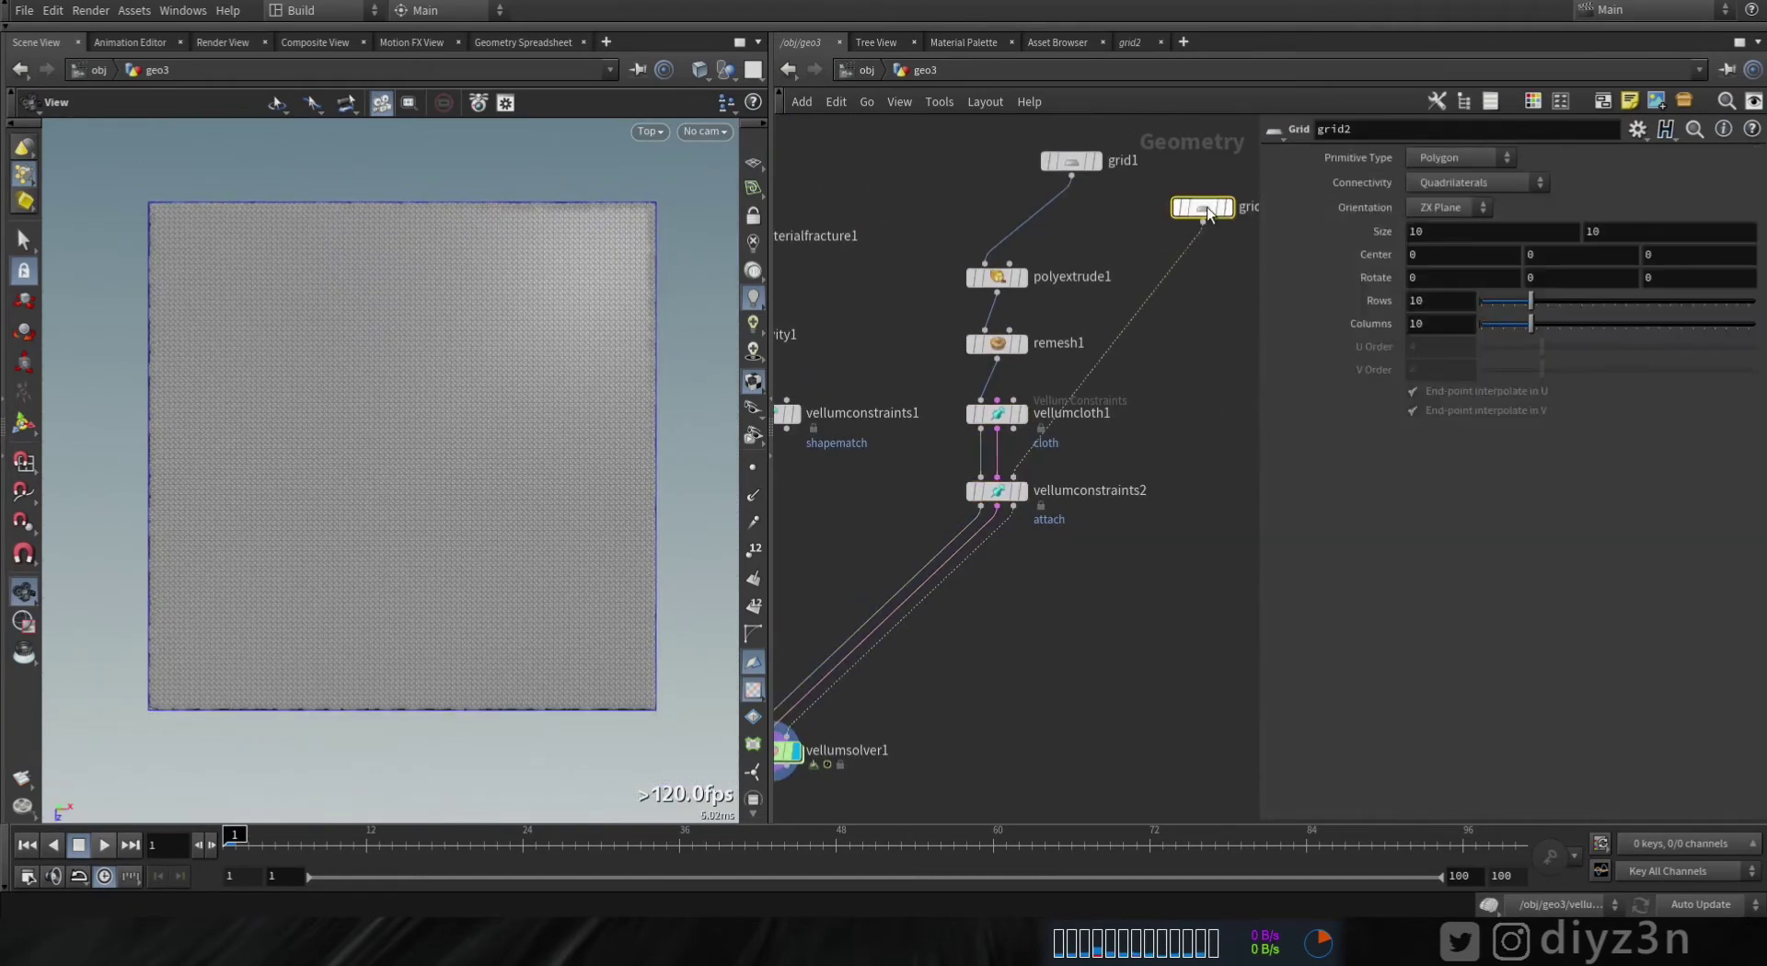
{"action": "left_click", "coordinate": [1000, 492]}
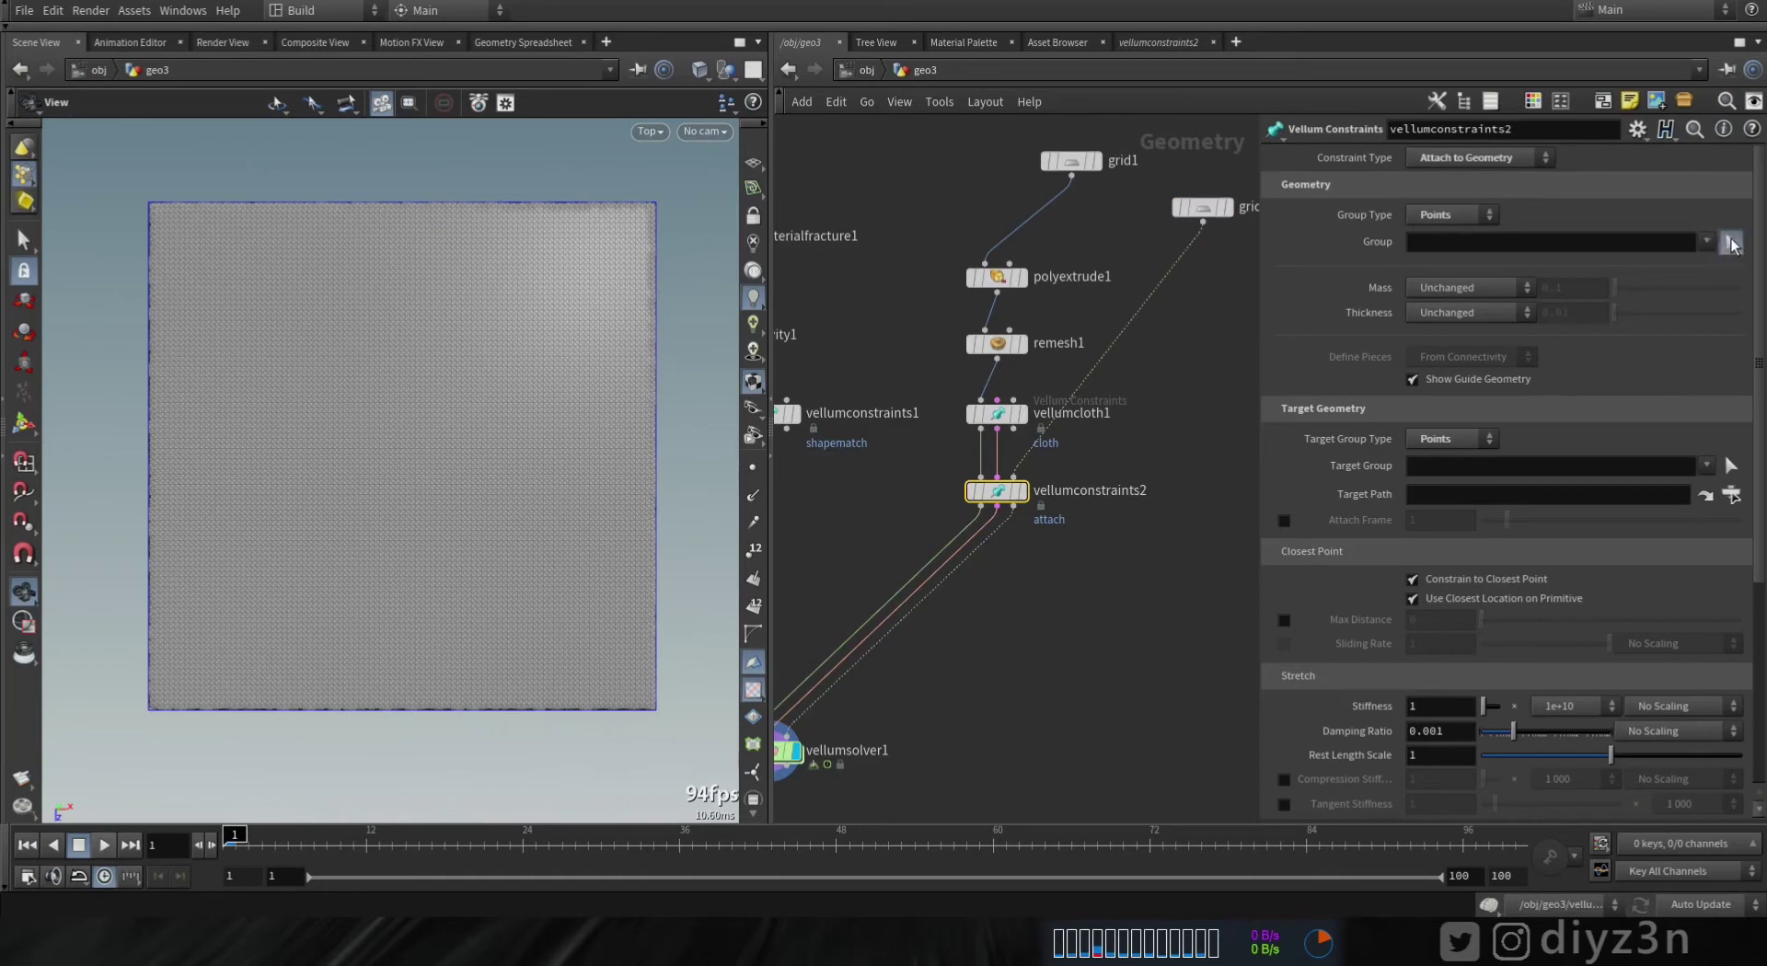
{"action": "left_click", "coordinate": [1731, 241]}
{"action": "left_click_drag", "start_coordinate": [115, 188], "coordinate": [186, 240]}
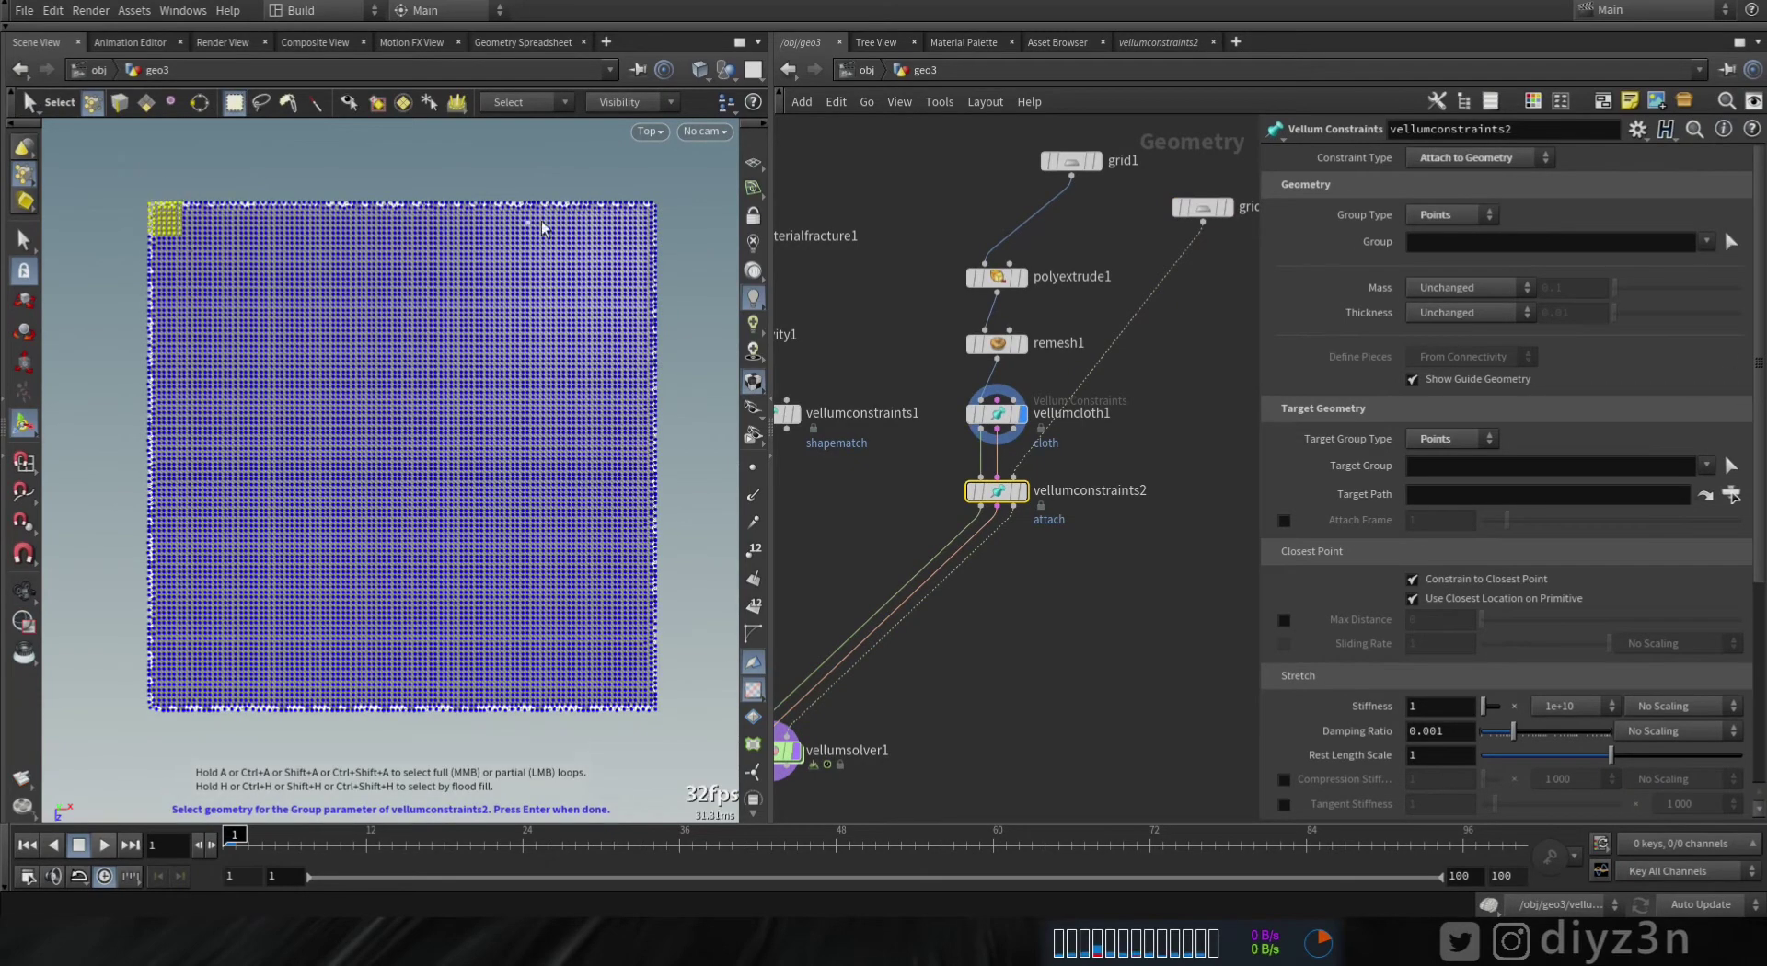
{"action": "left_click_drag", "start_coordinate": [622, 246], "coordinate": [622, 246]}
{"action": "left_click_drag", "start_coordinate": [695, 741], "coordinate": [607, 678]}
{"action": "left_click_drag", "start_coordinate": [106, 682], "coordinate": [199, 742]}
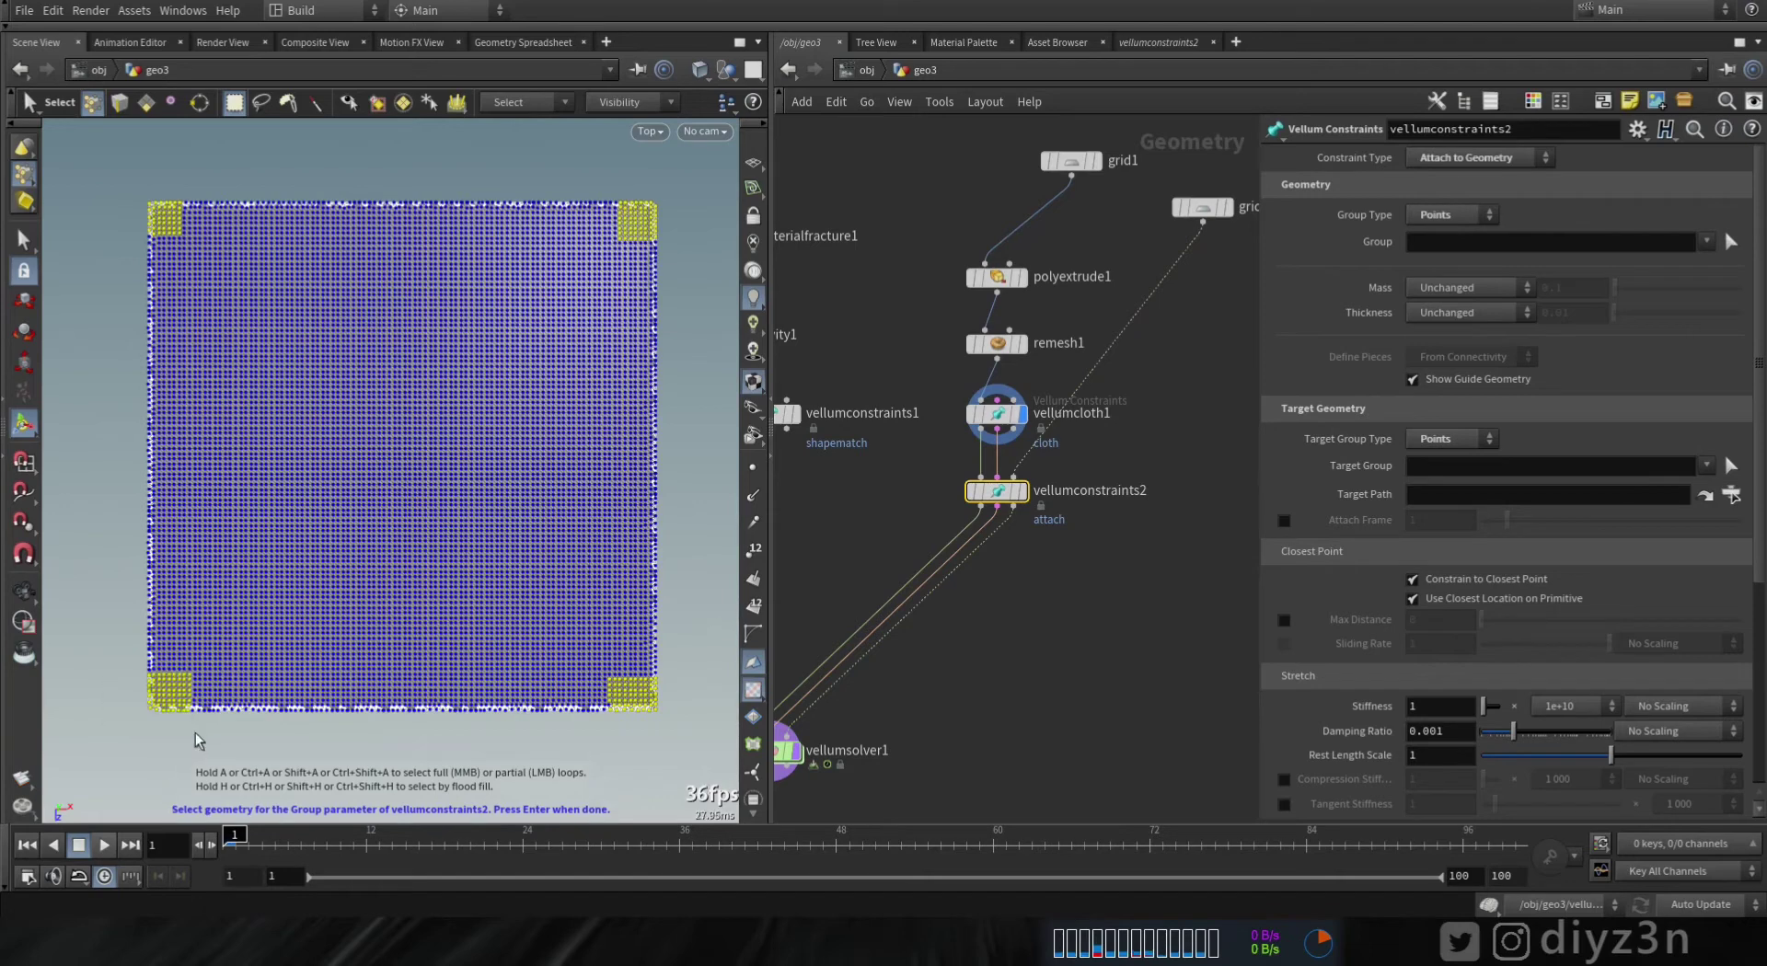
{"action": "key", "text": "Return"}
- Play the simulation with the corner points attached and bring up the Vellum Solver's parameters
{"action": "left_click_drag", "start_coordinate": [258, 633], "coordinate": [340, 584]}
{"action": "mouse_move", "coordinate": [996, 498]}
{"action": "left_click", "coordinate": [103, 846]}
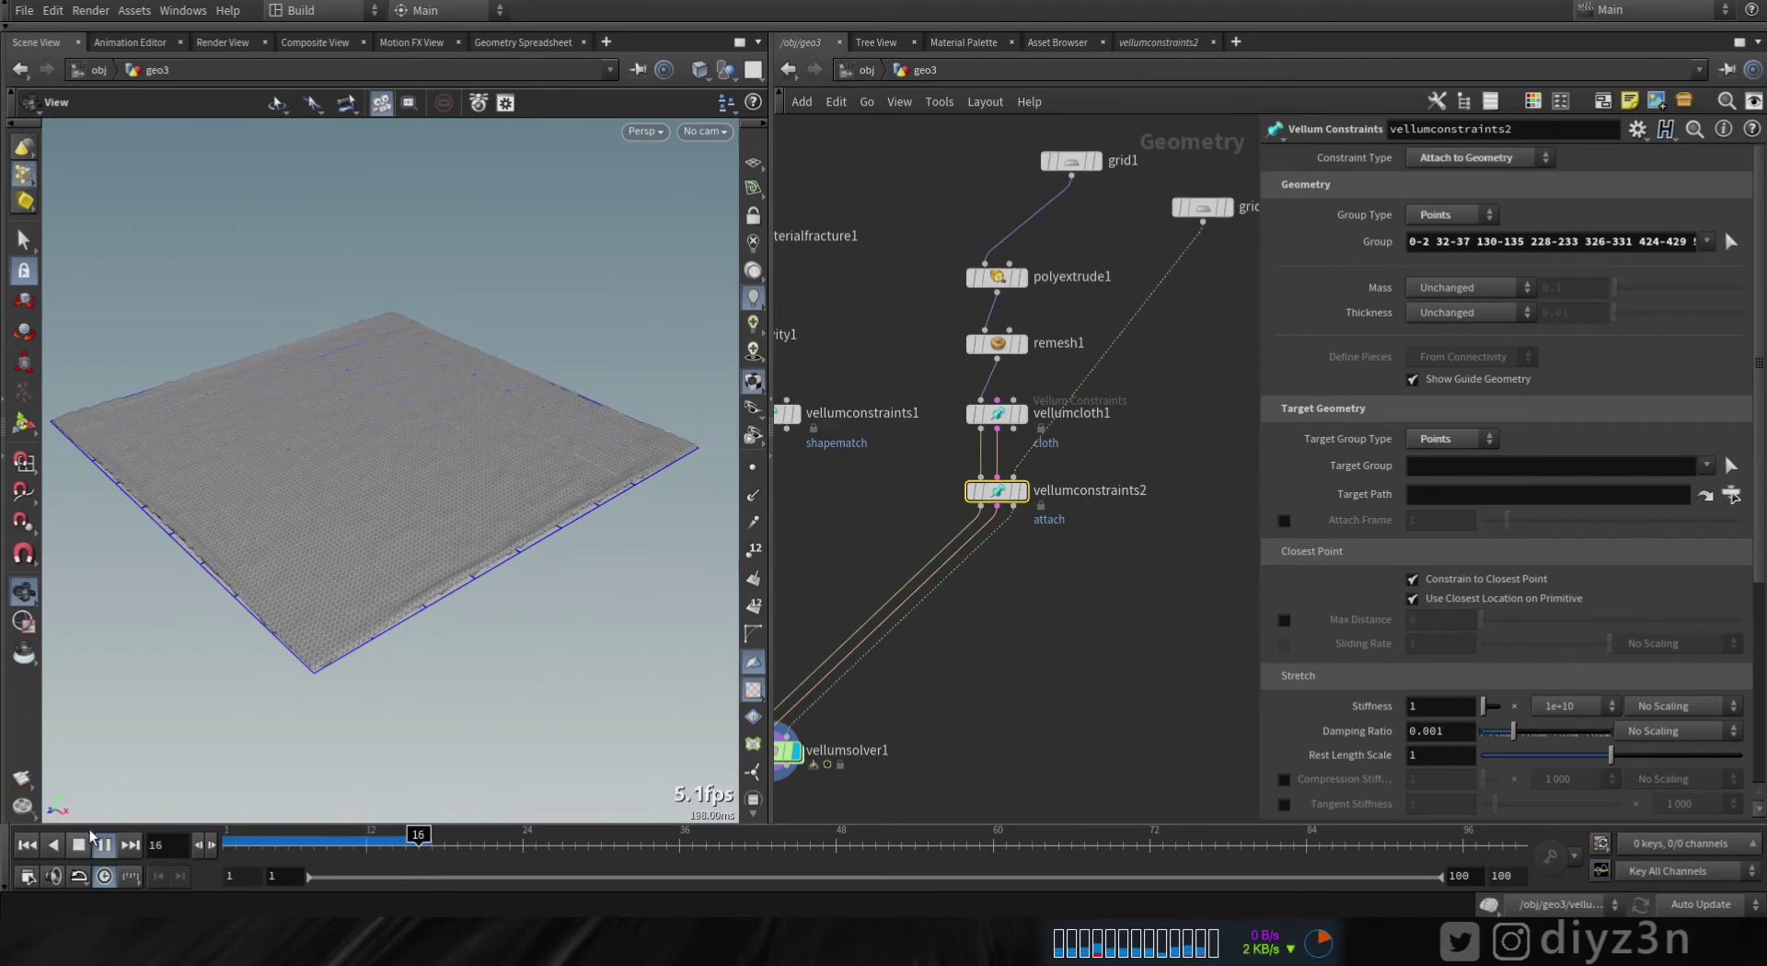
{"action": "middle_click_drag", "start_coordinate": [1096, 632], "coordinate": [1168, 542]}
{"action": "left_click", "coordinate": [840, 660]}
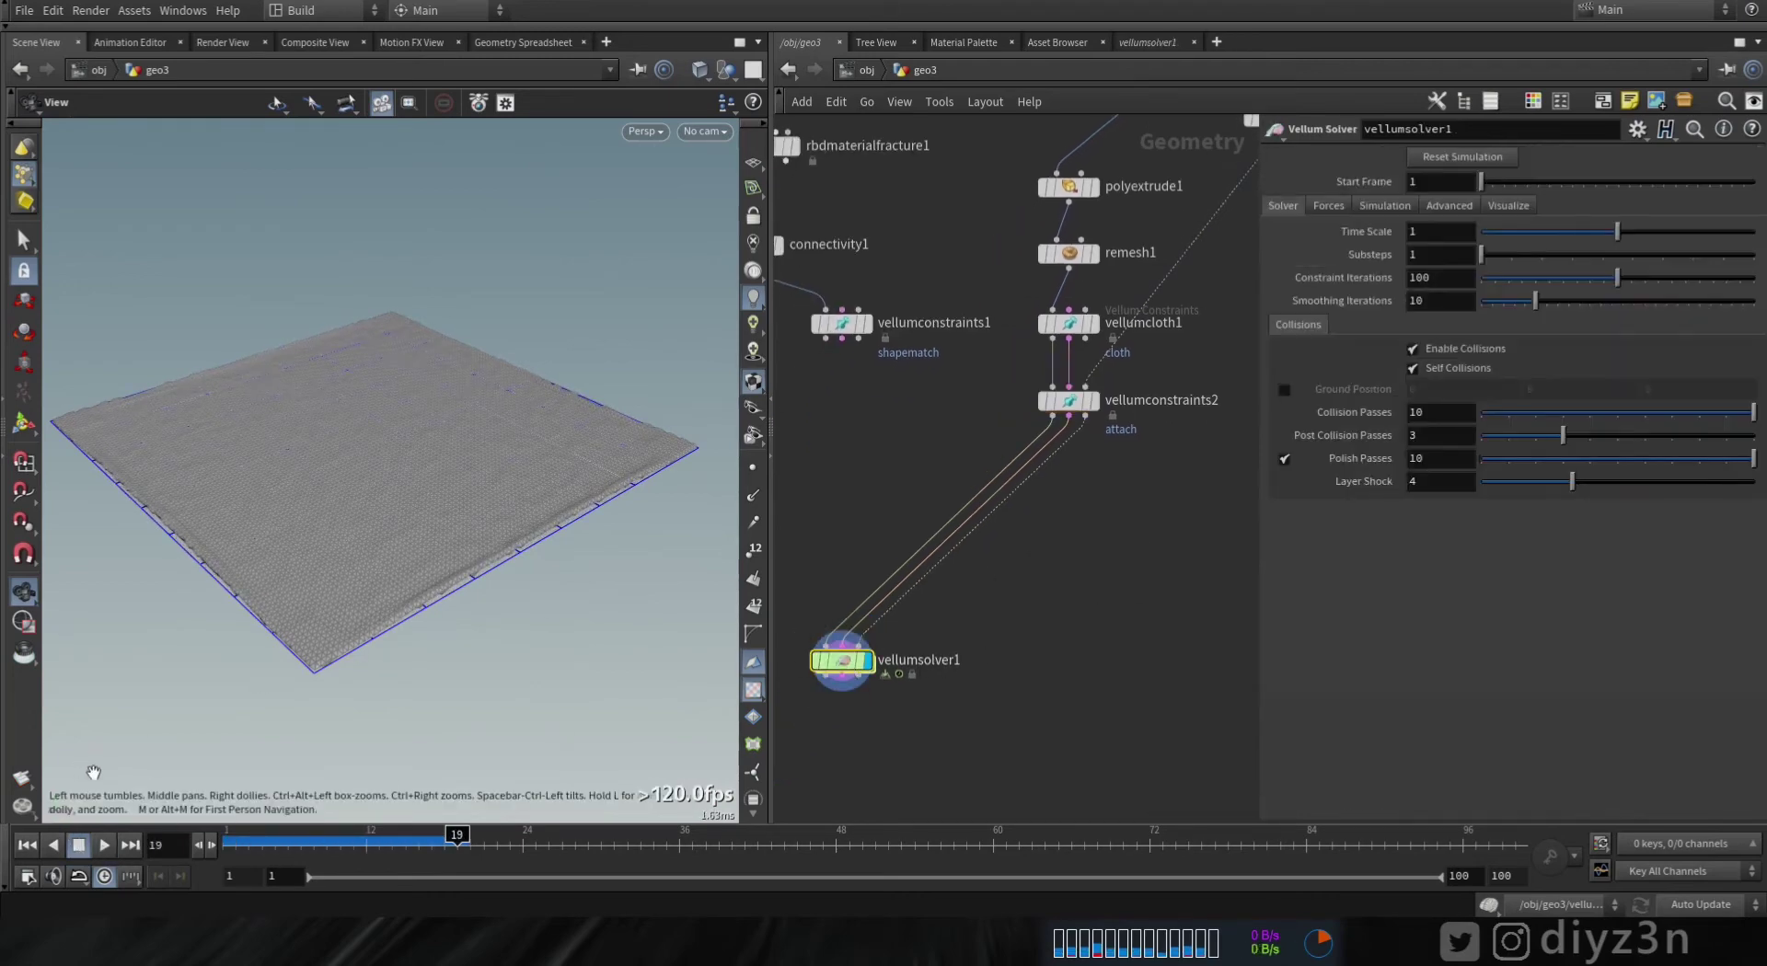
- Lower the duplicated target grid below the cloth, to a centre Y of about -0.13
{"action": "middle_click_drag", "start_coordinate": [1160, 461], "coordinate": [1018, 687]}
{"action": "left_click", "coordinate": [1136, 340]}
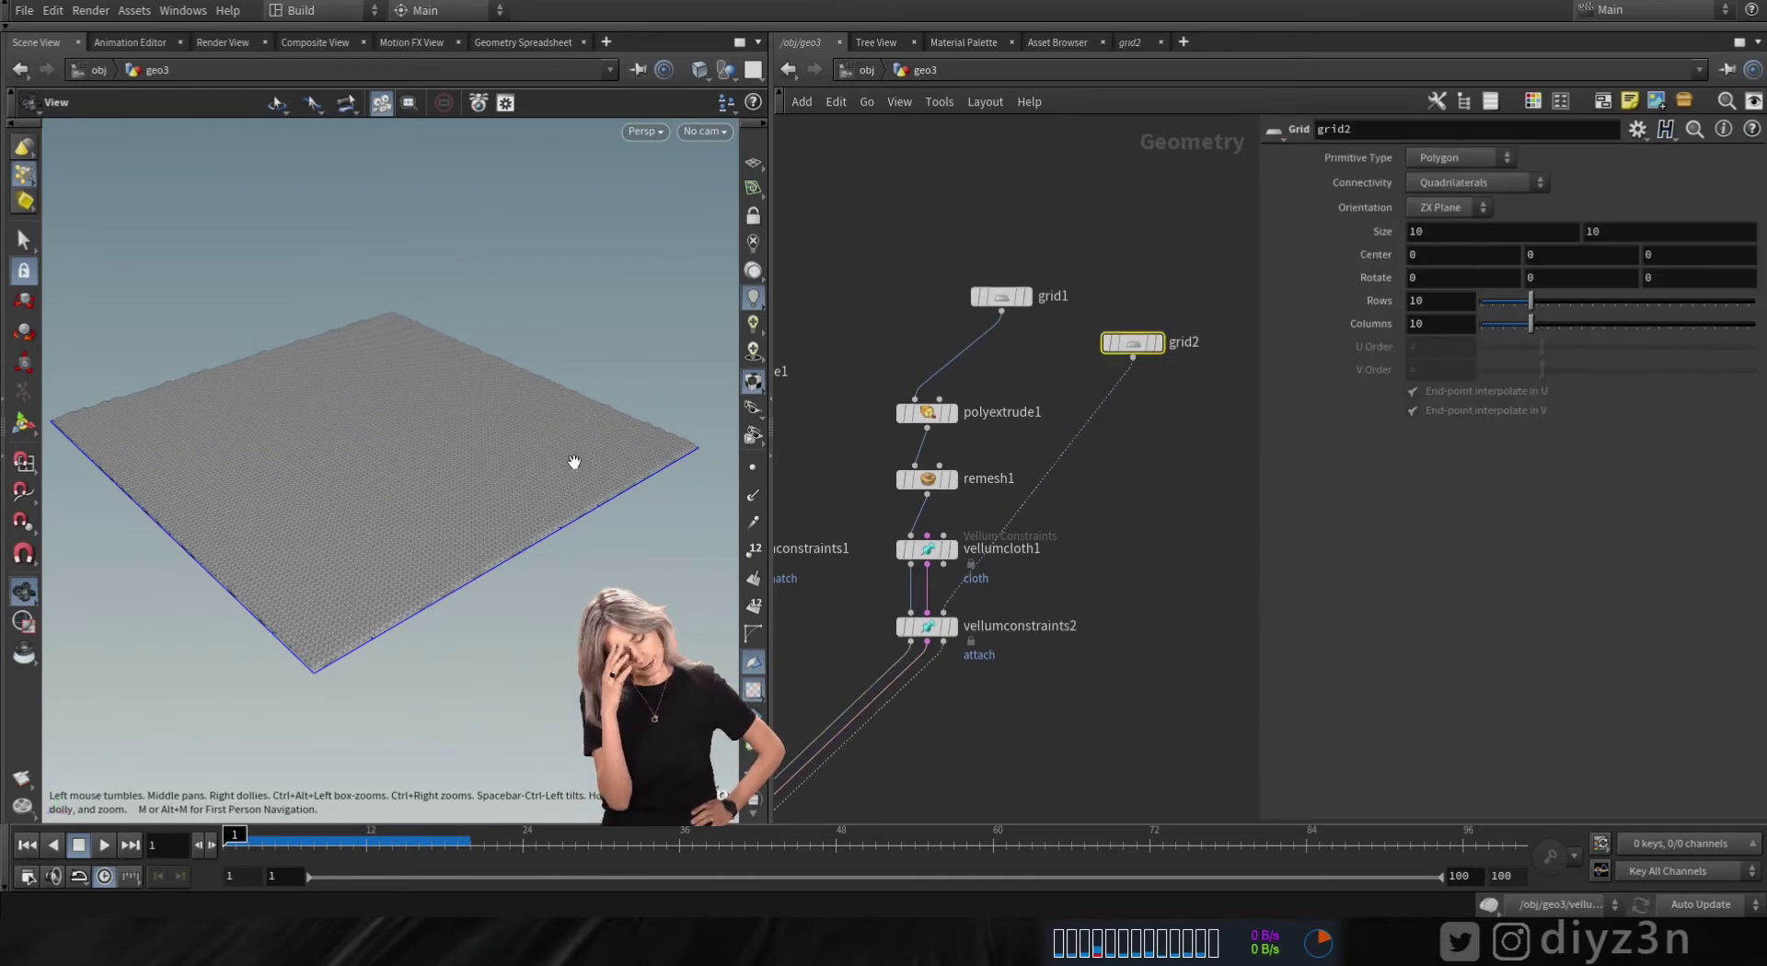
{"action": "left_click", "coordinate": [25, 425]}
{"action": "left_click_drag", "start_coordinate": [363, 396], "coordinate": [363, 409]}
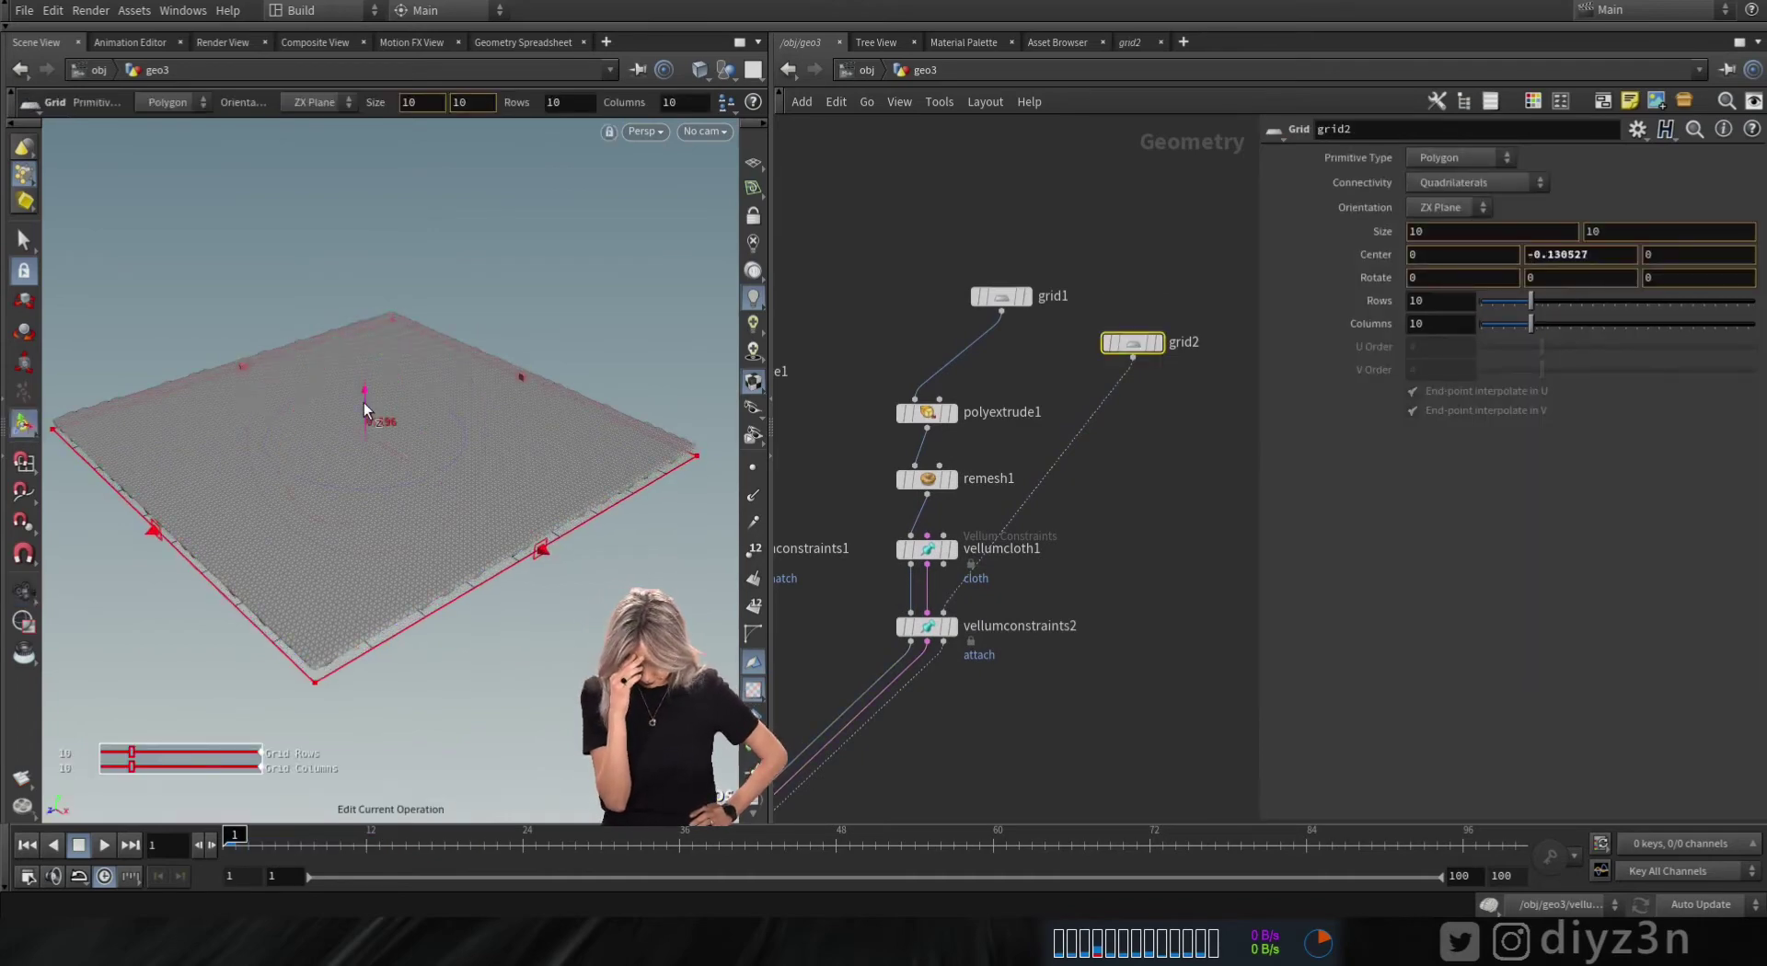
- Disconnect the third wire running from the attach constraint node to the Vellum Solver
{"action": "left_click", "coordinate": [957, 573]}
{"action": "mouse_move", "coordinate": [375, 604]}
{"action": "left_mouse_down"}
{"action": "mouse_move", "coordinate": [344, 482]}
{"action": "mouse_move", "coordinate": [364, 582]}
{"action": "left_mouse_up"}
{"action": "middle_click_drag", "start_coordinate": [1060, 662], "coordinate": [1140, 604]}
{"action": "left_click", "coordinate": [1140, 604]}
{"action": "right_click", "coordinate": [953, 600]}
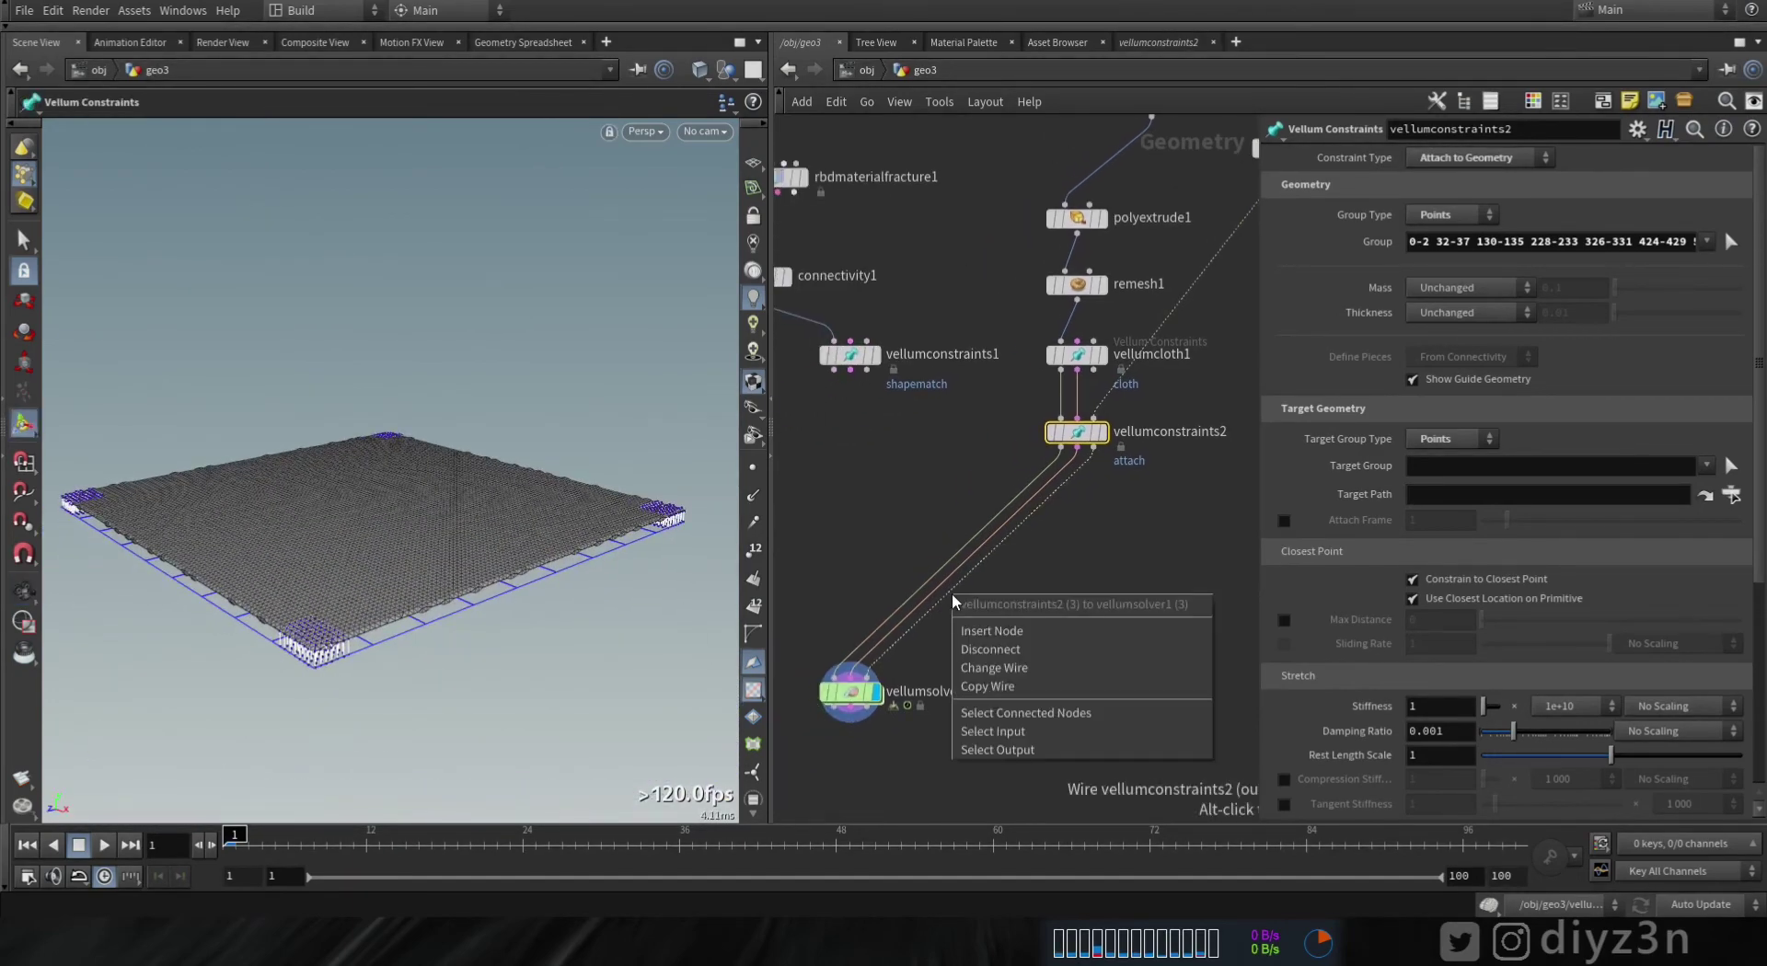
{"action": "left_click", "coordinate": [942, 601]}
{"action": "right_click", "coordinate": [945, 608]}
{"action": "left_click", "coordinate": [993, 665]}
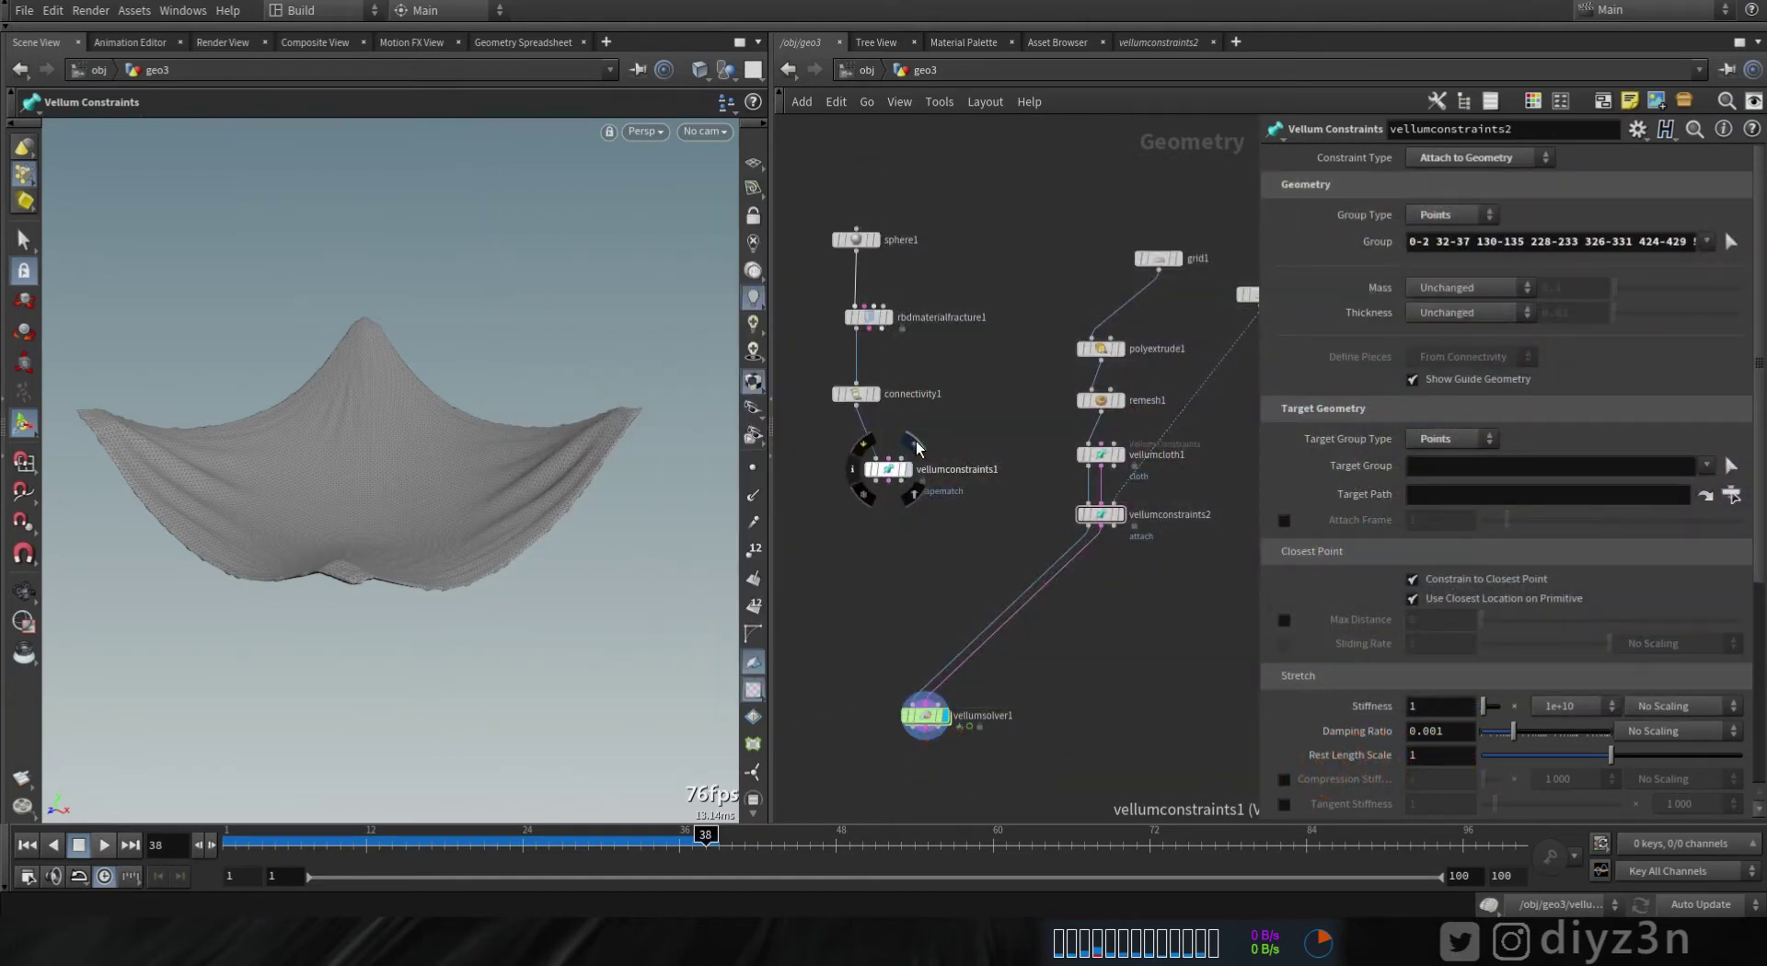
- Add a Vellum Pack node below the shape-match constraint and feed it that constraint's geometry and constraint outputs
{"action": "left_click", "coordinate": [915, 446]}
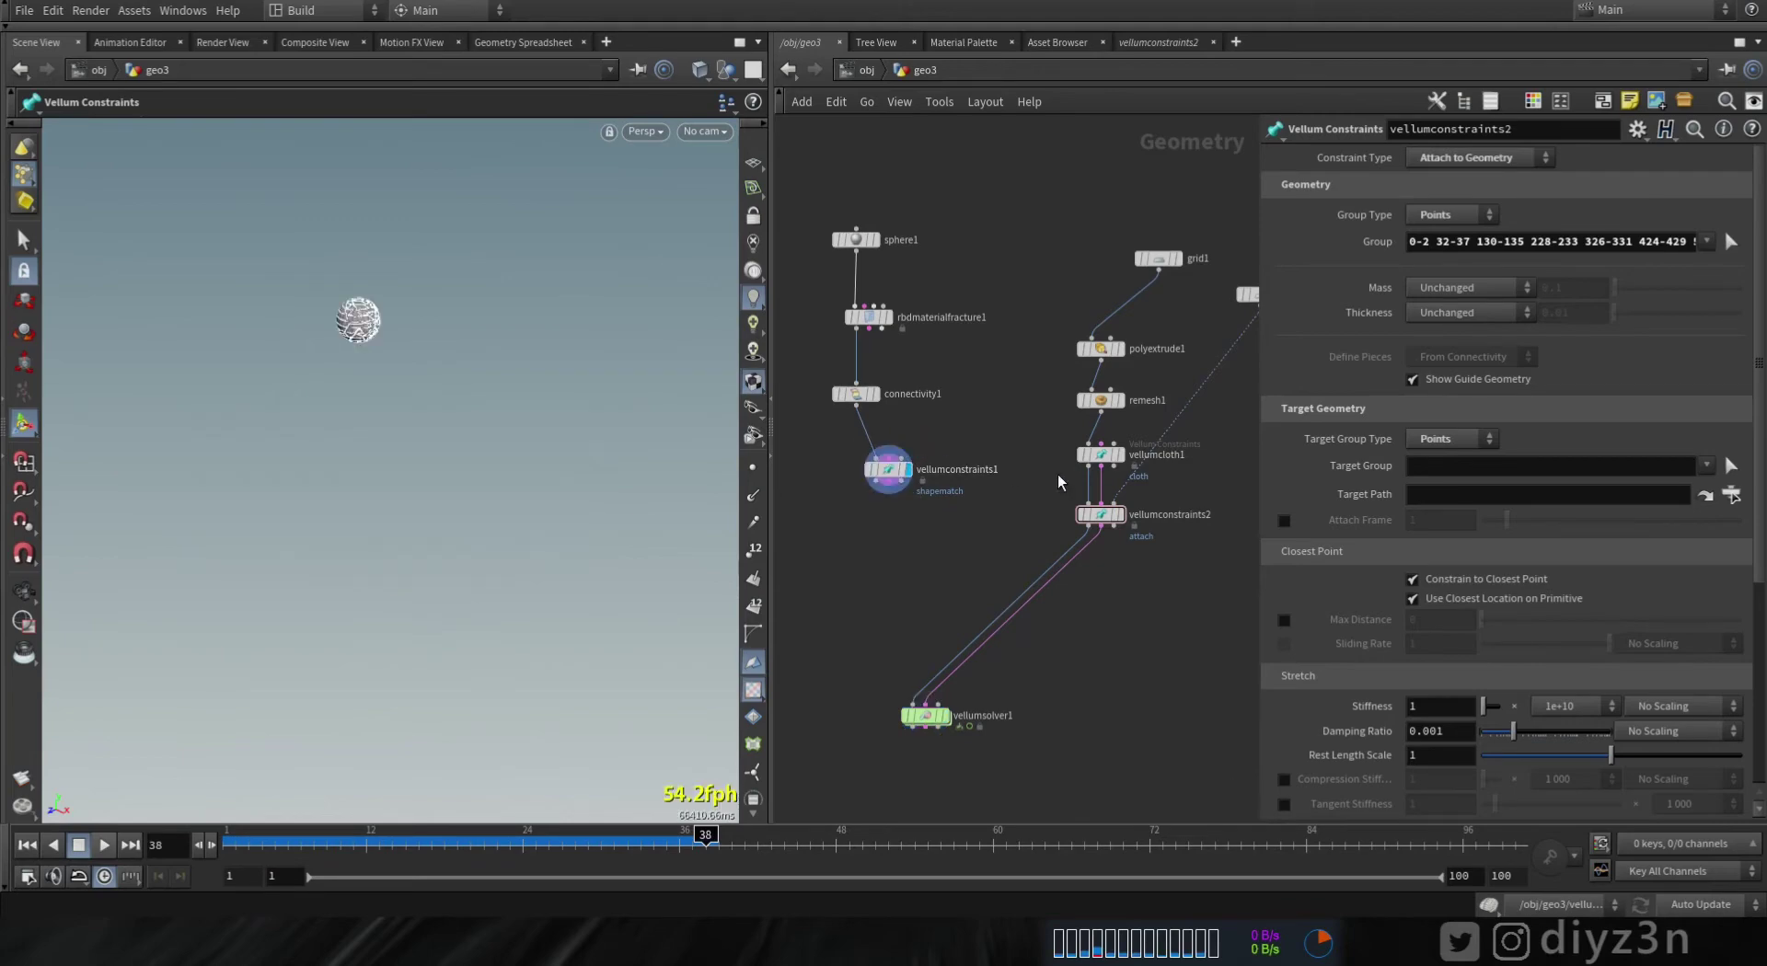
{"action": "left_click", "coordinate": [1121, 505]}
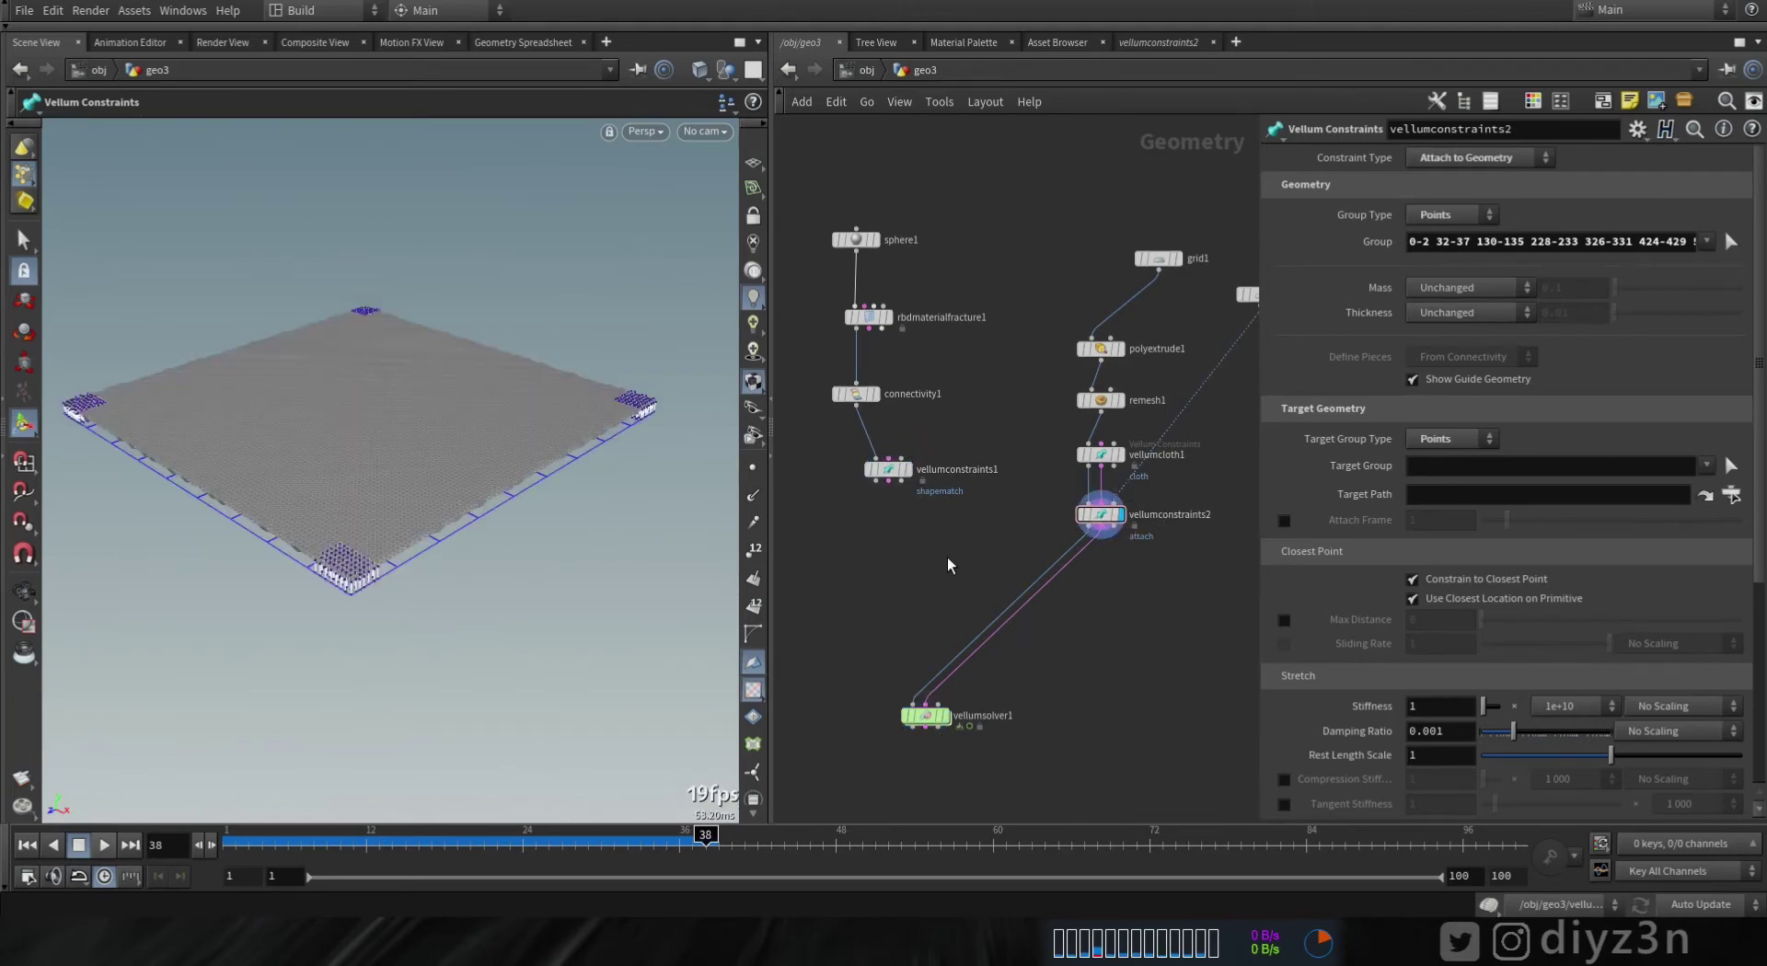
{"action": "key", "text": "Tab"}
{"action": "mouse_move", "coordinate": [1022, 700]}
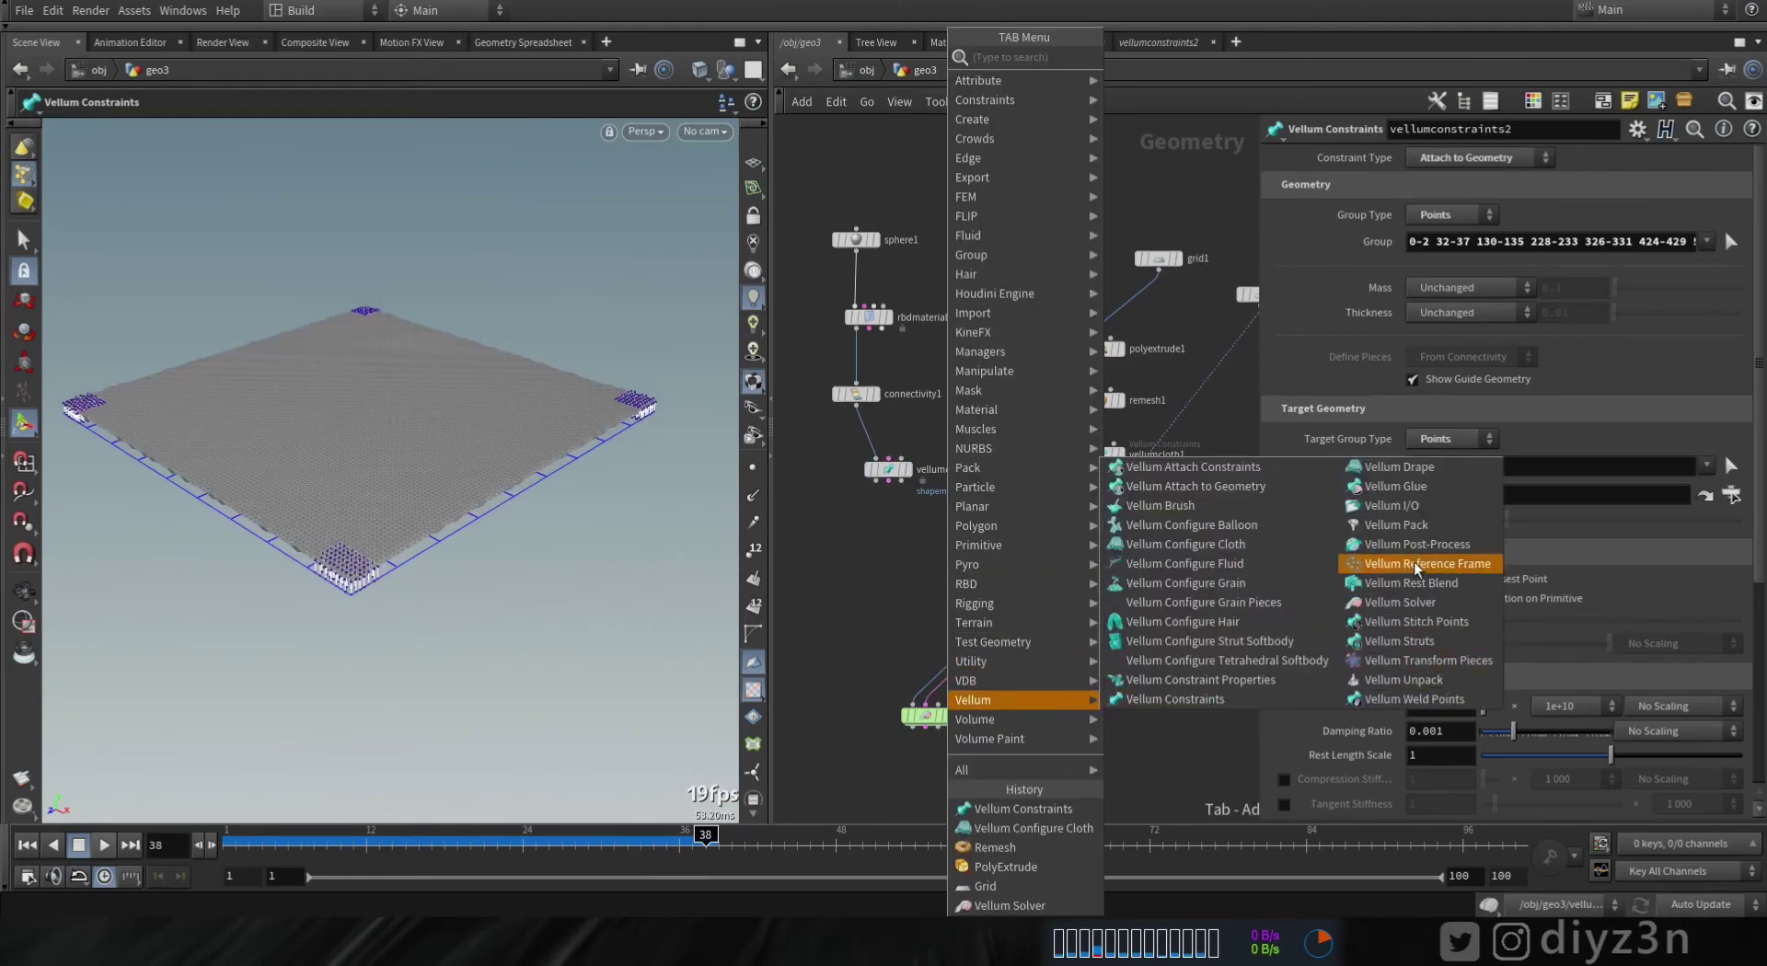
{"action": "left_click", "coordinate": [1418, 532]}
{"action": "left_click", "coordinate": [886, 521]}
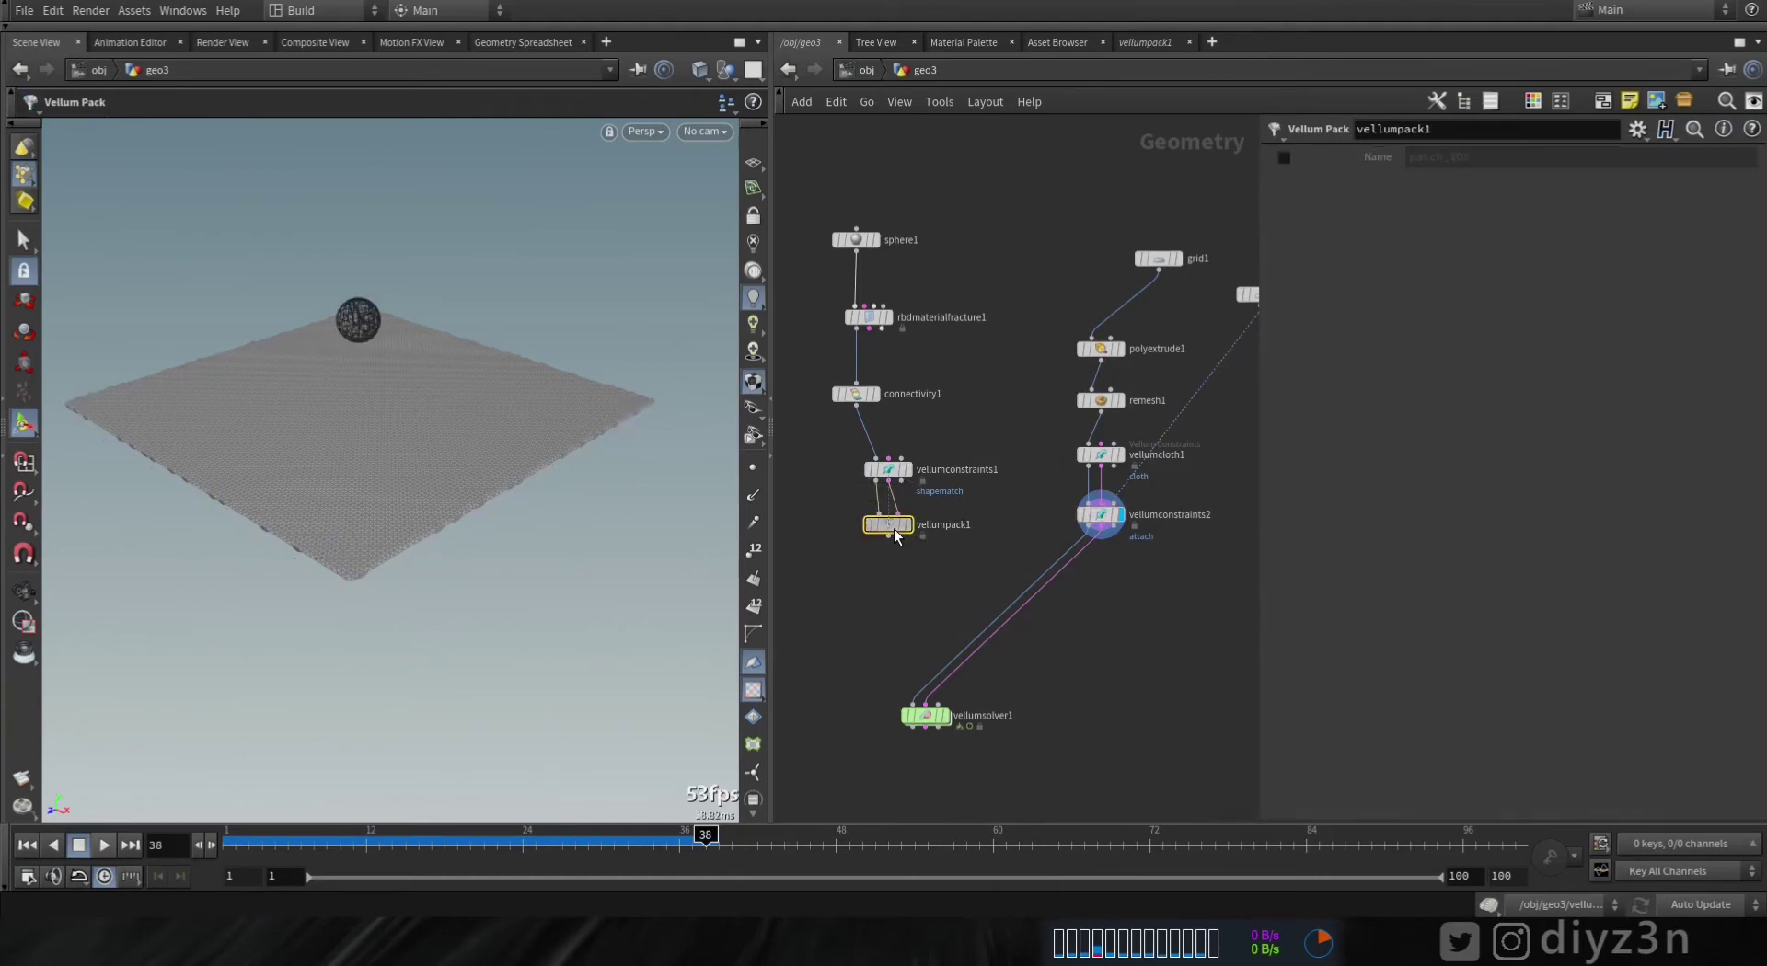
- Try to place a second Vellum Pack node for the cloth's attach constraint
{"action": "key", "text": "Tab"}
{"action": "mouse_move", "coordinate": [1150, 629]}
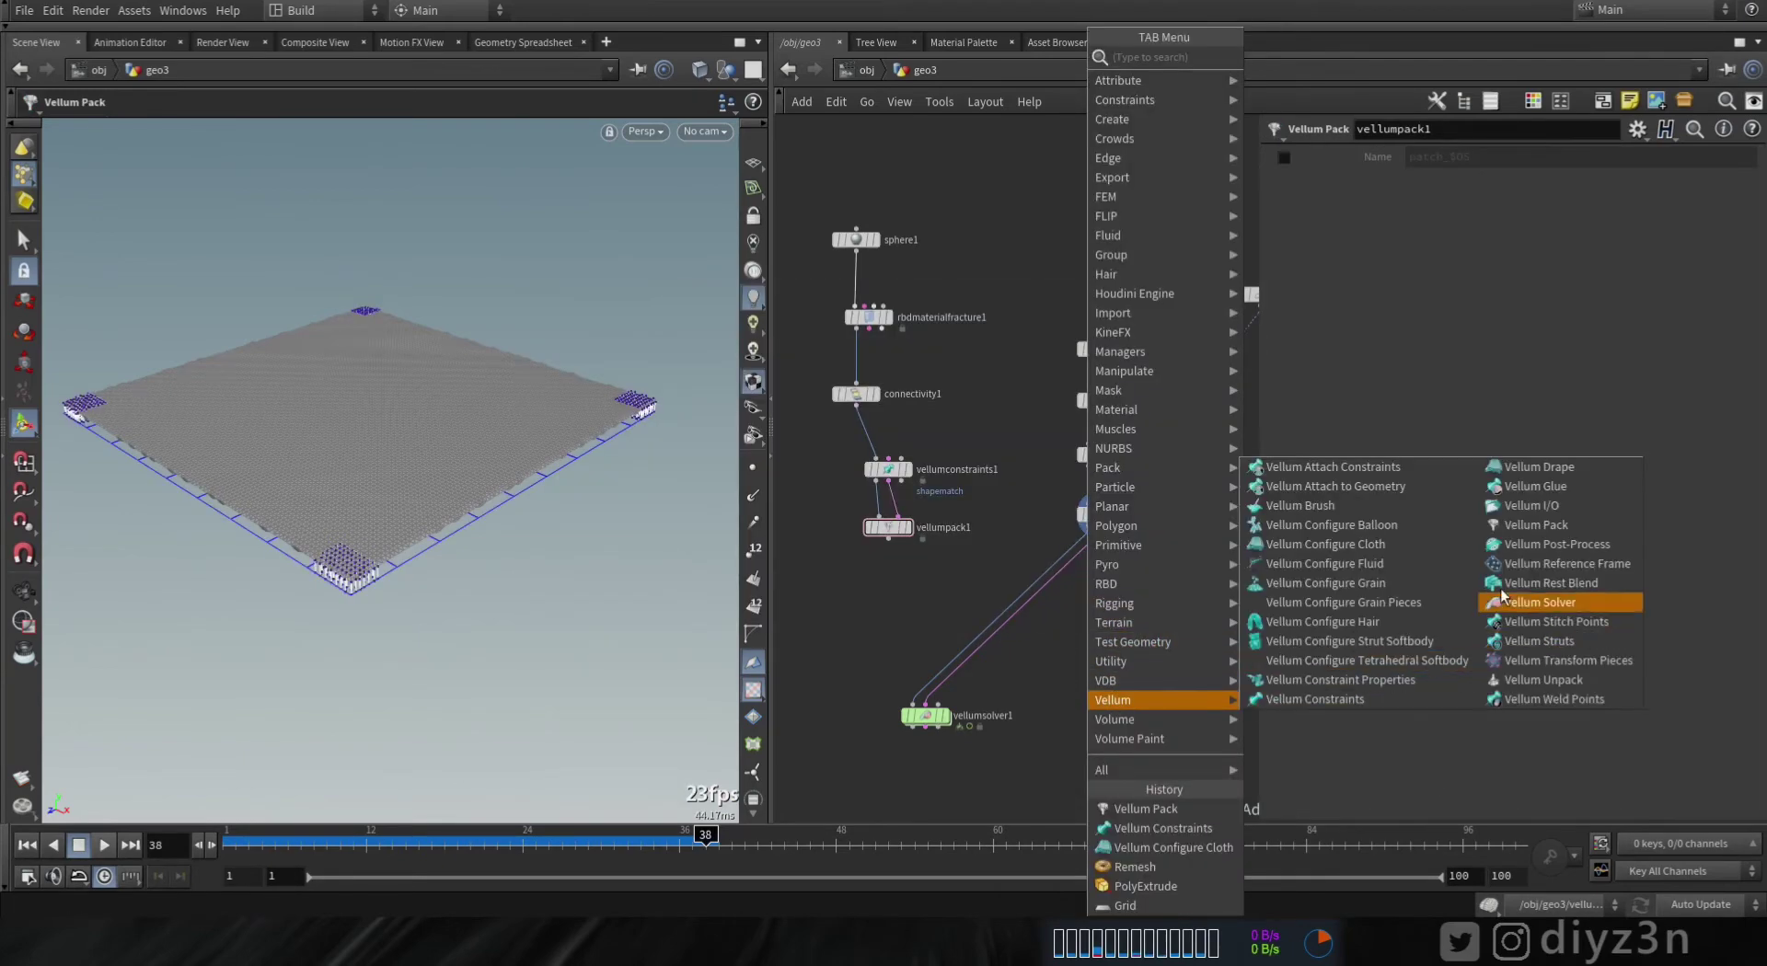
{"action": "left_click", "coordinate": [1560, 532]}
{"action": "left_click", "coordinate": [1074, 560]}
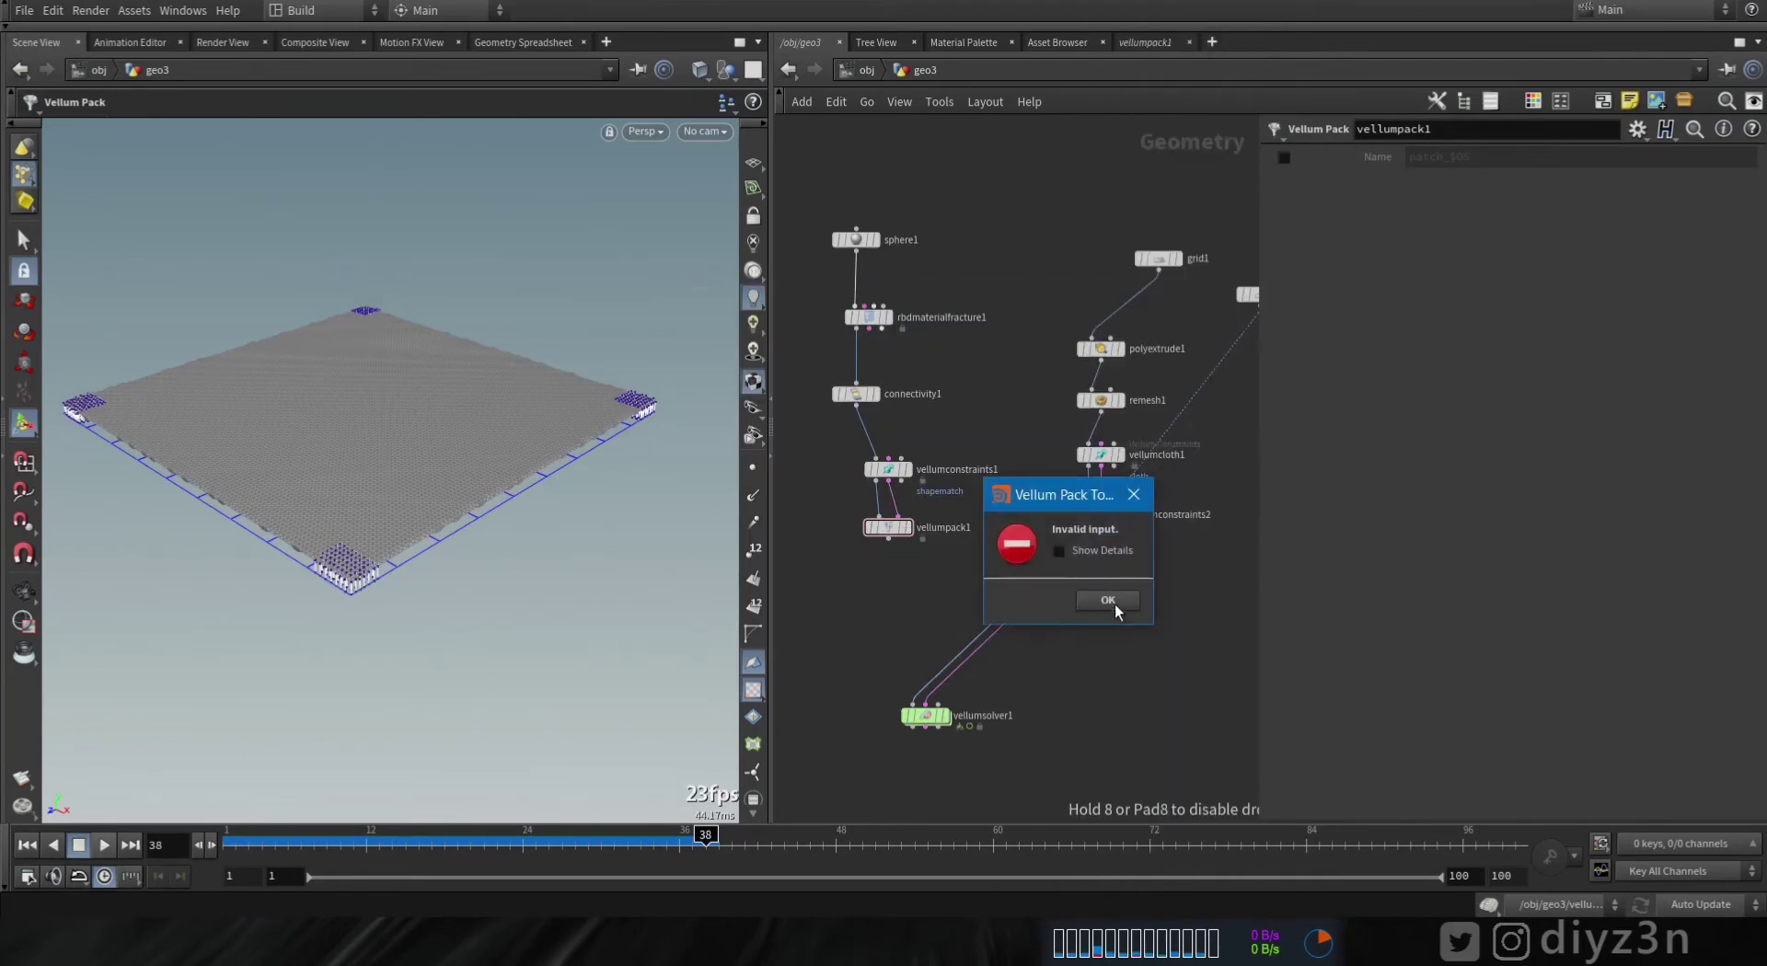
{"action": "left_click", "coordinate": [1108, 600]}
- Disconnect the remaining wires between the attach constraint and the Vellum Solver
{"action": "right_click", "coordinate": [1046, 583]}
{"action": "key", "text": "Escape"}
{"action": "right_click", "coordinate": [1034, 573]}
{"action": "left_click", "coordinate": [1064, 626]}
- Add a Vellum Pack node below the attach constraint and wire the cloth's geometry and constraint outputs into it
{"action": "mouse_move", "coordinate": [1141, 699]}
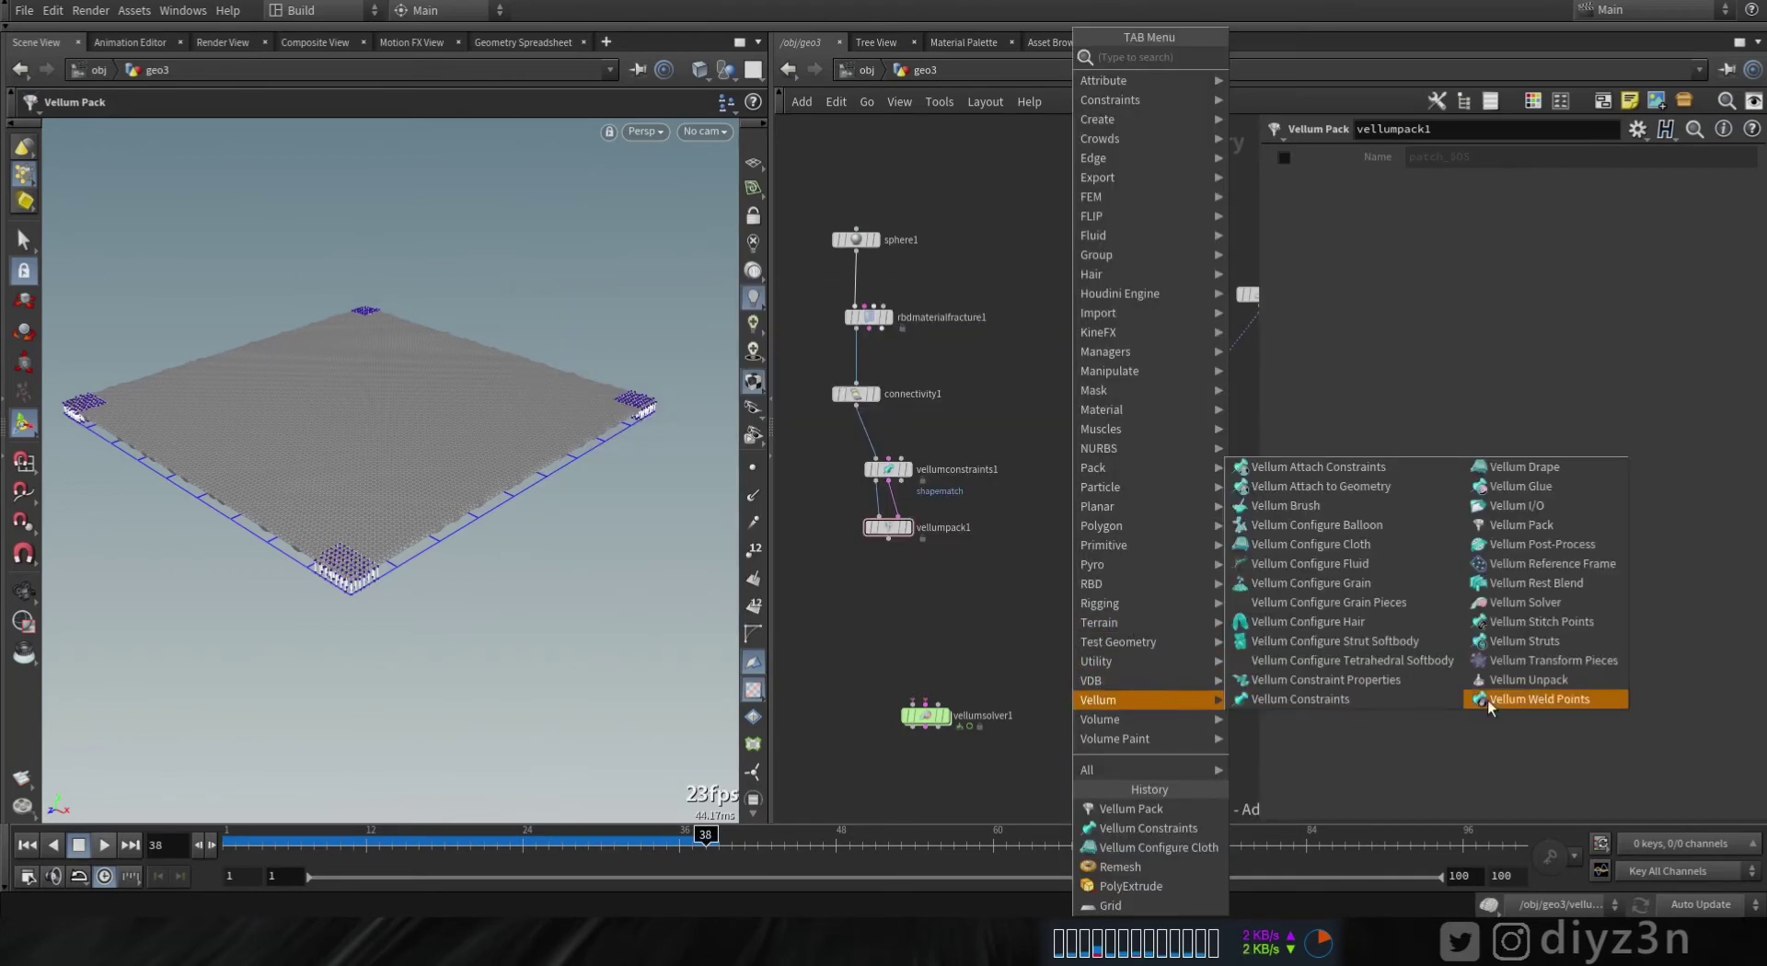
{"action": "left_click", "coordinate": [1521, 525]}
{"action": "left_click", "coordinate": [1093, 592]}
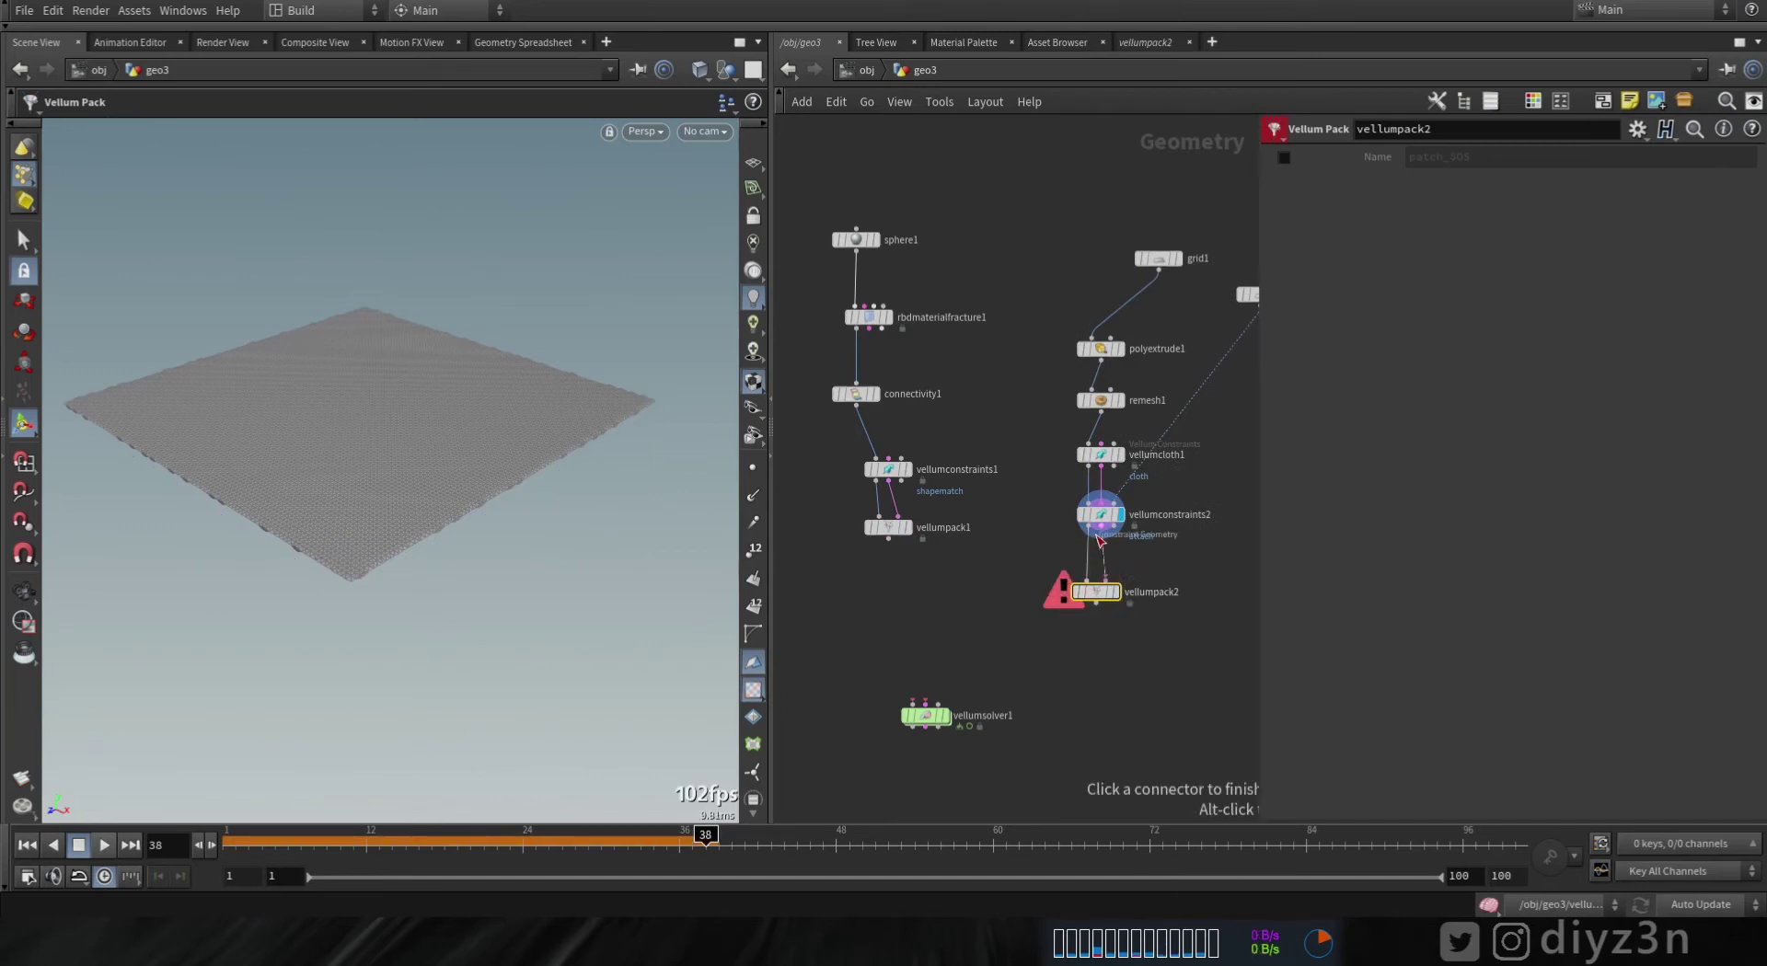
{"action": "left_click", "coordinate": [1098, 541]}
- Combine the sphere's and the cloth's Vellum Pack nodes with a Merge node and display the merged result
{"action": "scroll", "coordinate": [1123, 644], "scroll_direction": "up", "scroll_amount": 4}
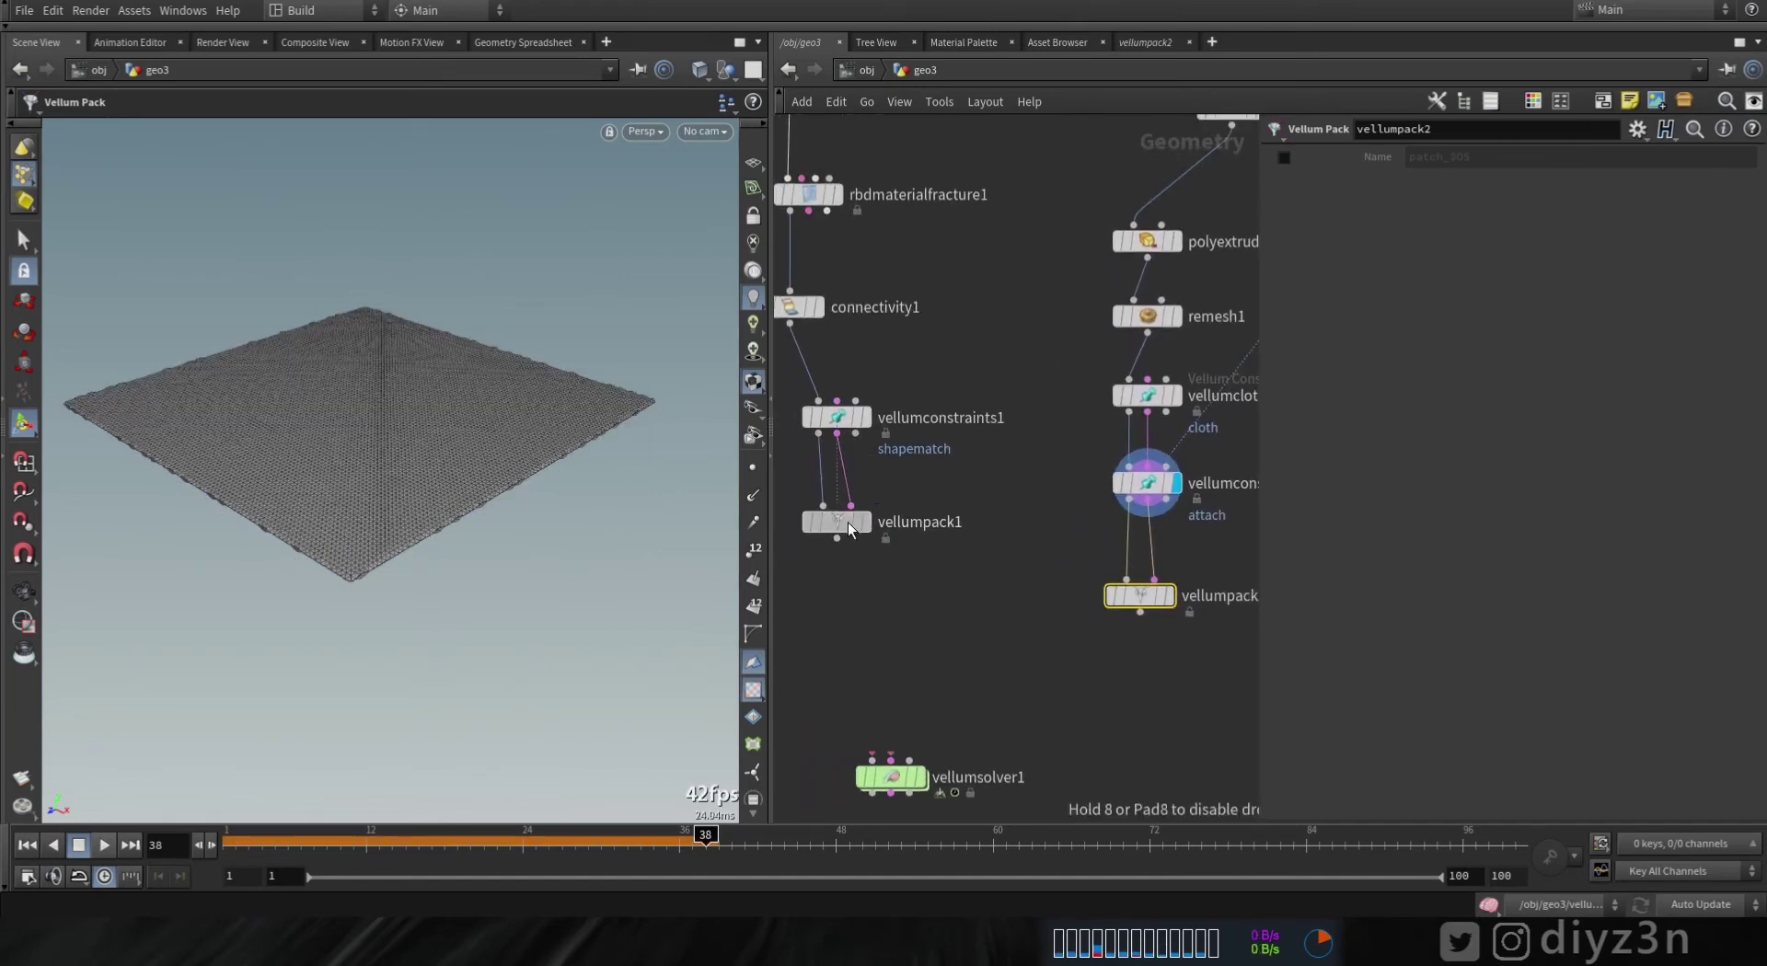
{"action": "left_click_drag", "start_coordinate": [848, 522], "coordinate": [848, 526]}
{"action": "key", "text": "Tab"}
{"action": "type", "text": "mer"}
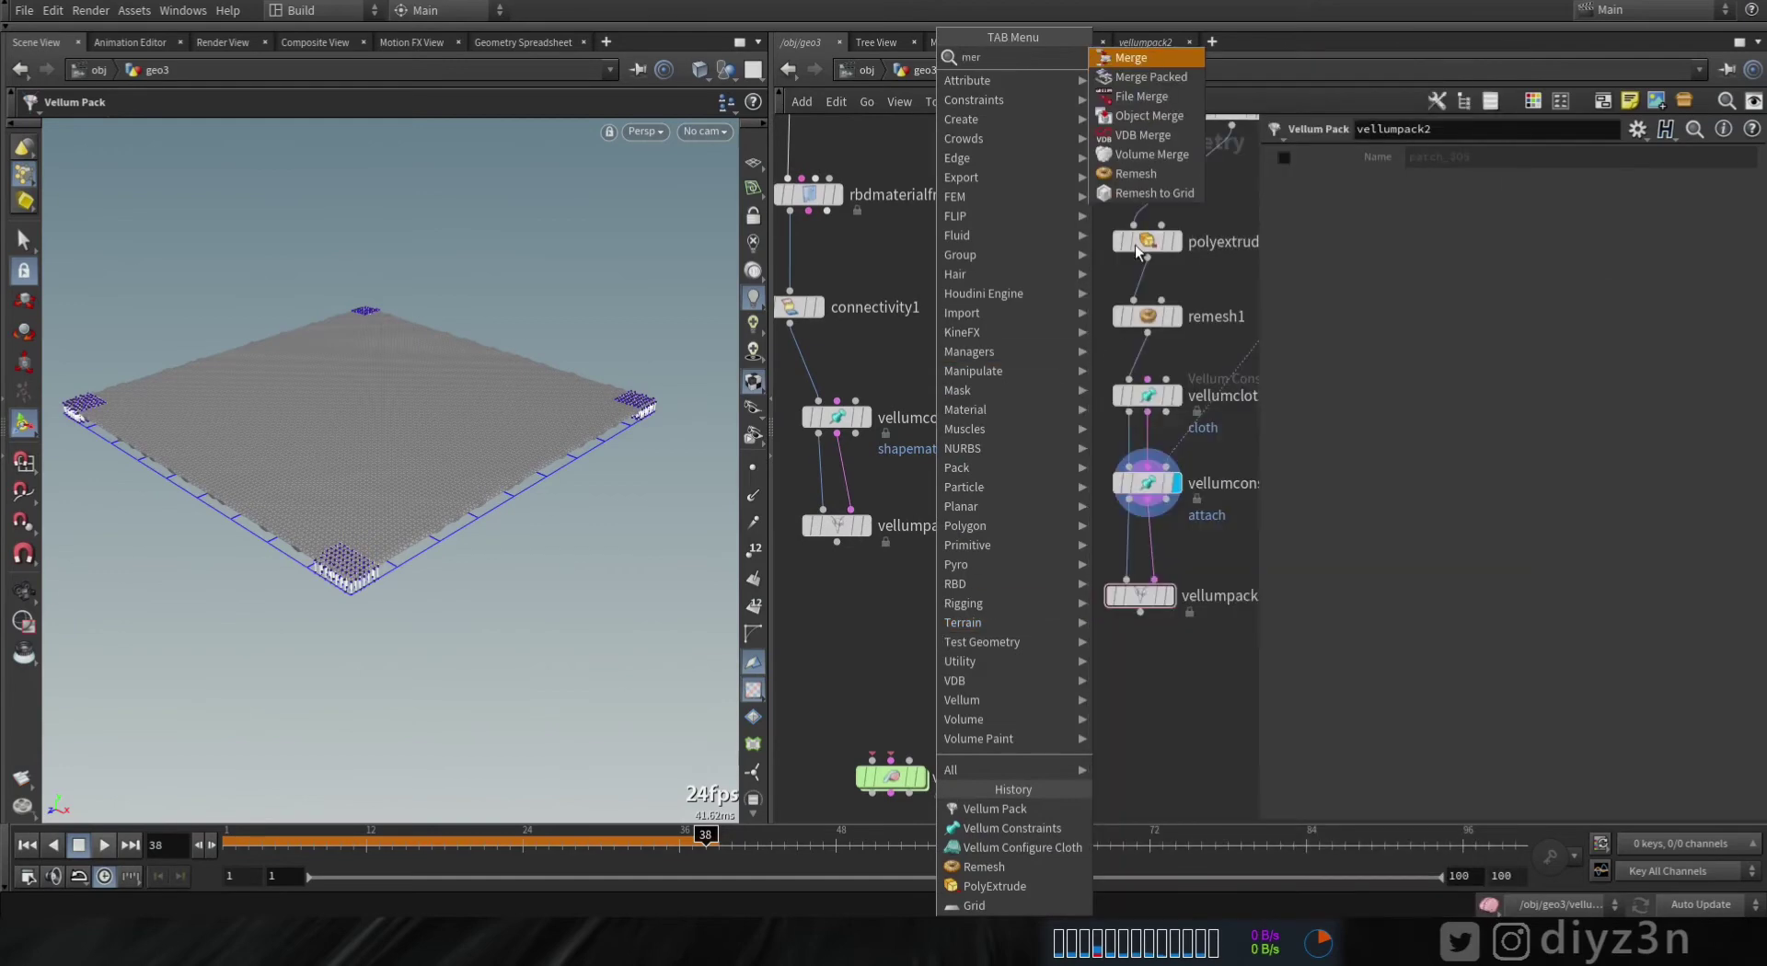
{"action": "left_click", "coordinate": [1131, 58]}
{"action": "left_click", "coordinate": [965, 658]}
{"action": "left_click", "coordinate": [931, 644]}
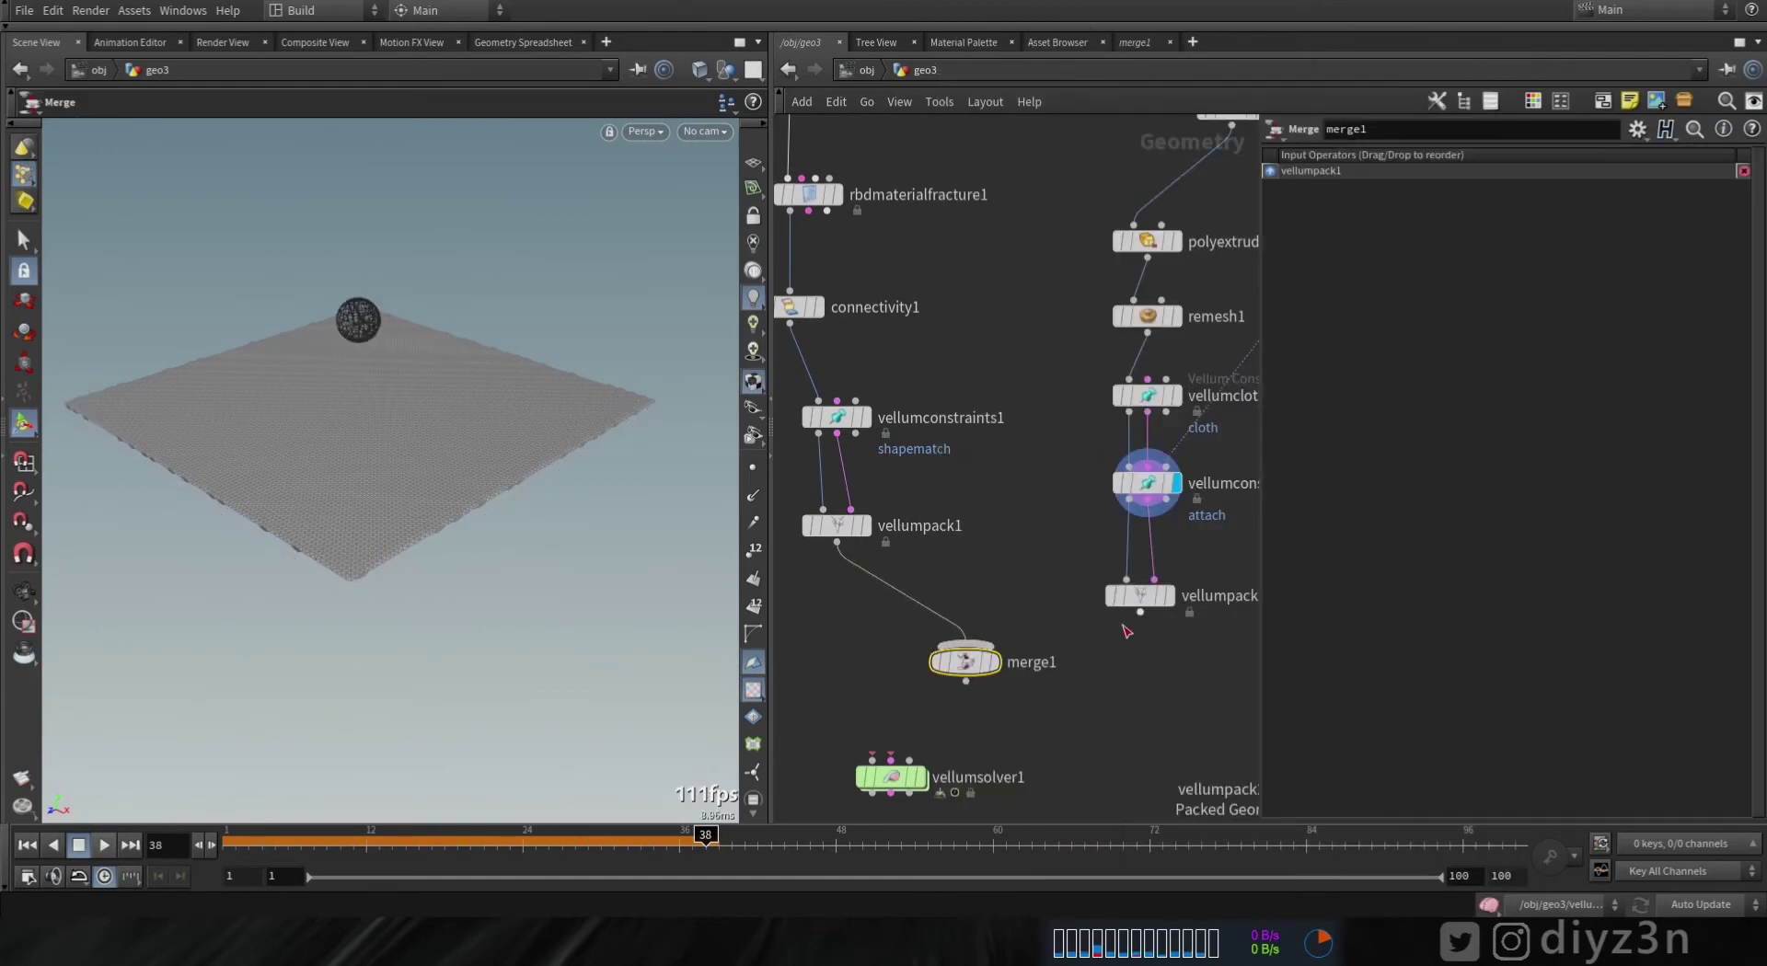
{"action": "left_click", "coordinate": [1013, 633]}
{"action": "left_click", "coordinate": [995, 662]}
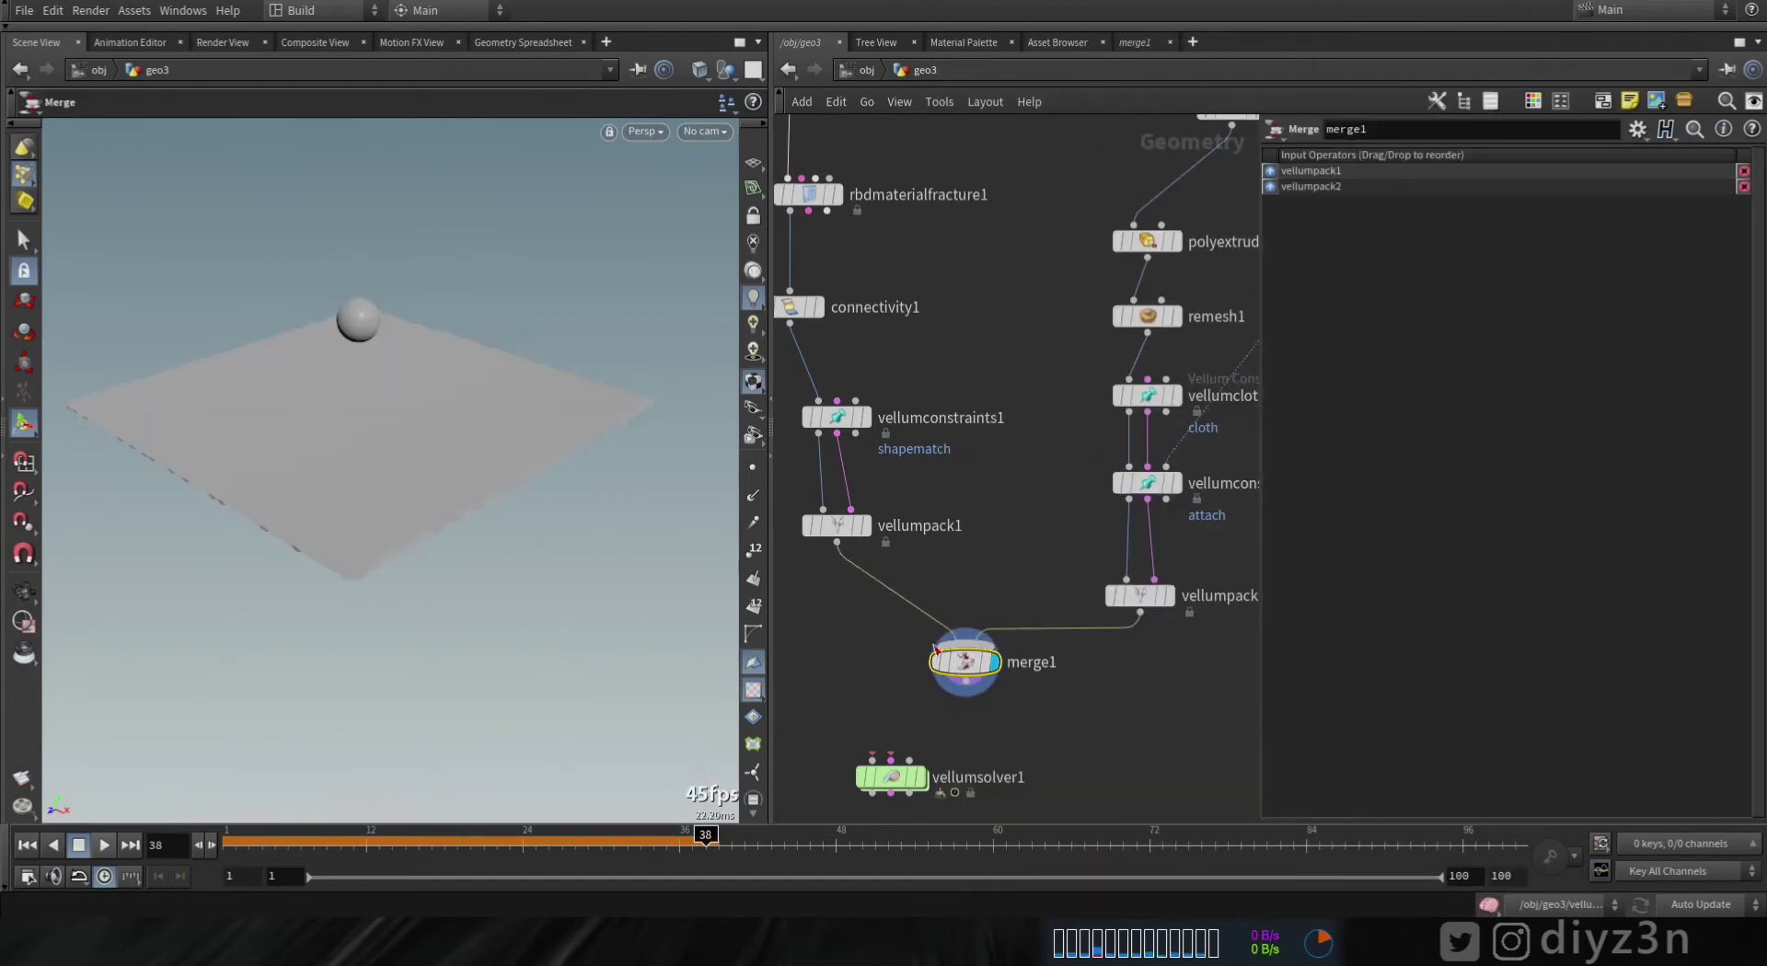
- Insert a Vellum Unpack node between the Merge node and the Vellum Solver, and connect the merge output to it
{"action": "middle_click_drag", "start_coordinate": [935, 647], "coordinate": [906, 457]}
{"action": "left_click_drag", "start_coordinate": [859, 588], "coordinate": [944, 660]}
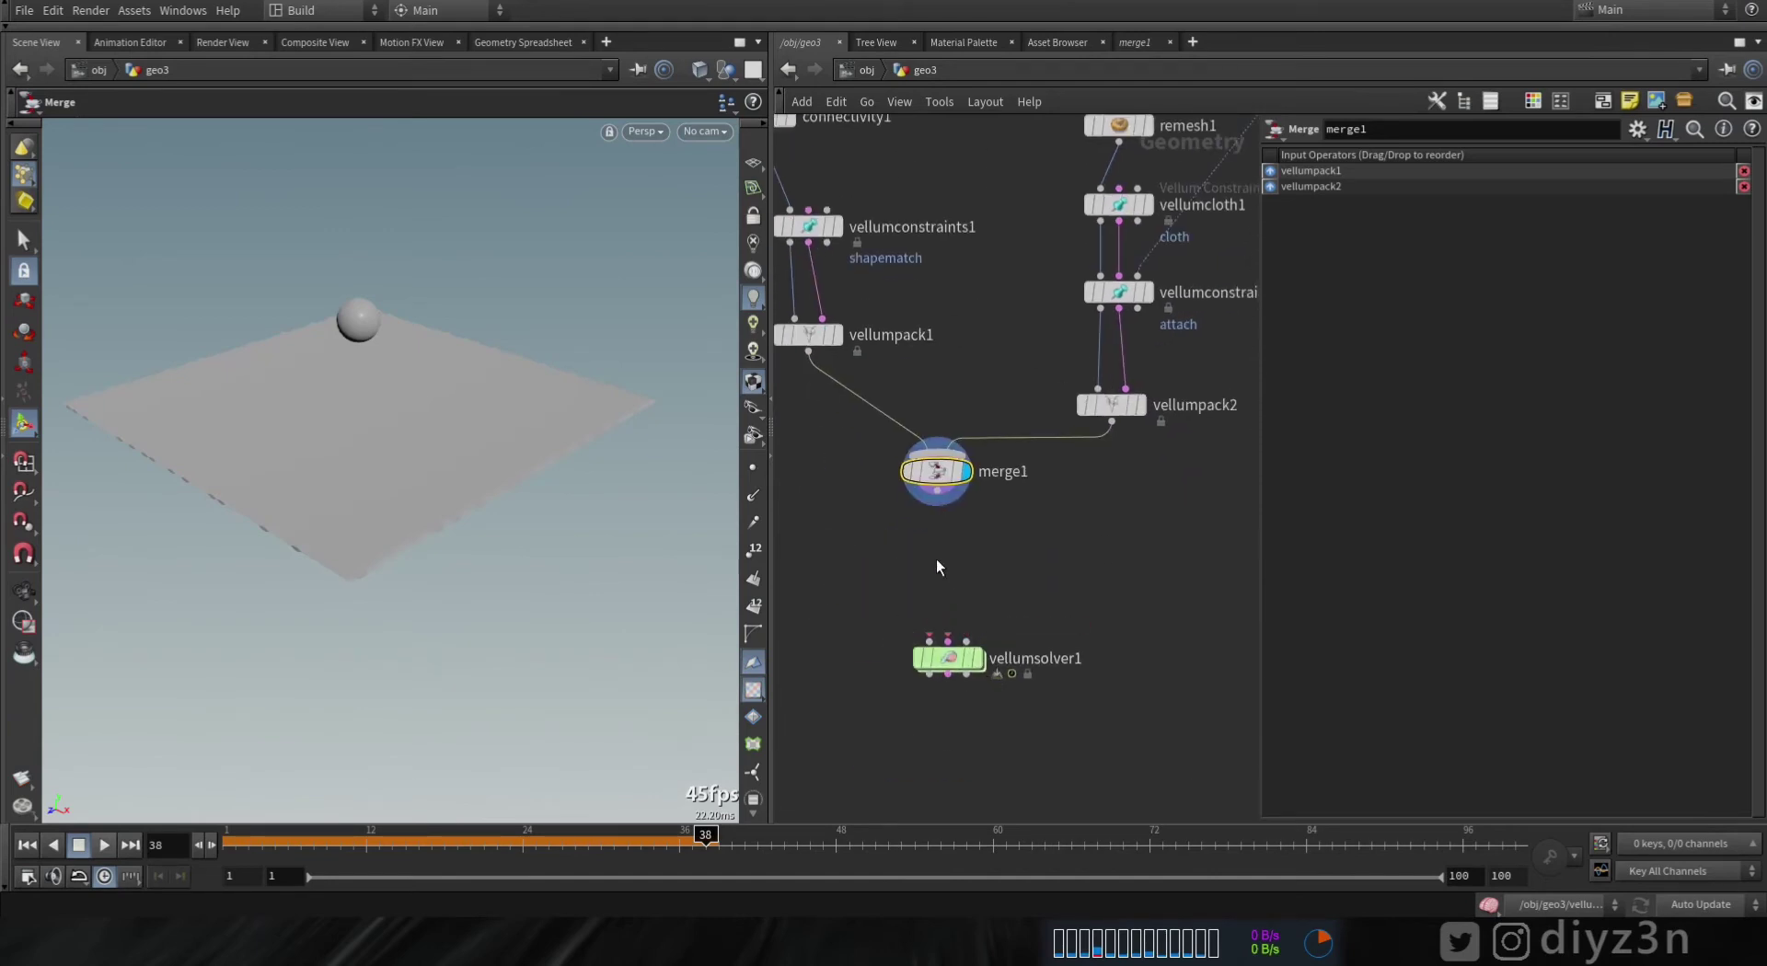
{"action": "key", "text": "Tab"}
{"action": "mouse_move", "coordinate": [1012, 699]}
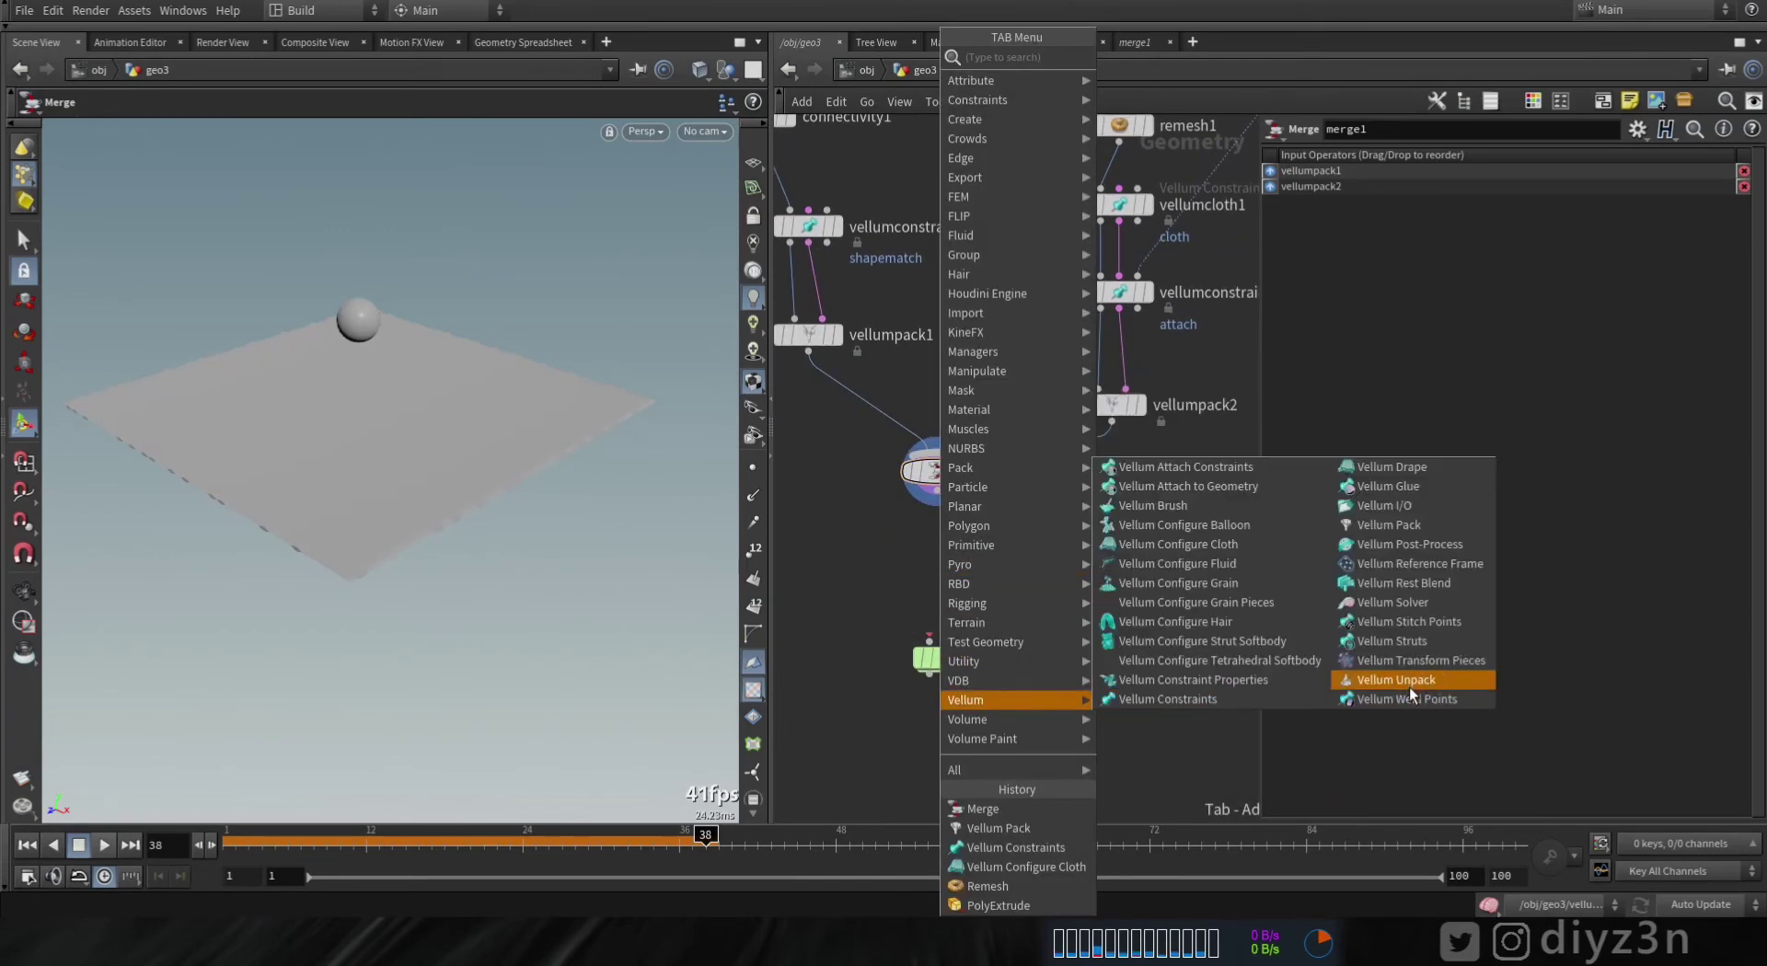
{"action": "left_click", "coordinate": [1394, 681]}
{"action": "left_click", "coordinate": [941, 593]}
{"action": "left_click", "coordinate": [937, 503]}
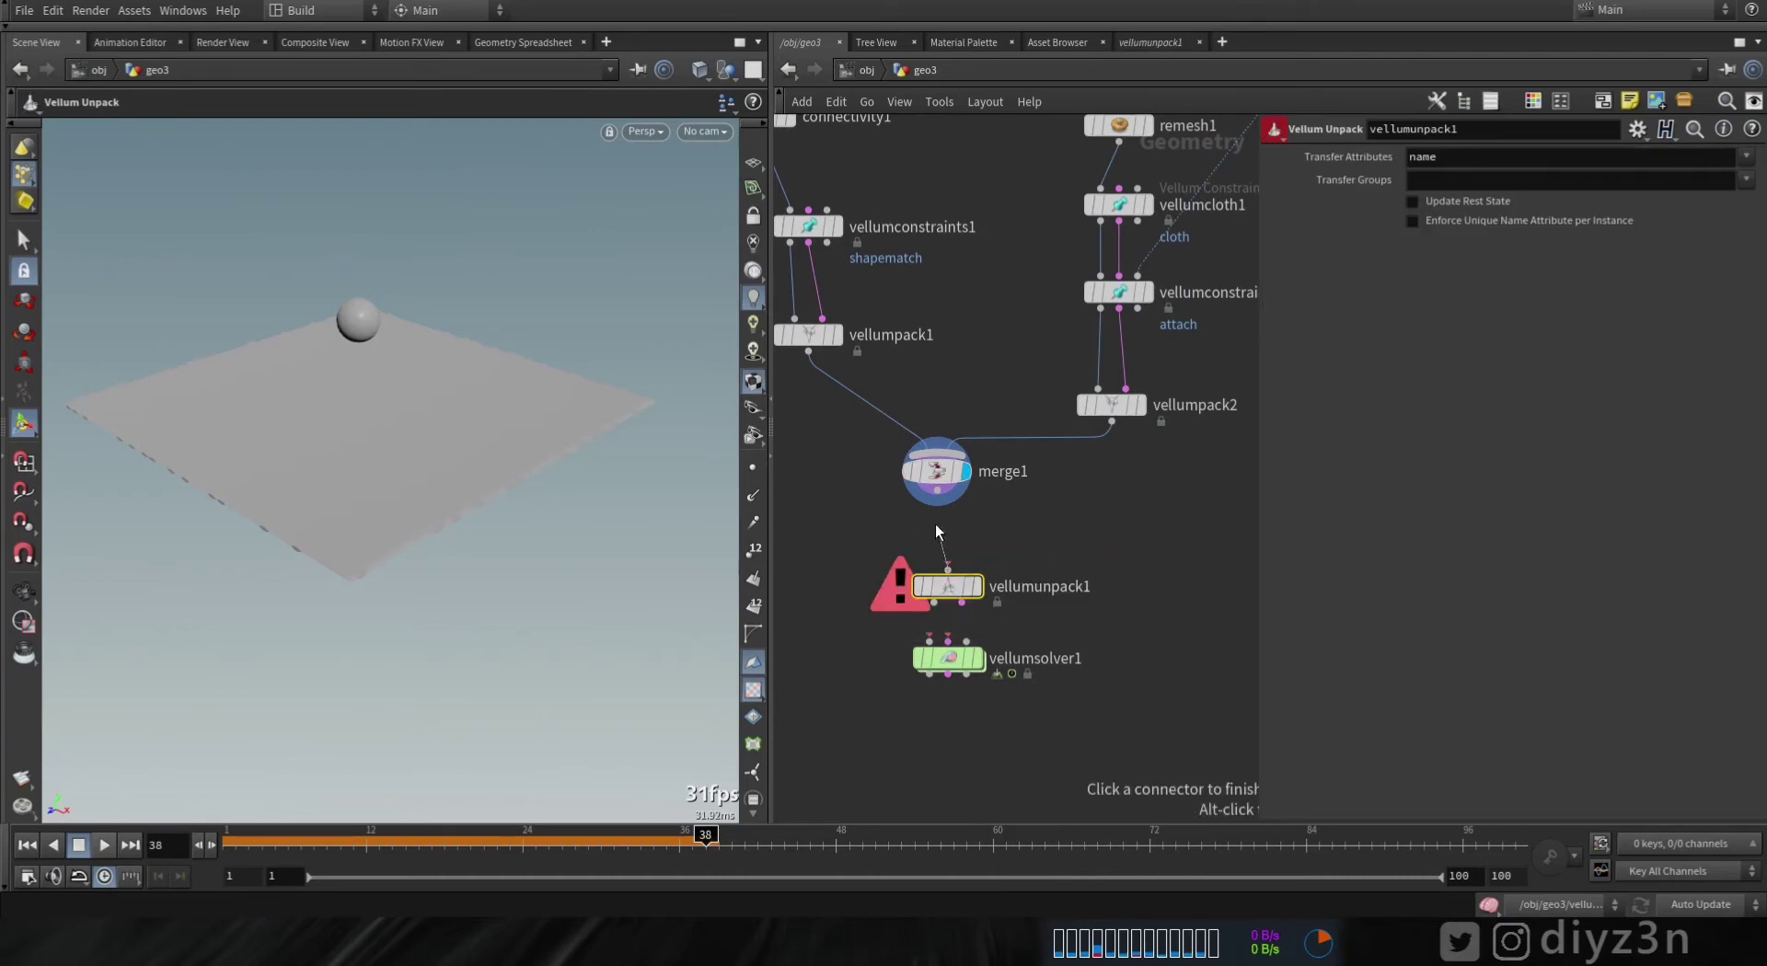
{"action": "left_click", "coordinate": [949, 572]}
{"action": "left_click_drag", "start_coordinate": [953, 575], "coordinate": [941, 537]}
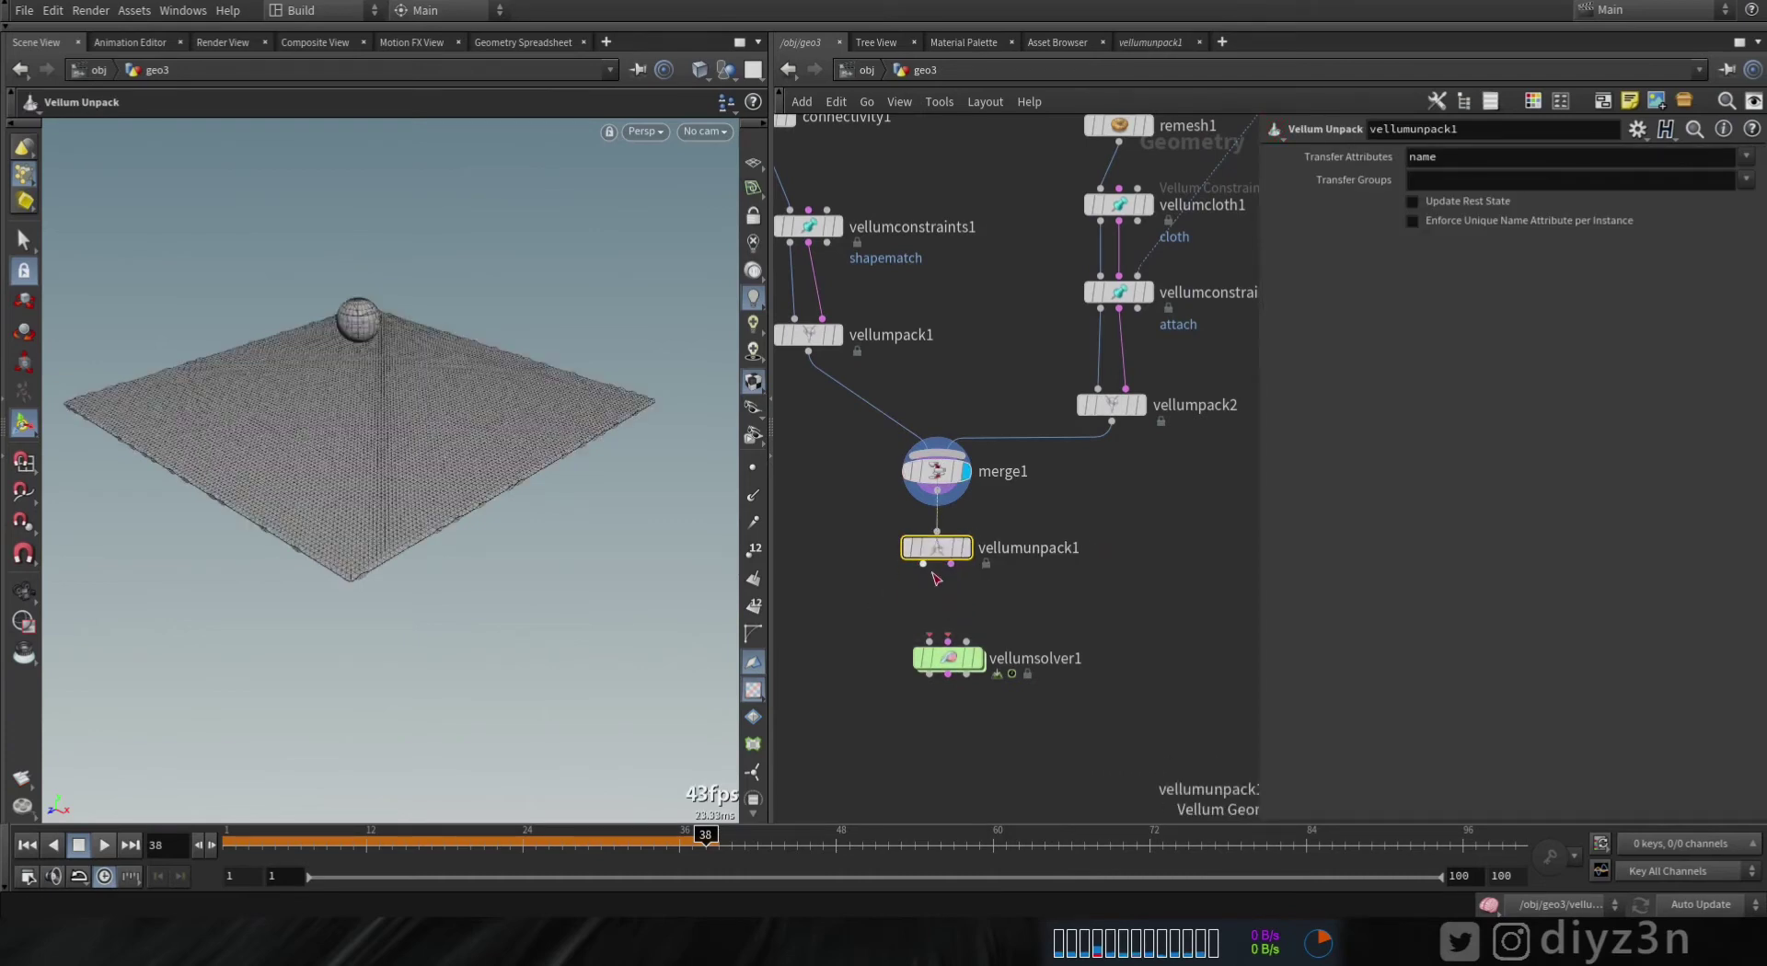
- Wire the Vellum Unpack outputs into the Vellum Solver, display the solver and play the simulation from frame 1
{"action": "left_click", "coordinate": [949, 639]}
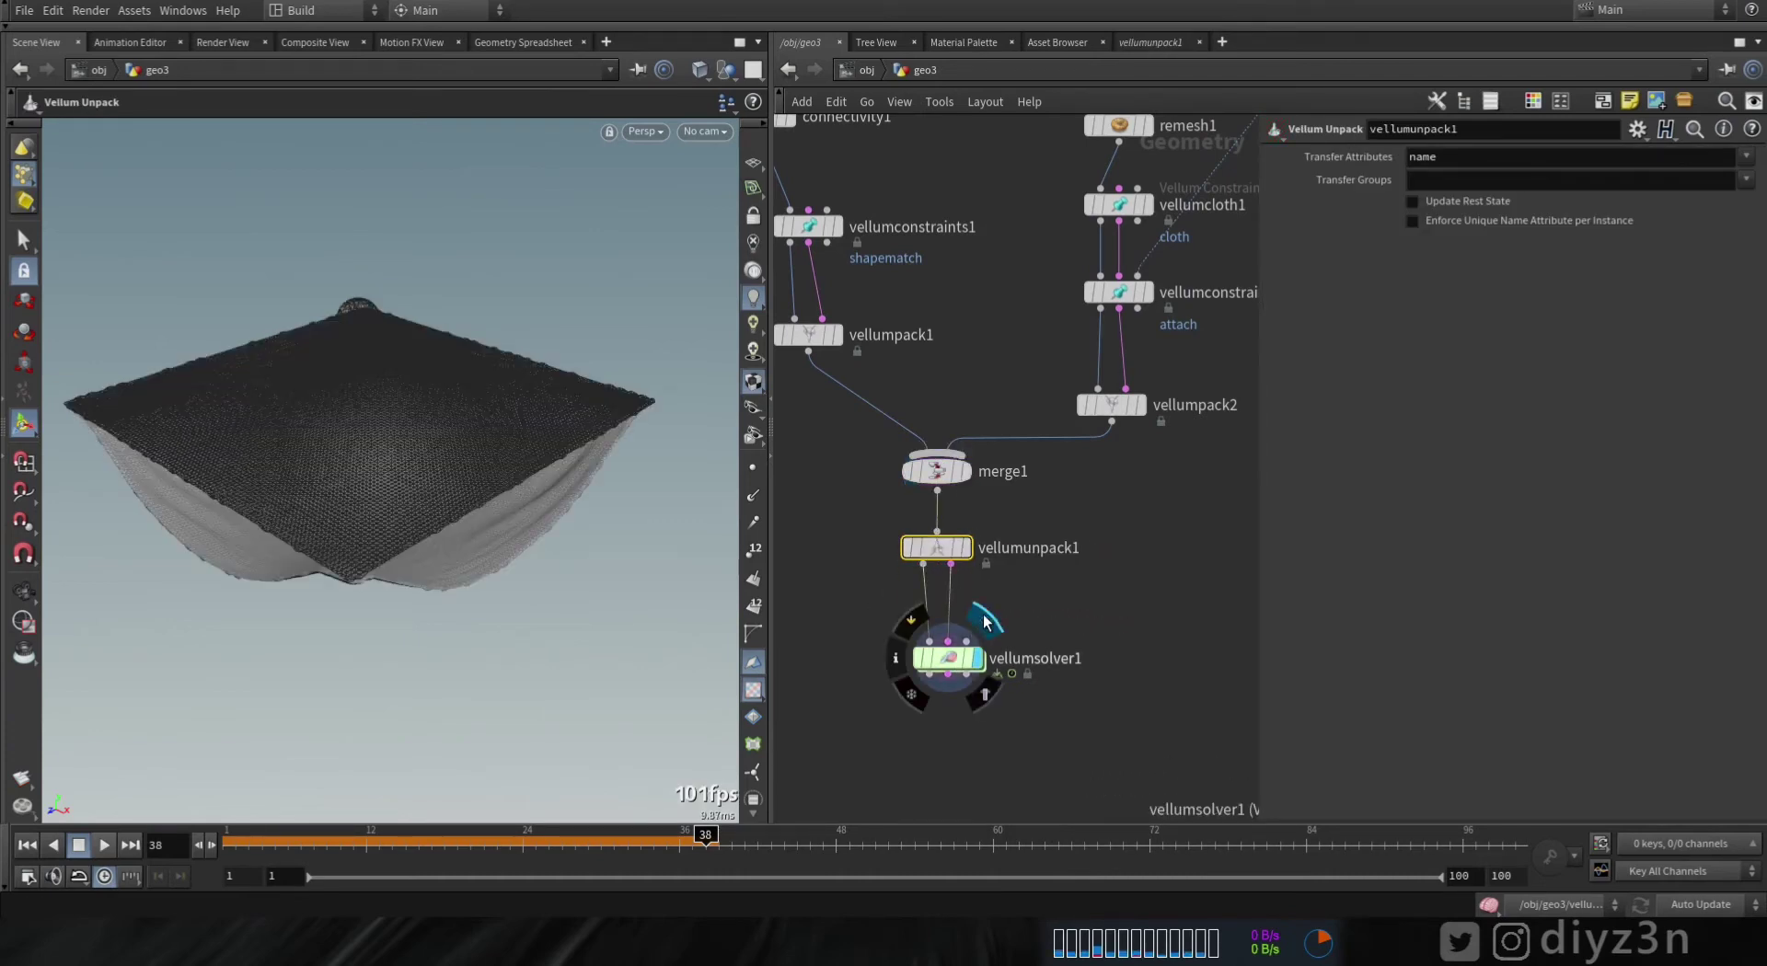
{"action": "left_click", "coordinate": [952, 662]}
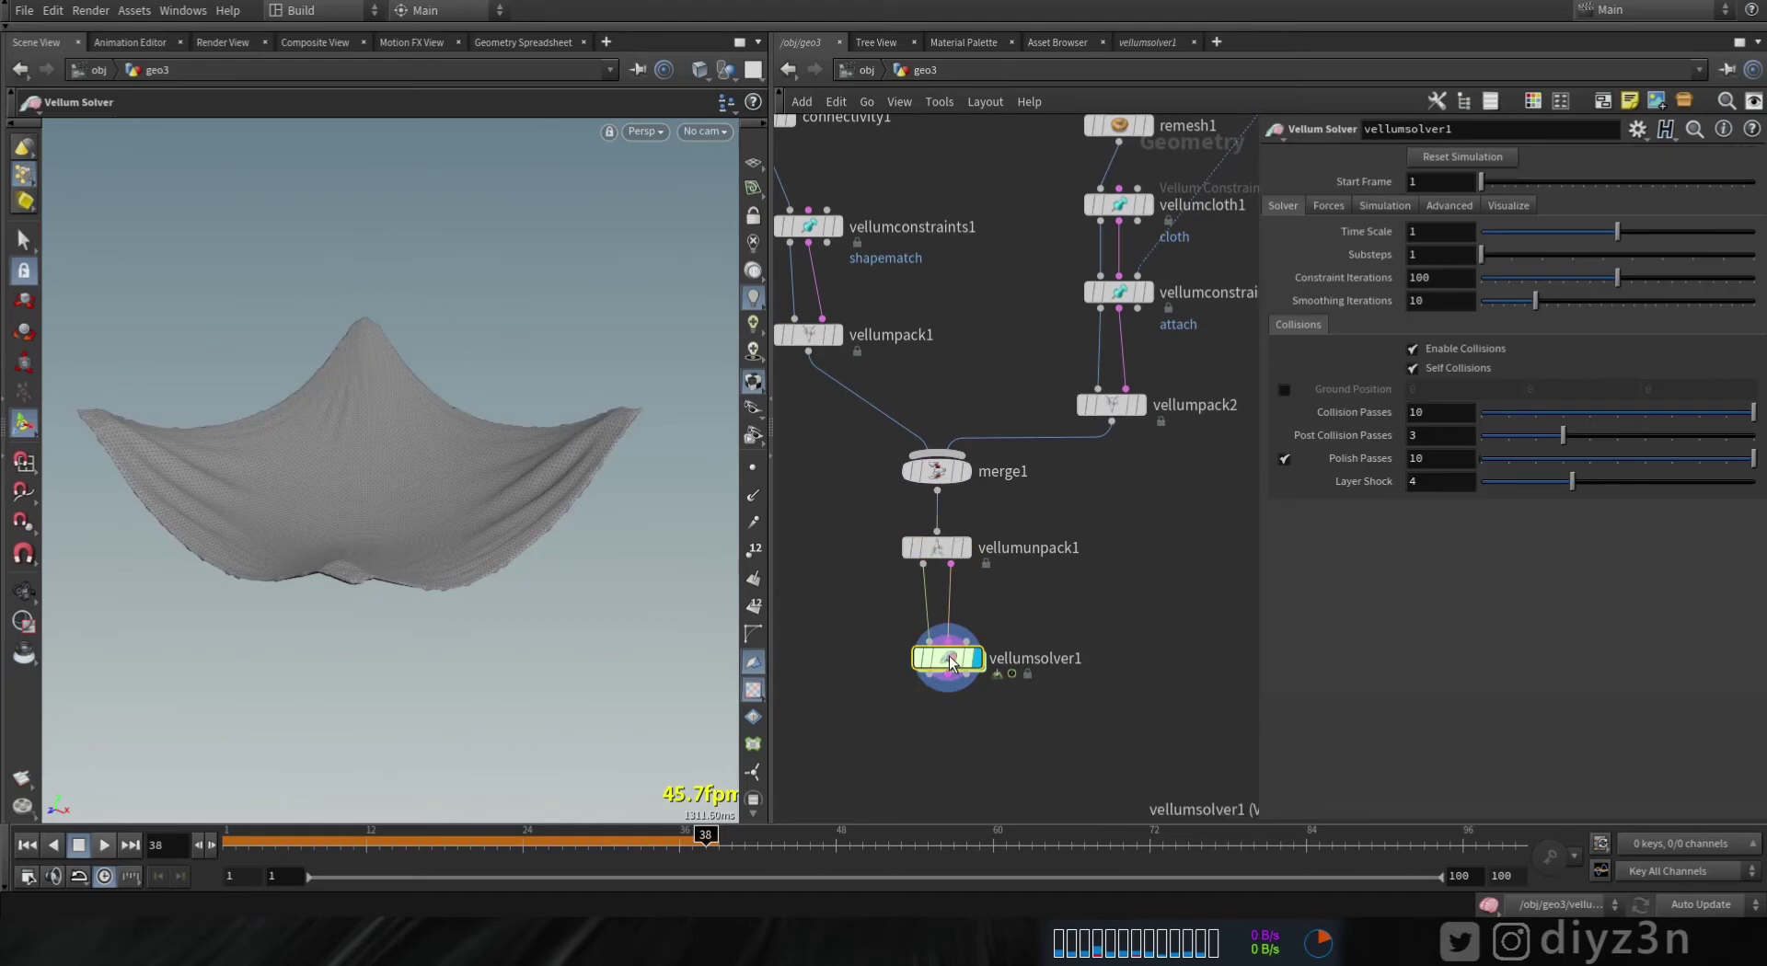
{"action": "left_click", "coordinate": [27, 846]}
{"action": "left_click", "coordinate": [105, 845]}
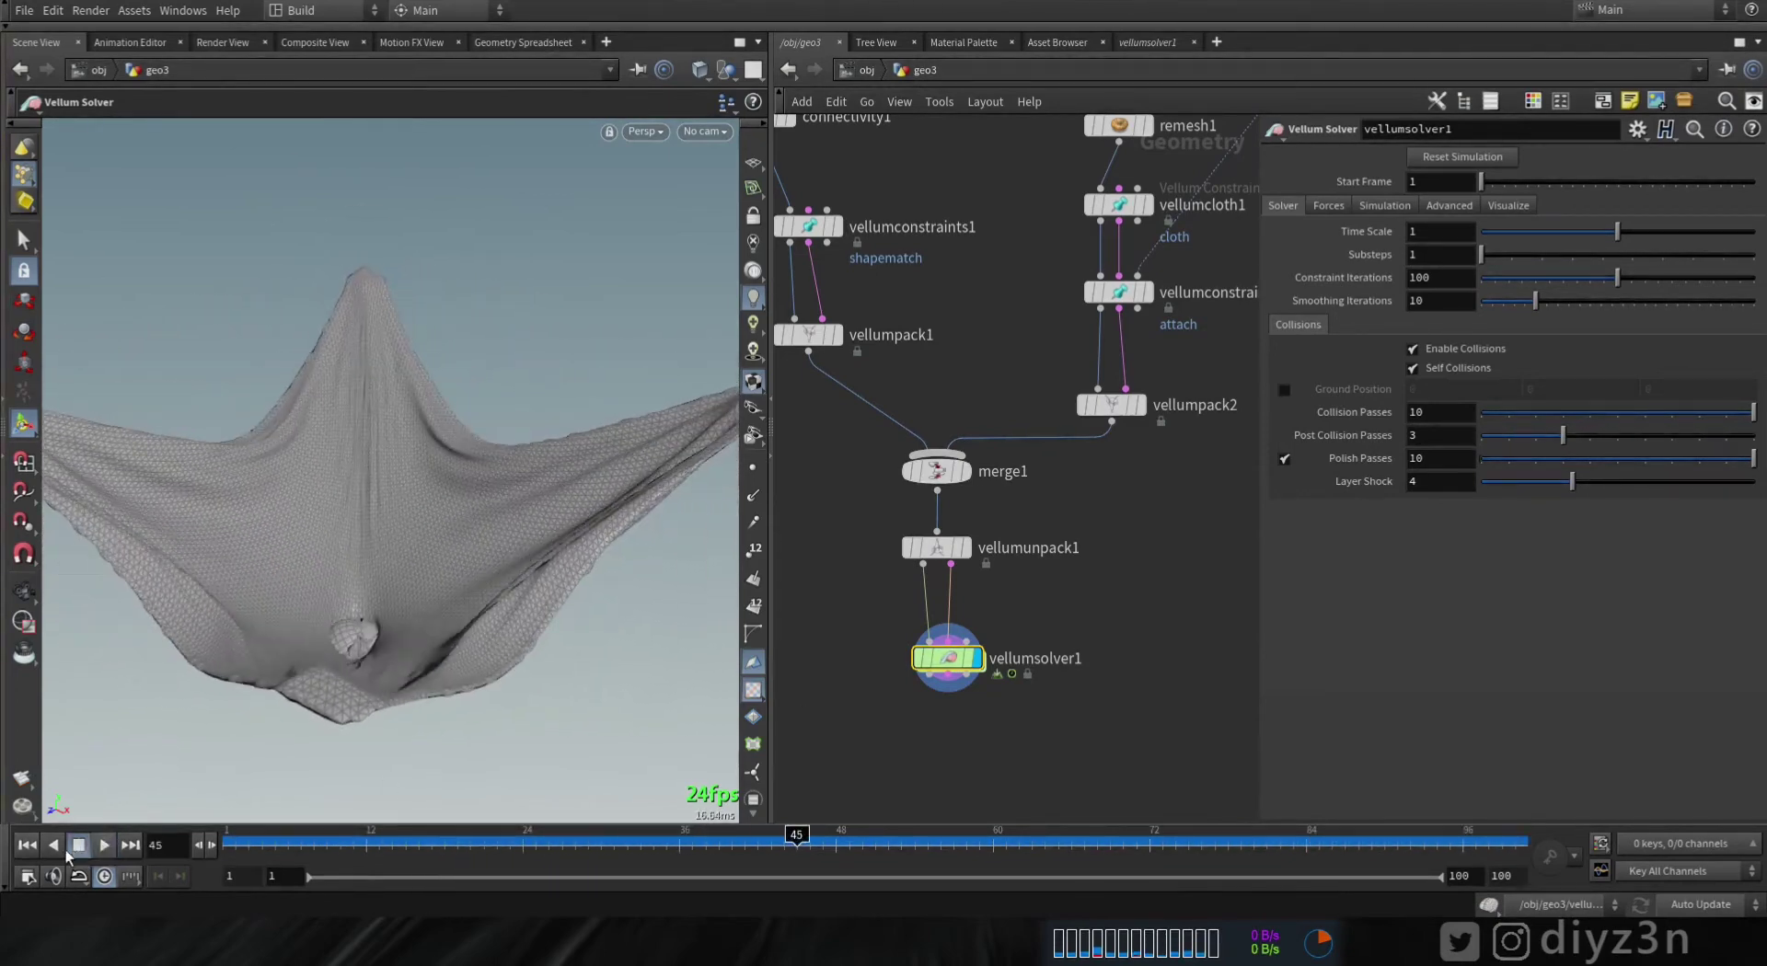
{"action": "left_click", "coordinate": [31, 847]}
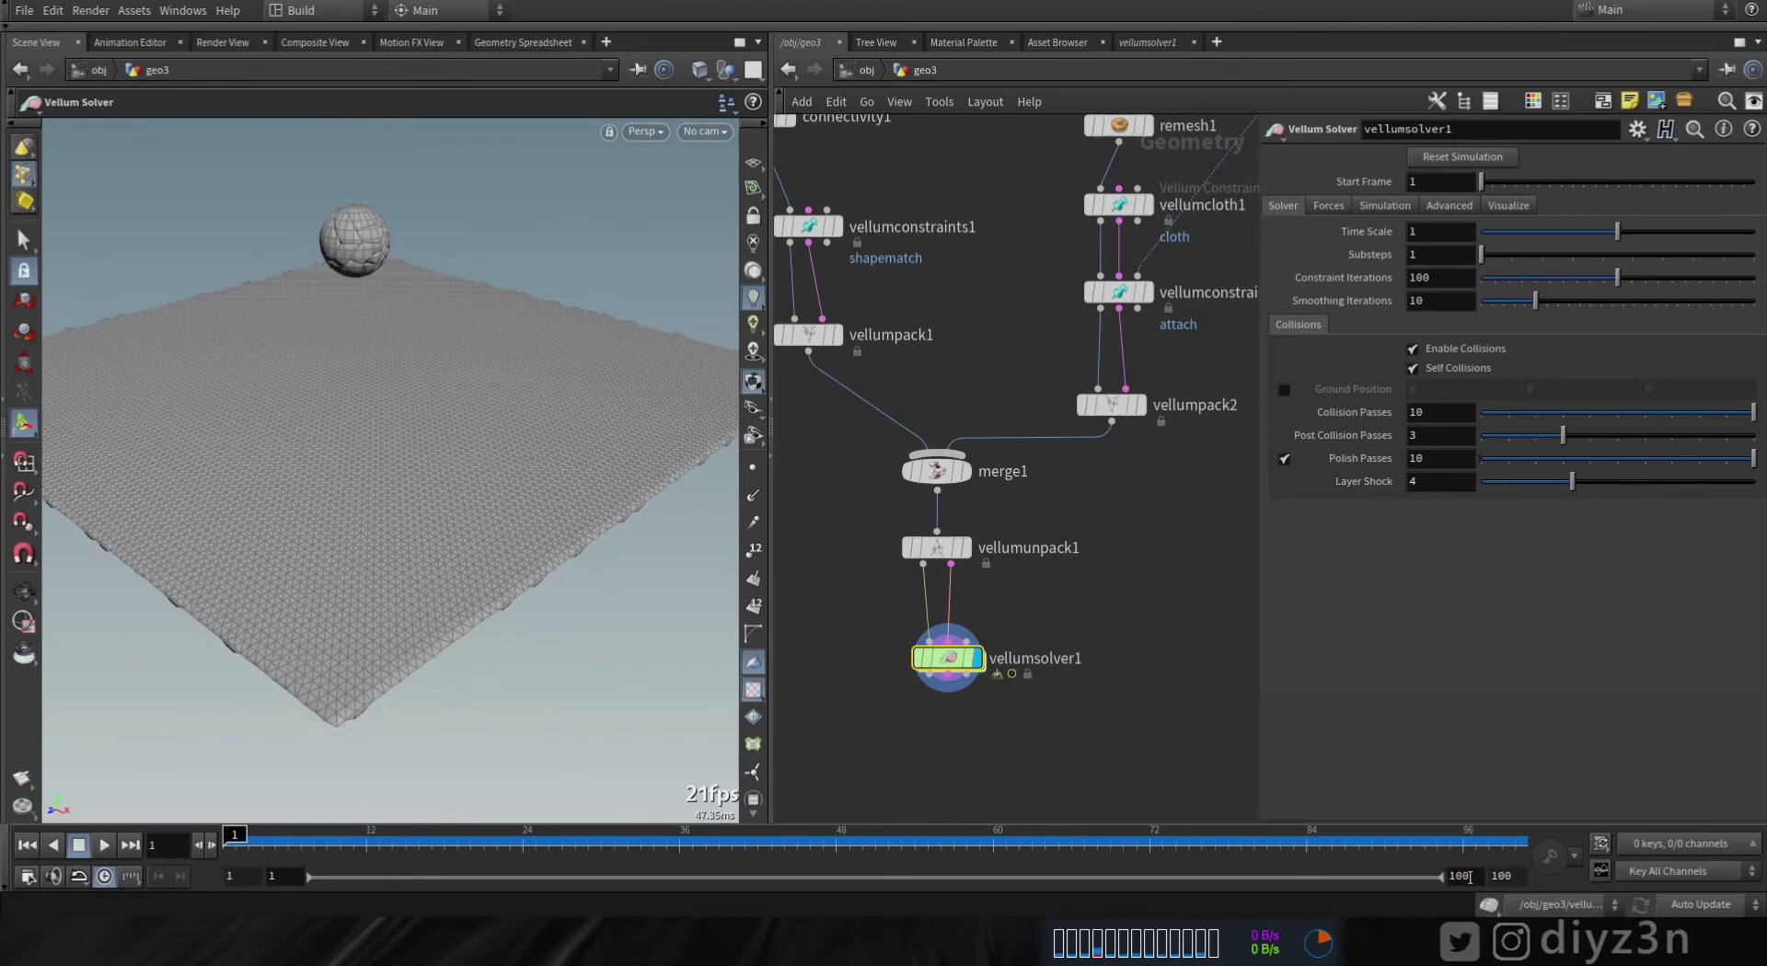
- Extend the timeline's end frame to 240, play the simulation and return to the first frame
{"action": "key", "text": "Return"}
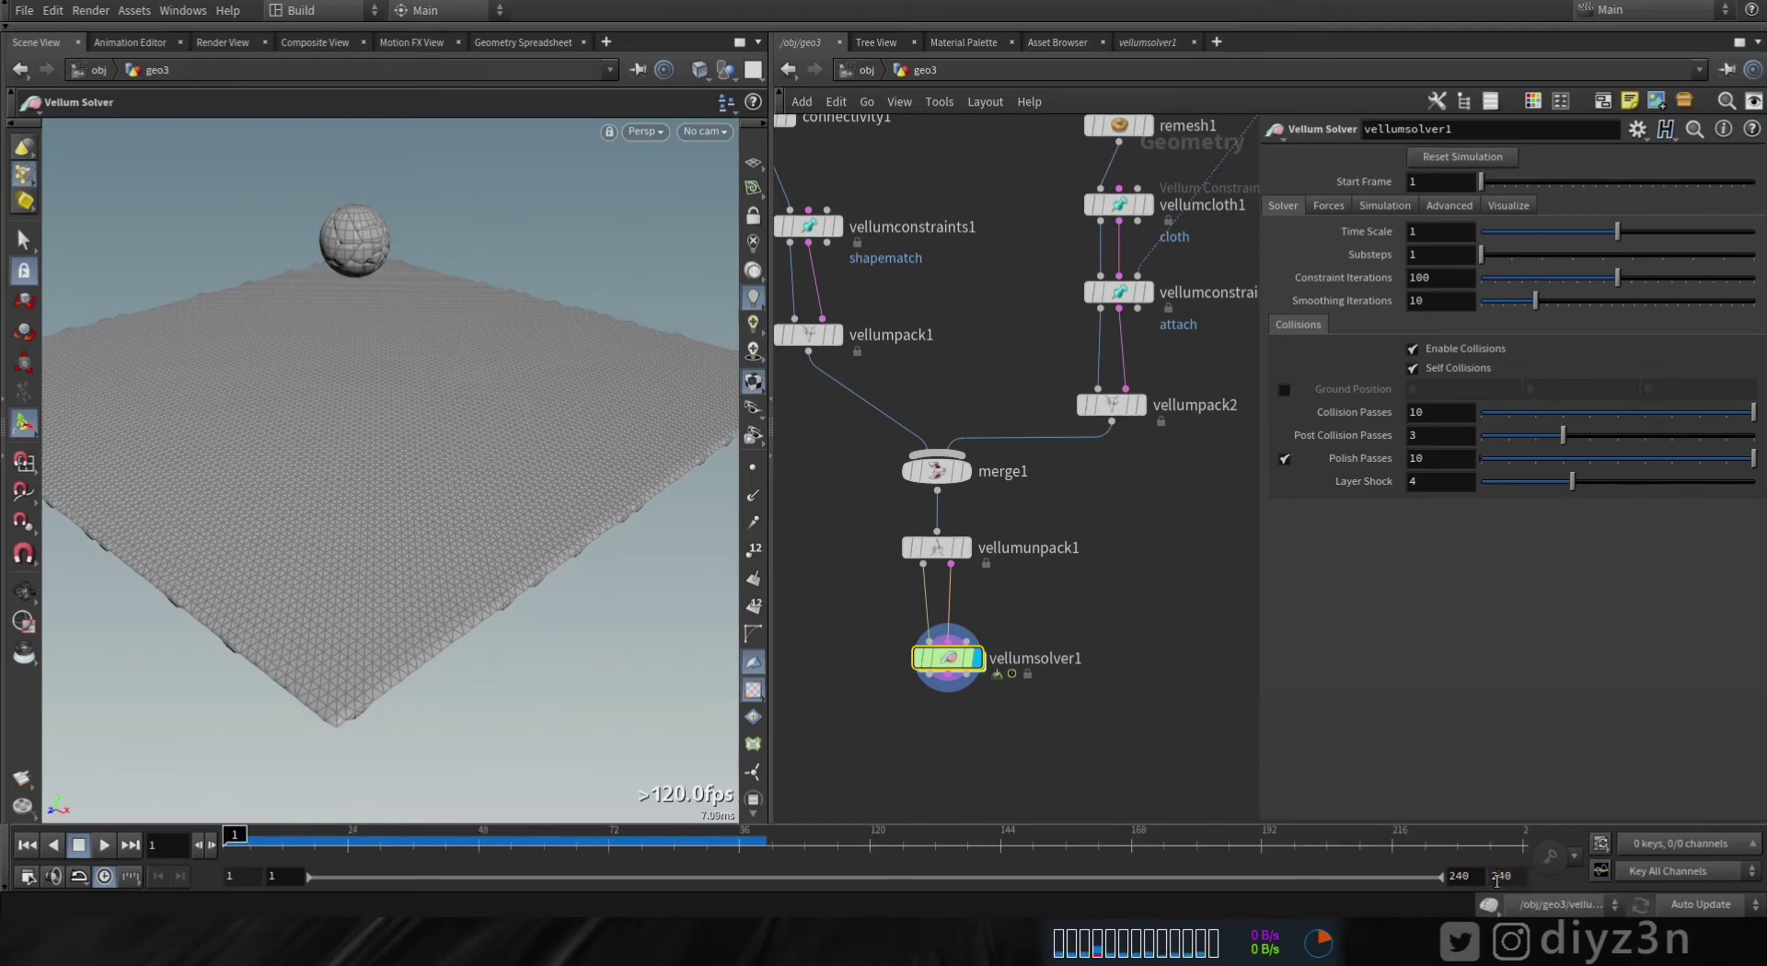
{"action": "left_click", "coordinate": [104, 845]}
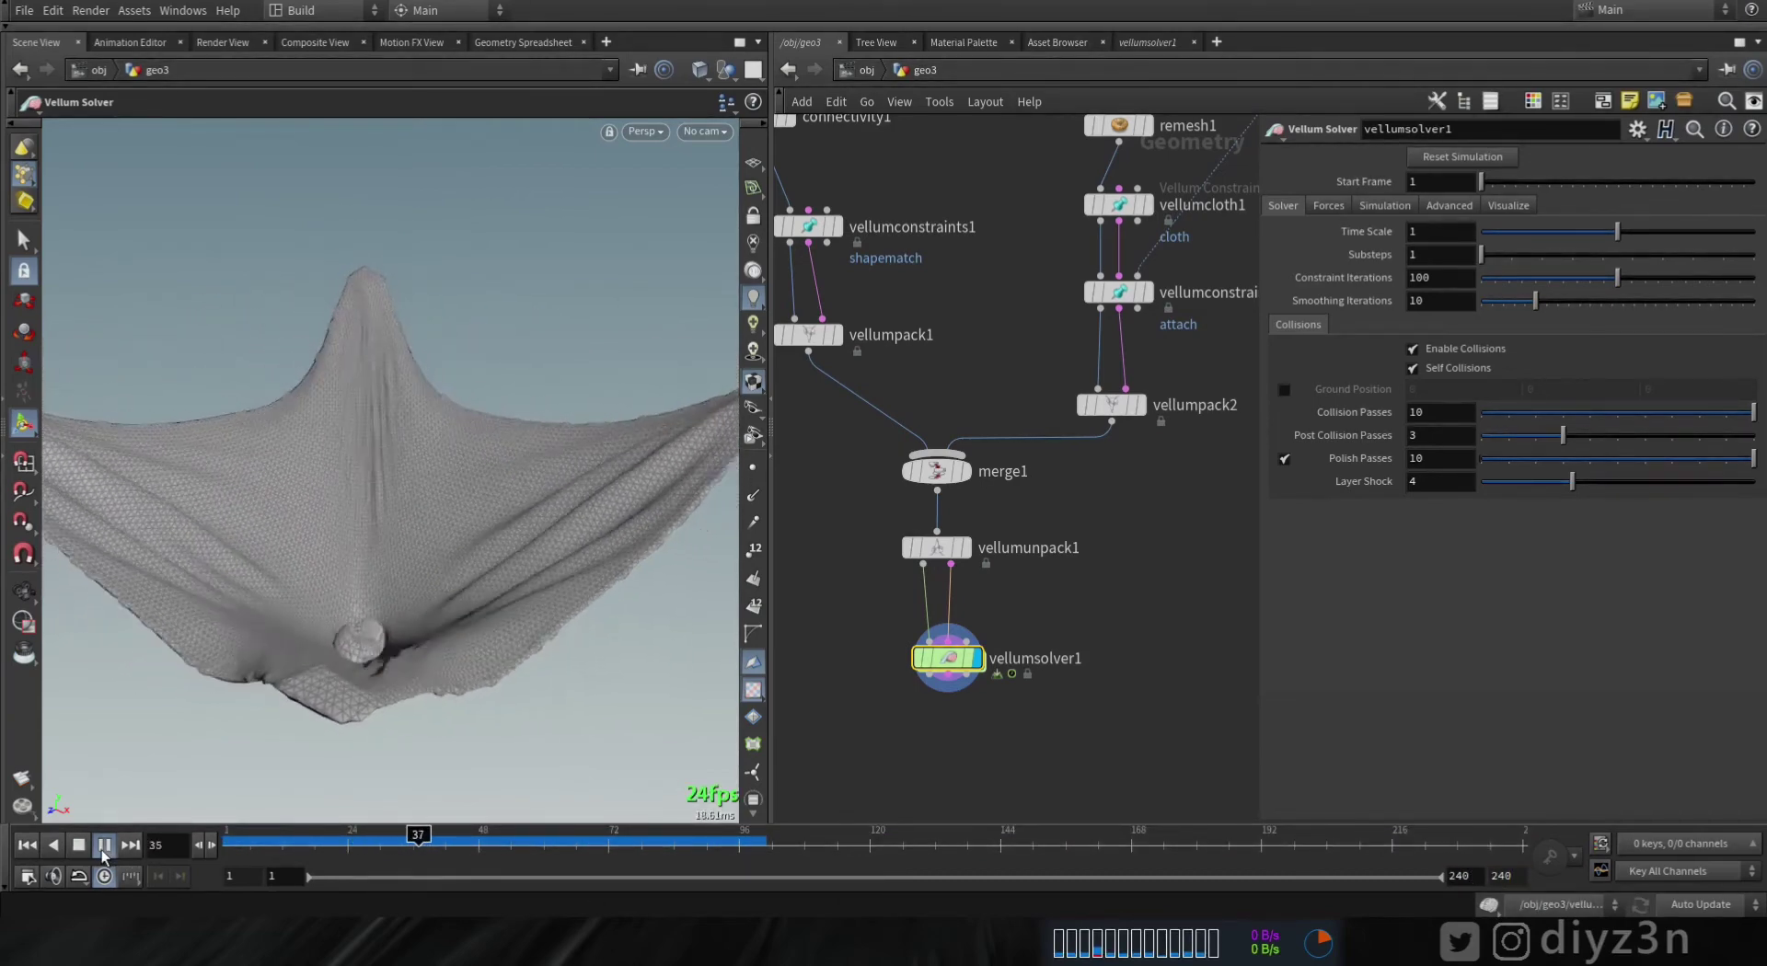
{"action": "left_click", "coordinate": [79, 845]}
{"action": "left_click", "coordinate": [25, 847]}
- Set the source sphere's uniform scale to 1.5
{"action": "middle_click_drag", "start_coordinate": [991, 313], "coordinate": [1152, 661]}
{"action": "left_click_drag", "start_coordinate": [887, 191], "coordinate": [953, 267]}
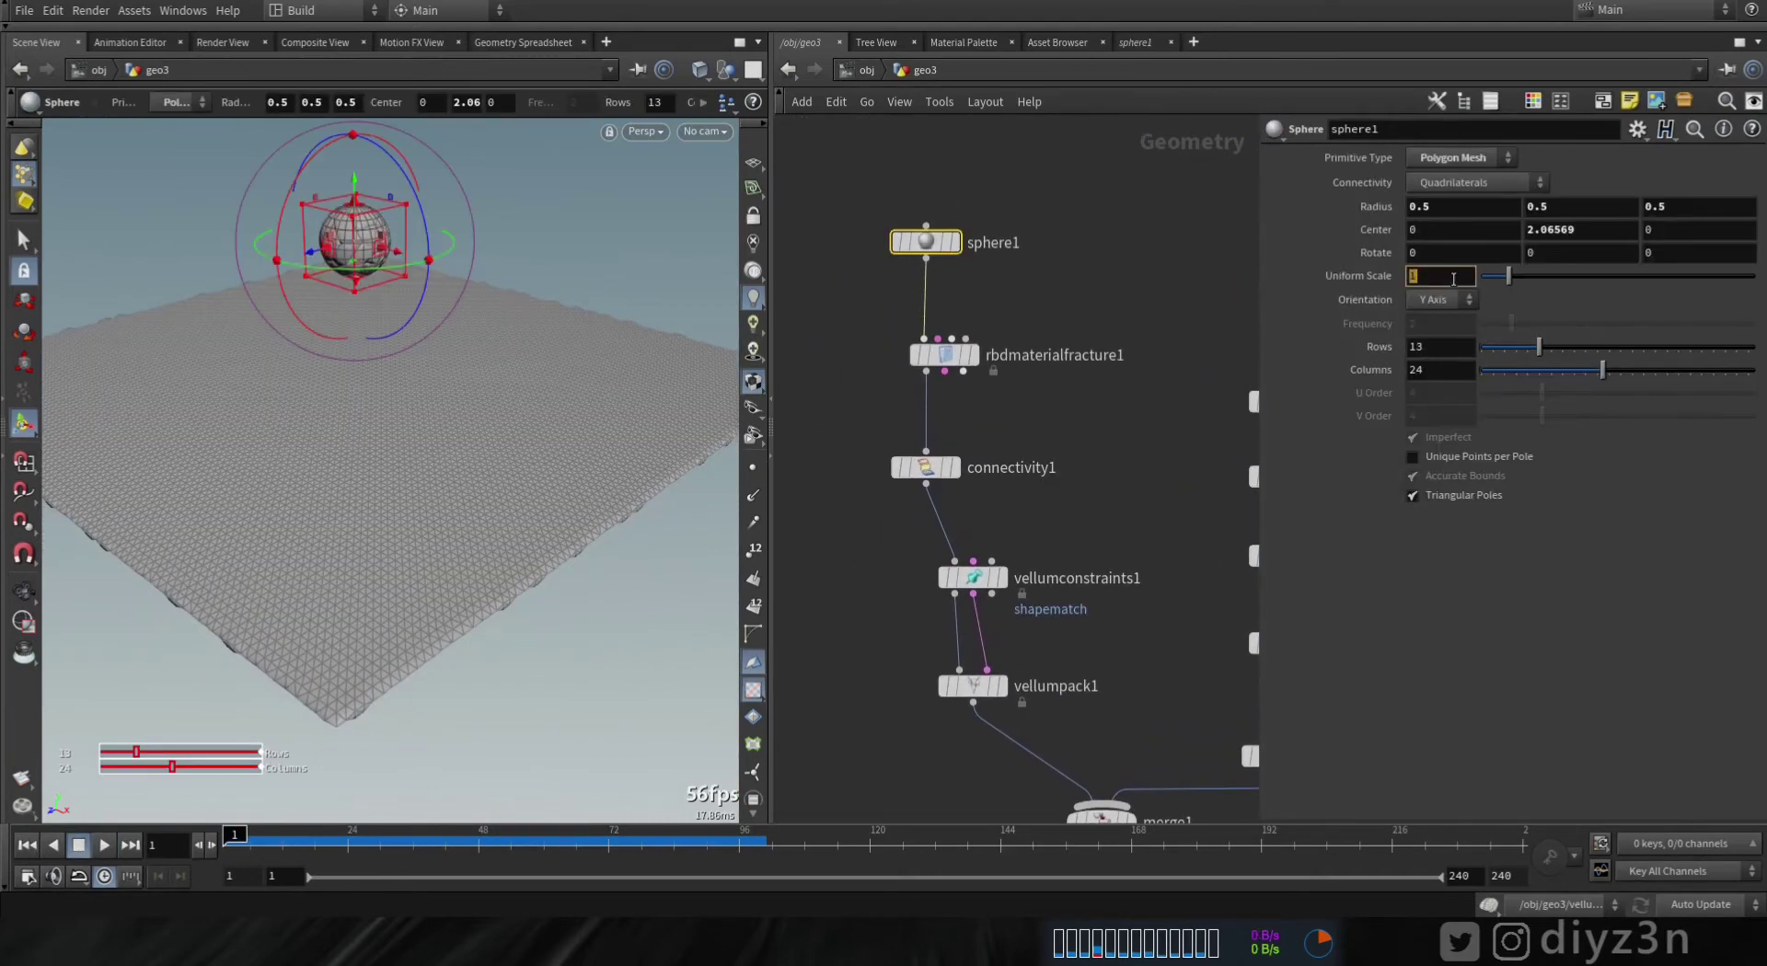
{"action": "middle_click_drag", "start_coordinate": [1186, 509], "coordinate": [1104, 345]}
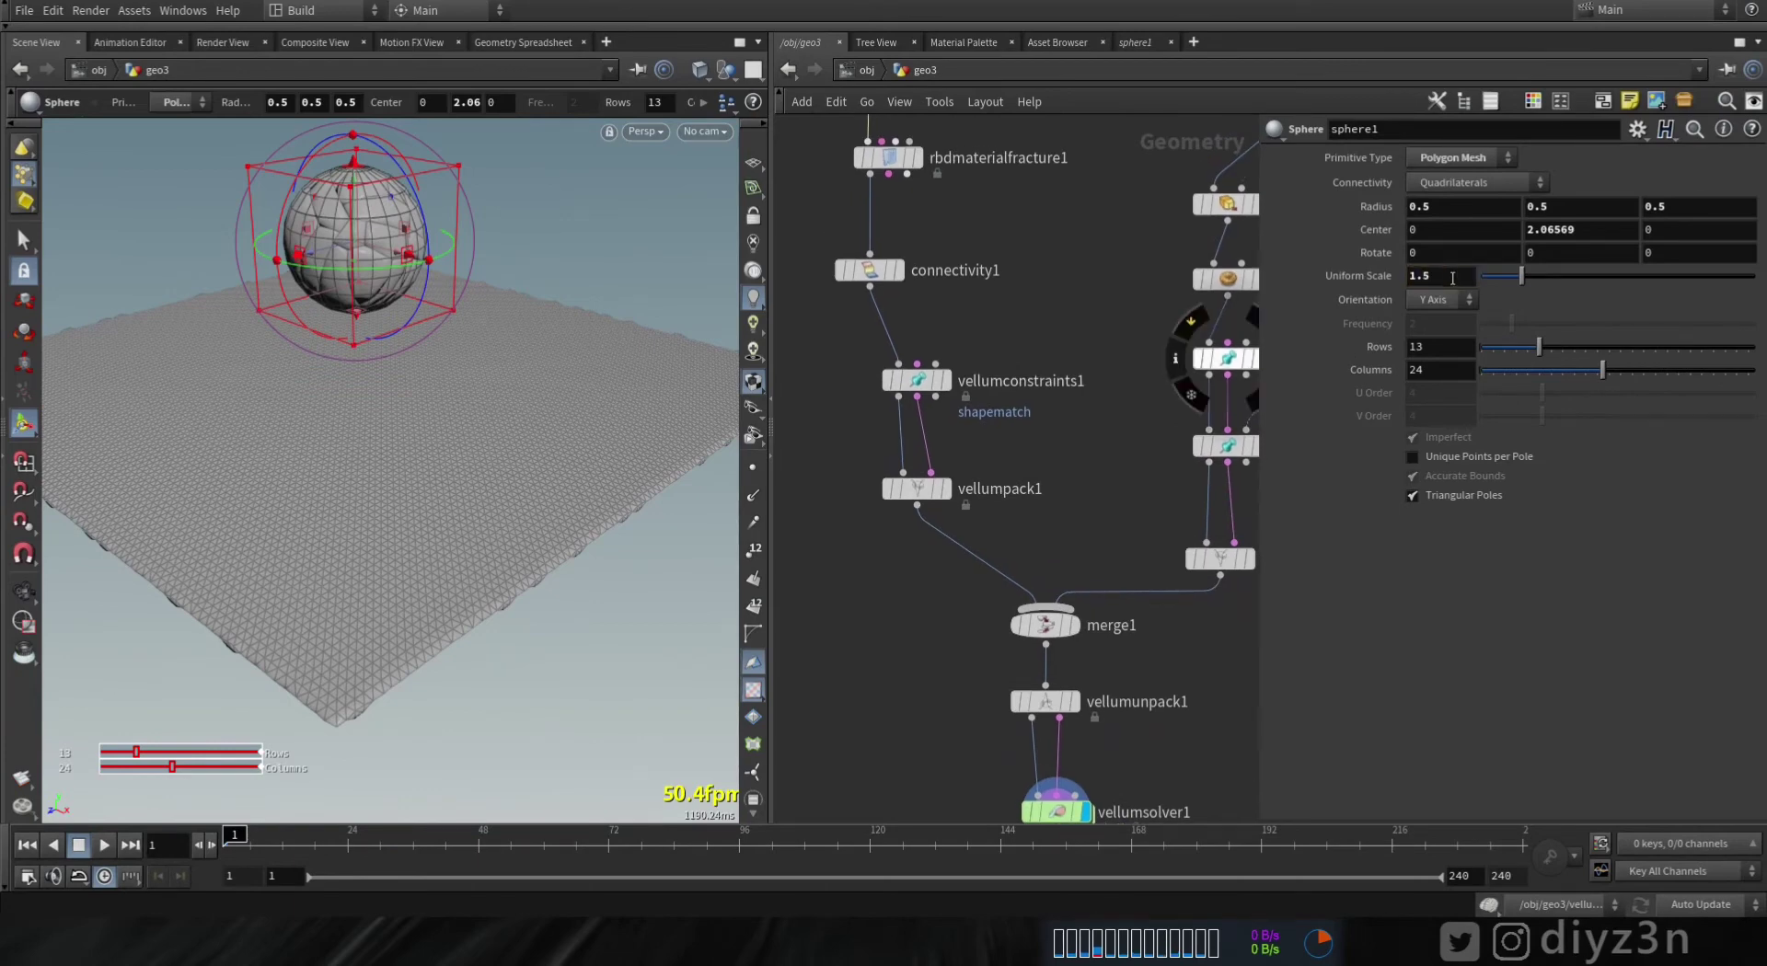
{"action": "middle_click_drag", "start_coordinate": [1093, 470], "coordinate": [1056, 313]}
- Set the Vellum Solver's cache memory to 50000 MB, play the simulation and return to frame 1
{"action": "left_click", "coordinate": [1018, 655]}
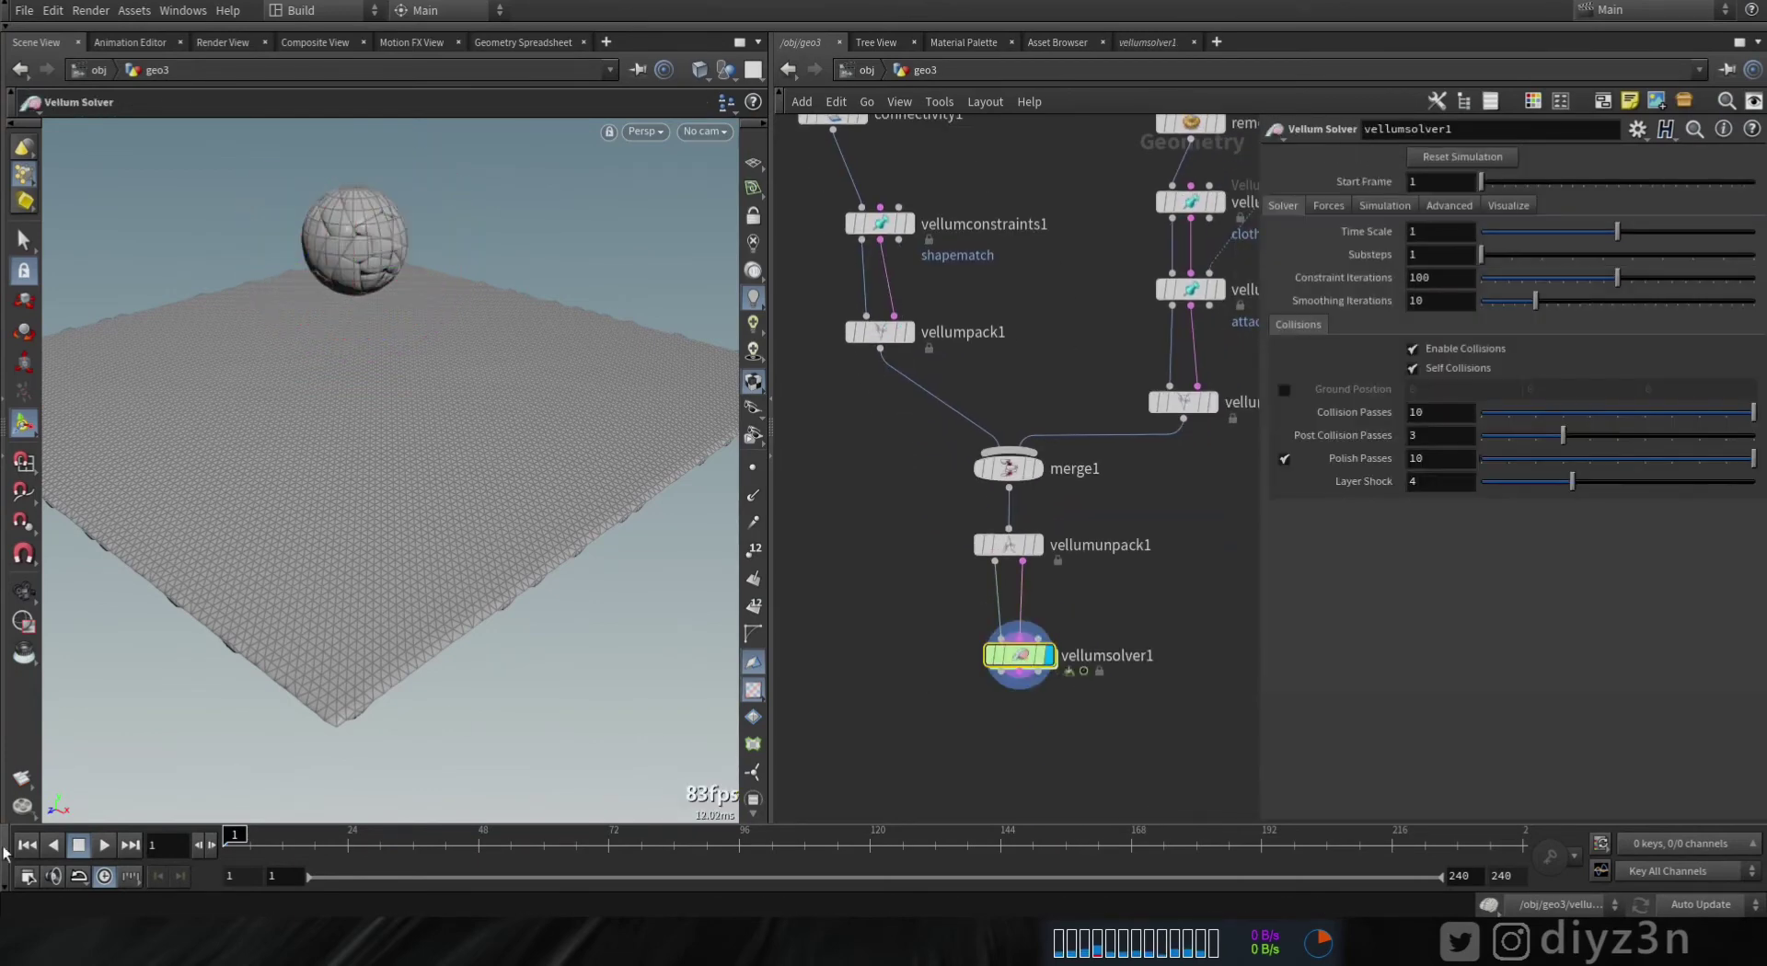
{"action": "left_click", "coordinate": [104, 845]}
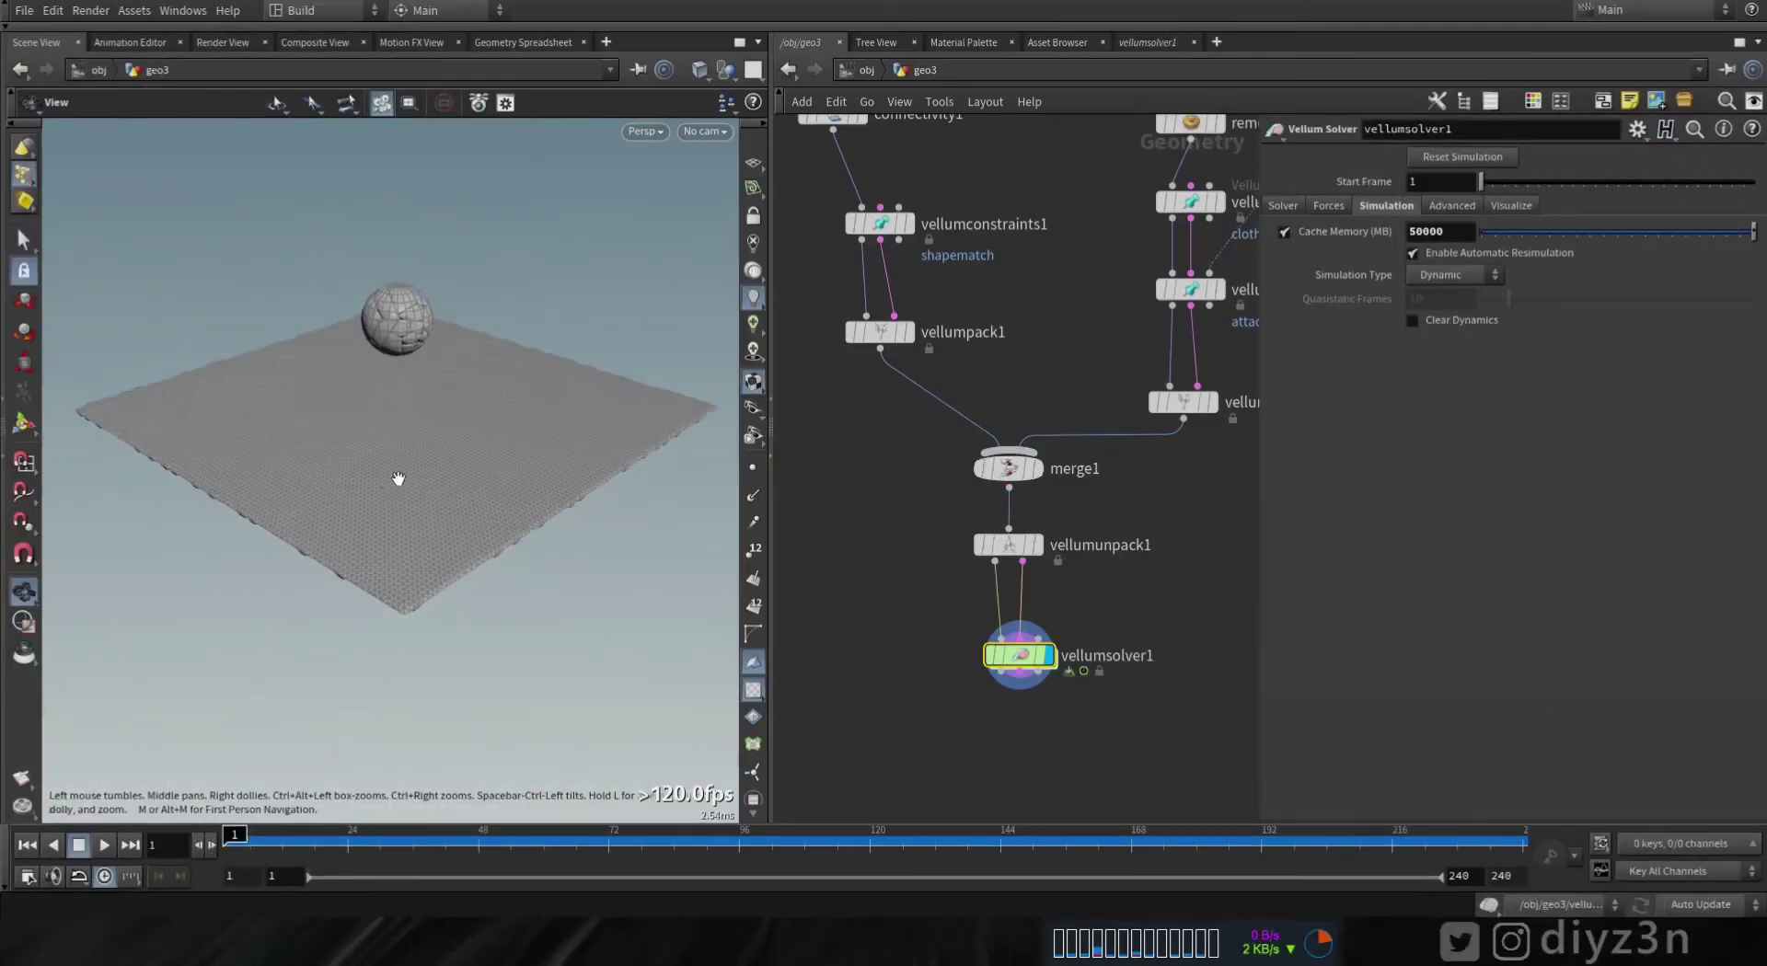
{"action": "left_click", "coordinate": [101, 845]}
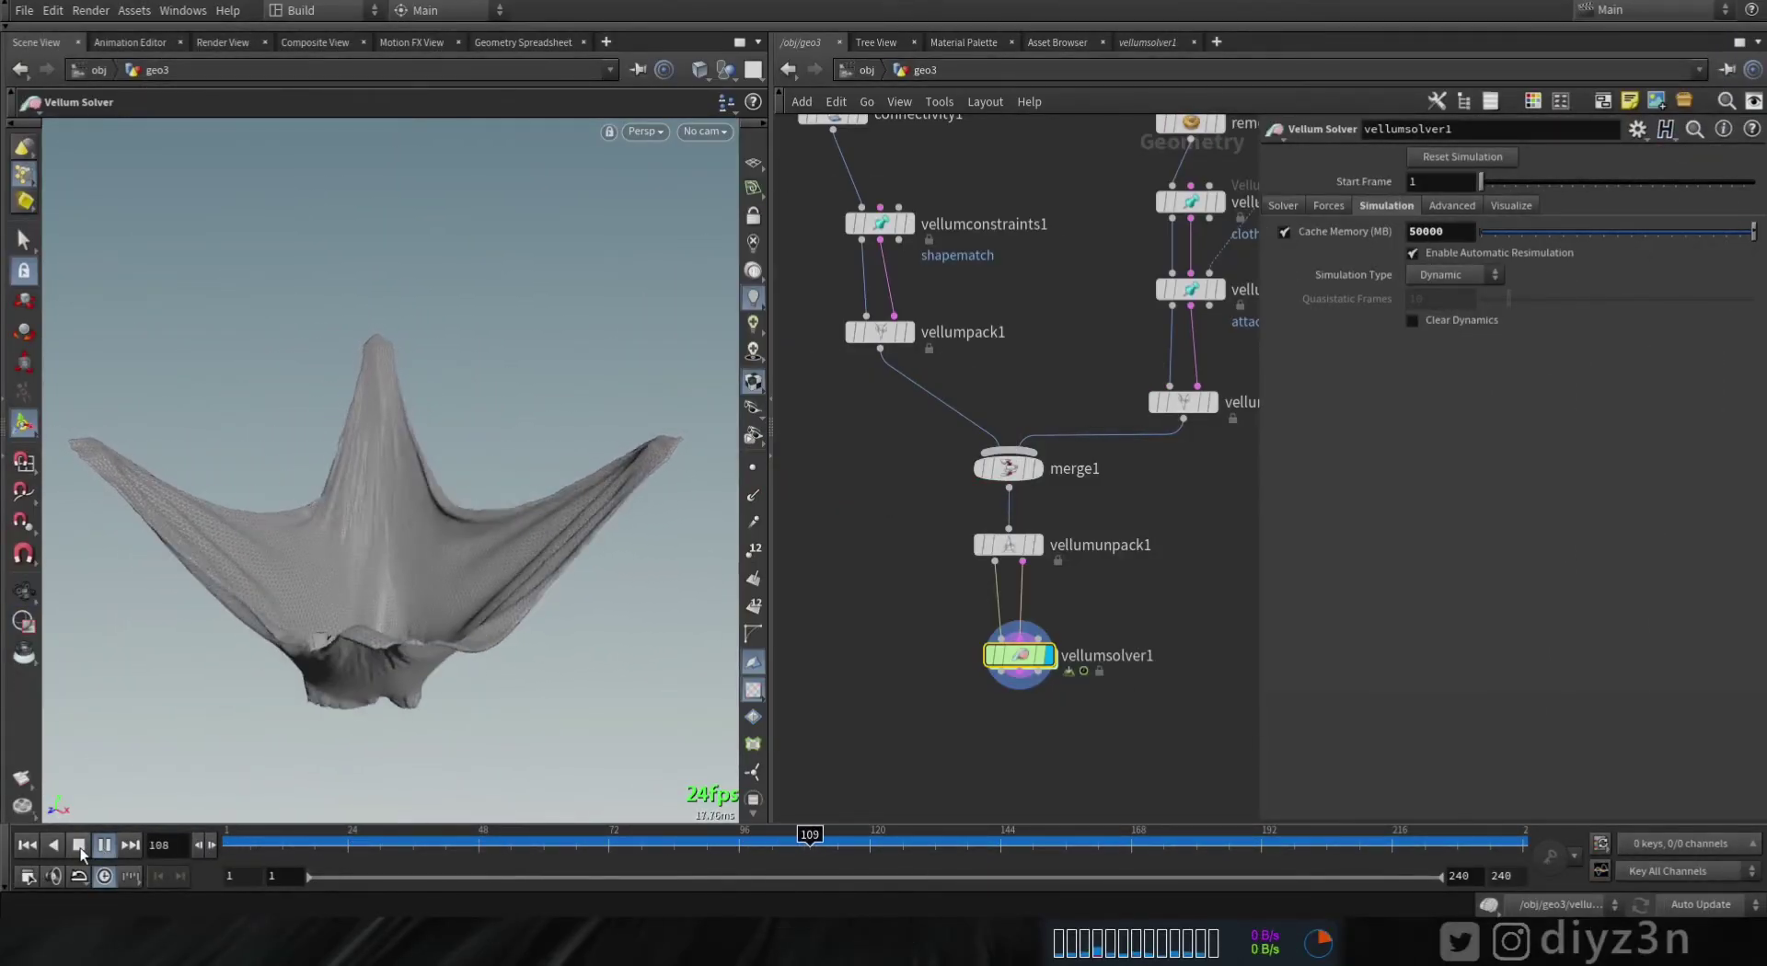
{"action": "left_click", "coordinate": [79, 849]}
{"action": "left_click", "coordinate": [26, 849]}
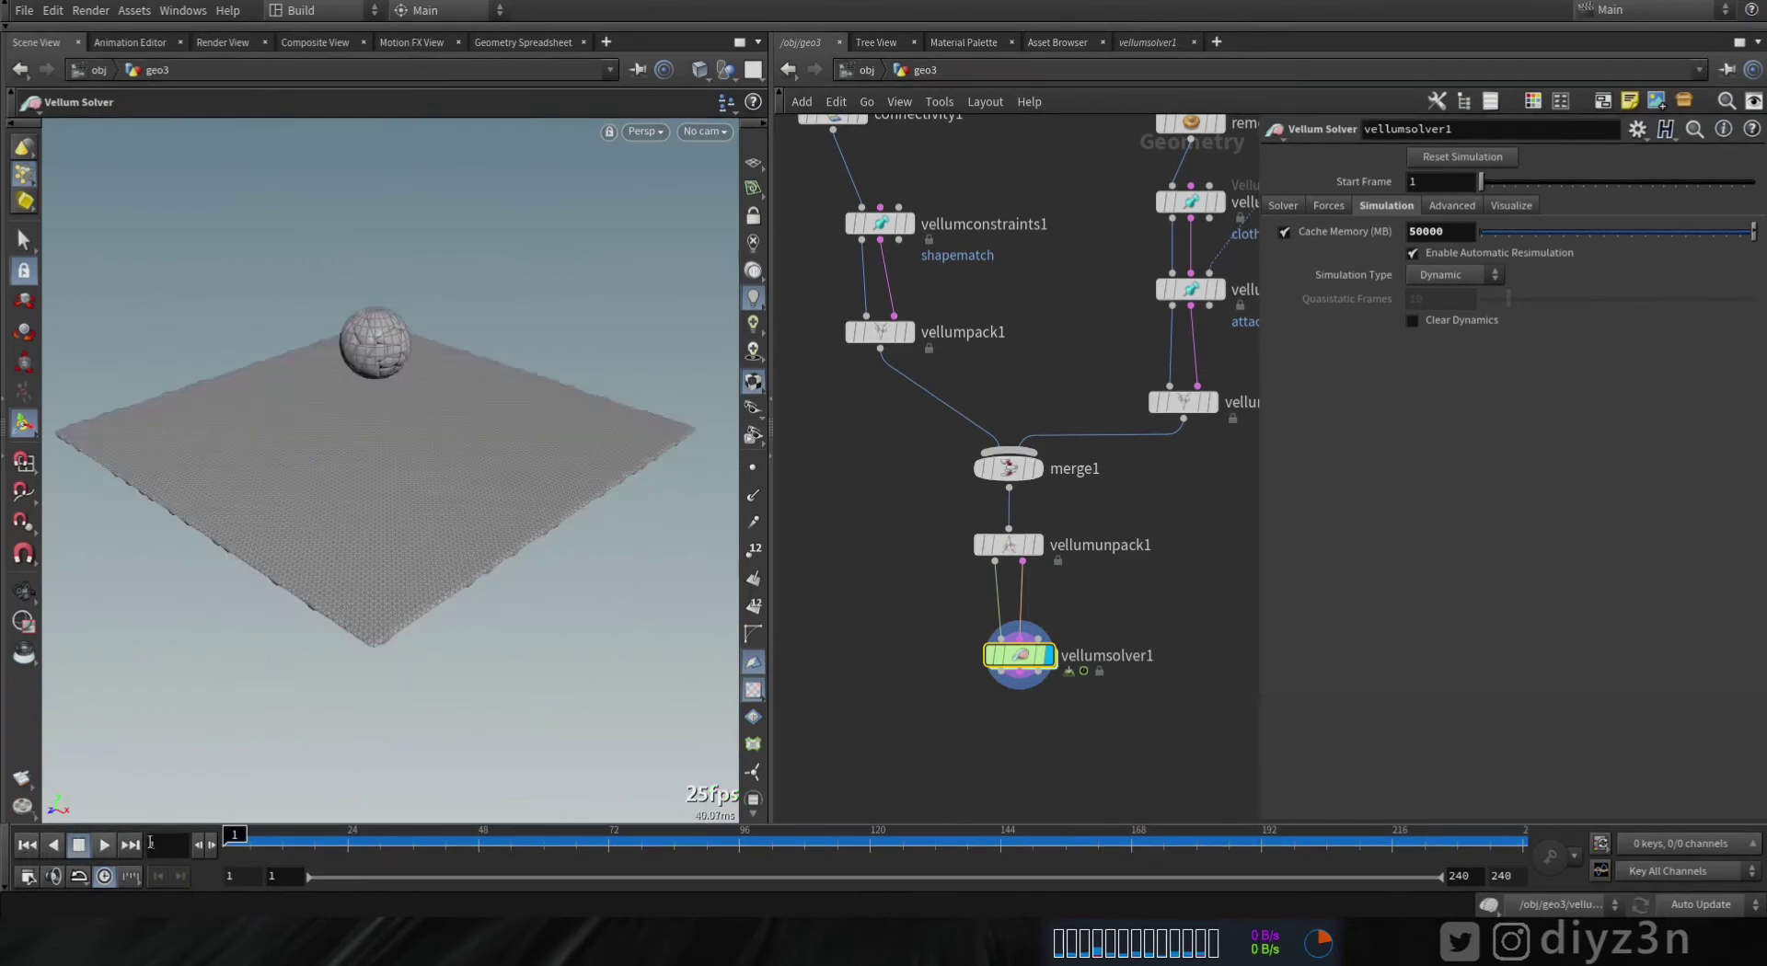
- Display the connectivity node on its own and inspect its node information for the attributes it carries
{"action": "scroll", "coordinate": [896, 655], "scroll_direction": "down", "scroll_amount": 3}
{"action": "middle_click_drag", "start_coordinate": [880, 631], "coordinate": [962, 675]}
{"action": "left_click_drag", "start_coordinate": [929, 272], "coordinate": [943, 267]}
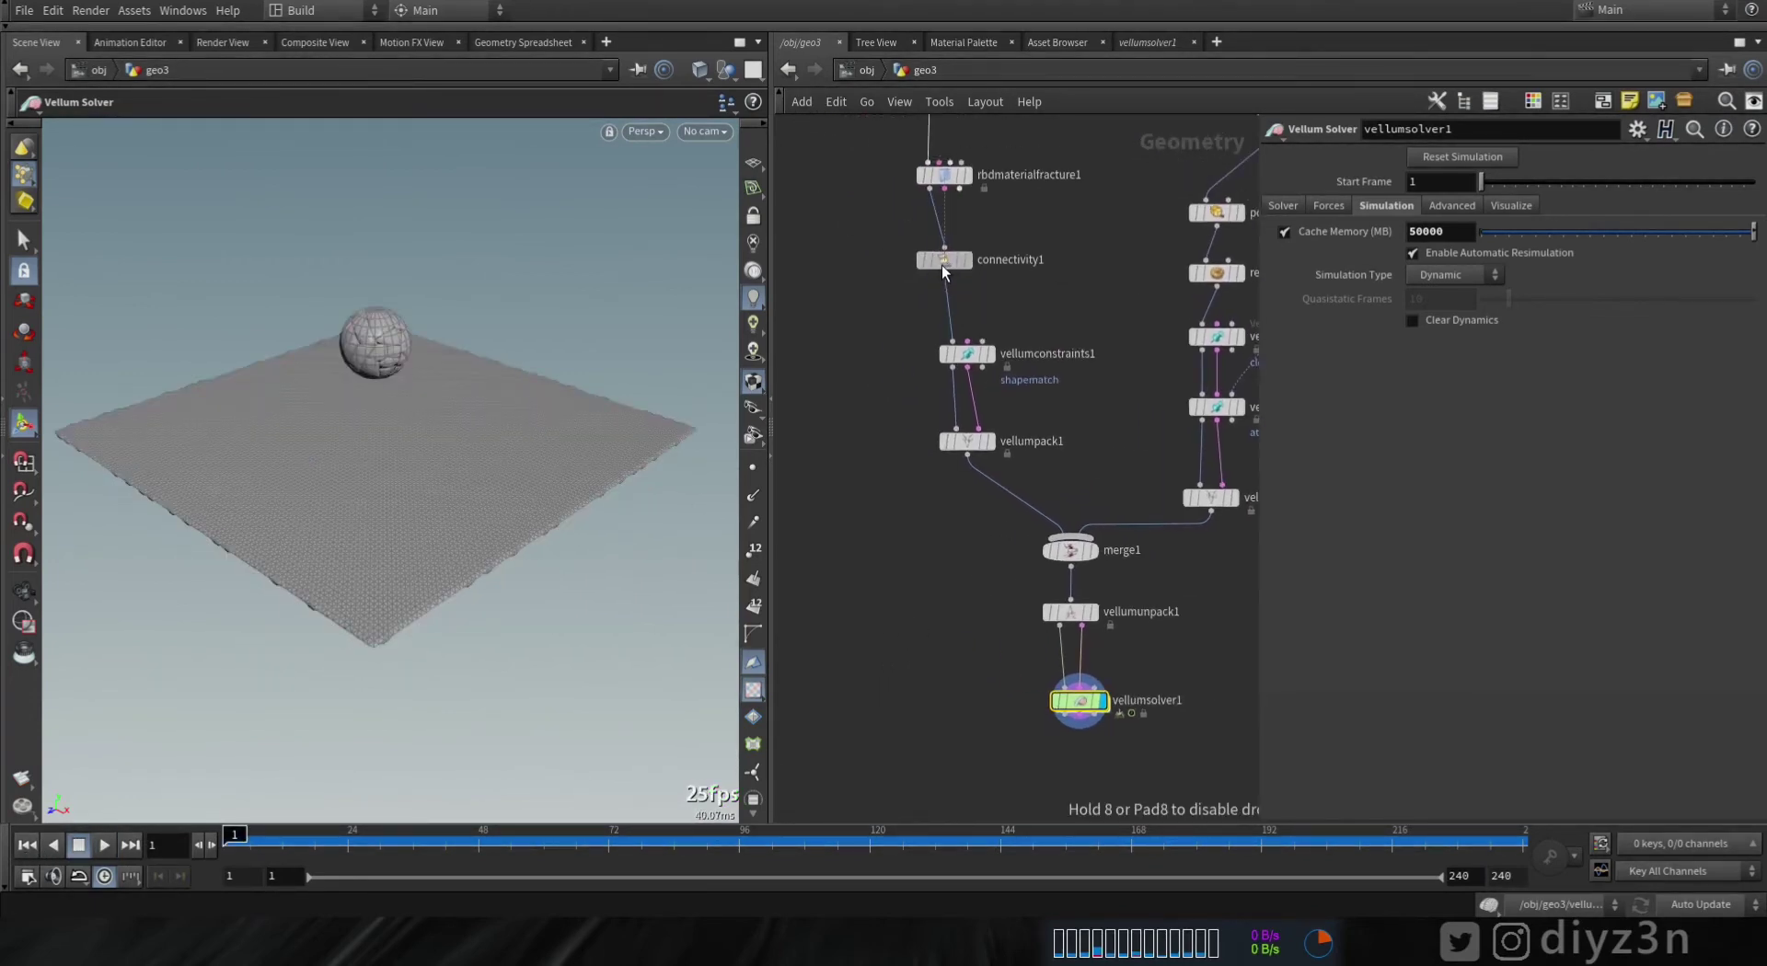
{"action": "left_click", "coordinate": [948, 241]}
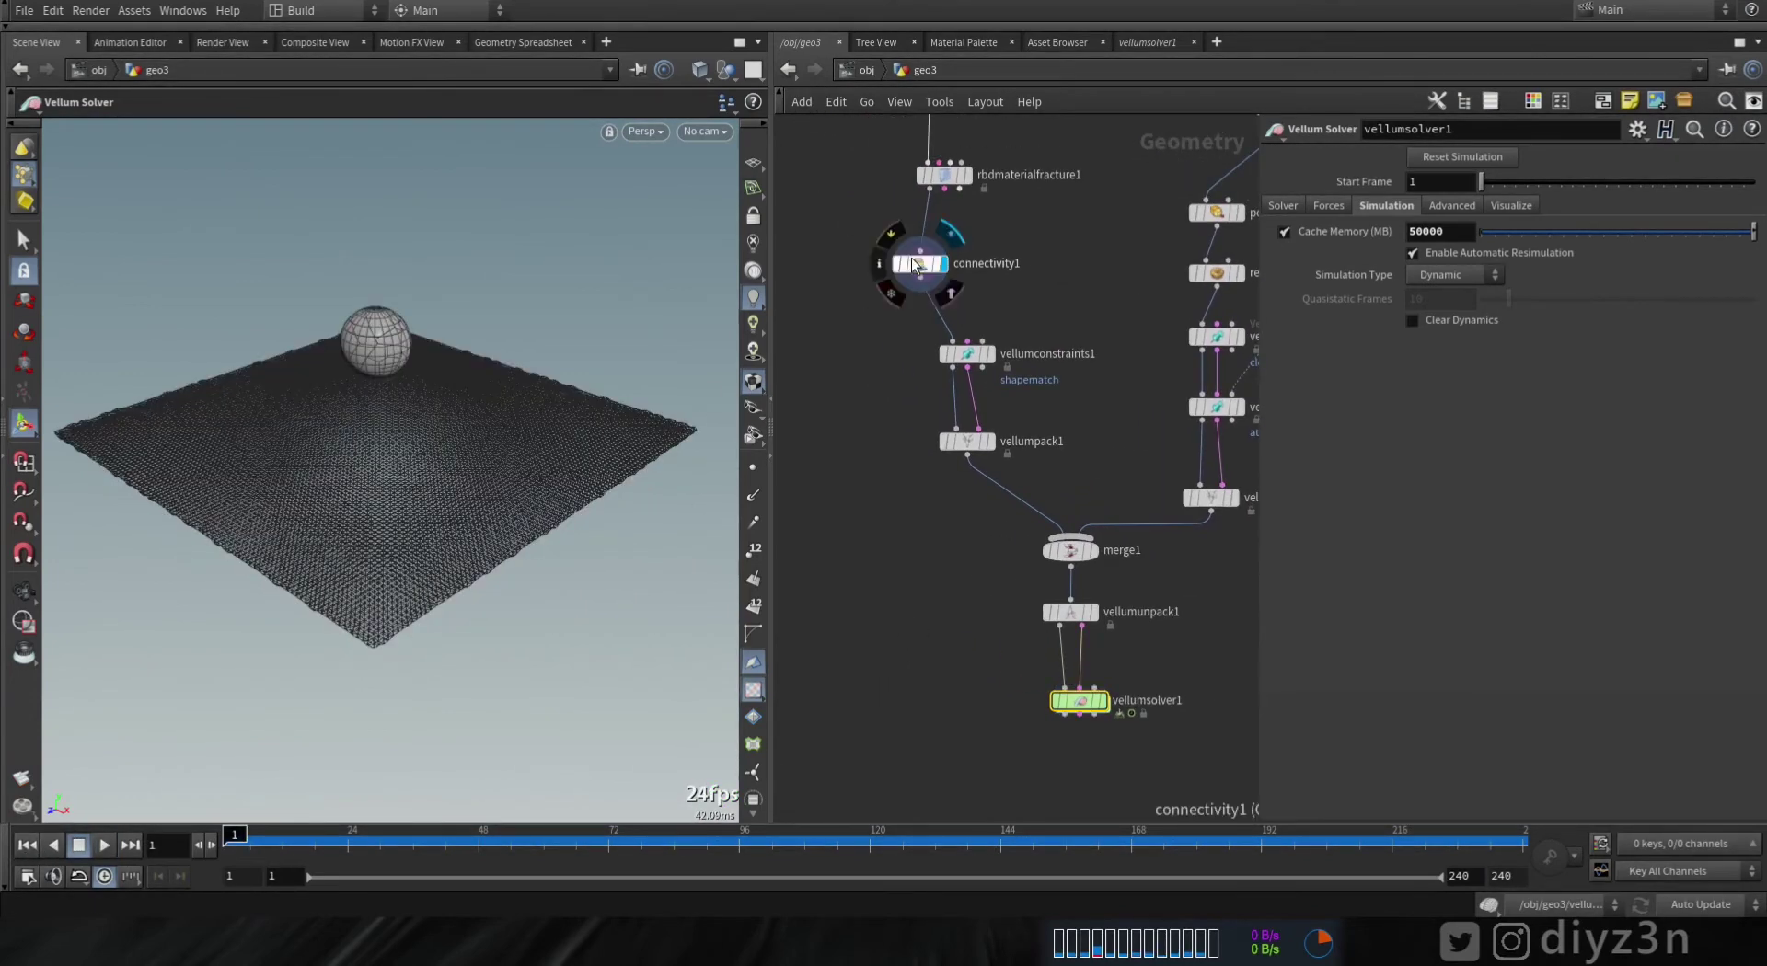
{"action": "left_click", "coordinate": [917, 266]}
{"action": "left_click", "coordinate": [268, 842]}
{"action": "middle_click_drag", "start_coordinate": [972, 632], "coordinate": [983, 601]}
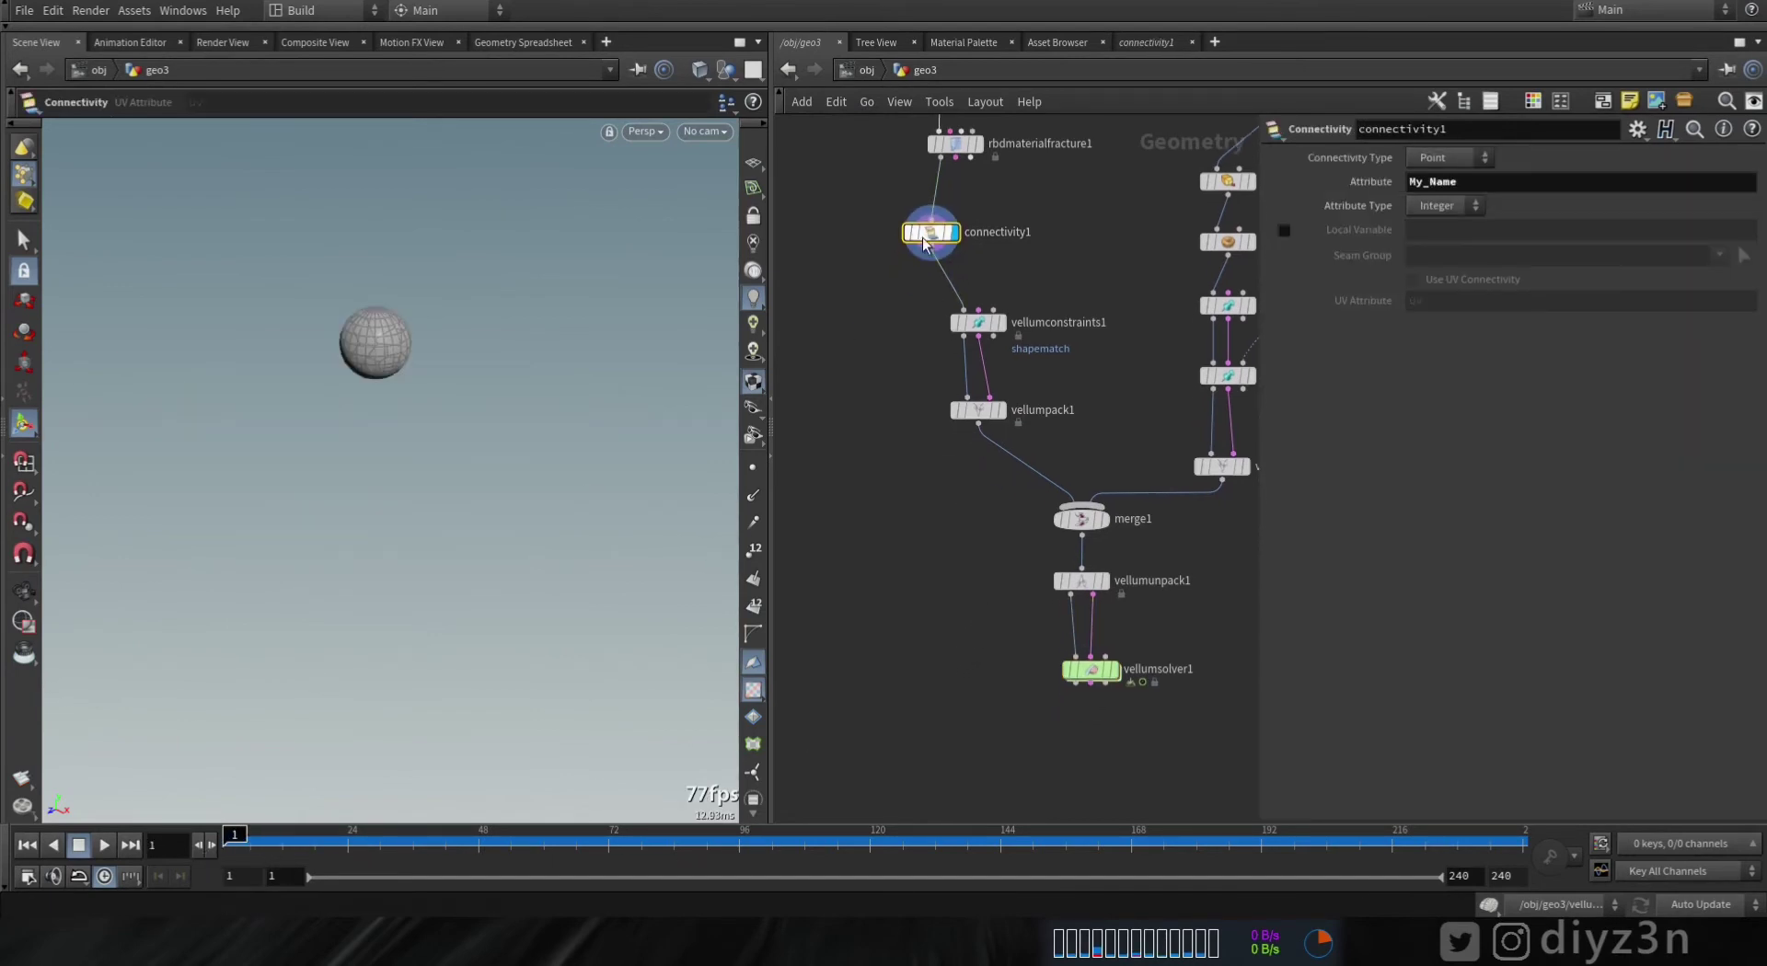
{"action": "middle_click", "coordinate": [927, 233]}
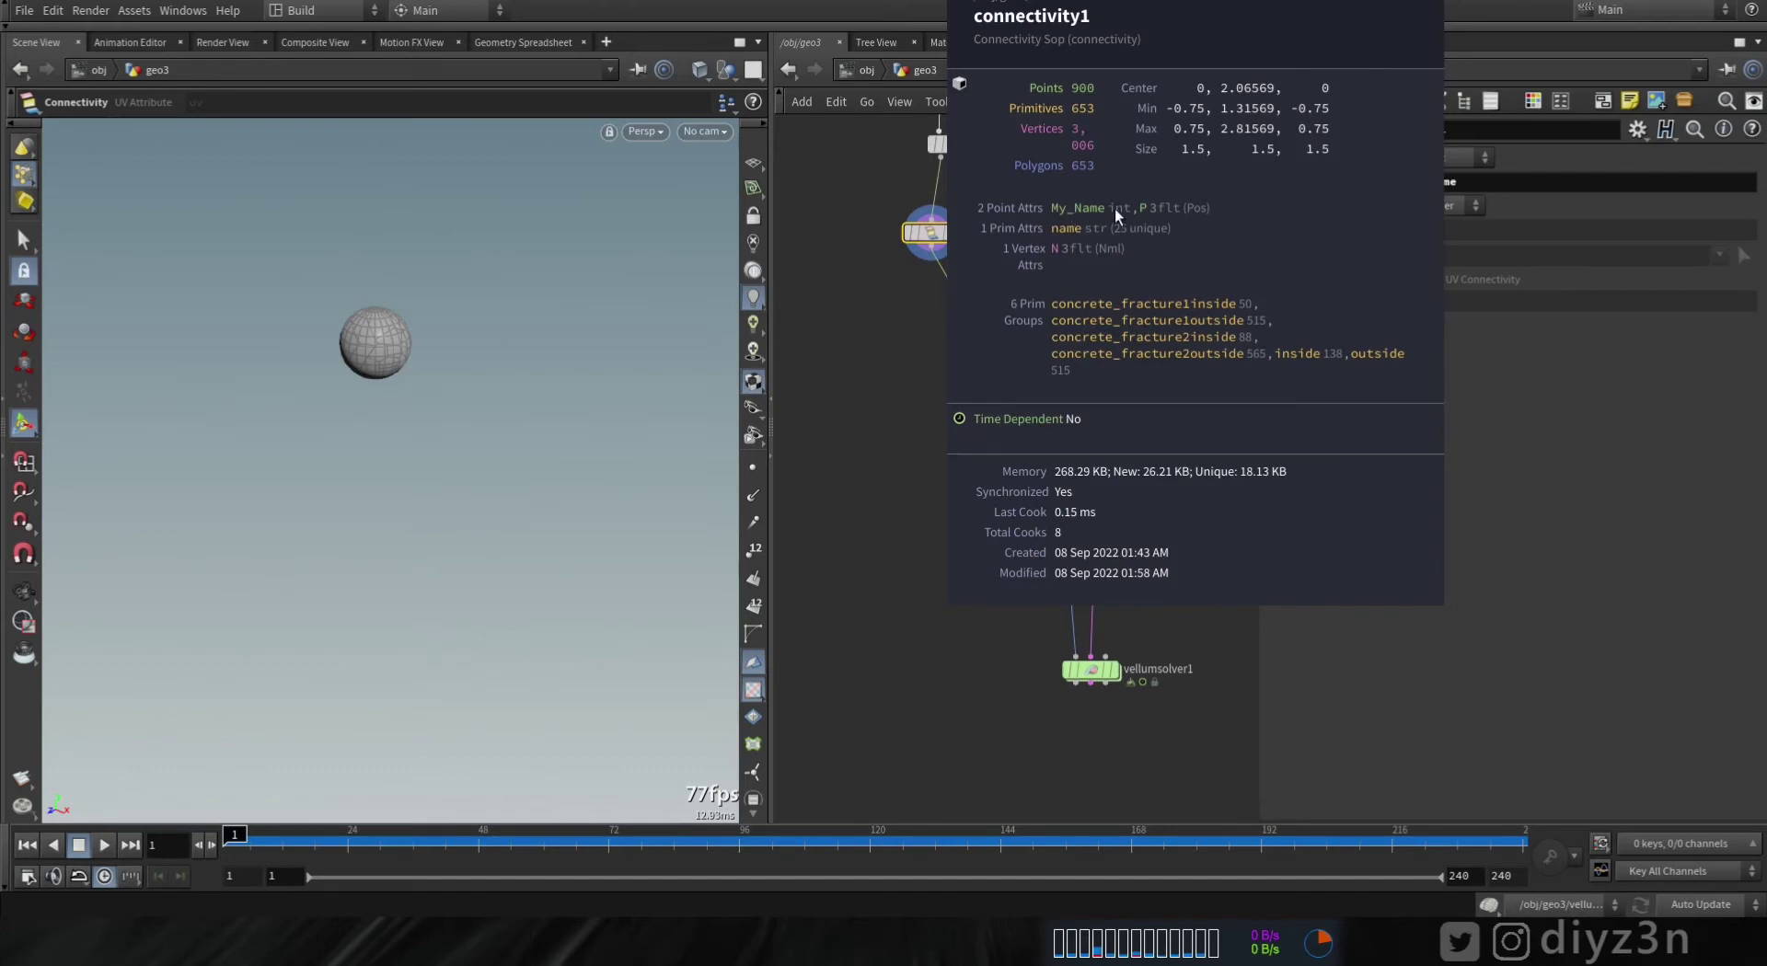
- Add a Vellum Transform Pieces node near the Vellum Solver
{"action": "middle_click_drag", "start_coordinate": [991, 592], "coordinate": [961, 516]}
{"action": "key", "text": "Tab"}
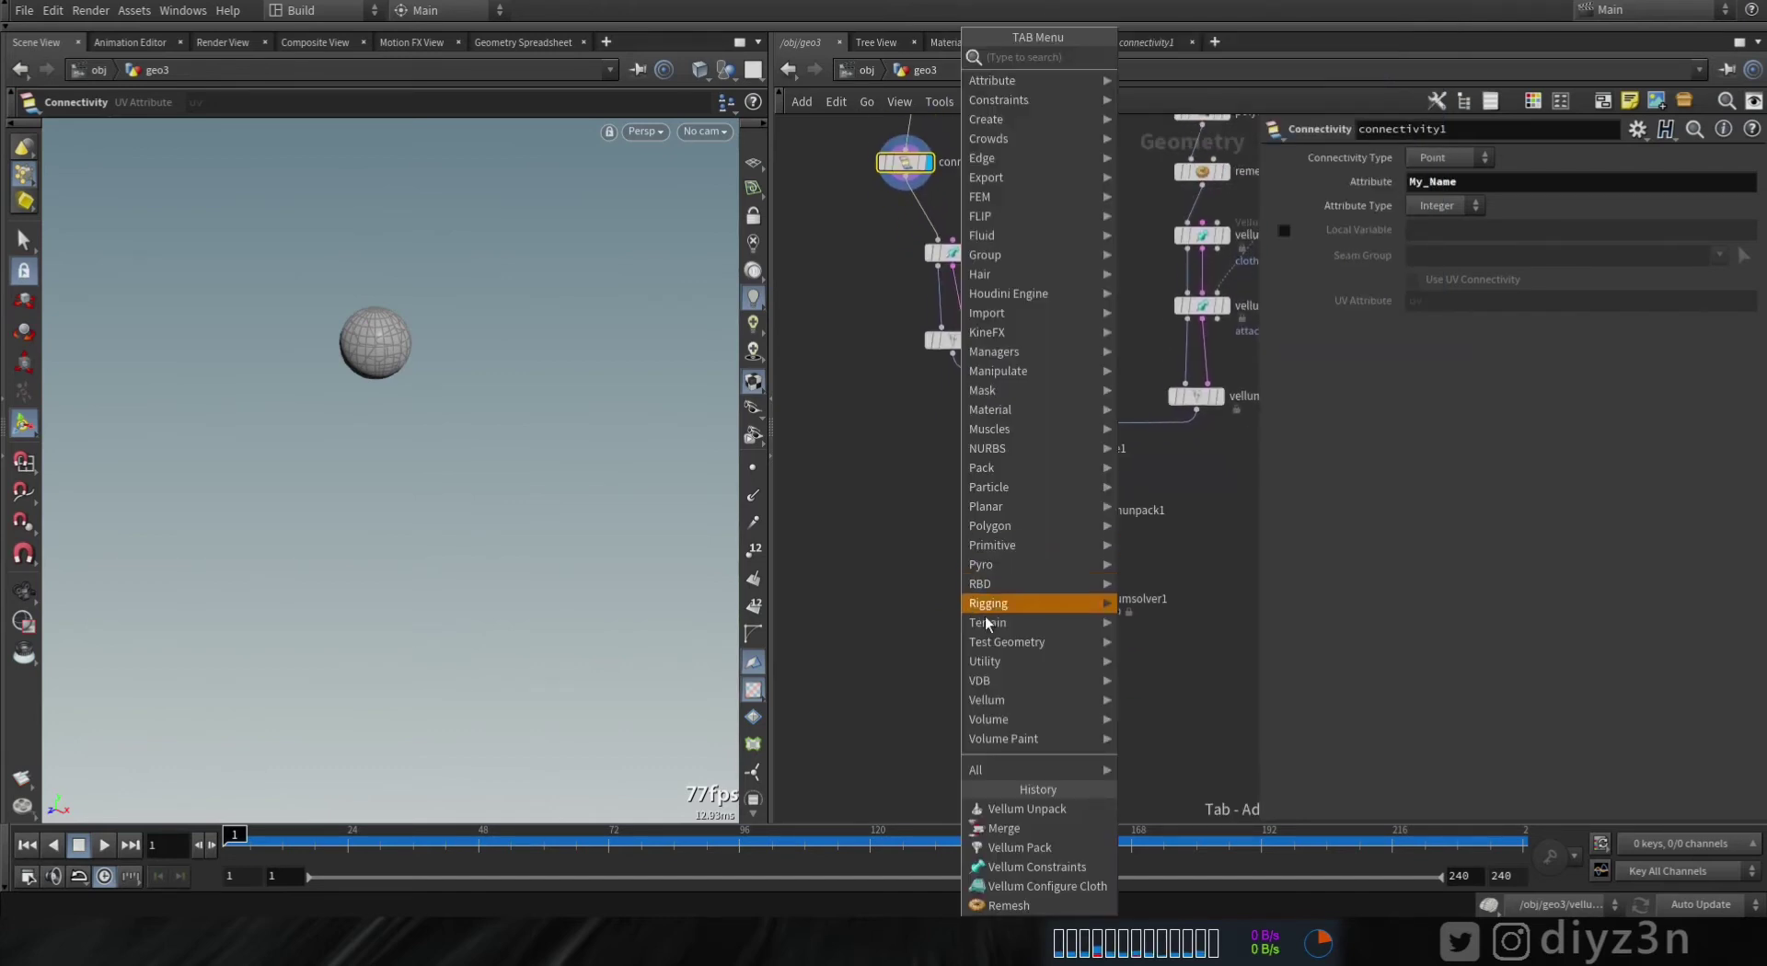
{"action": "mouse_move", "coordinate": [1013, 703]}
{"action": "left_click", "coordinate": [1429, 660]}
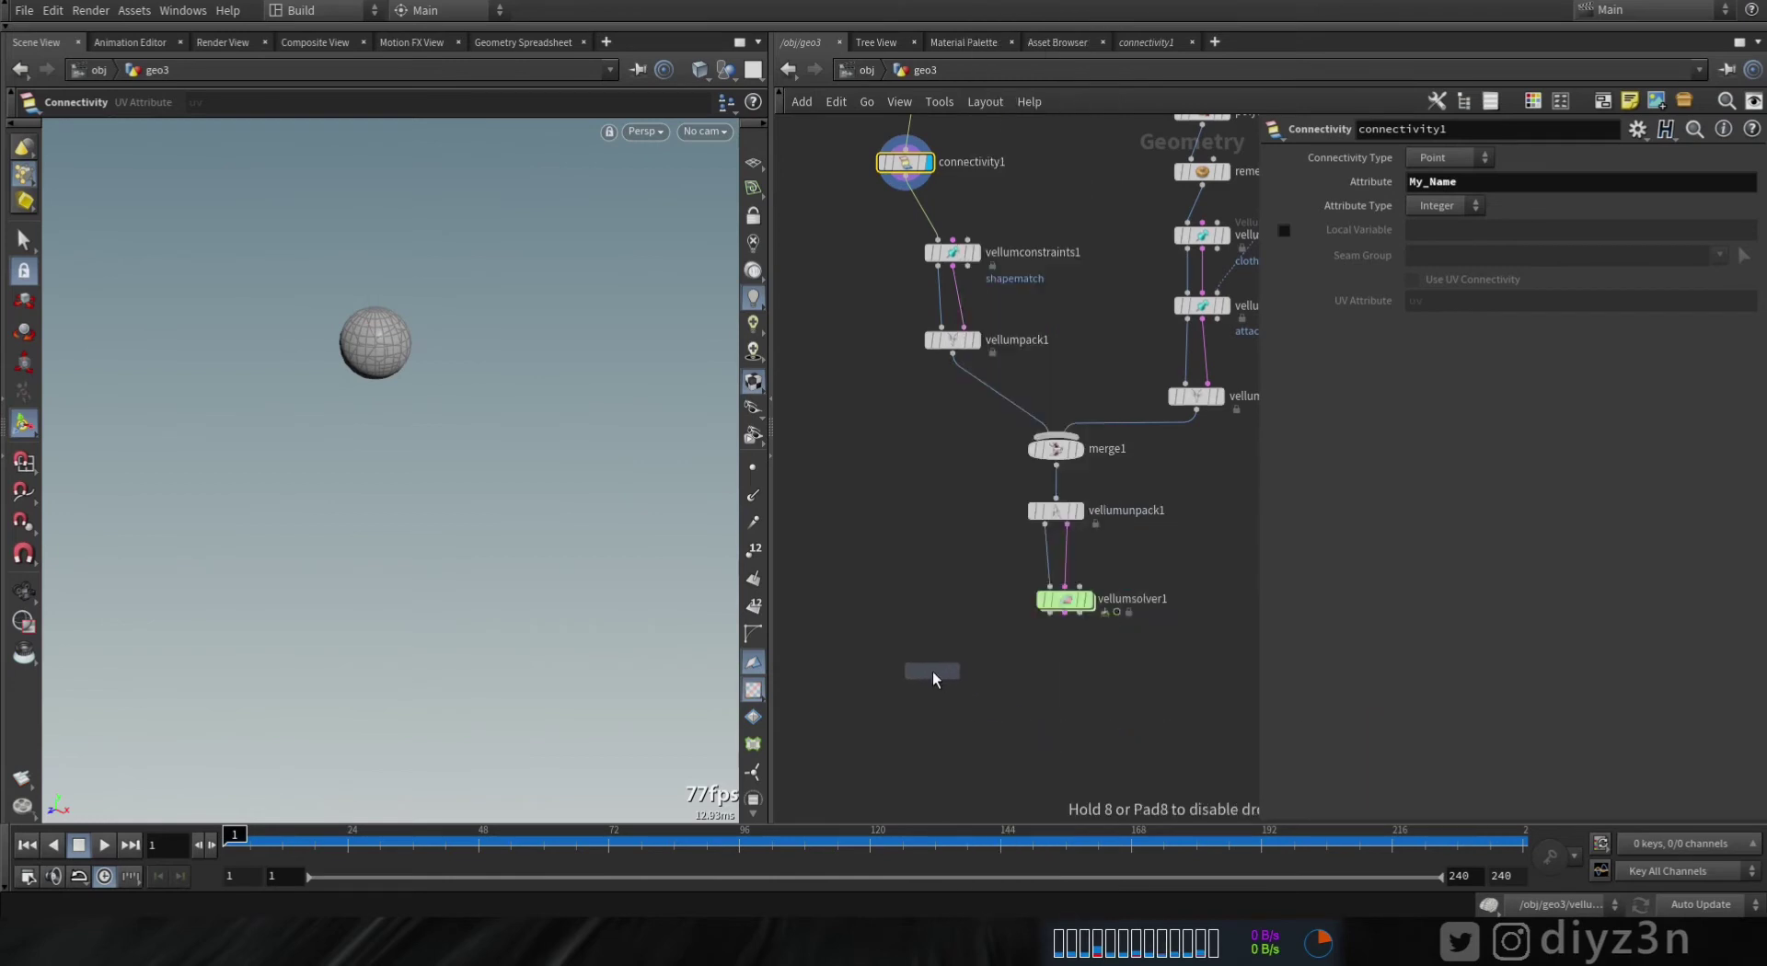
{"action": "left_click", "coordinate": [932, 671]}
- Feed the Transform Pieces node with the connectivity output as geometry to transform, plus the solver's geometry and constraint outputs
{"action": "middle_click_drag", "start_coordinate": [964, 713], "coordinate": [1019, 767]}
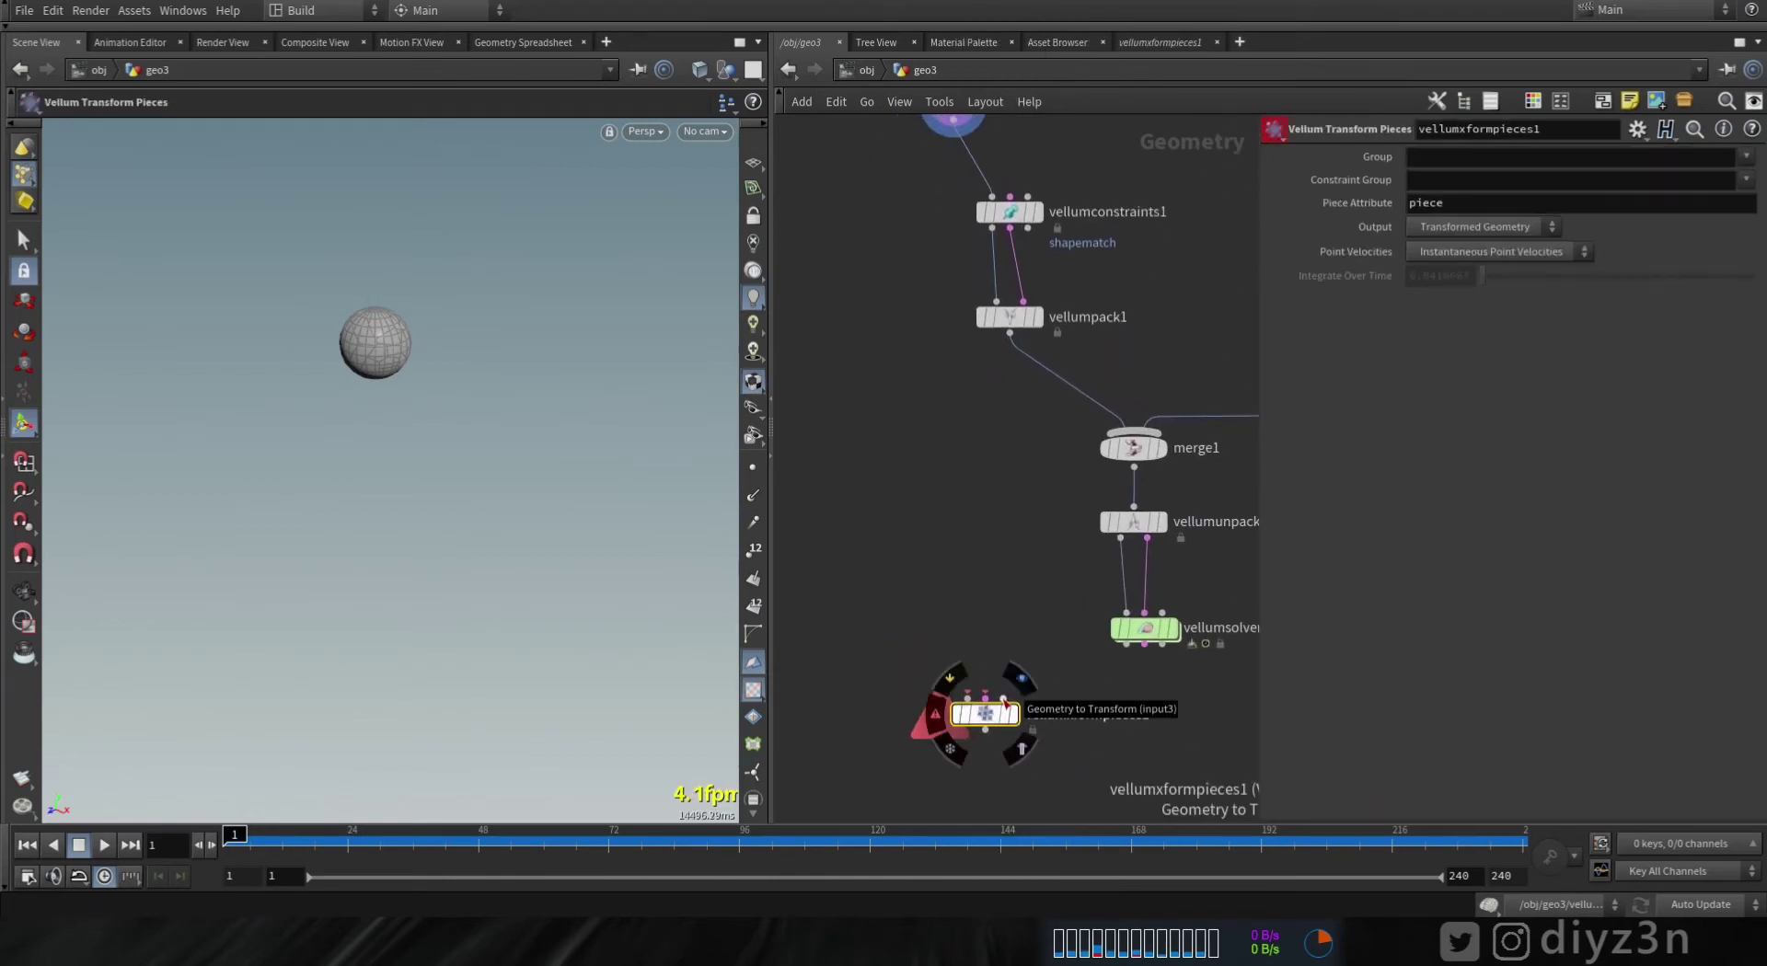
{"action": "middle_click_drag", "start_coordinate": [959, 449], "coordinate": [1011, 640]}
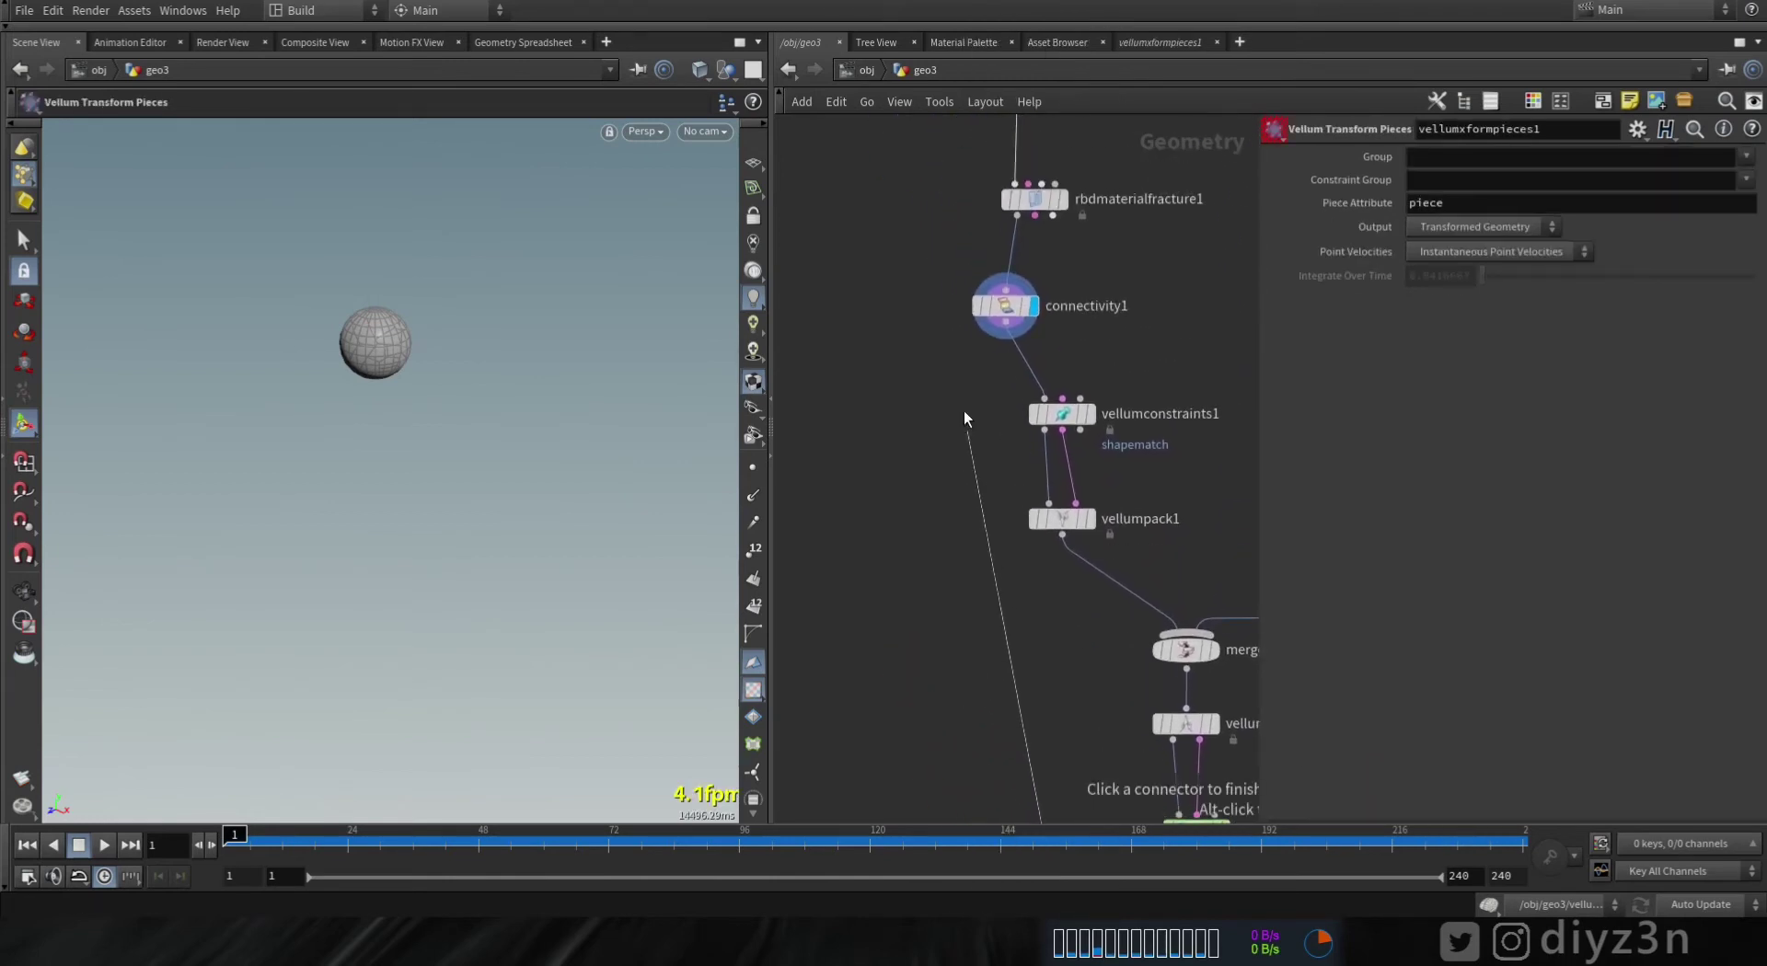
{"action": "left_click_drag", "start_coordinate": [998, 311], "coordinate": [922, 357]}
{"action": "middle_click_drag", "start_coordinate": [1060, 677], "coordinate": [991, 369]}
{"action": "left_click", "coordinate": [966, 592]}
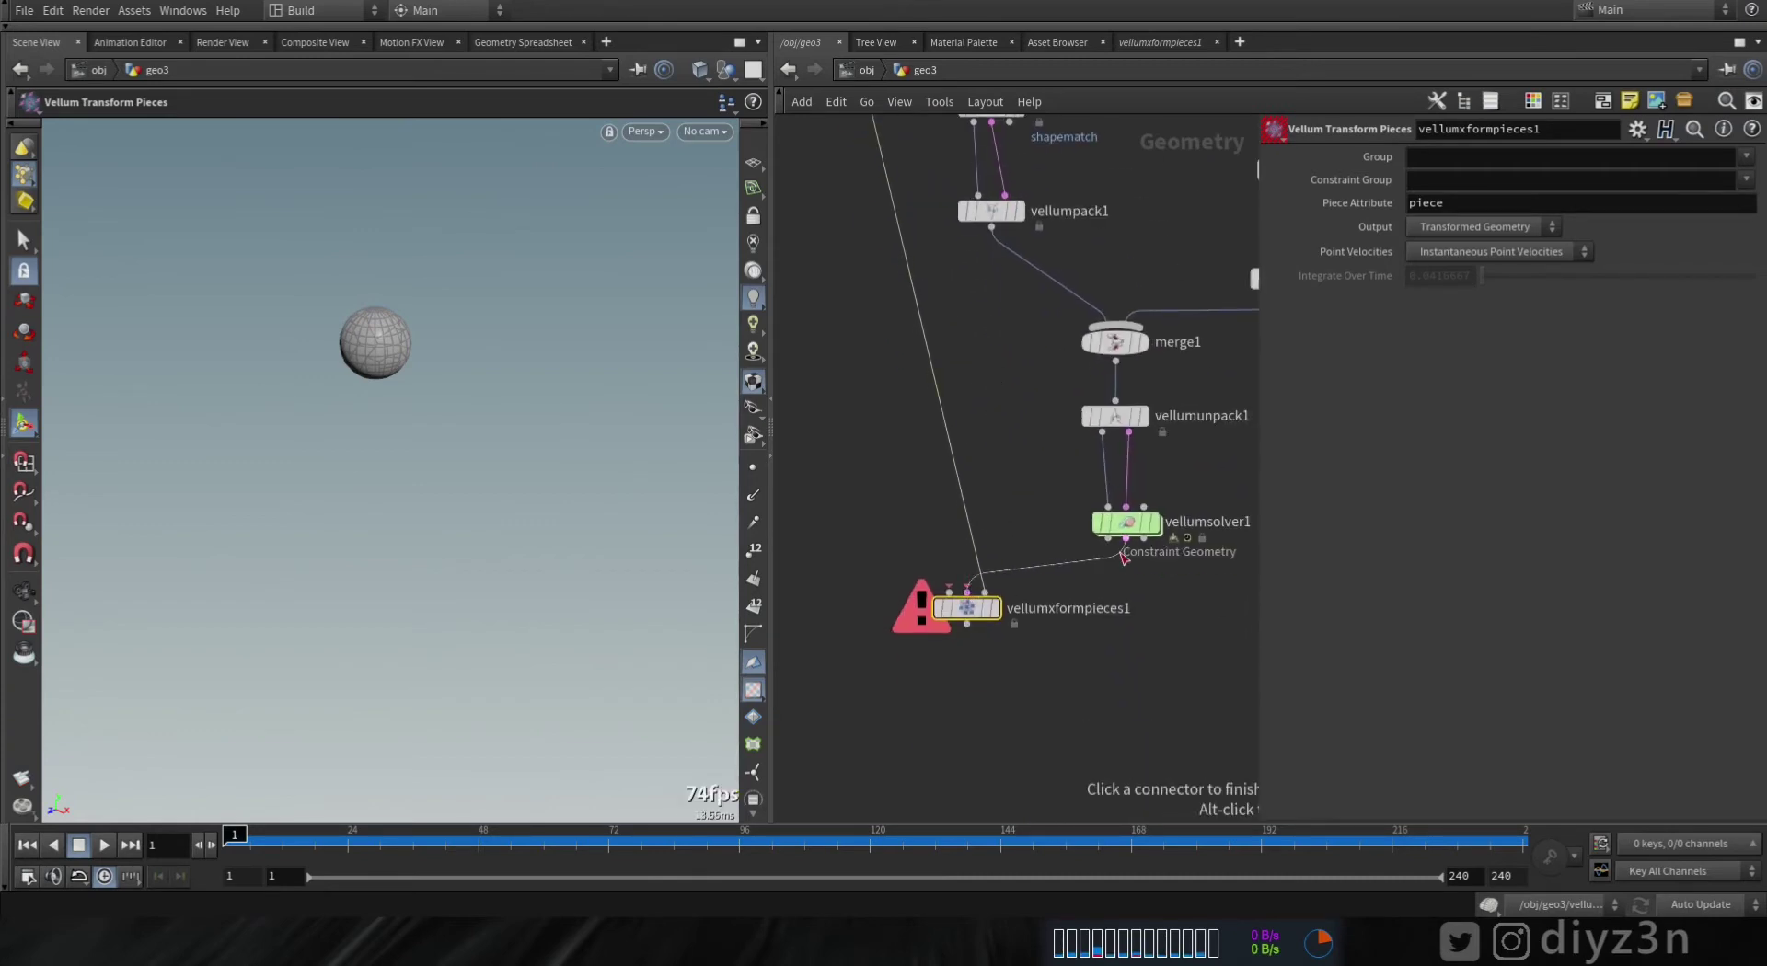
{"action": "left_click", "coordinate": [952, 587]}
{"action": "left_click", "coordinate": [1102, 545]}
- Place the Vellum Transform Pieces node below the solver, display it and scrub through the simulation
{"action": "left_click_drag", "start_coordinate": [969, 610], "coordinate": [1087, 651]}
{"action": "left_click", "coordinate": [1122, 619]}
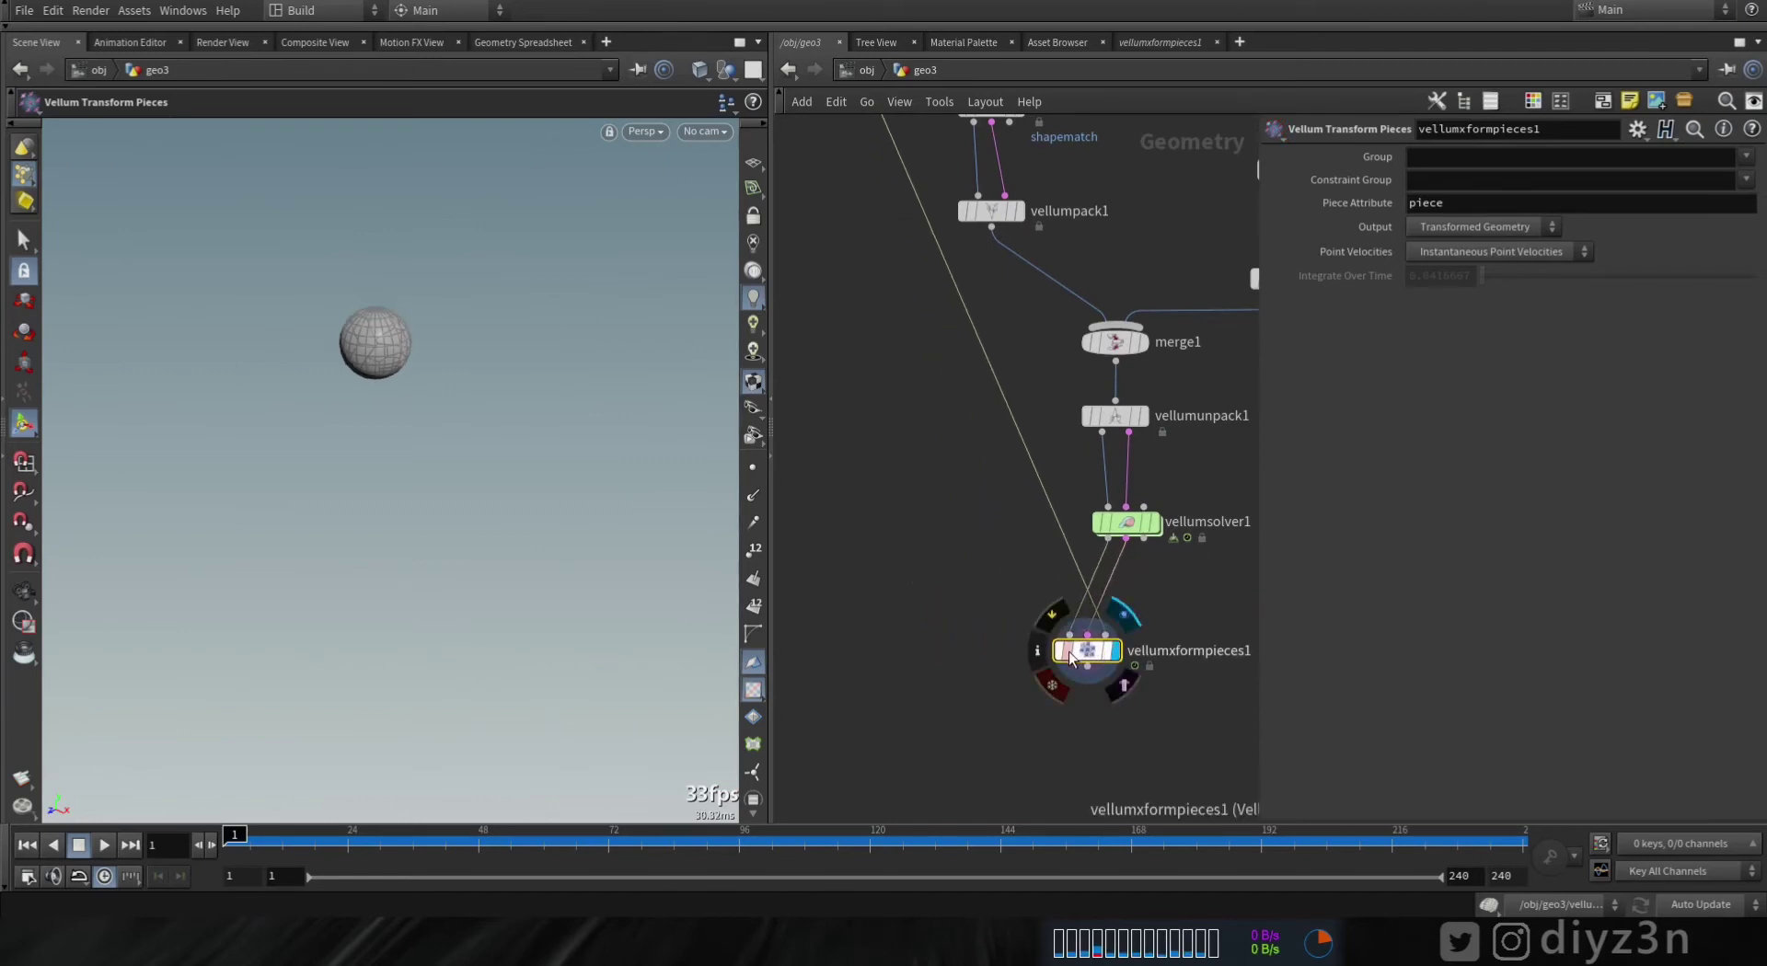
{"action": "left_click_drag", "start_coordinate": [237, 840], "coordinate": [391, 840]}
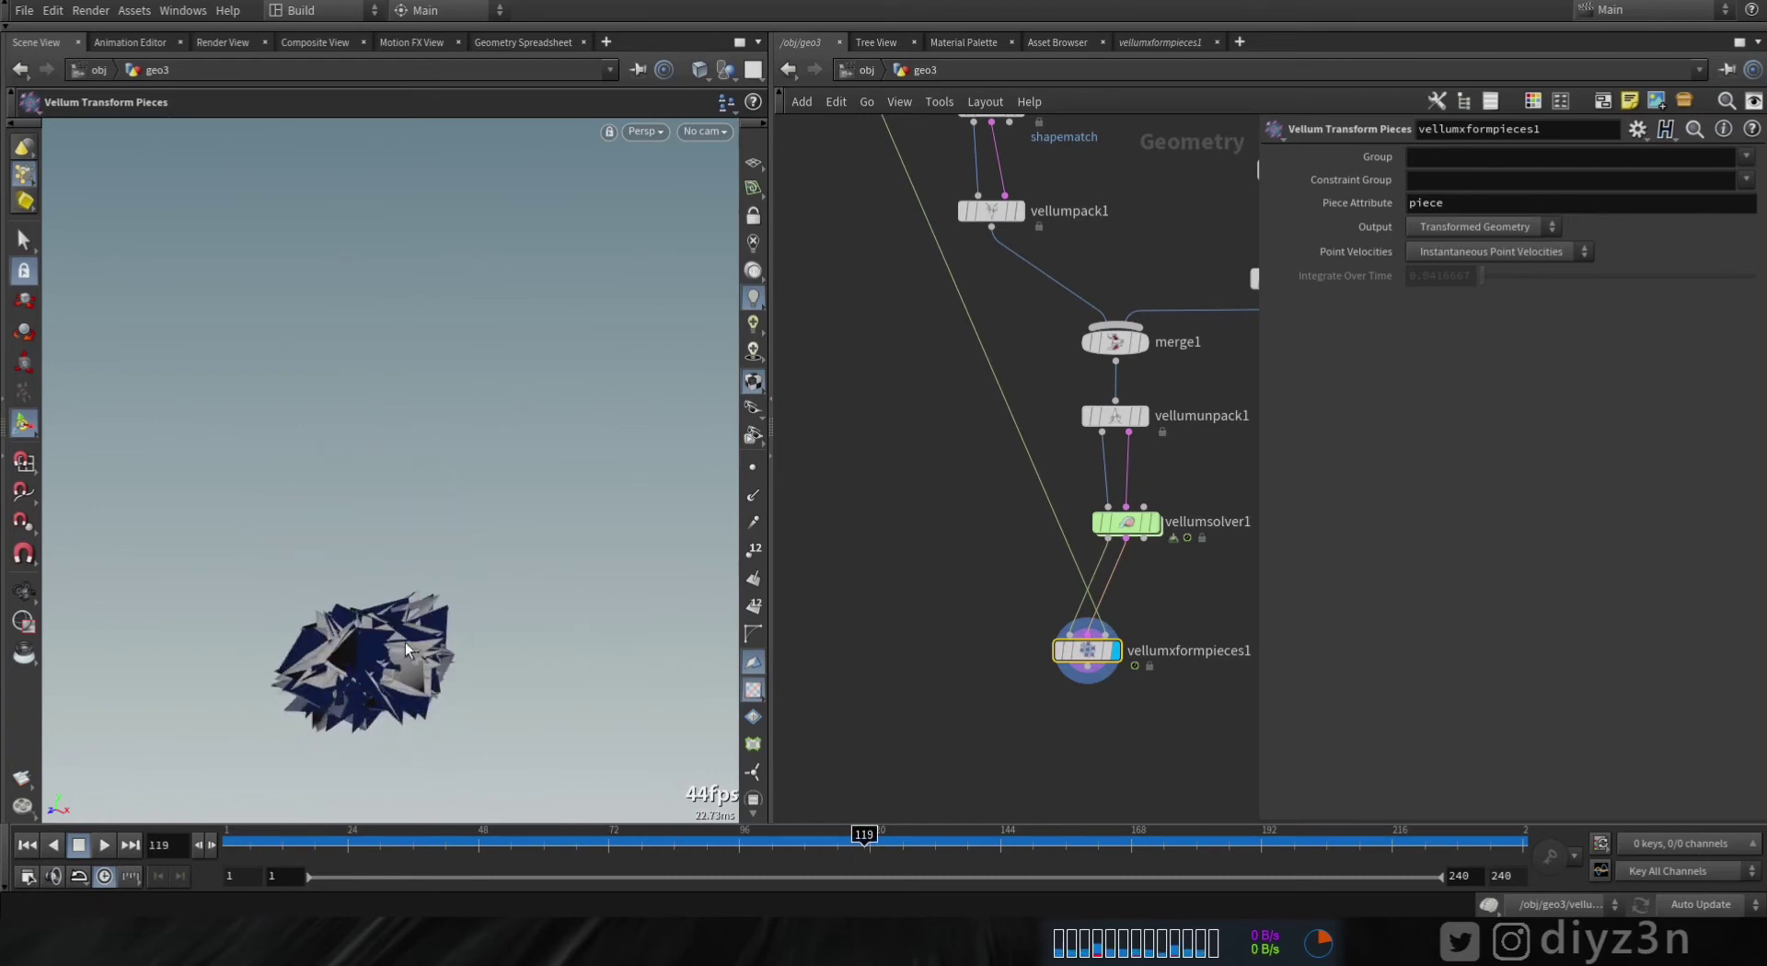
- Set the Transform Pieces node's piece attribute to My_Name, copied from the connectivity node, and return to frame 1
{"action": "key", "text": "Up"}
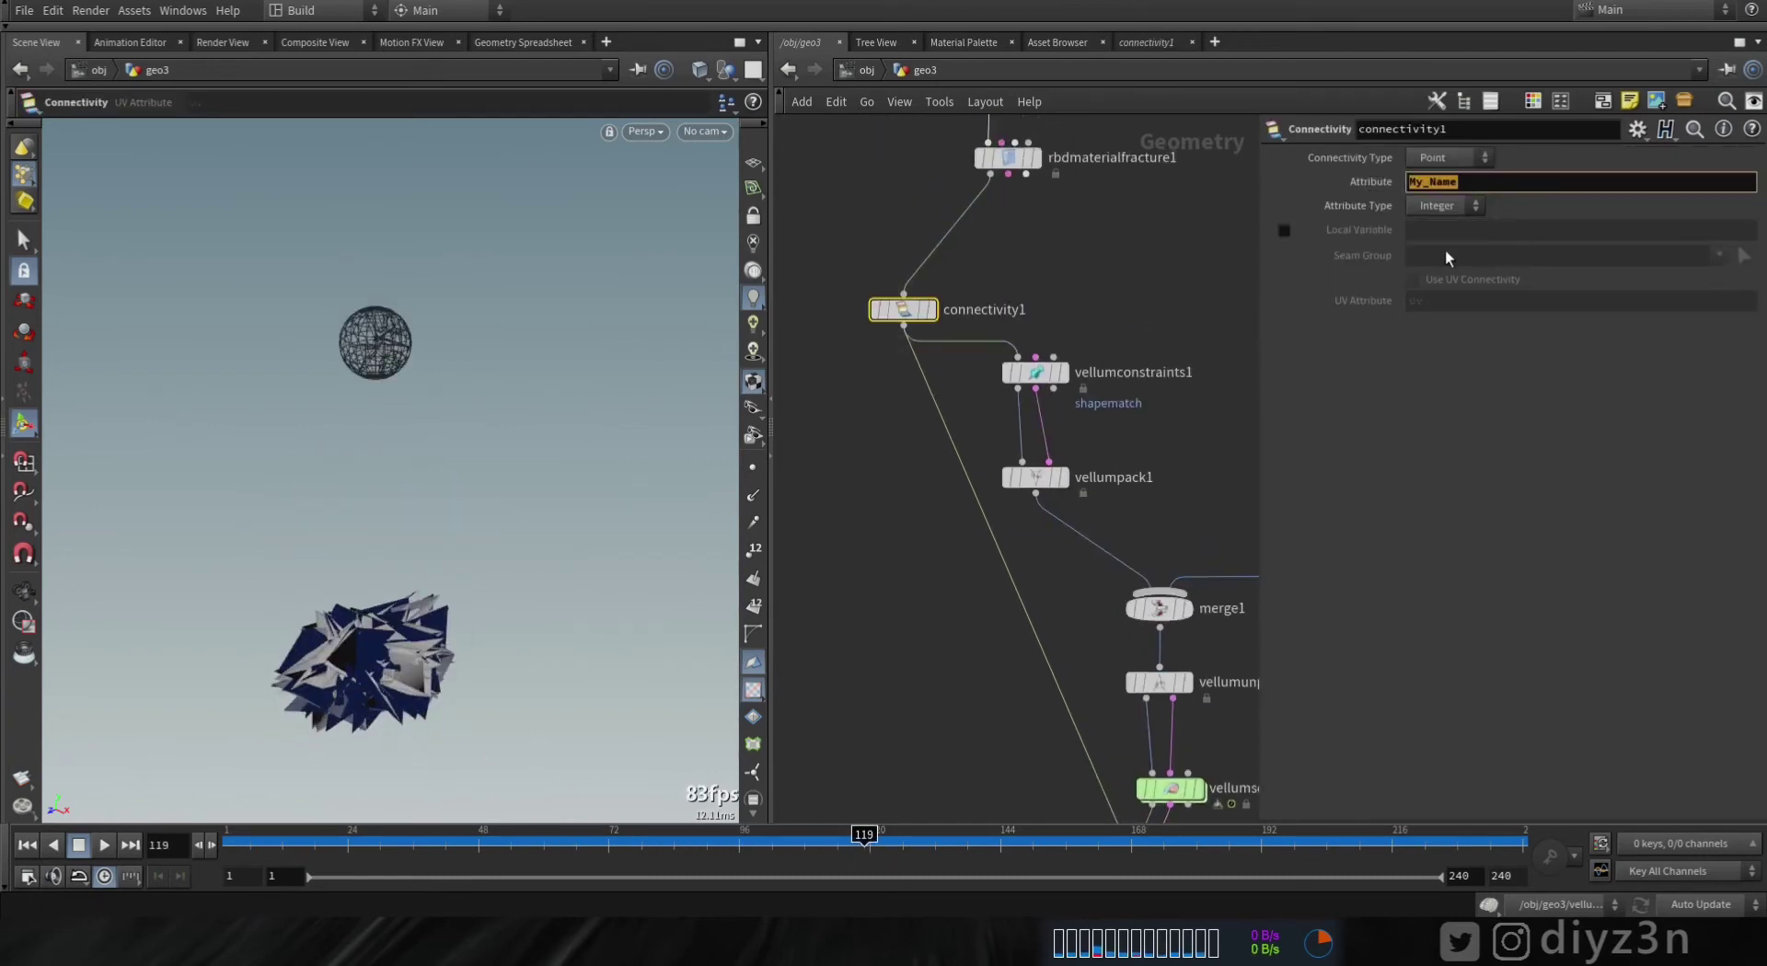
{"action": "key", "text": "Down"}
{"action": "left_click_drag", "start_coordinate": [1451, 203], "coordinate": [1321, 200]}
{"action": "type", "text": "My_Name"}
{"action": "left_click", "coordinate": [1451, 189]}
{"action": "left_click_drag", "start_coordinate": [857, 843], "coordinate": [80, 871]}
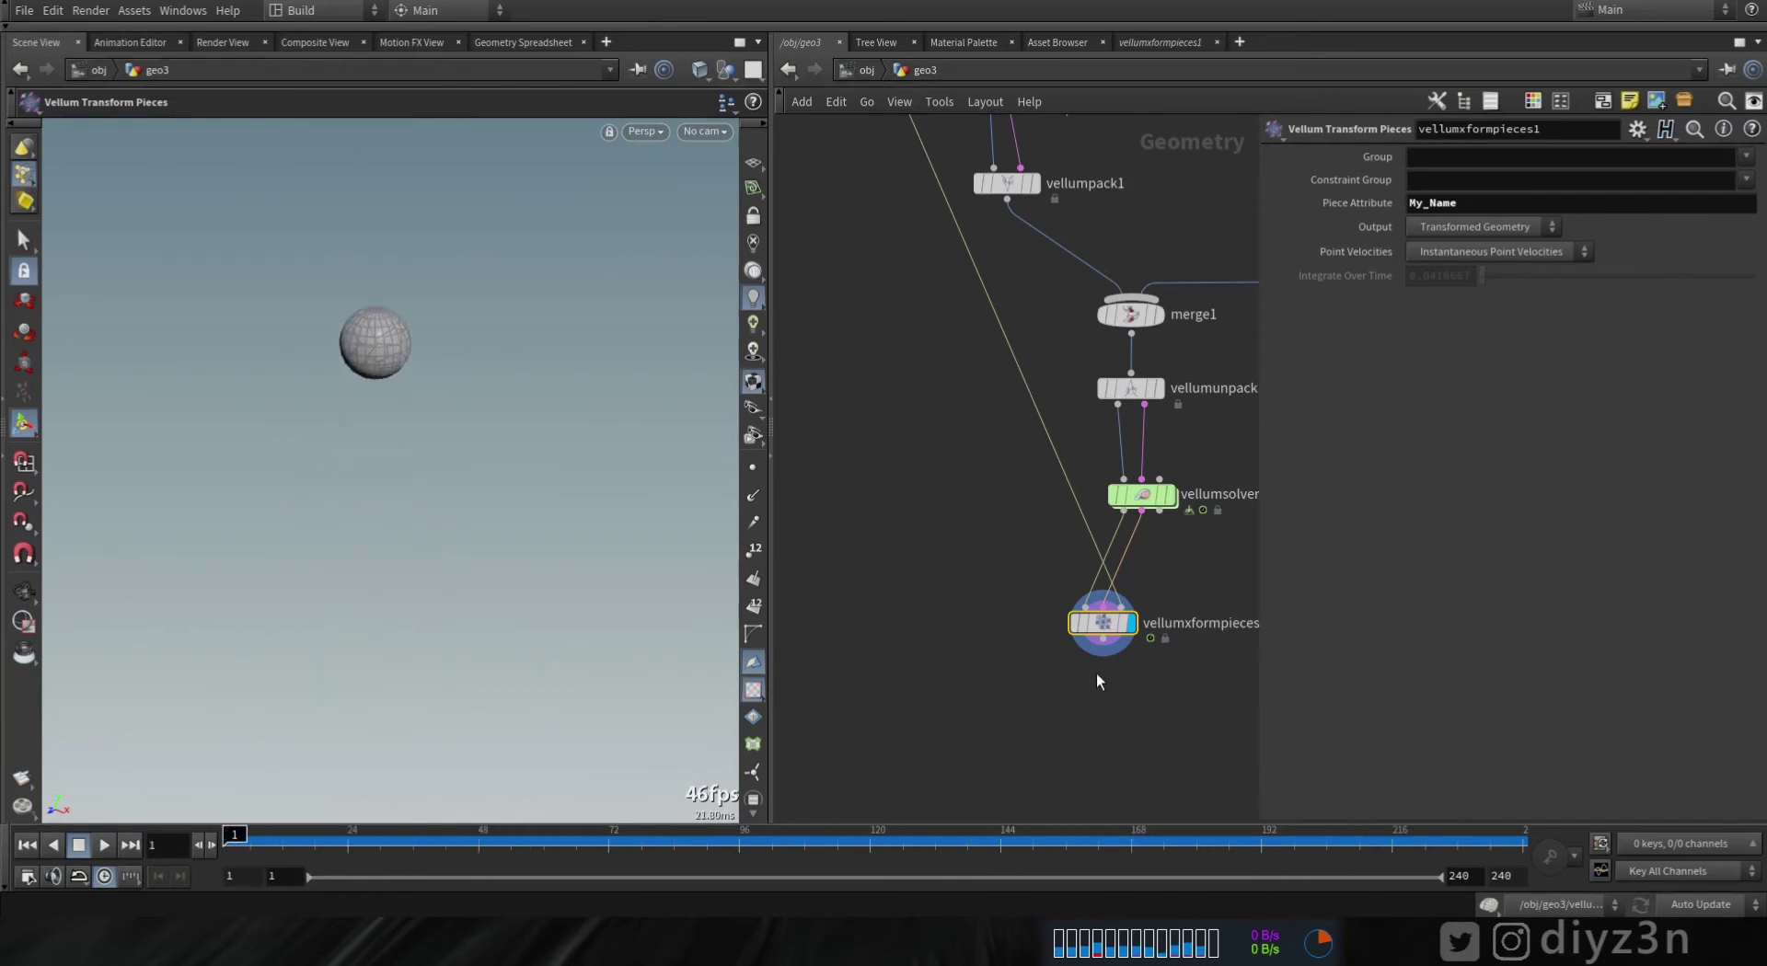
- Move the Vellum Transform Pieces node aside and display the Vellum Solver instead
{"action": "left_click_drag", "start_coordinate": [1103, 623], "coordinate": [866, 625]}
{"action": "middle_click_drag", "start_coordinate": [1000, 660], "coordinate": [1005, 600]}
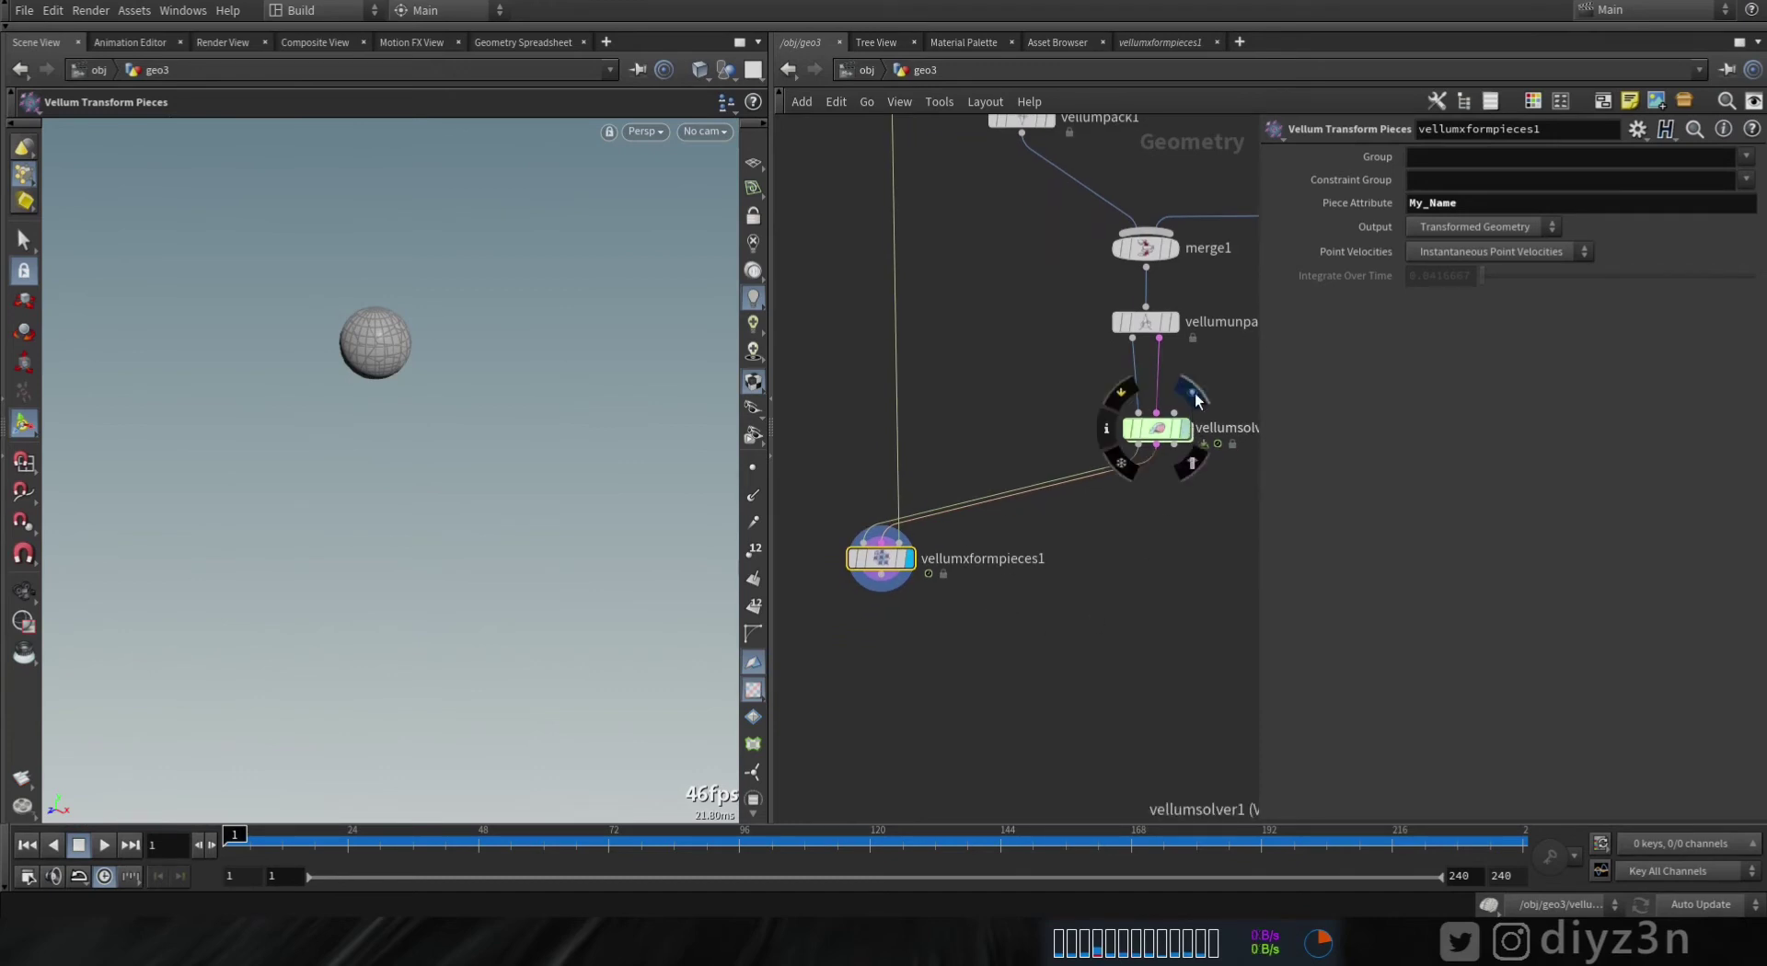
{"action": "left_click", "coordinate": [1195, 396]}
- Add a Split node below the Vellum Solver, connect it to the solver's geometry output and display it
{"action": "key", "text": "Tab"}
{"action": "mouse_move", "coordinate": [1233, 288]}
{"action": "left_click", "coordinate": [1363, 121]}
{"action": "left_click", "coordinate": [1146, 552]}
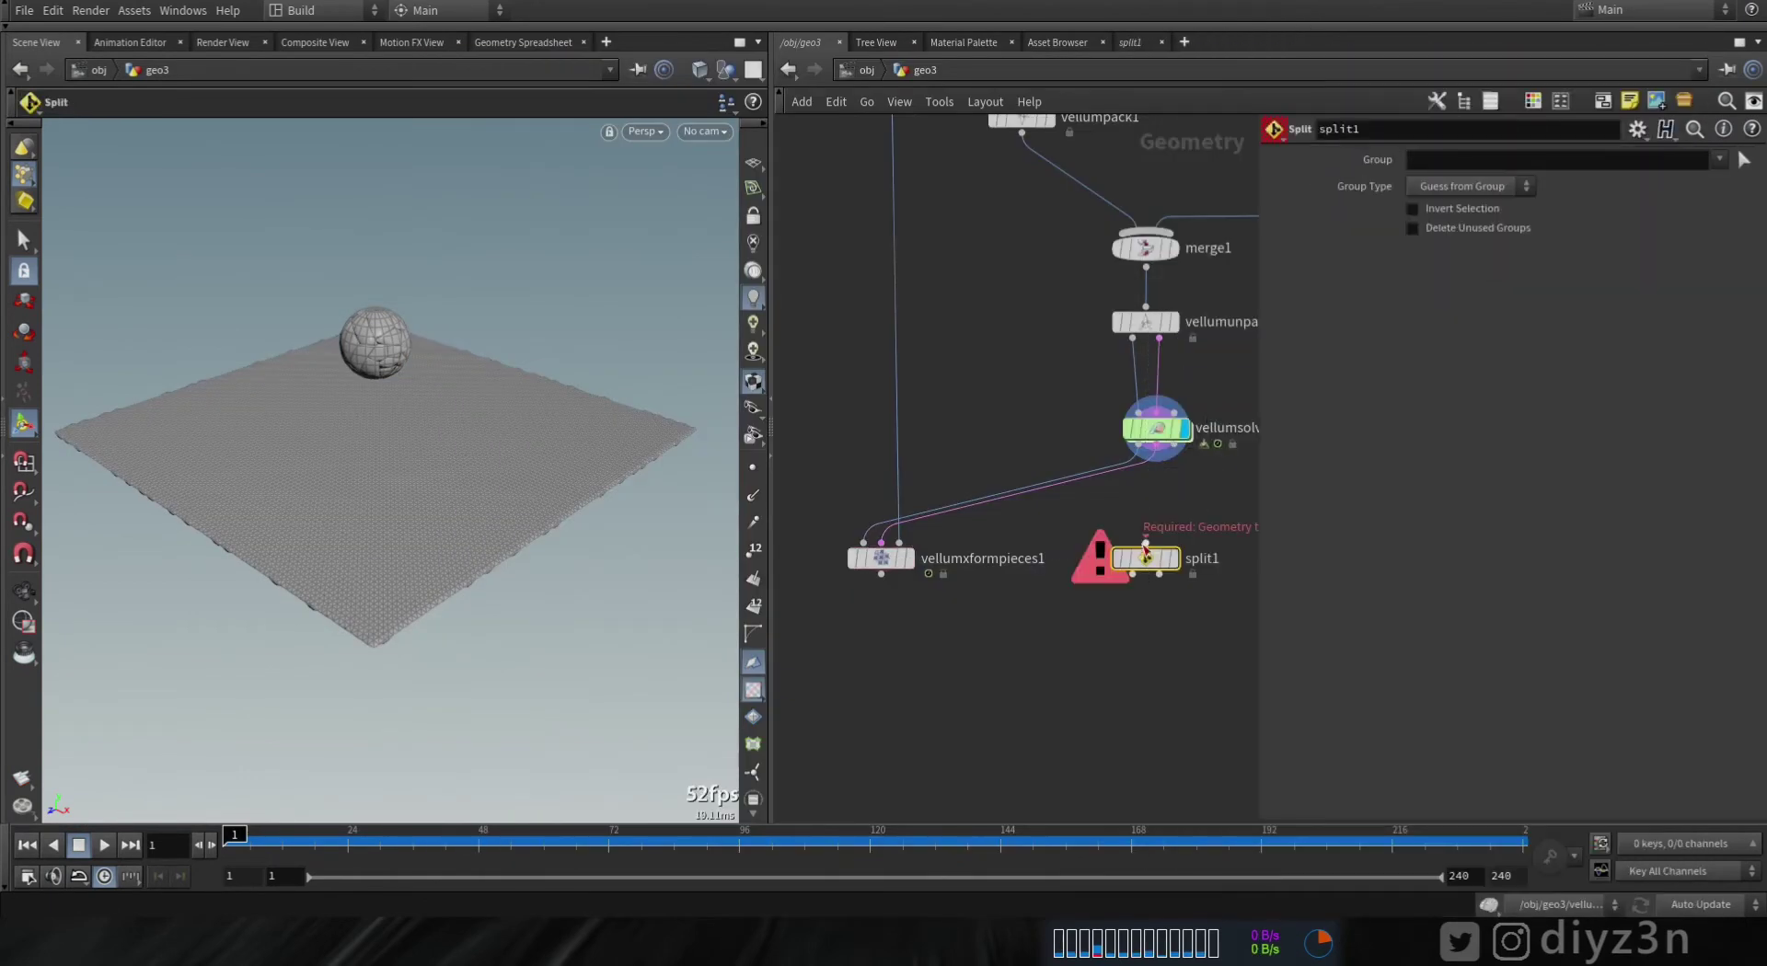
{"action": "left_click", "coordinate": [1133, 460]}
{"action": "left_click", "coordinate": [1169, 559]}
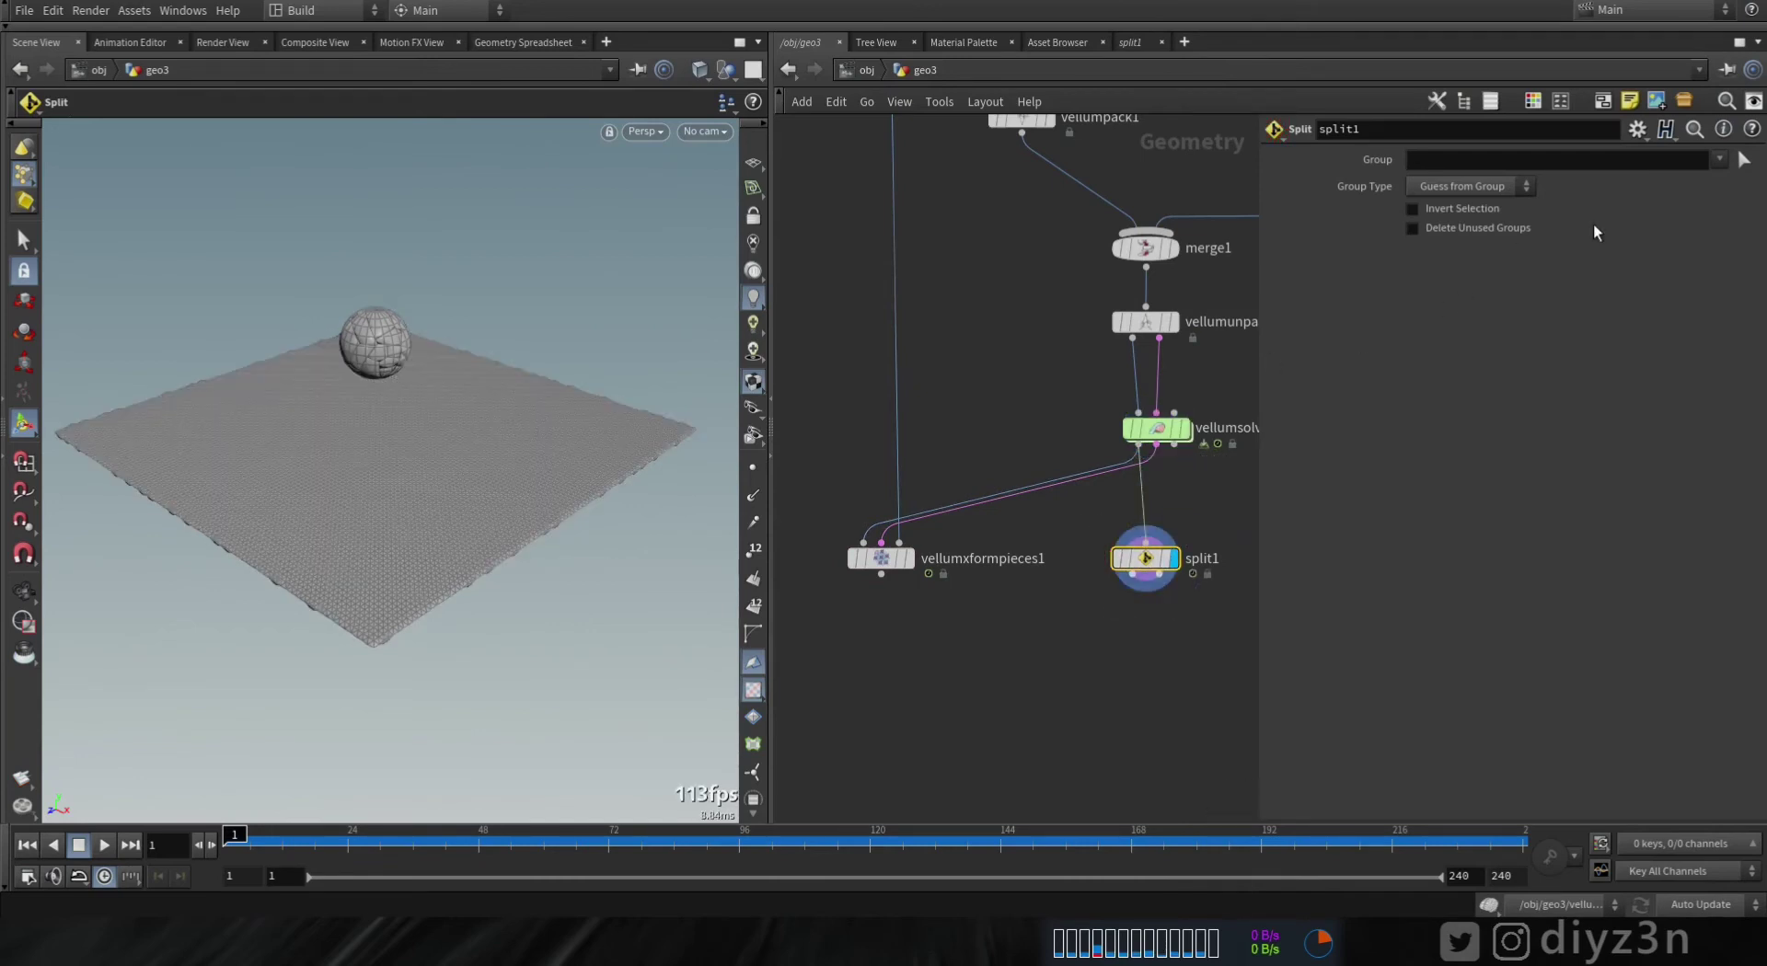
{"action": "left_click", "coordinate": [1720, 160]}
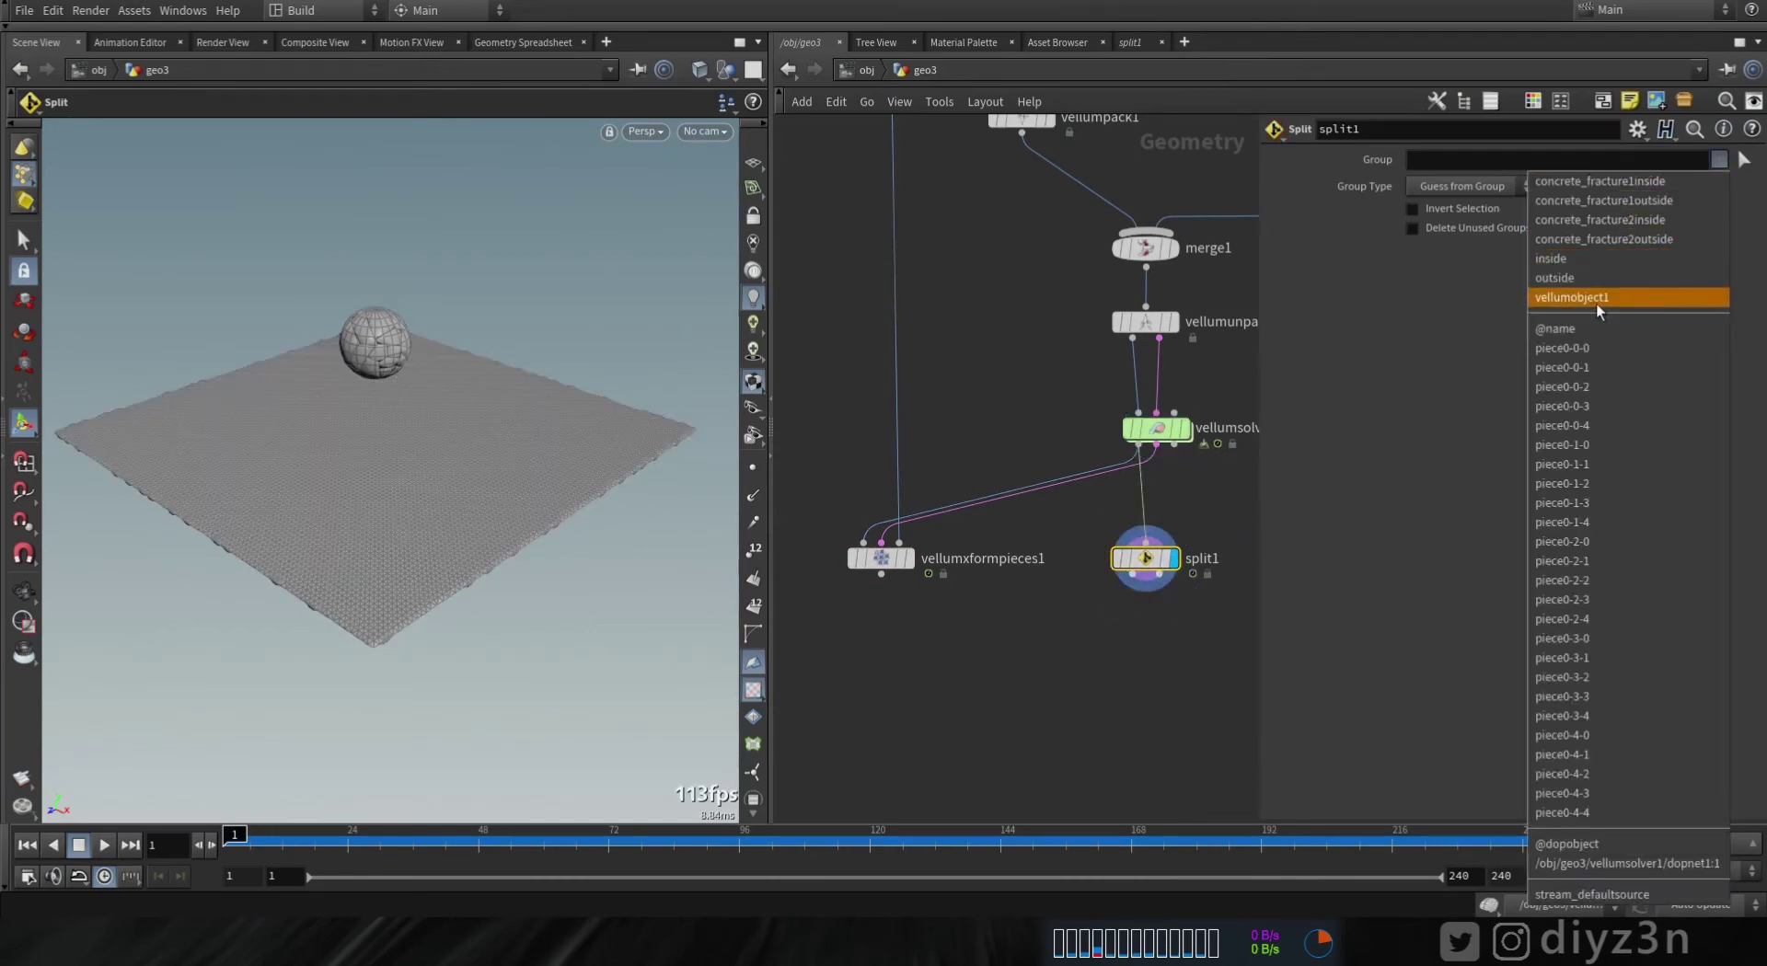
{"action": "left_click", "coordinate": [1593, 348]}
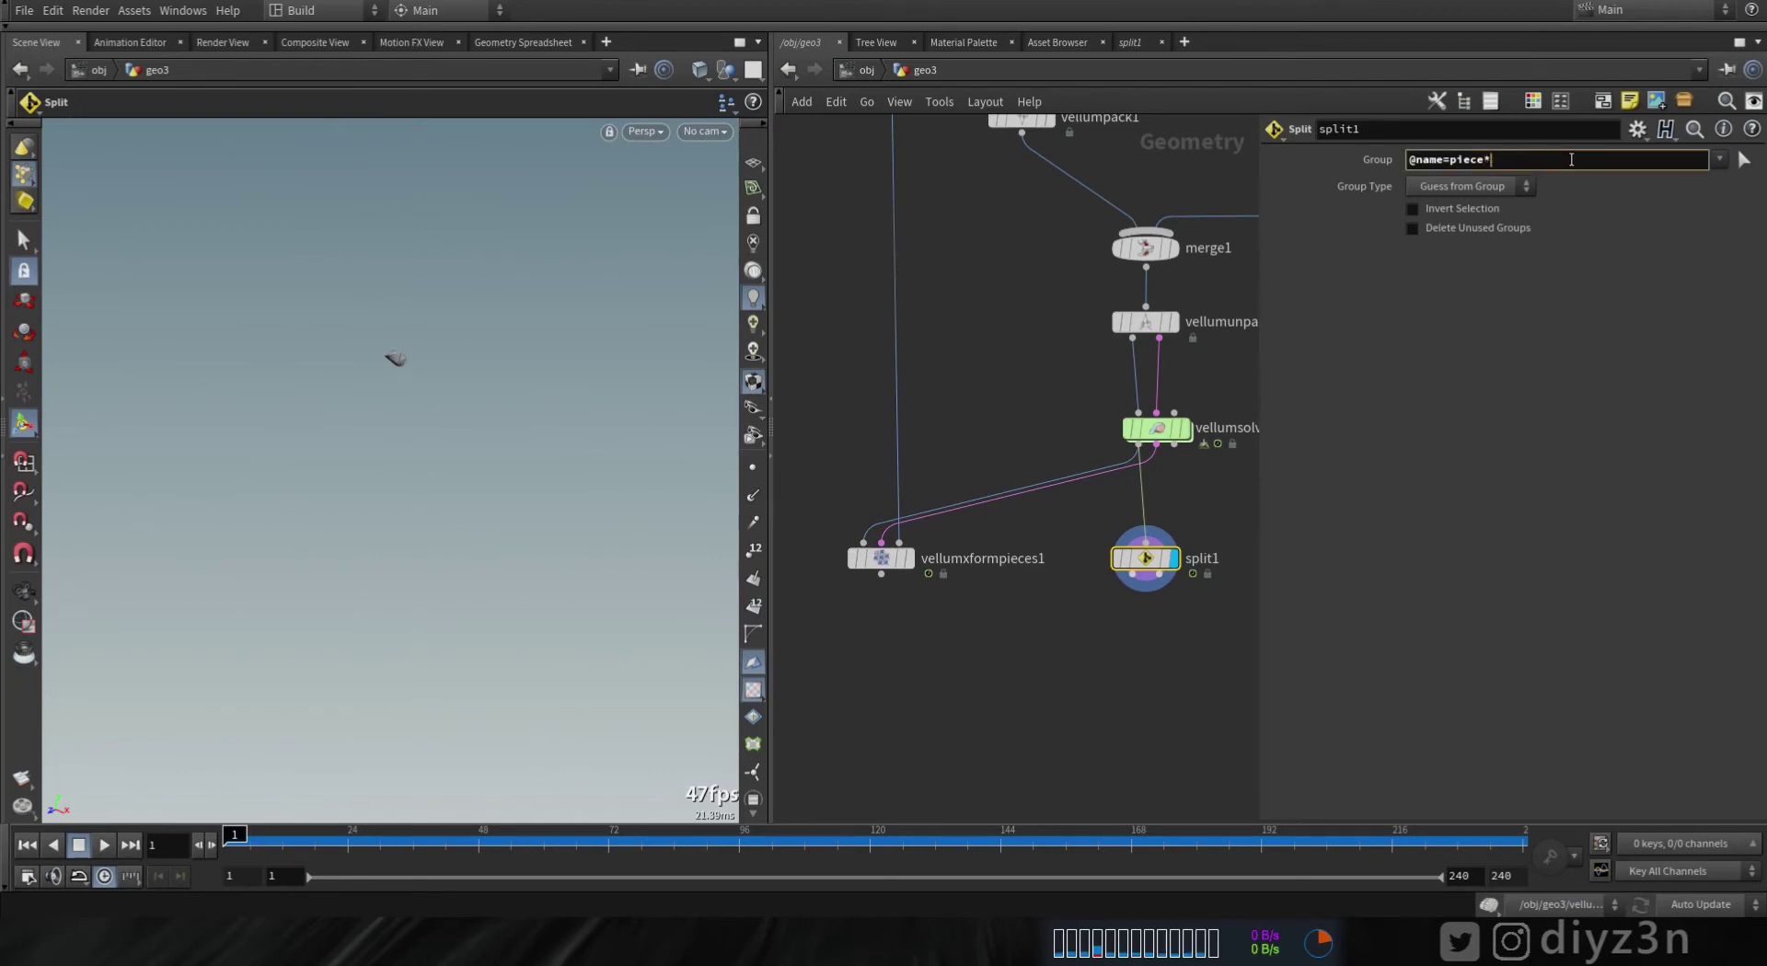
{"action": "key", "text": "Return"}
{"action": "left_click_drag", "start_coordinate": [260, 841], "coordinate": [179, 733]}
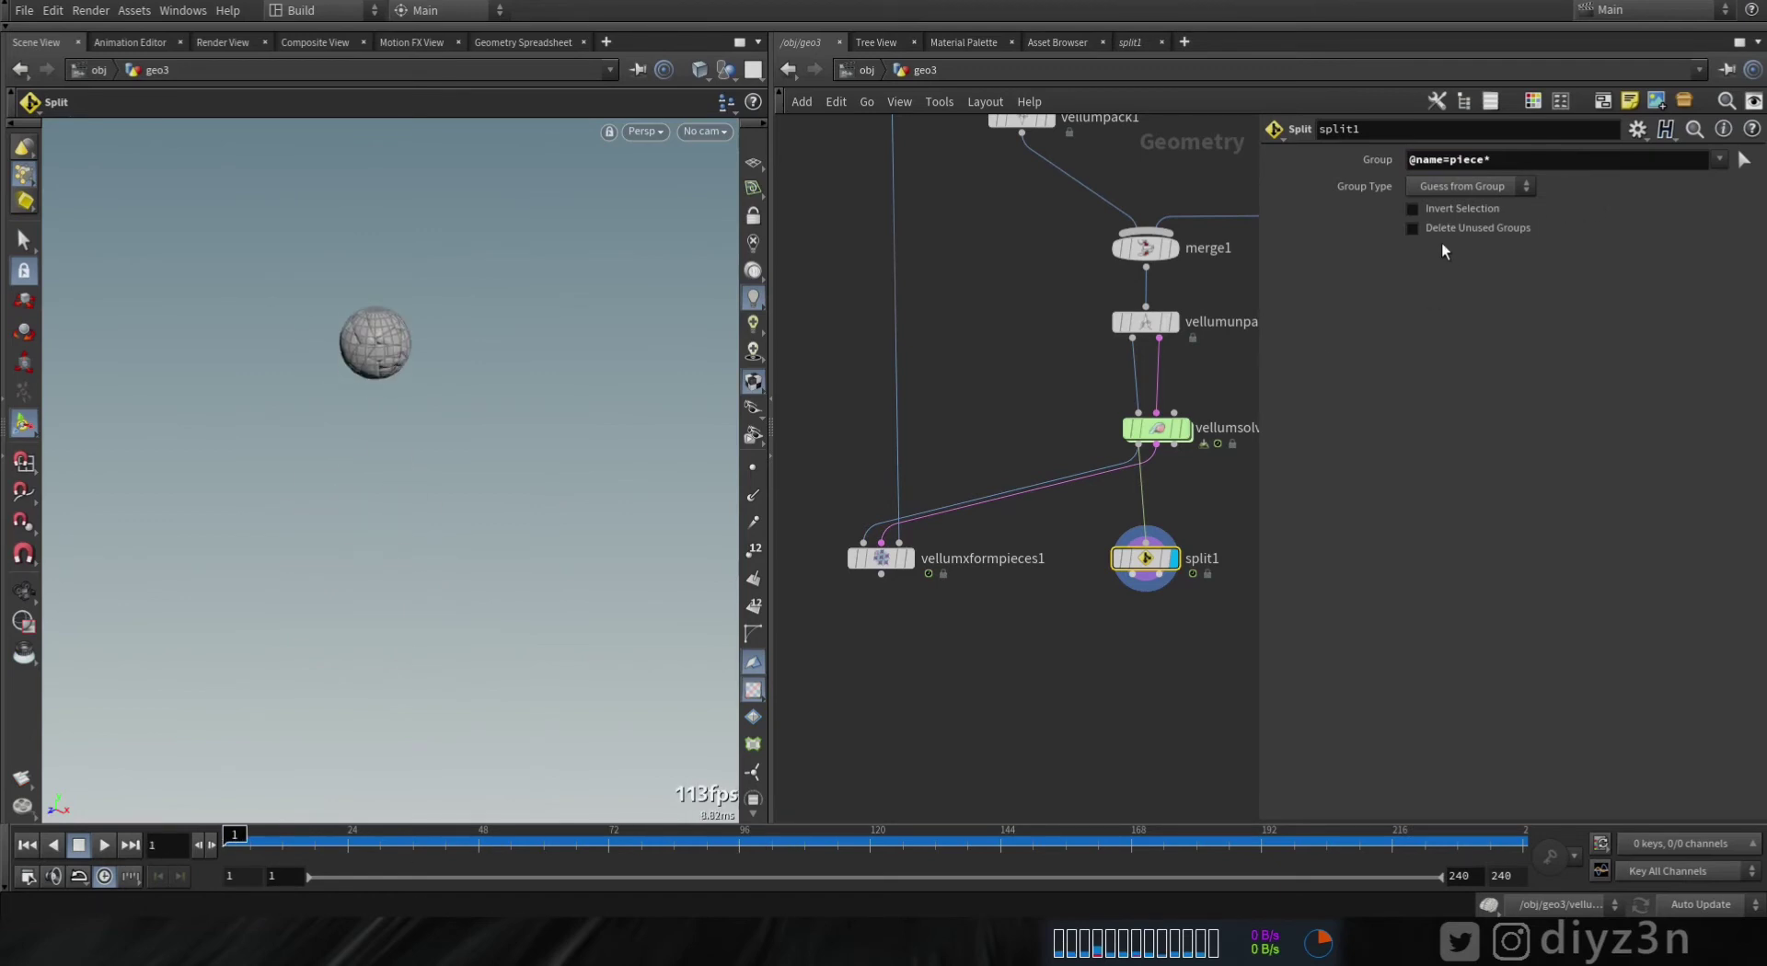
- Invert the Split node's selection to keep only the cloth, and scrub to frame 151 to check it
{"action": "left_click", "coordinate": [1413, 209]}
{"action": "key", "text": "Up"}
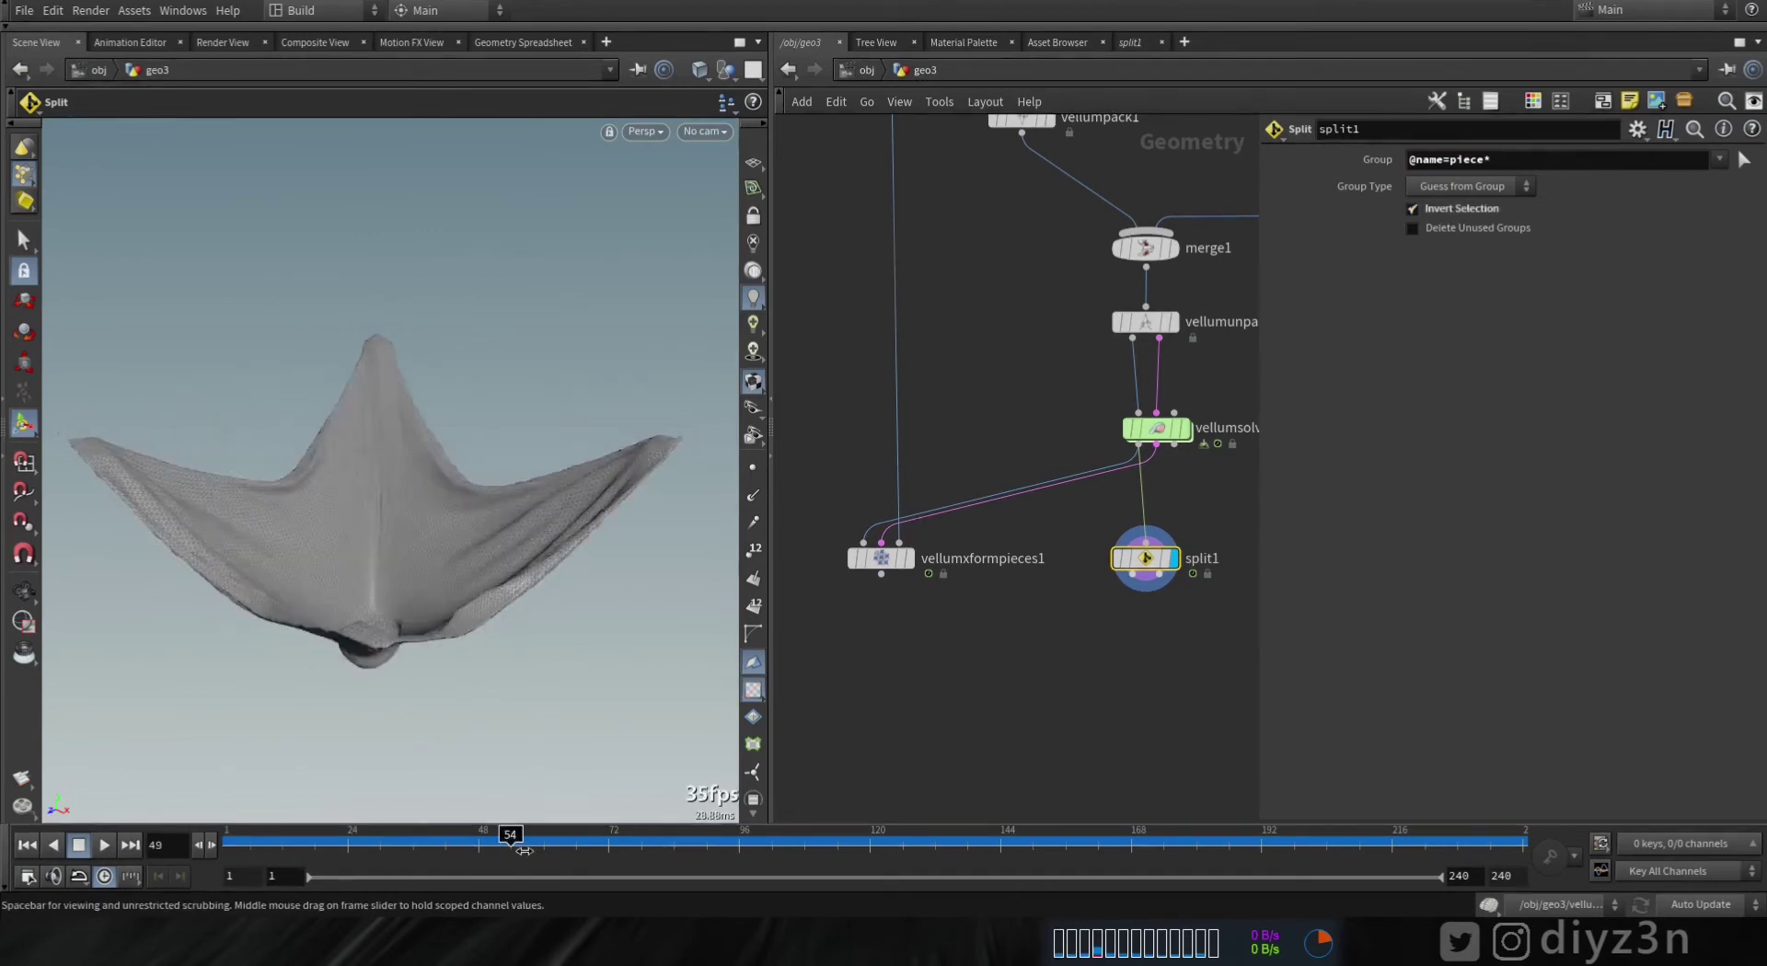
{"action": "left_click_drag", "start_coordinate": [422, 580], "coordinate": [432, 635]}
- Merge the Vellum Transform Pieces output with the Split node's first output in a new Merge node and display it
{"action": "key", "text": "Tab"}
{"action": "type", "text": "mer"}
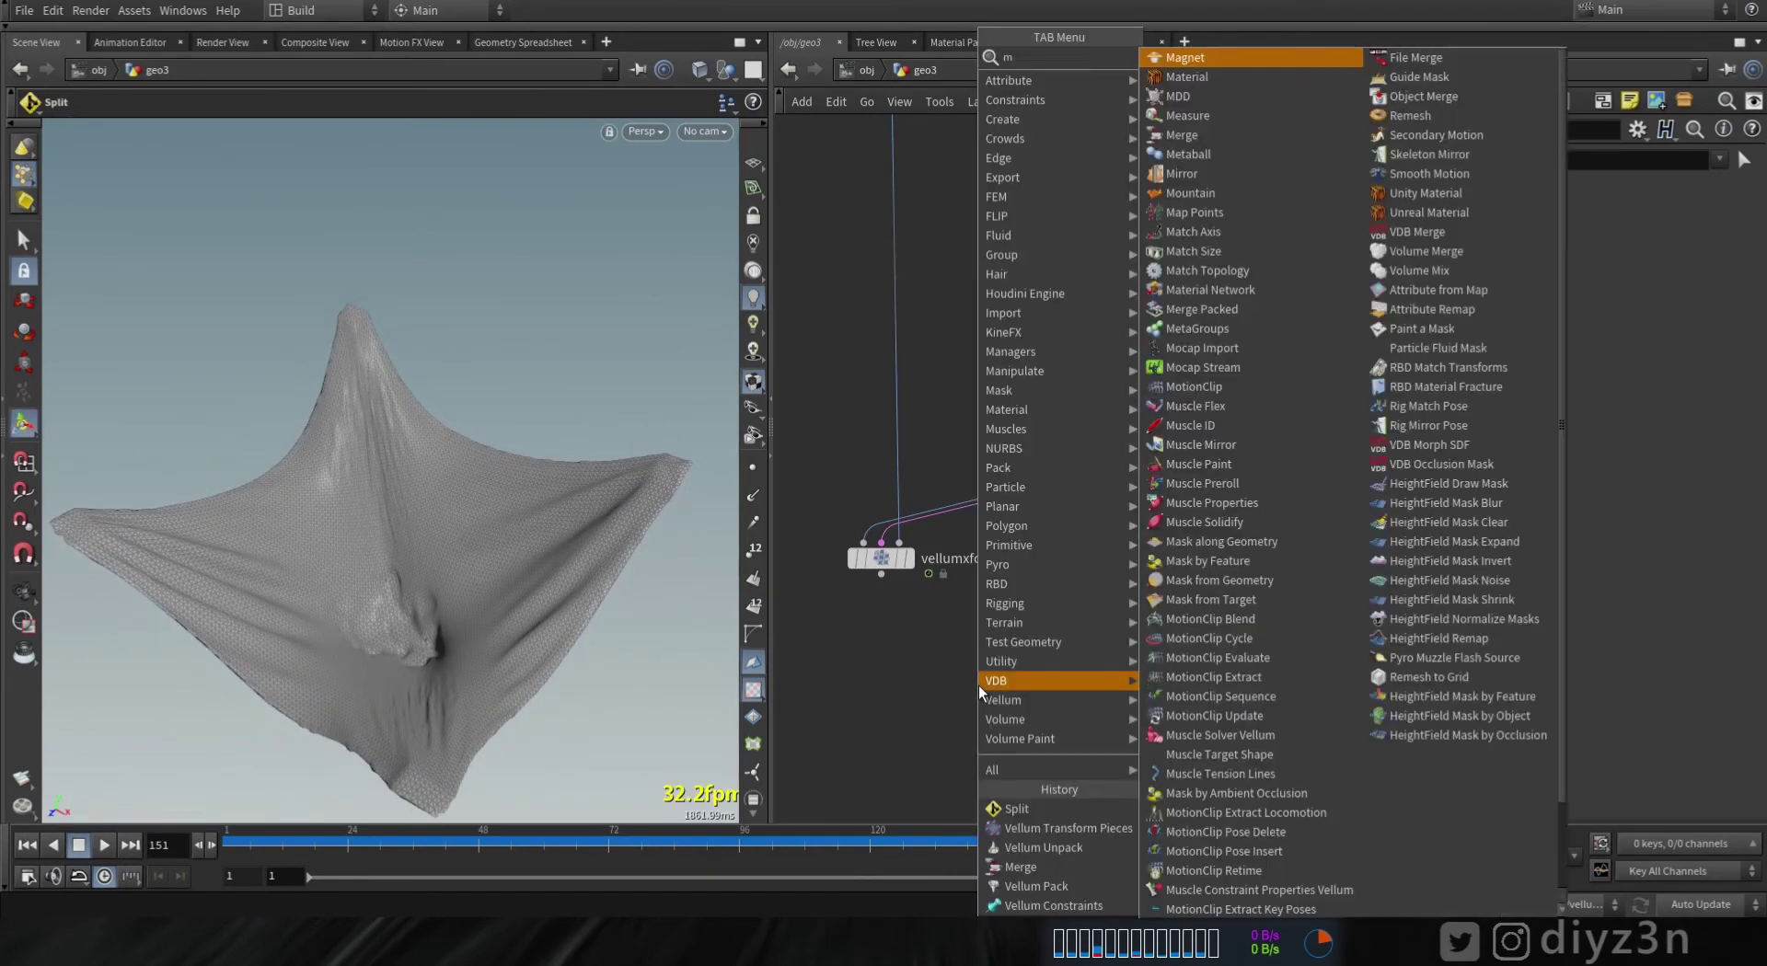
{"action": "left_click", "coordinate": [1211, 60]}
{"action": "left_click", "coordinate": [990, 692]}
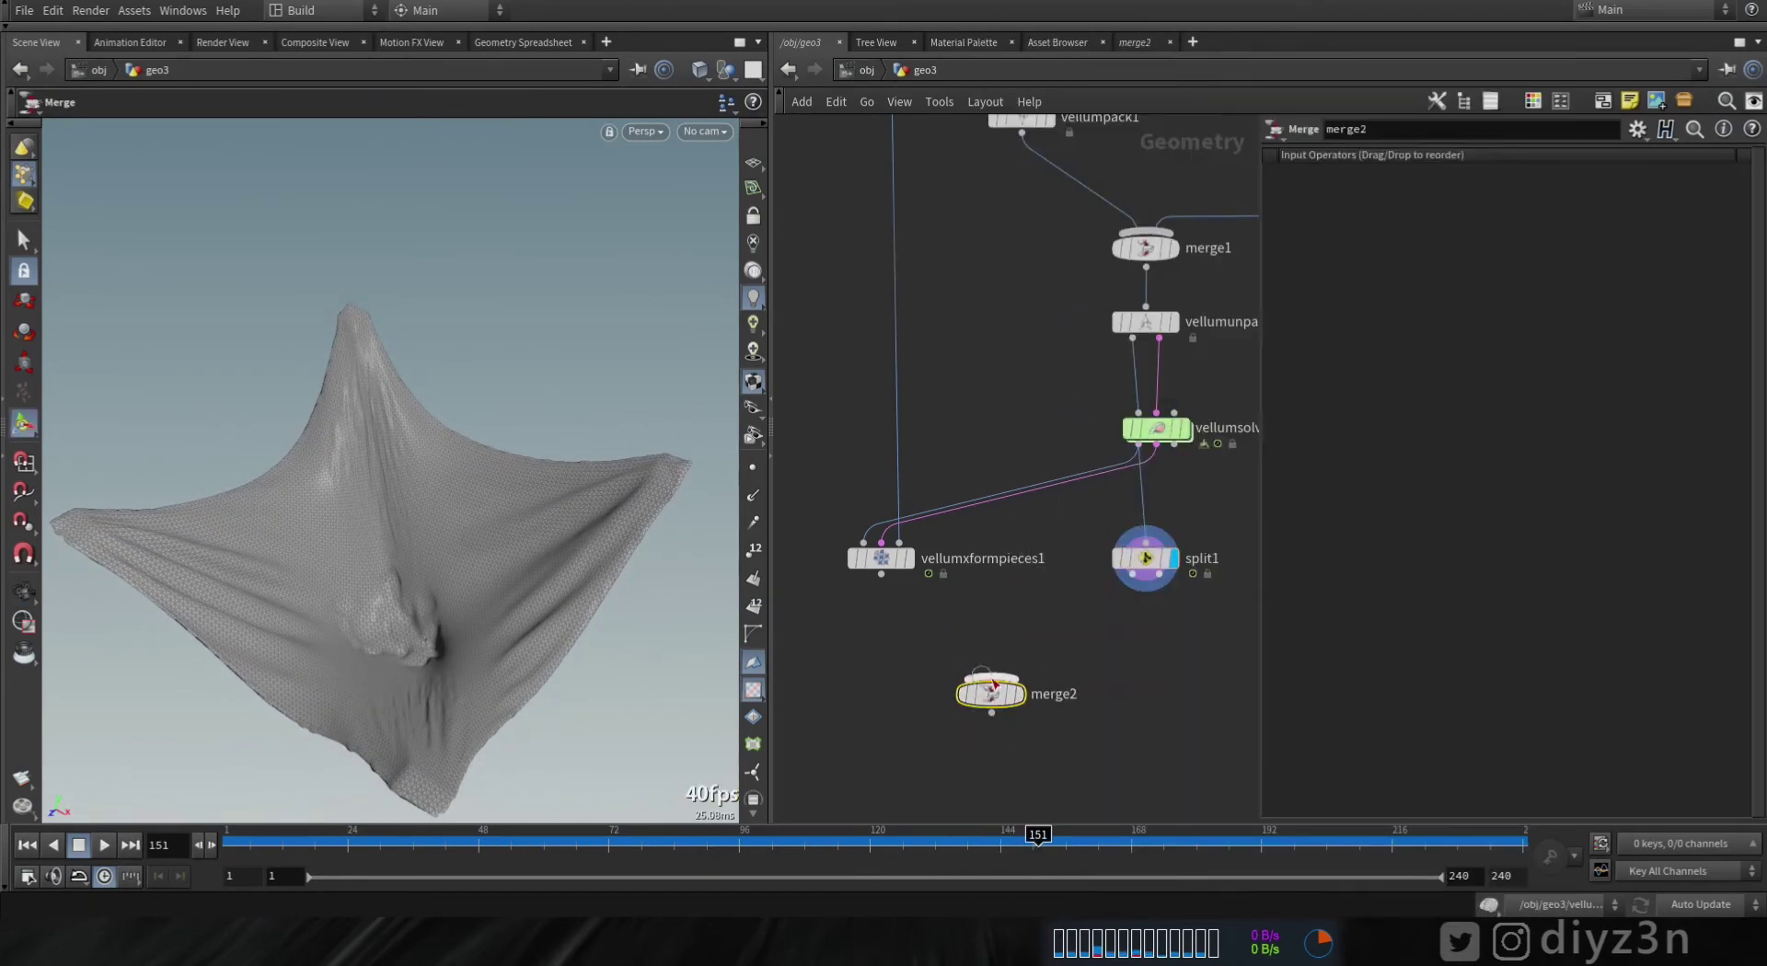
{"action": "left_click_drag", "start_coordinate": [880, 575], "coordinate": [983, 656]}
{"action": "left_click", "coordinate": [1133, 574]}
{"action": "left_click", "coordinate": [1018, 694]}
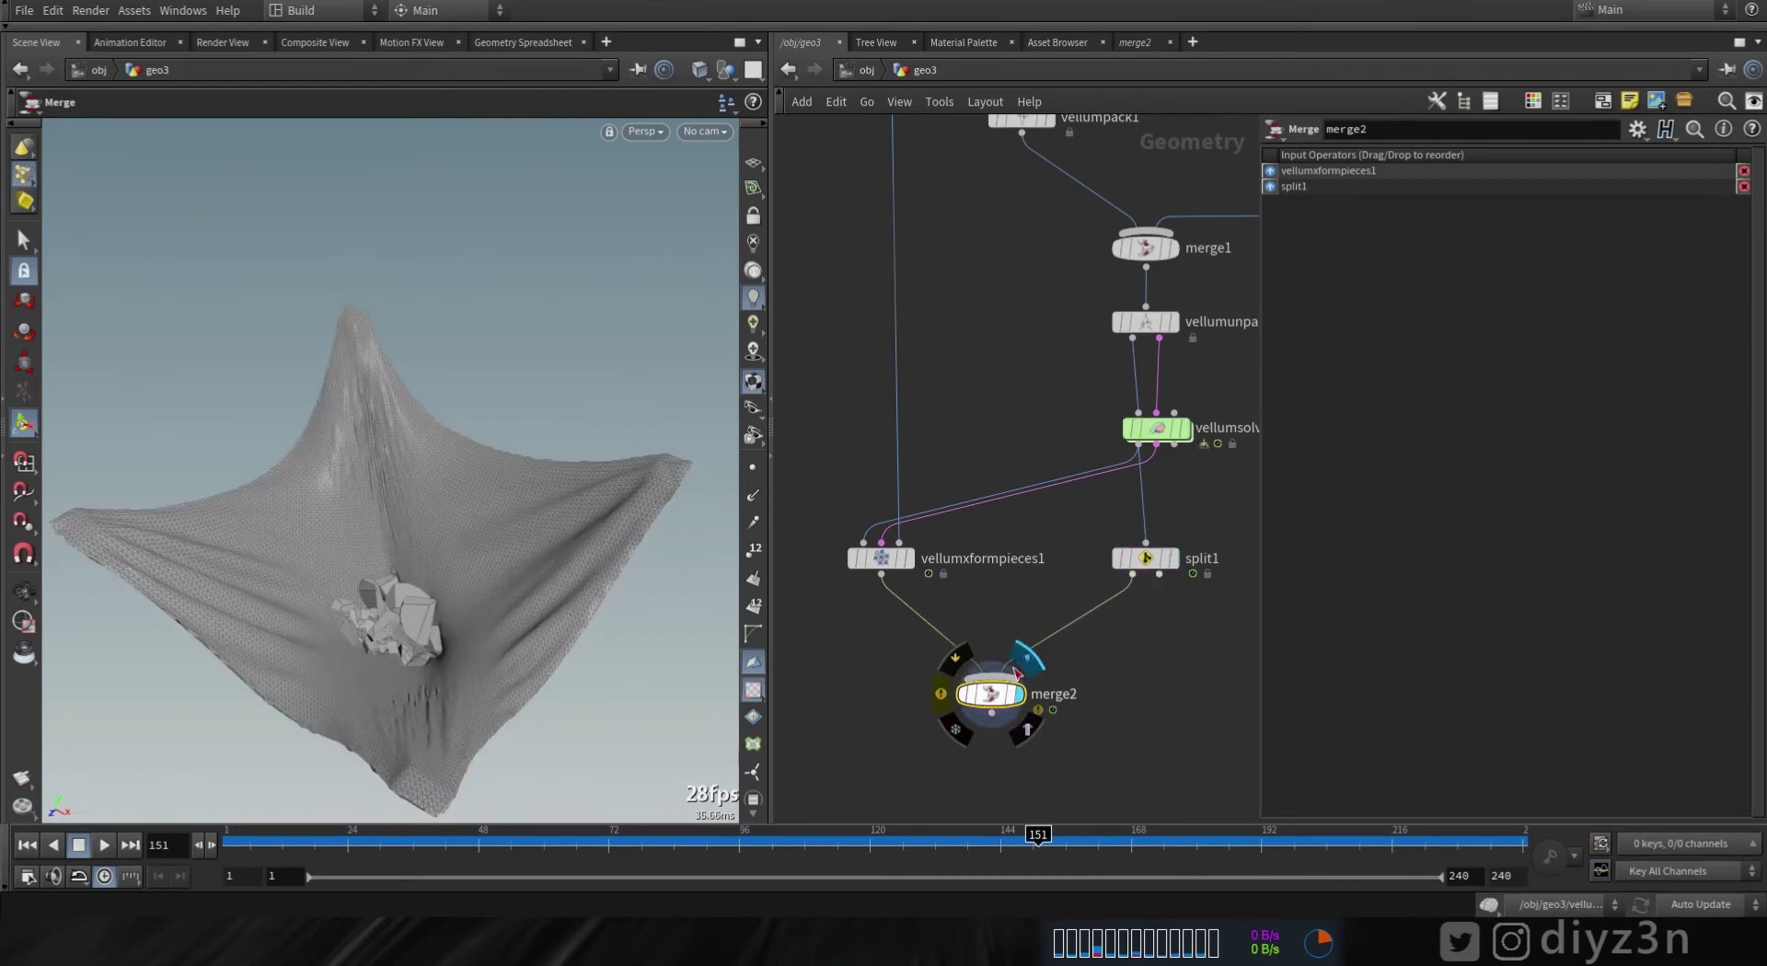
- Scrub the merged cloth and fractured sphere from the start to frame 160
{"action": "left_click", "coordinate": [241, 840]}
{"action": "left_click_drag", "start_coordinate": [250, 844], "coordinate": [1095, 849]}
{"action": "scroll", "coordinate": [998, 445], "scroll_direction": "up", "scroll_amount": 2}
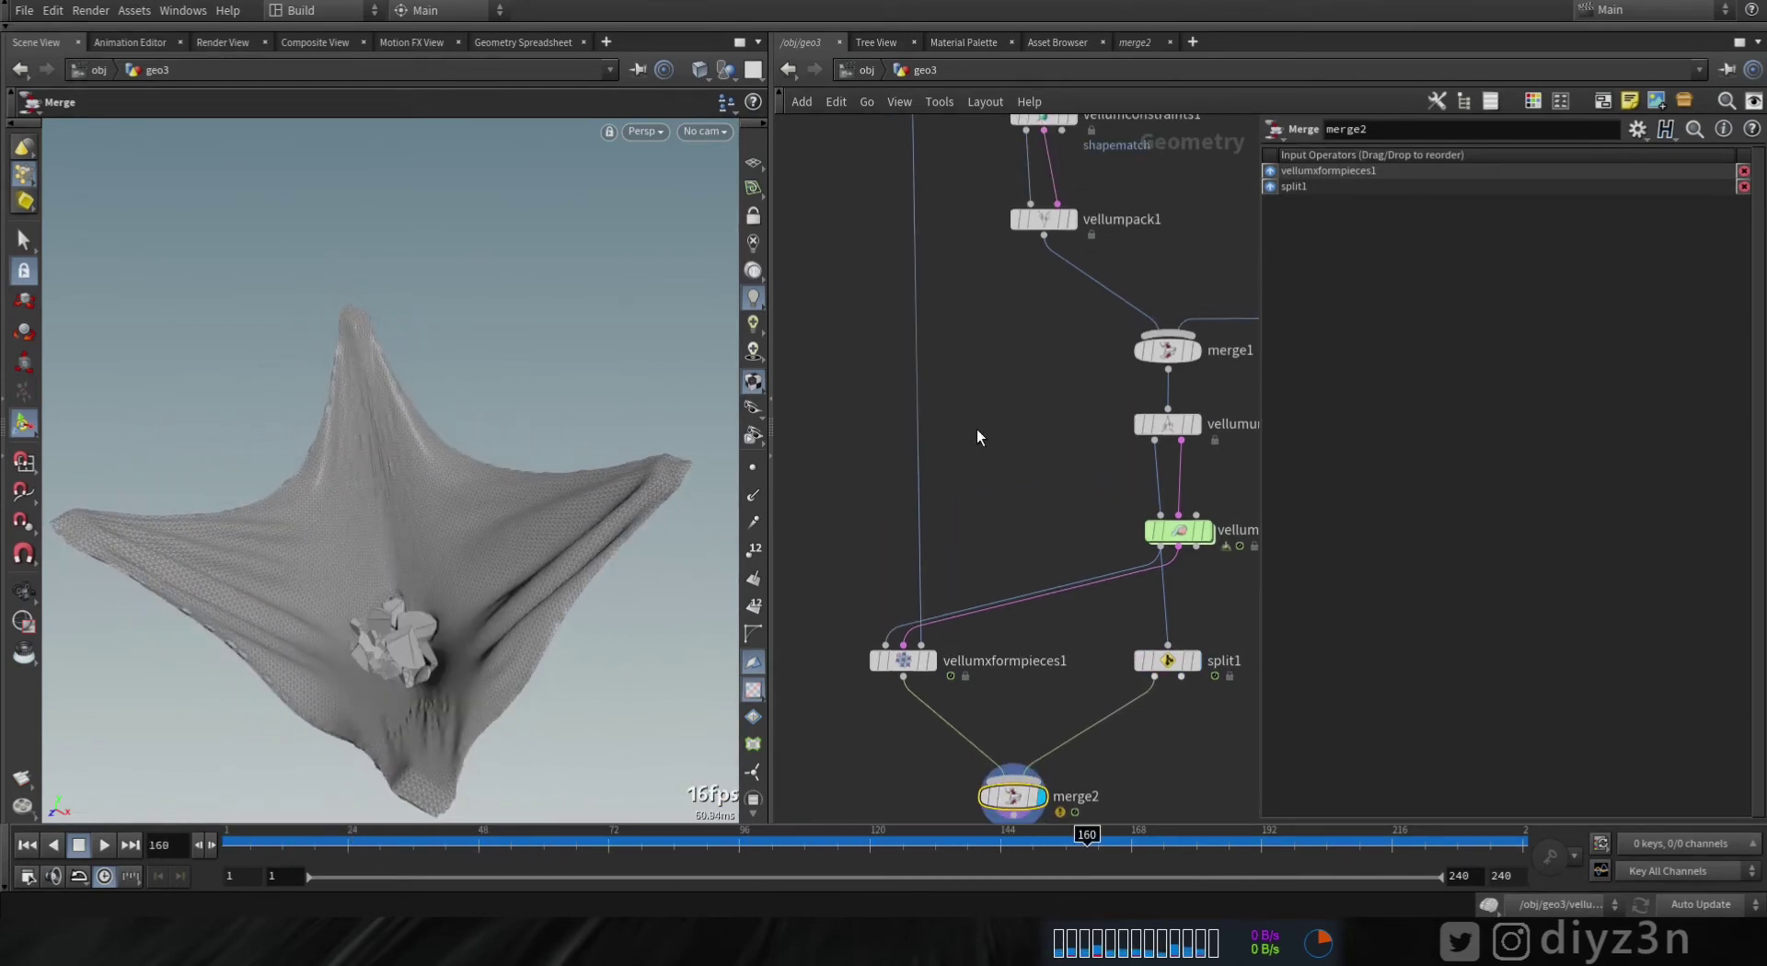
- Insert a Color node between connectivity and Vellum Transform Pieces, and set its color to red (1, 0, 0)
{"action": "key", "text": "Tab"}
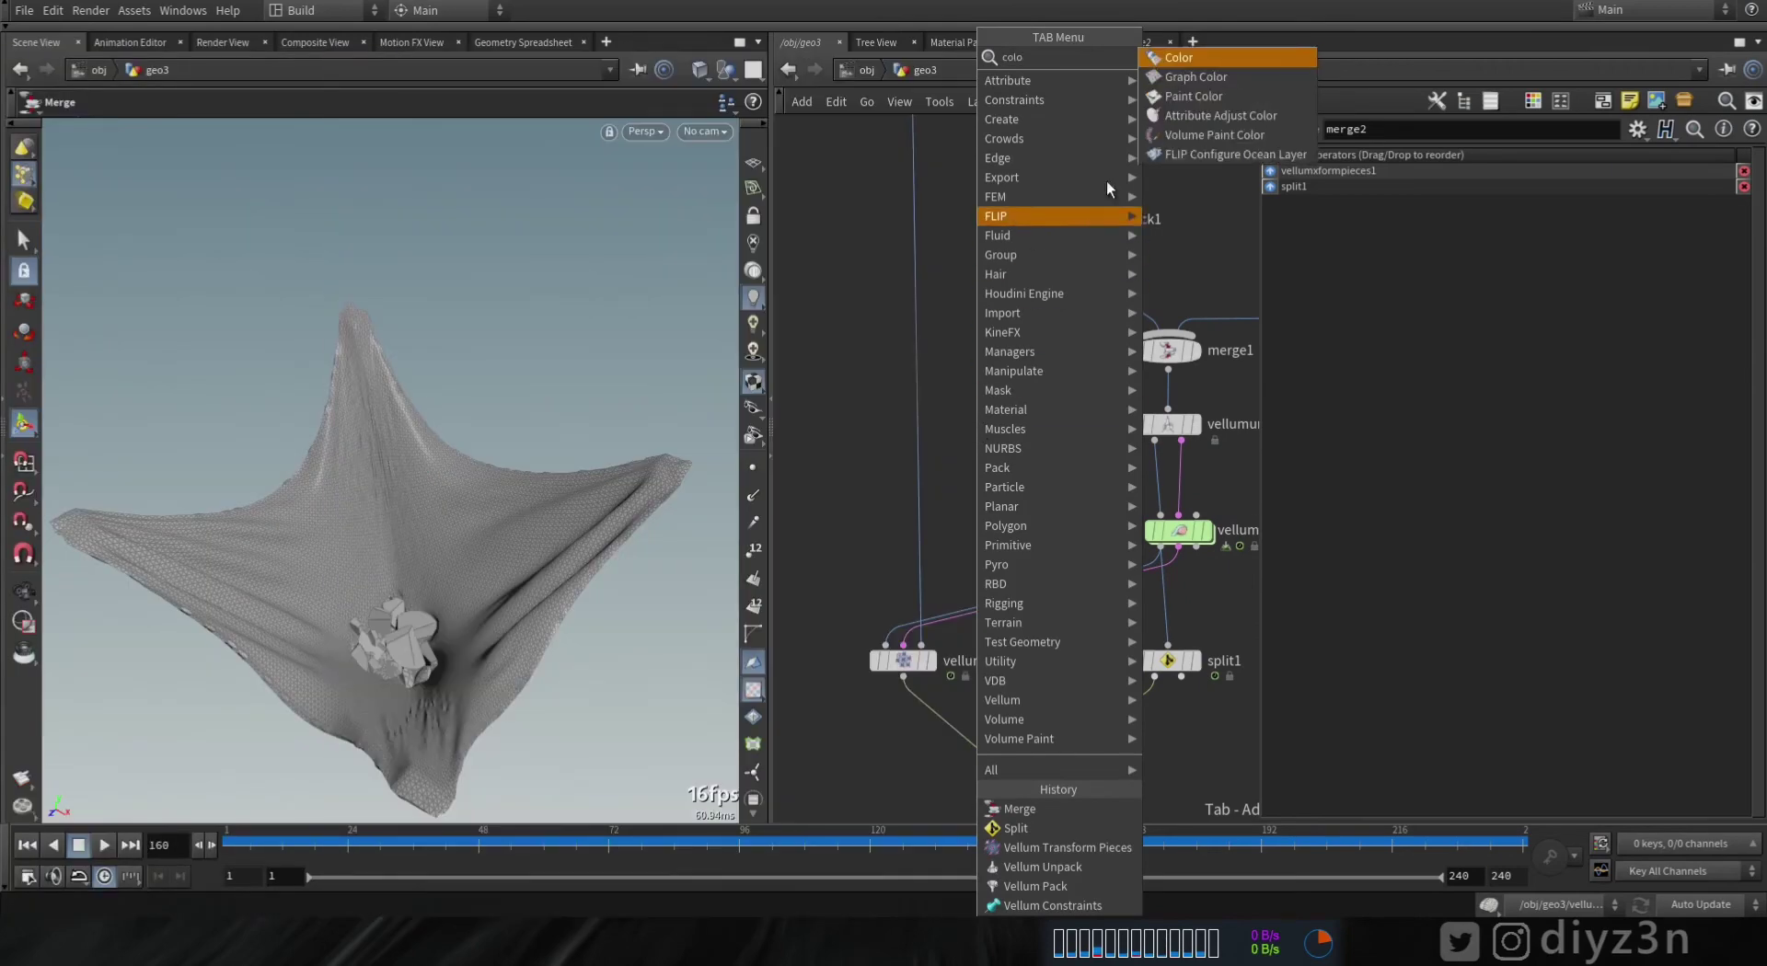
{"action": "left_click", "coordinate": [911, 400]}
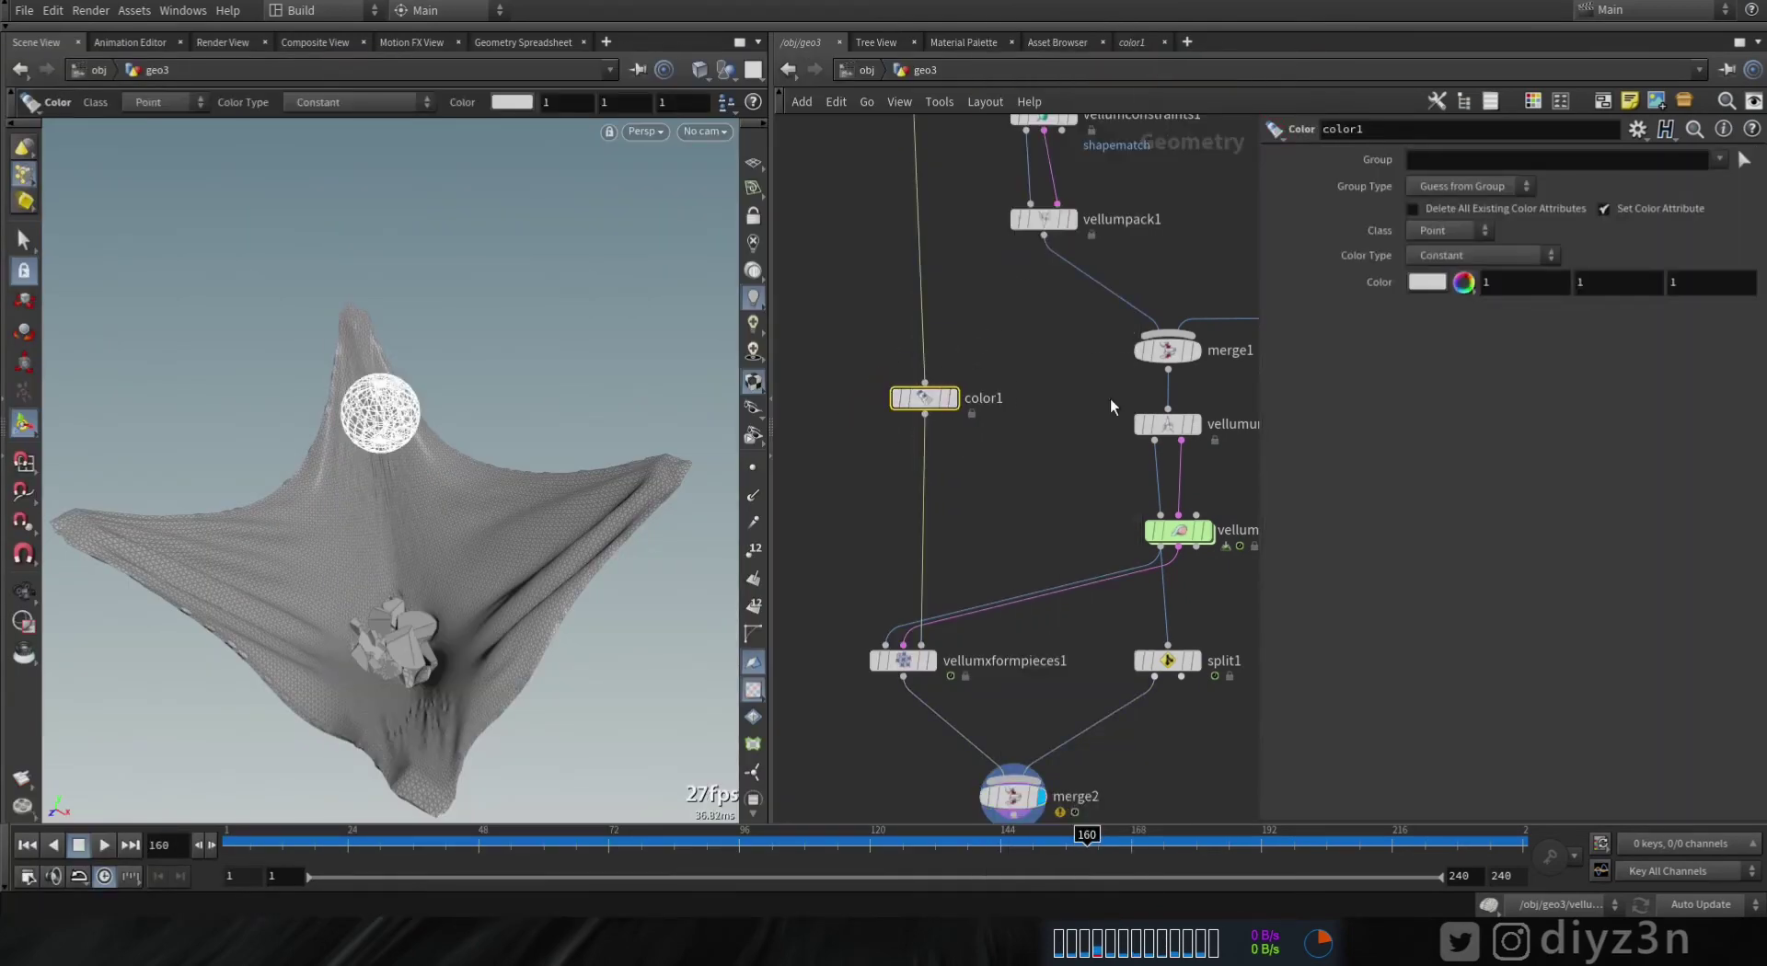
{"action": "left_click", "coordinate": [1428, 283]}
{"action": "left_click", "coordinate": [1362, 156]}
{"action": "left_click", "coordinate": [1708, 87]}
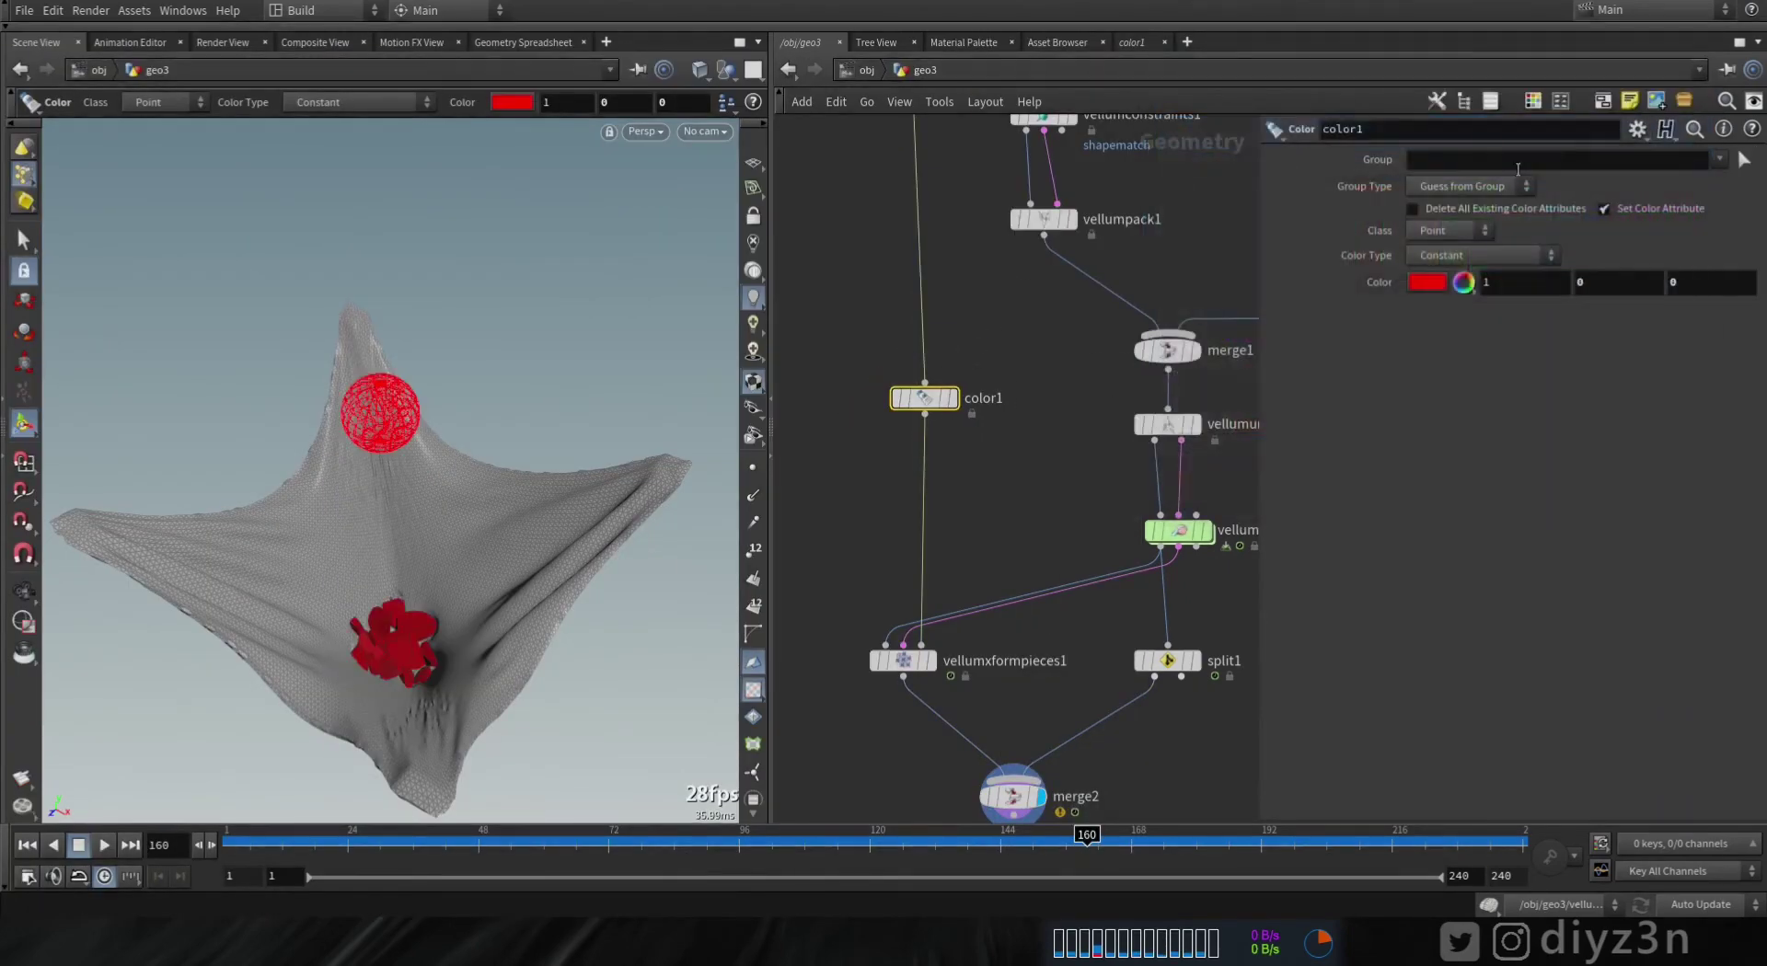
- Select the final Merge node, return to the first frame and play the colored simulation
{"action": "middle_click_drag", "start_coordinate": [1024, 540], "coordinate": [978, 313]}
{"action": "left_click", "coordinate": [965, 569]}
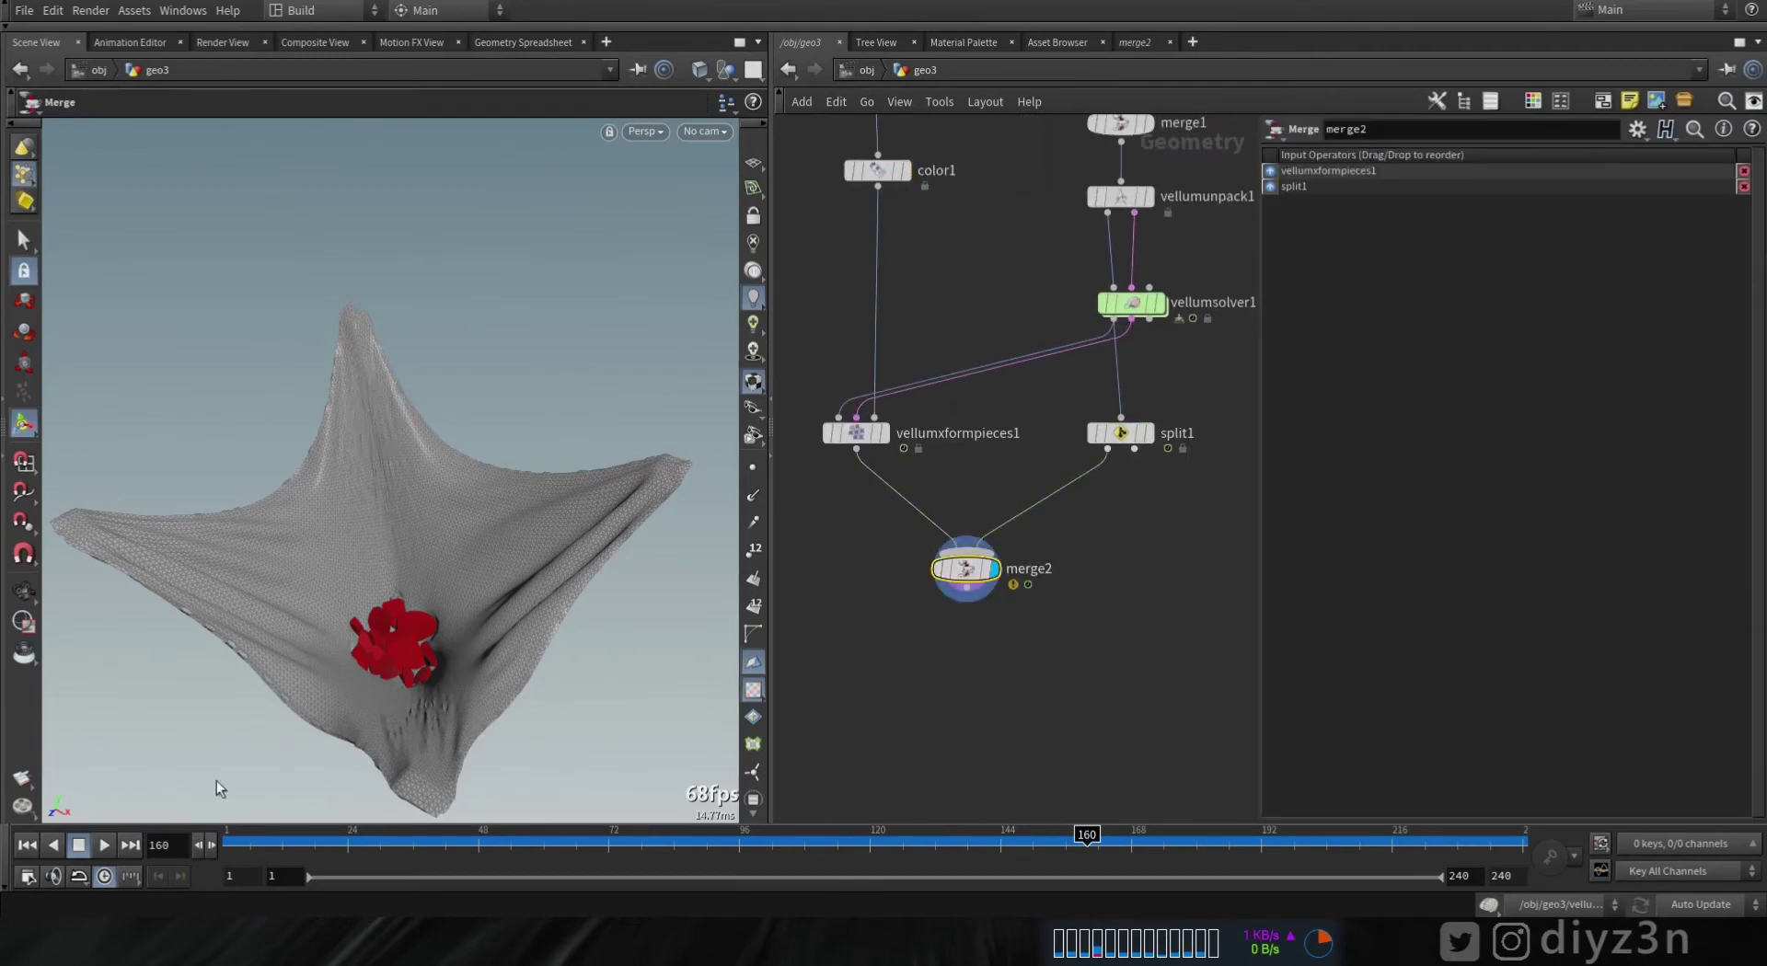
{"action": "left_click", "coordinate": [27, 846]}
{"action": "left_click", "coordinate": [101, 846]}
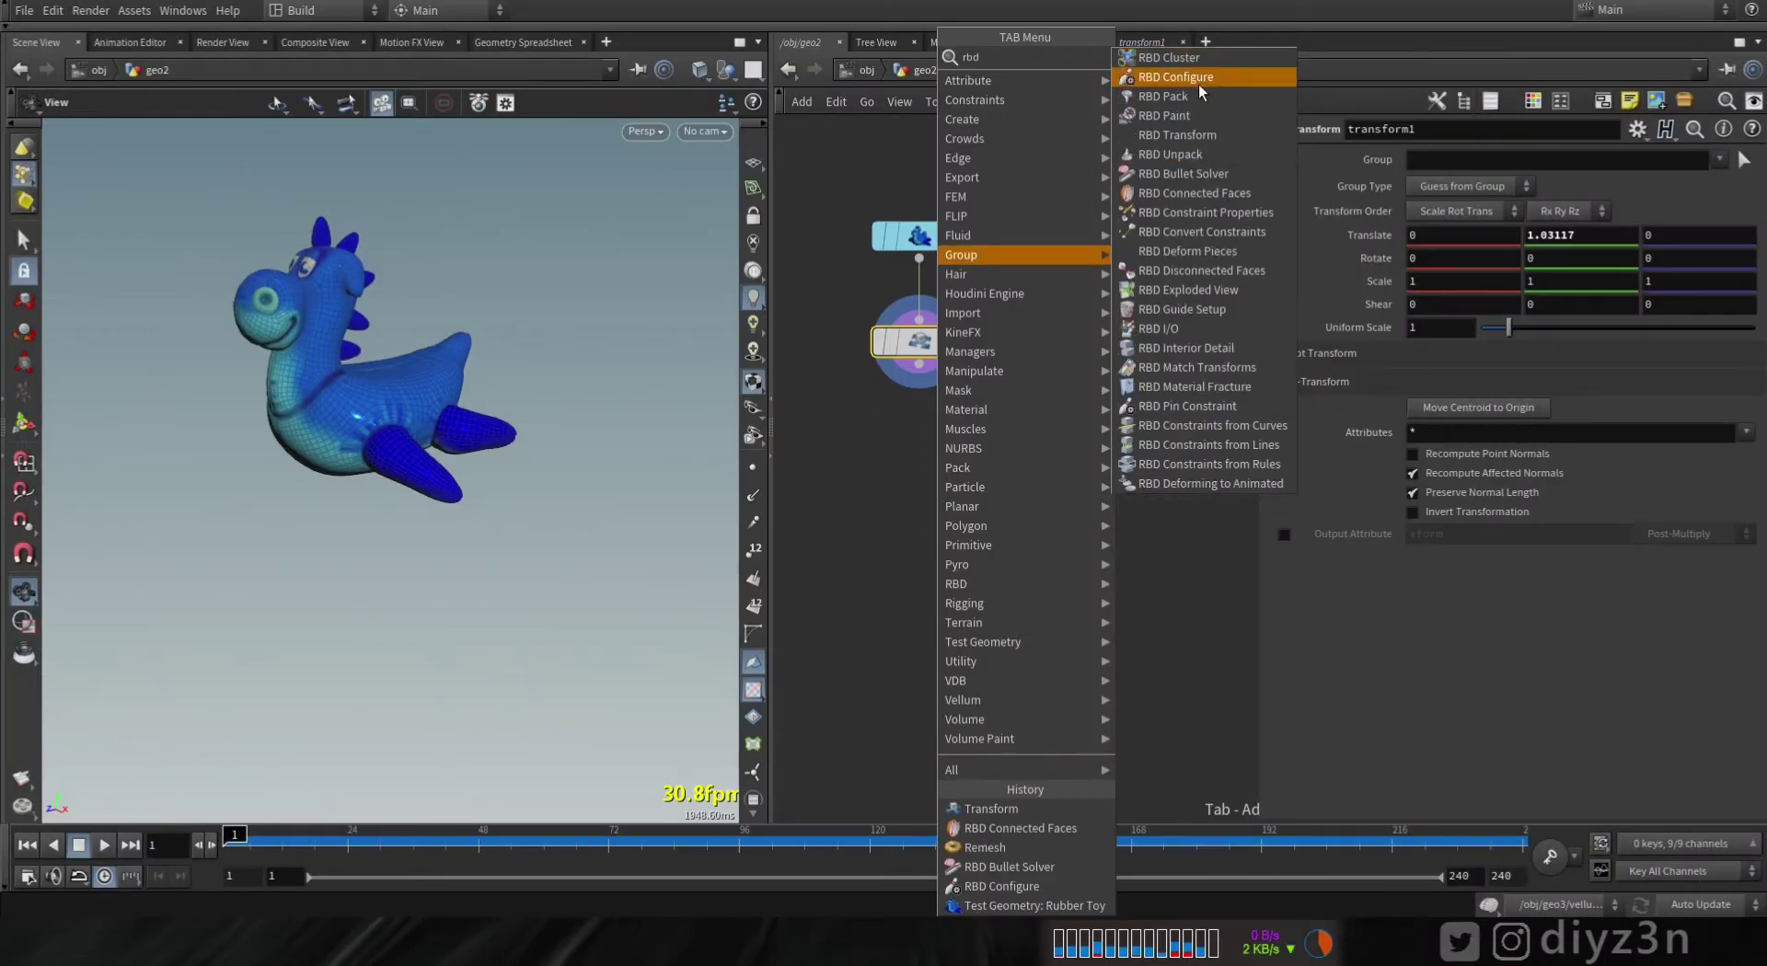
- Add an RBD Configure node after the rubber toy's transform, followed by a connected RBD Bullet Solver
{"action": "left_click", "coordinate": [1156, 67]}
{"action": "key", "text": "Tab"}
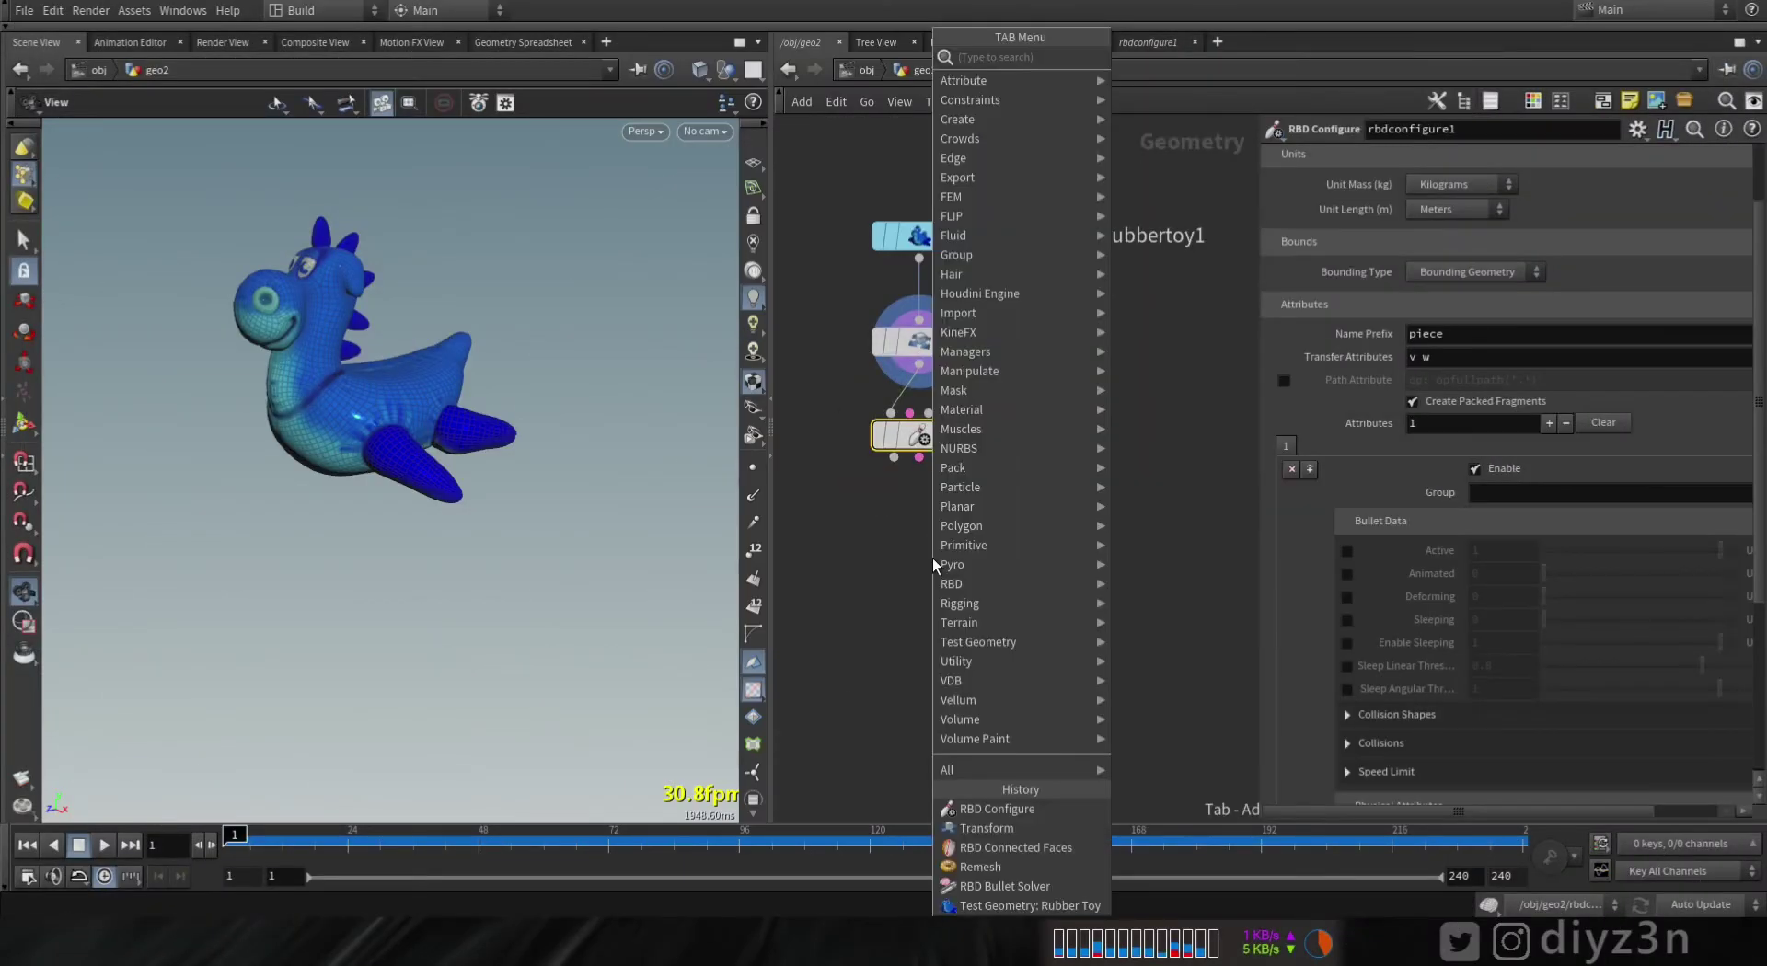
{"action": "type", "text": "bu"}
{"action": "left_click", "coordinate": [1179, 116]}
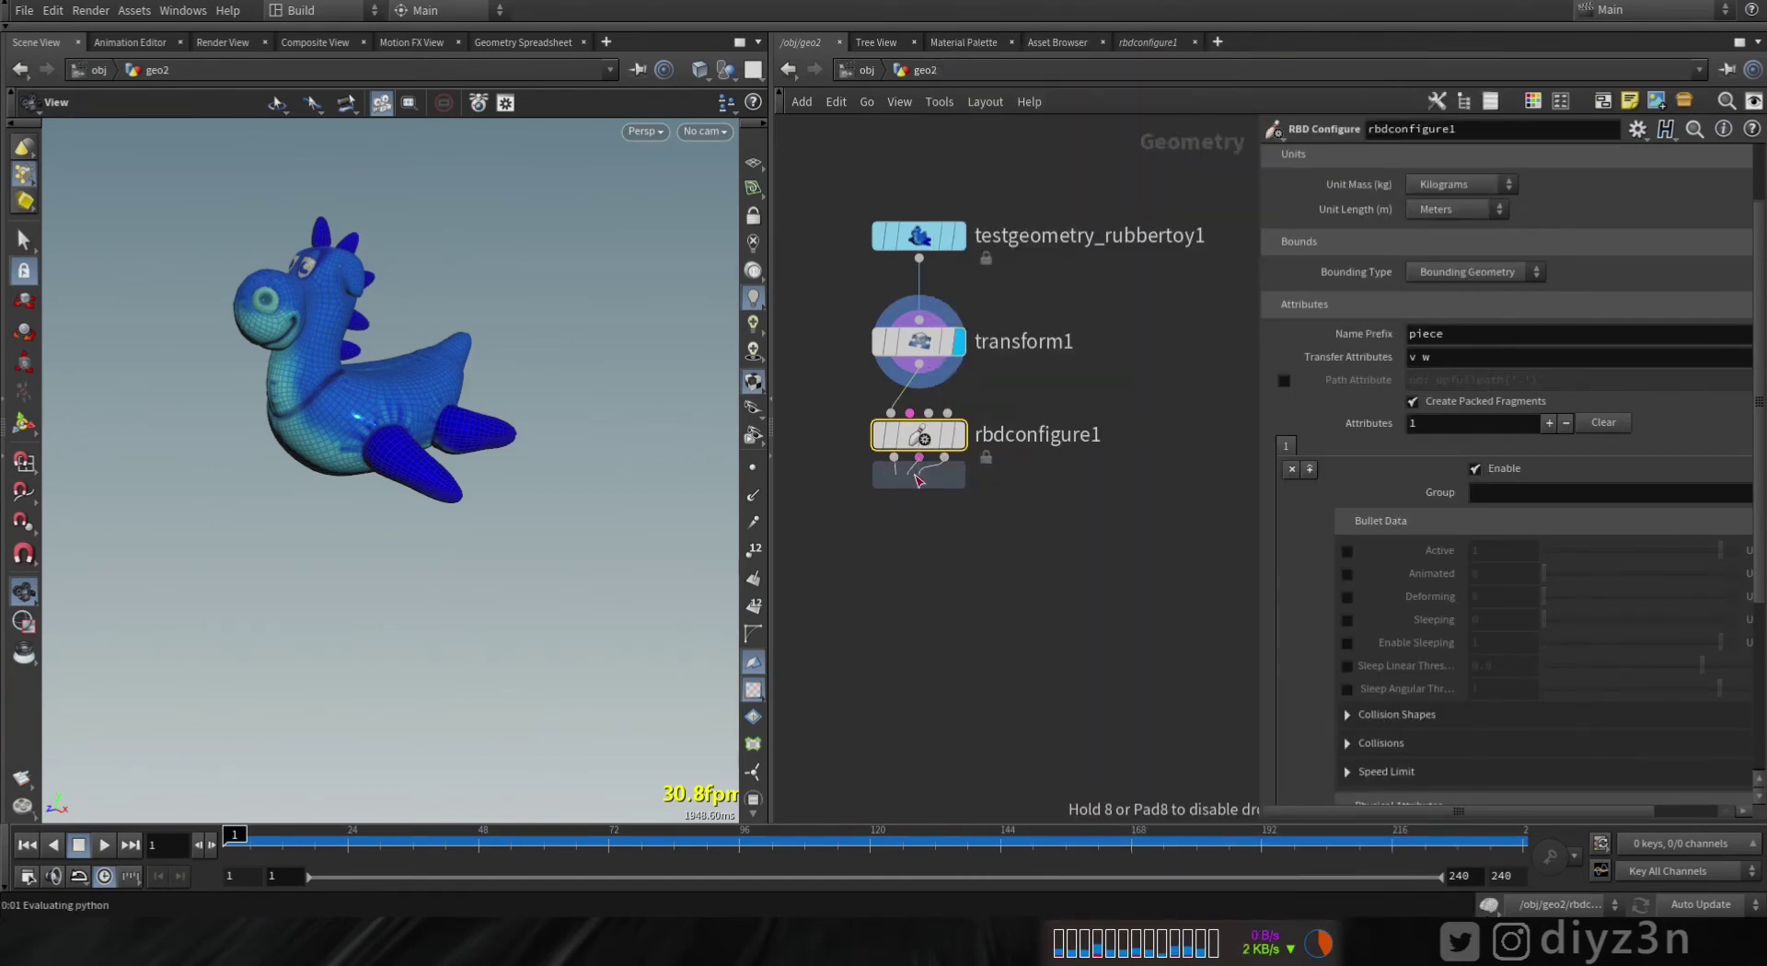
{"action": "left_click", "coordinate": [919, 527]}
- Set the RBD Bullet Solver's ground type to Ground Plane, play the simulation and return to the first frame
{"action": "left_click", "coordinate": [1462, 498]}
{"action": "left_click", "coordinate": [1452, 518]}
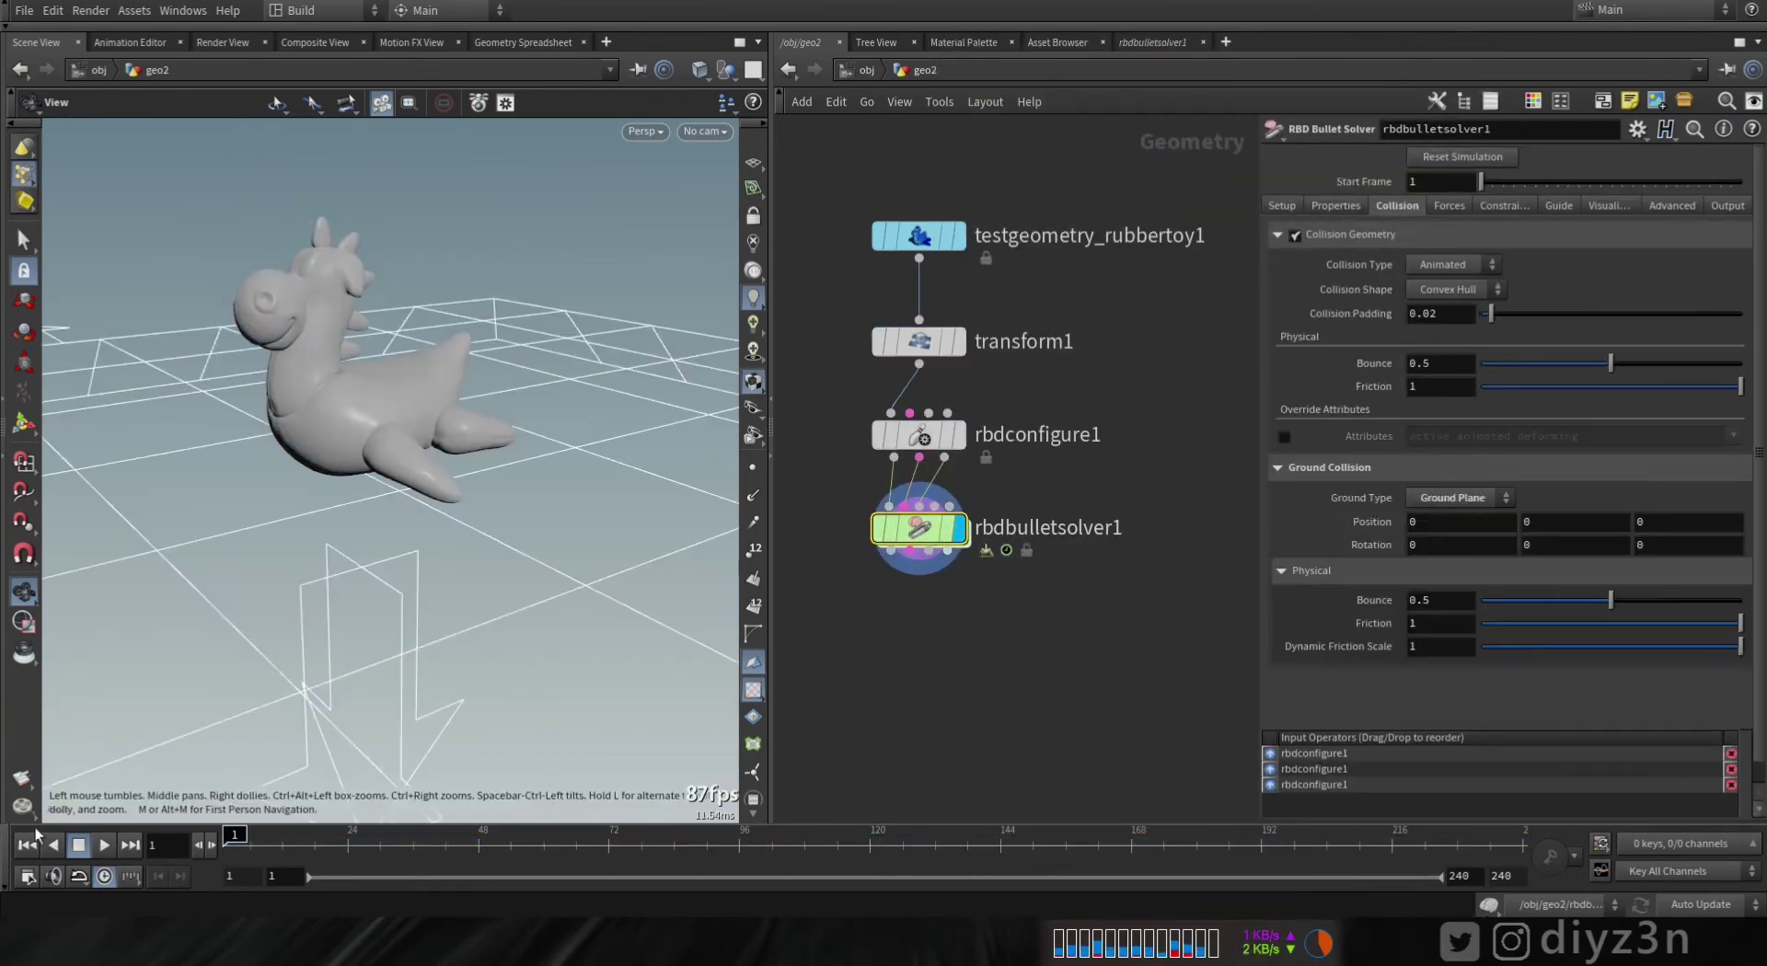
{"action": "left_click", "coordinate": [104, 845]}
{"action": "left_click", "coordinate": [27, 845]}
{"action": "scroll", "coordinate": [296, 506], "scroll_direction": "down", "scroll_amount": 3}
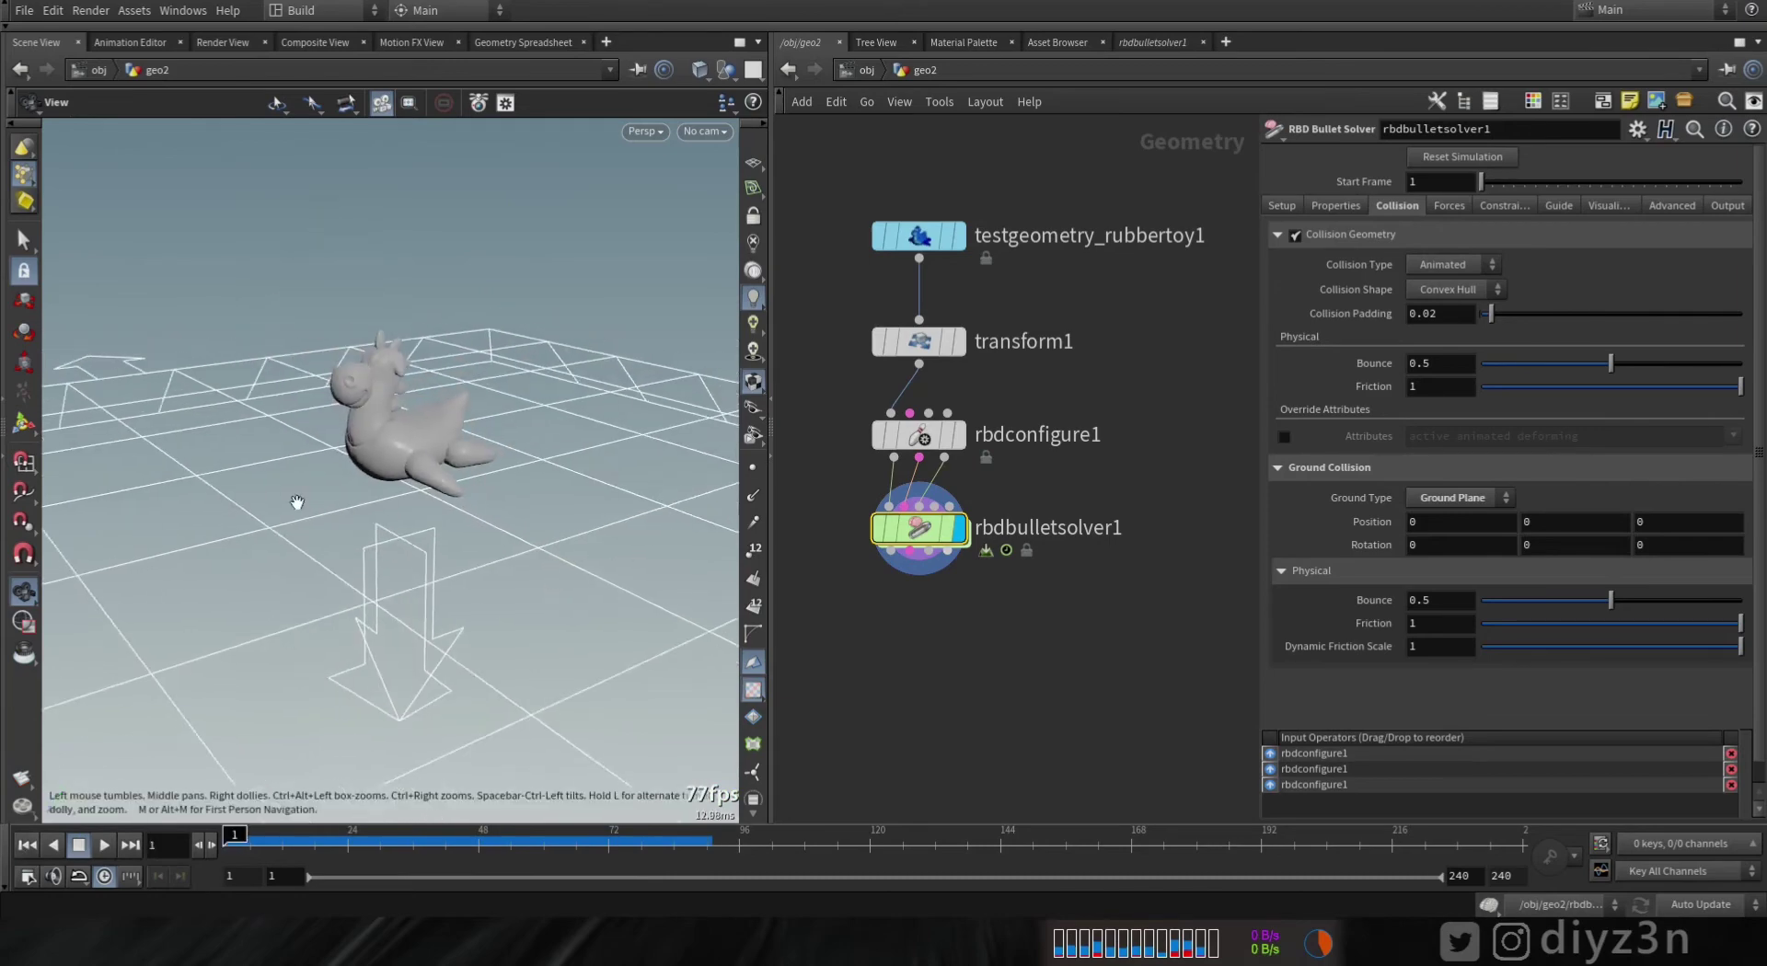
{"action": "left_click_drag", "start_coordinate": [296, 506], "coordinate": [241, 511]}
{"action": "scroll", "coordinate": [811, 628], "scroll_direction": "down", "scroll_amount": 2}
- Add a Connectivity node wired to the RBD Bullet Solver's geometry output and display it
{"action": "key", "text": "Tab"}
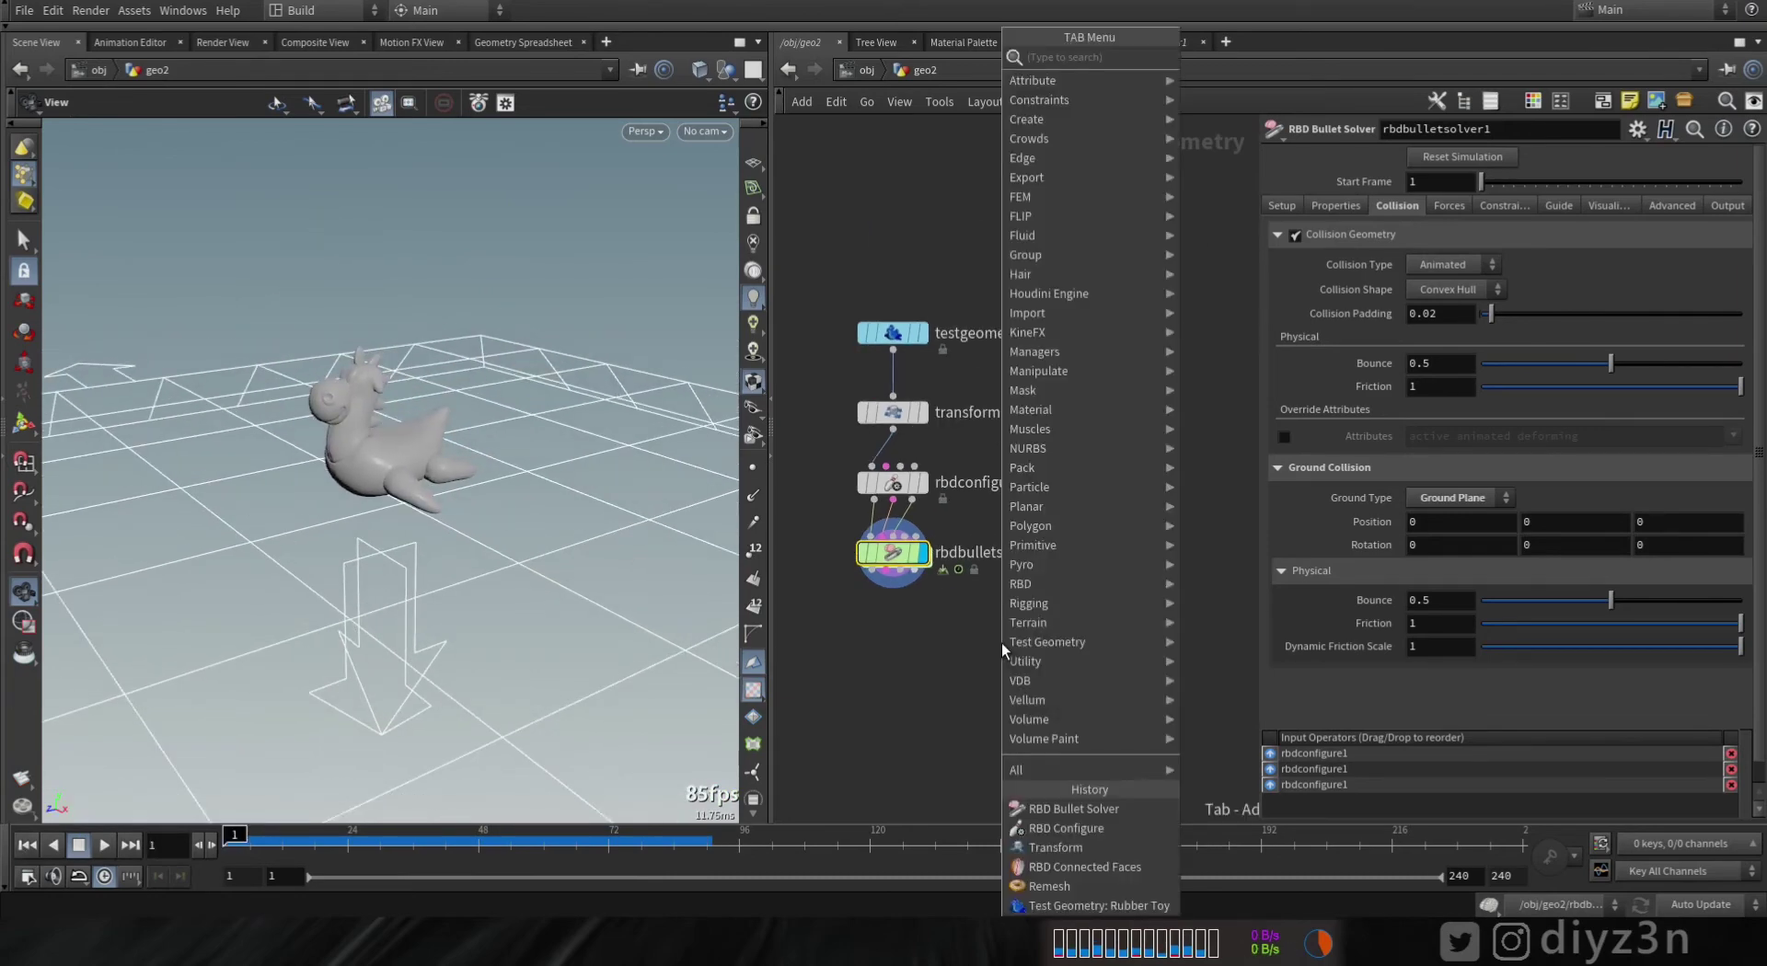
{"action": "type", "text": "con"}
{"action": "left_click", "coordinate": [1209, 118]}
{"action": "left_click", "coordinate": [893, 646]}
{"action": "left_click", "coordinate": [872, 569]}
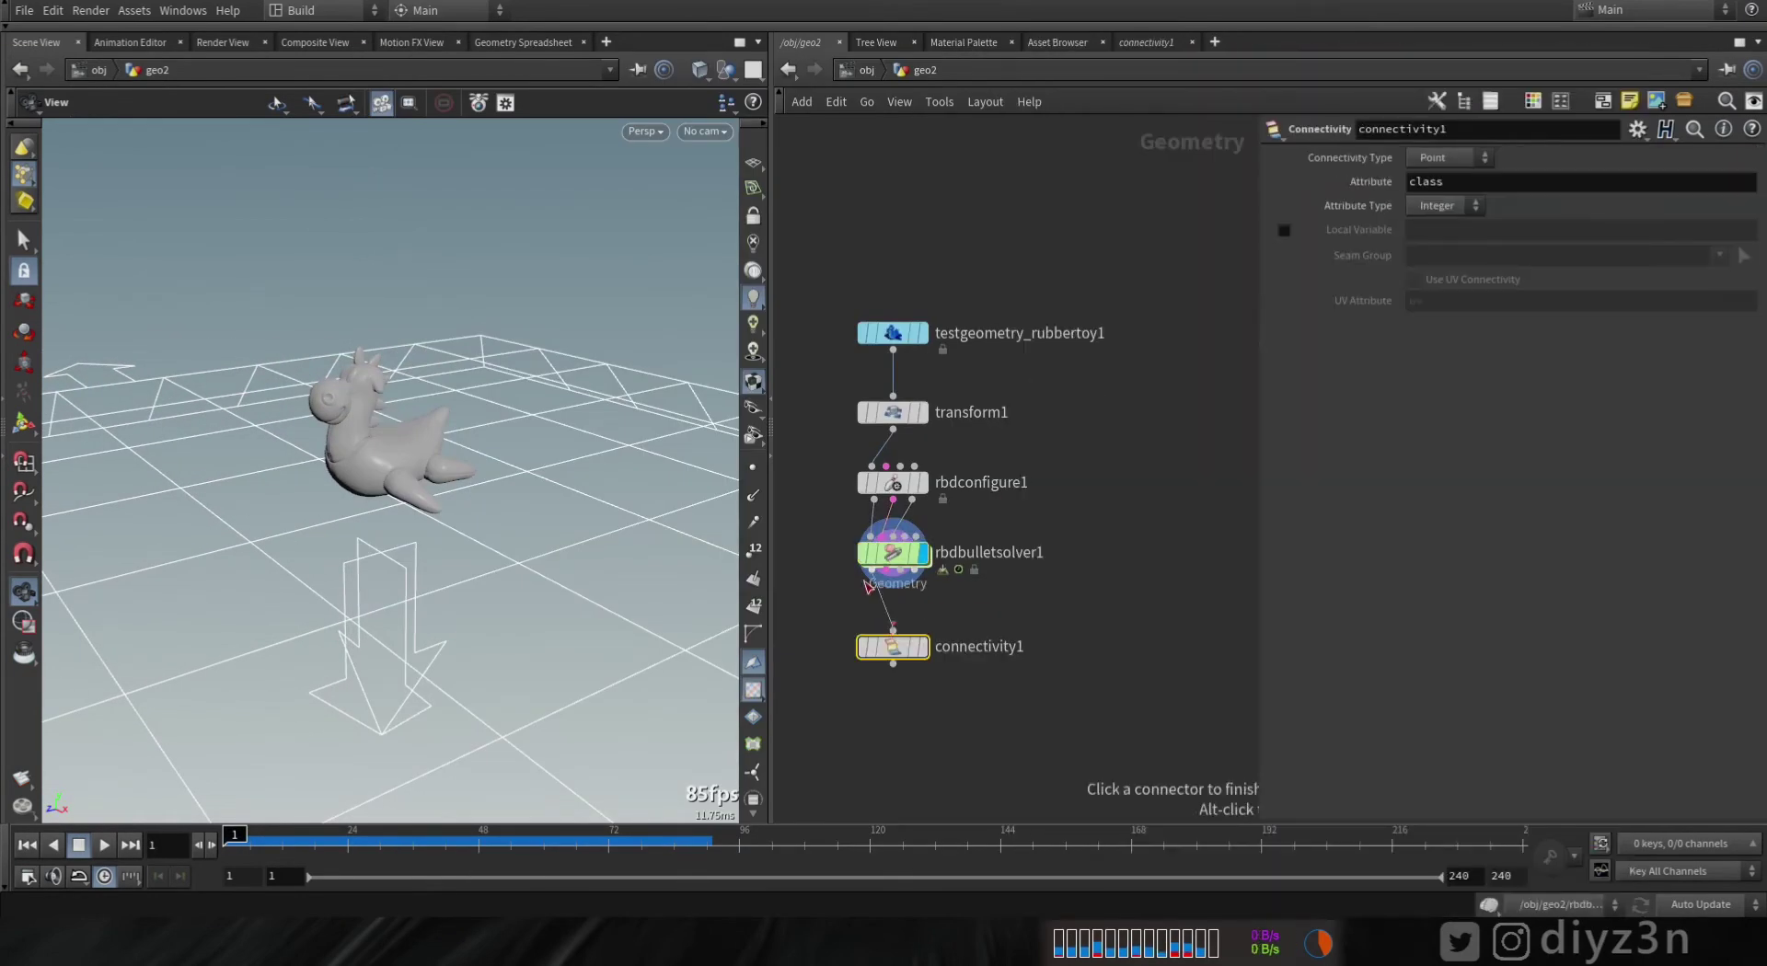
{"action": "left_click", "coordinate": [892, 631]}
{"action": "left_click", "coordinate": [921, 646]}
- Add a Vellum Constraints node and connect its first input to the connectivity output
{"action": "key", "text": "Tab"}
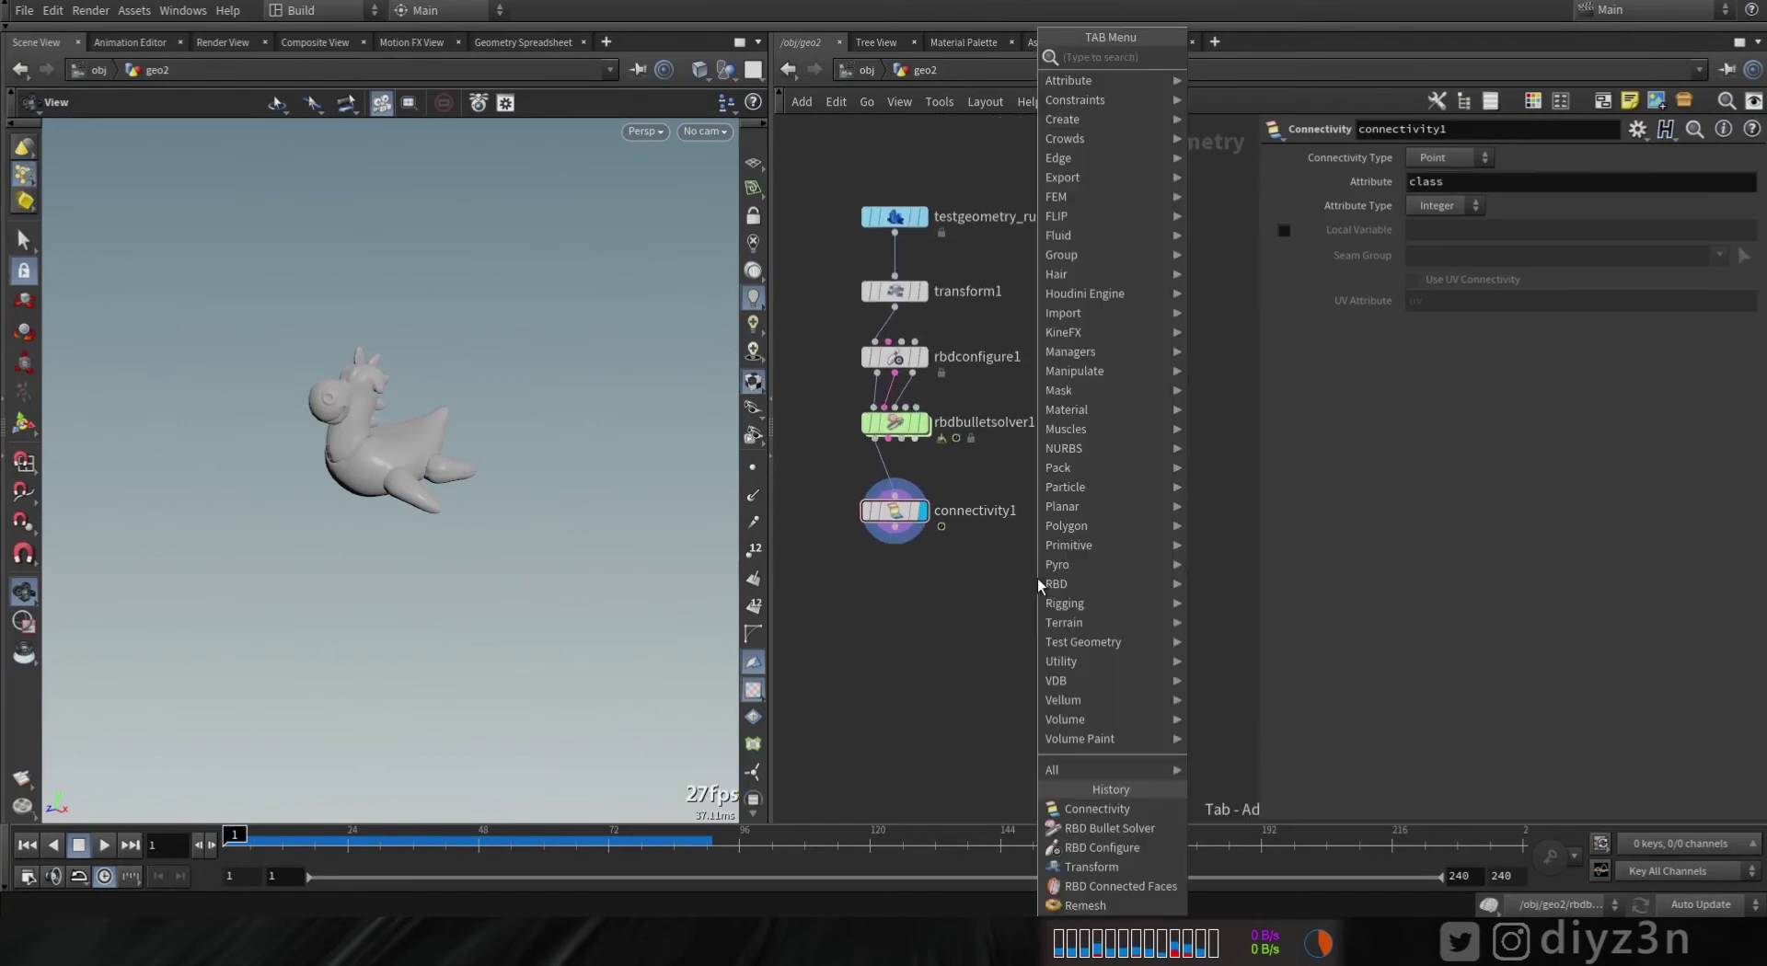
{"action": "mouse_move", "coordinate": [1132, 719]}
{"action": "left_click", "coordinate": [1243, 660]}
{"action": "left_click", "coordinate": [1025, 635]}
{"action": "left_click", "coordinate": [895, 528]}
{"action": "left_click", "coordinate": [1005, 619]}
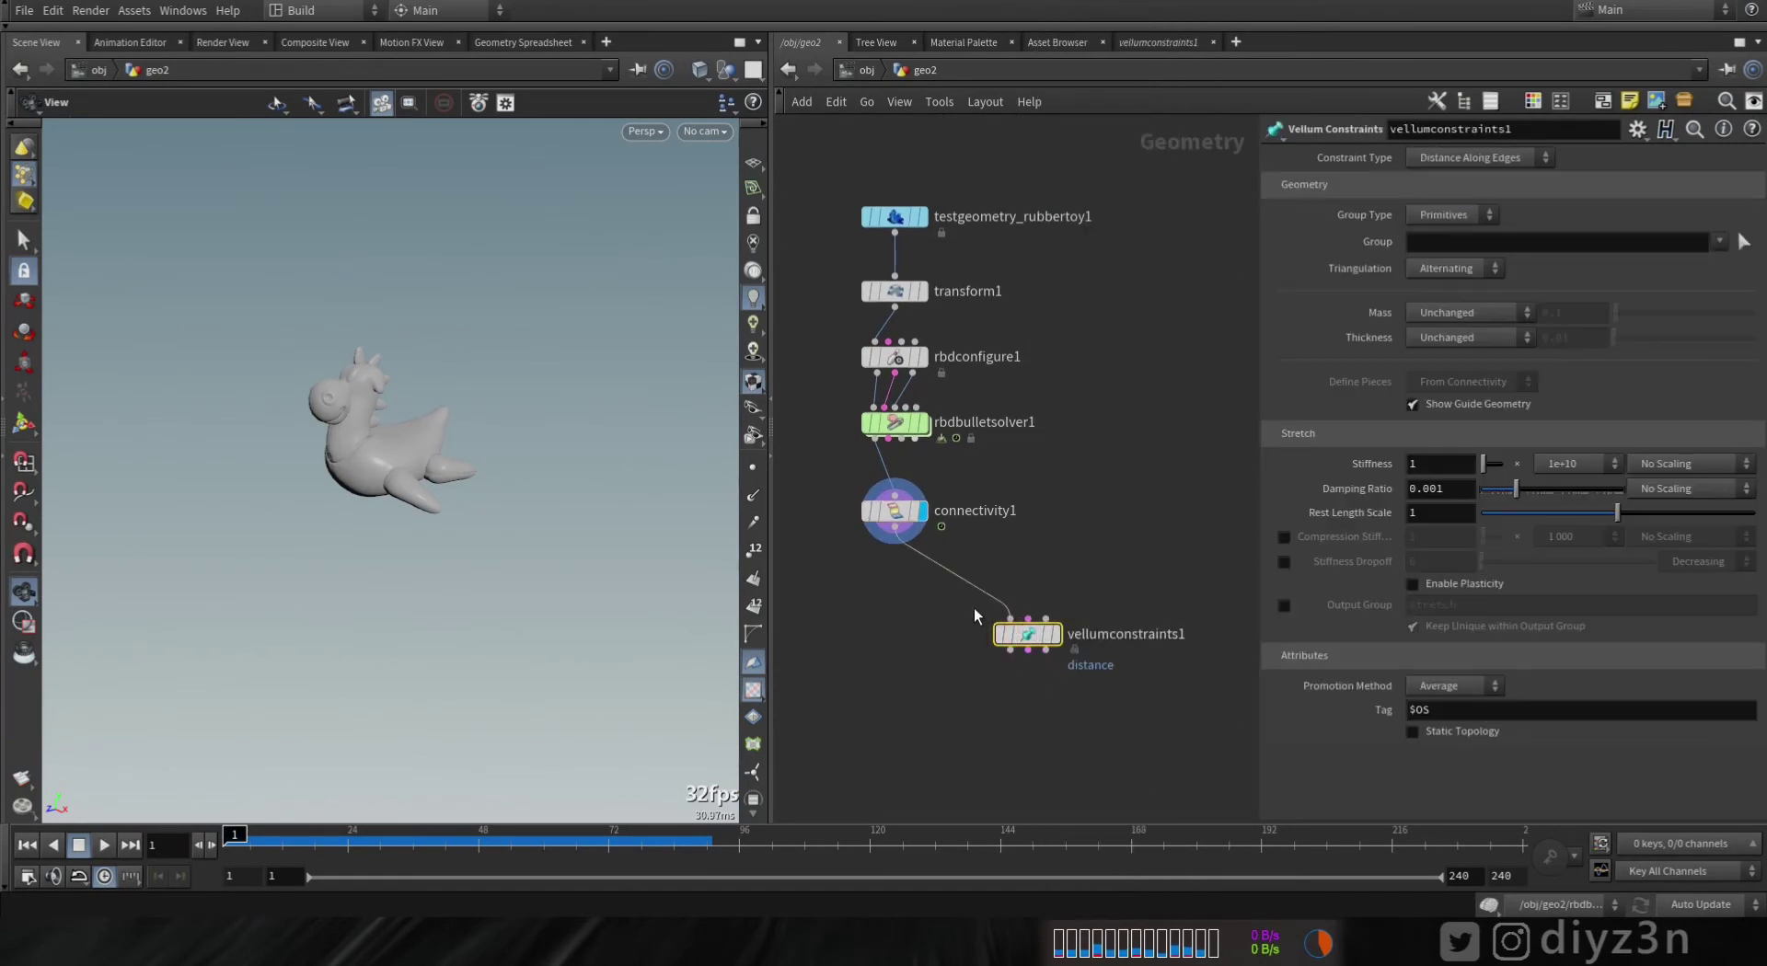
- Move the Vellum Constraints node closer to connectivity and set its constraint type to Shape Match
{"action": "left_click_drag", "start_coordinate": [1024, 635], "coordinate": [1024, 582]}
{"action": "left_click", "coordinate": [1480, 157]}
{"action": "left_click", "coordinate": [1436, 508]}
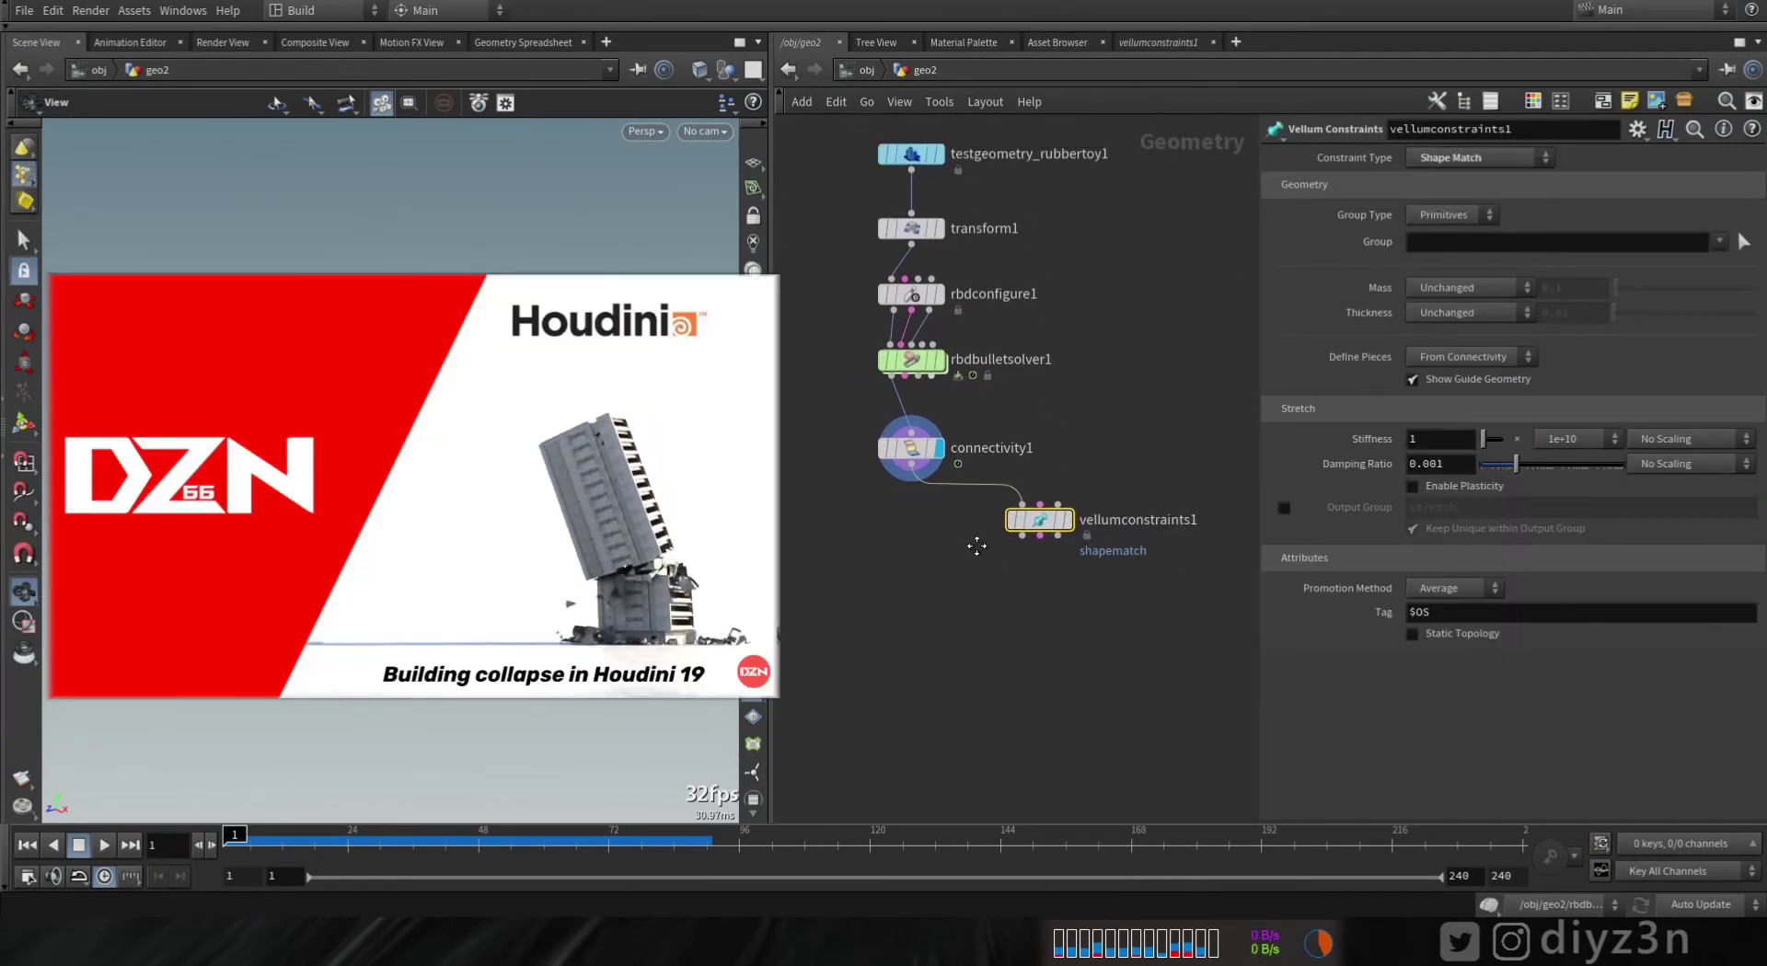
- Add a Vellum Solver node below the Vellum Constraints node
{"action": "key", "text": "Tab"}
{"action": "type", "text": "ve"}
{"action": "left_click", "coordinate": [1186, 197]}
{"action": "left_click", "coordinate": [976, 605]}
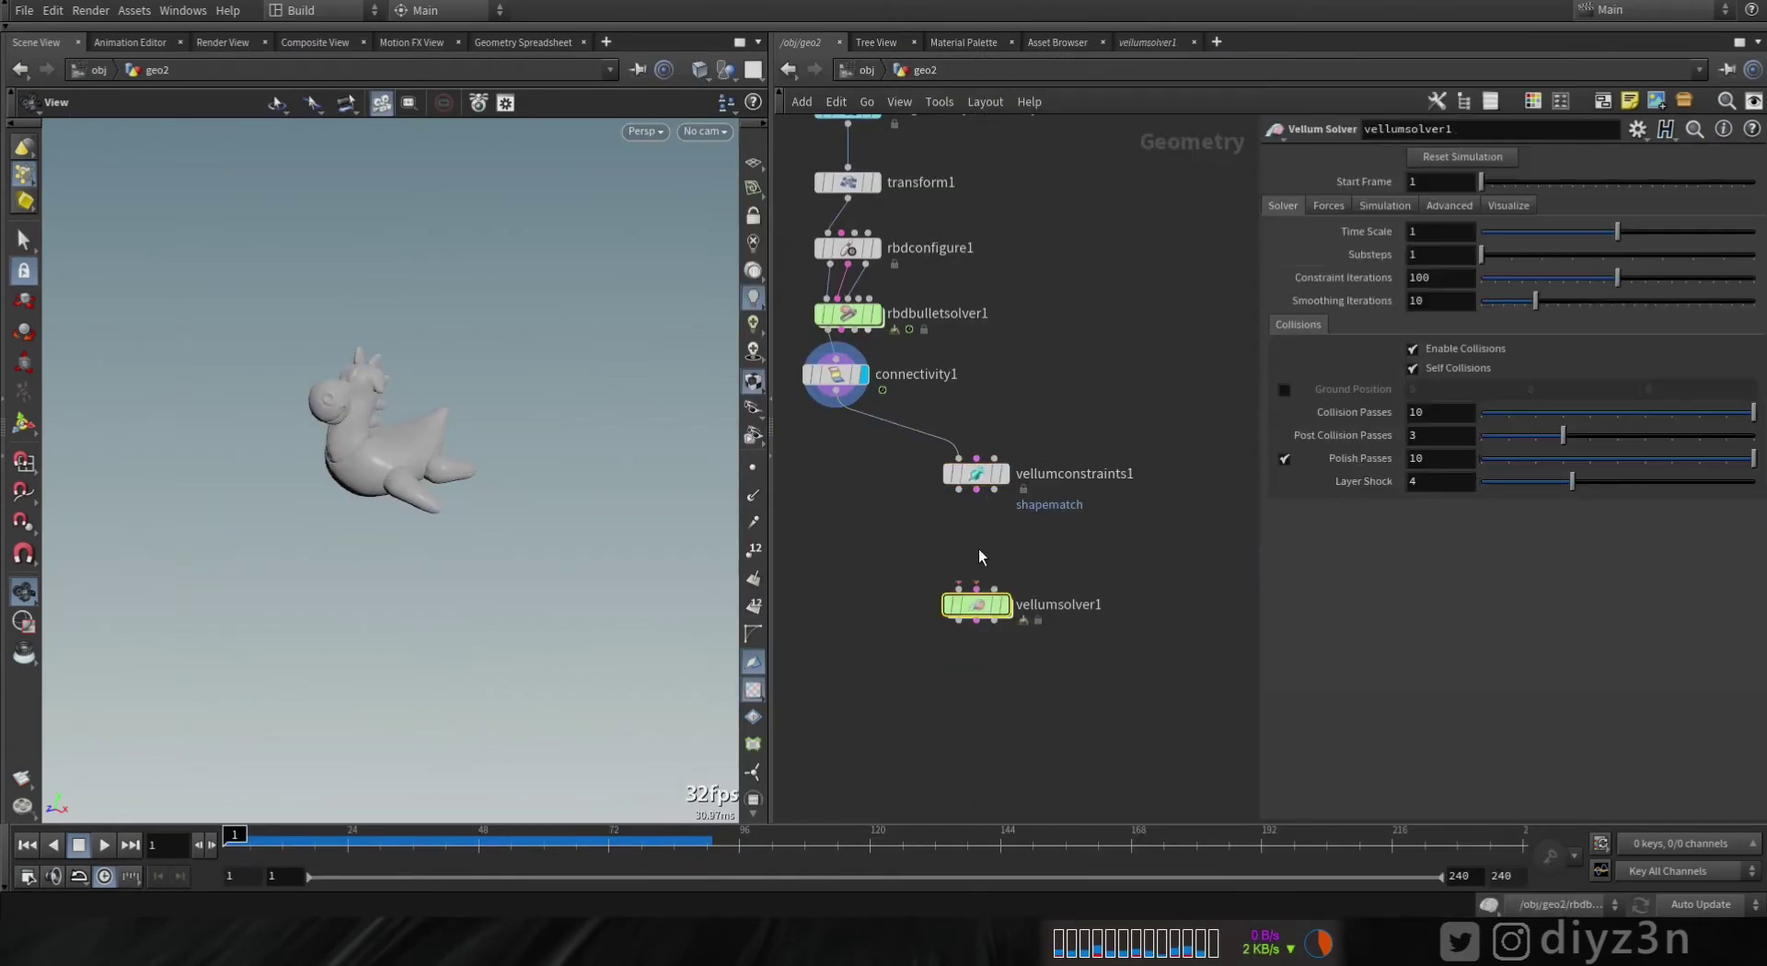
- Connect the outputs of vellumconstraints1 to the Vellum Solver, display the solver, and move the constraints node closer to it
{"action": "left_click", "coordinate": [977, 585]}
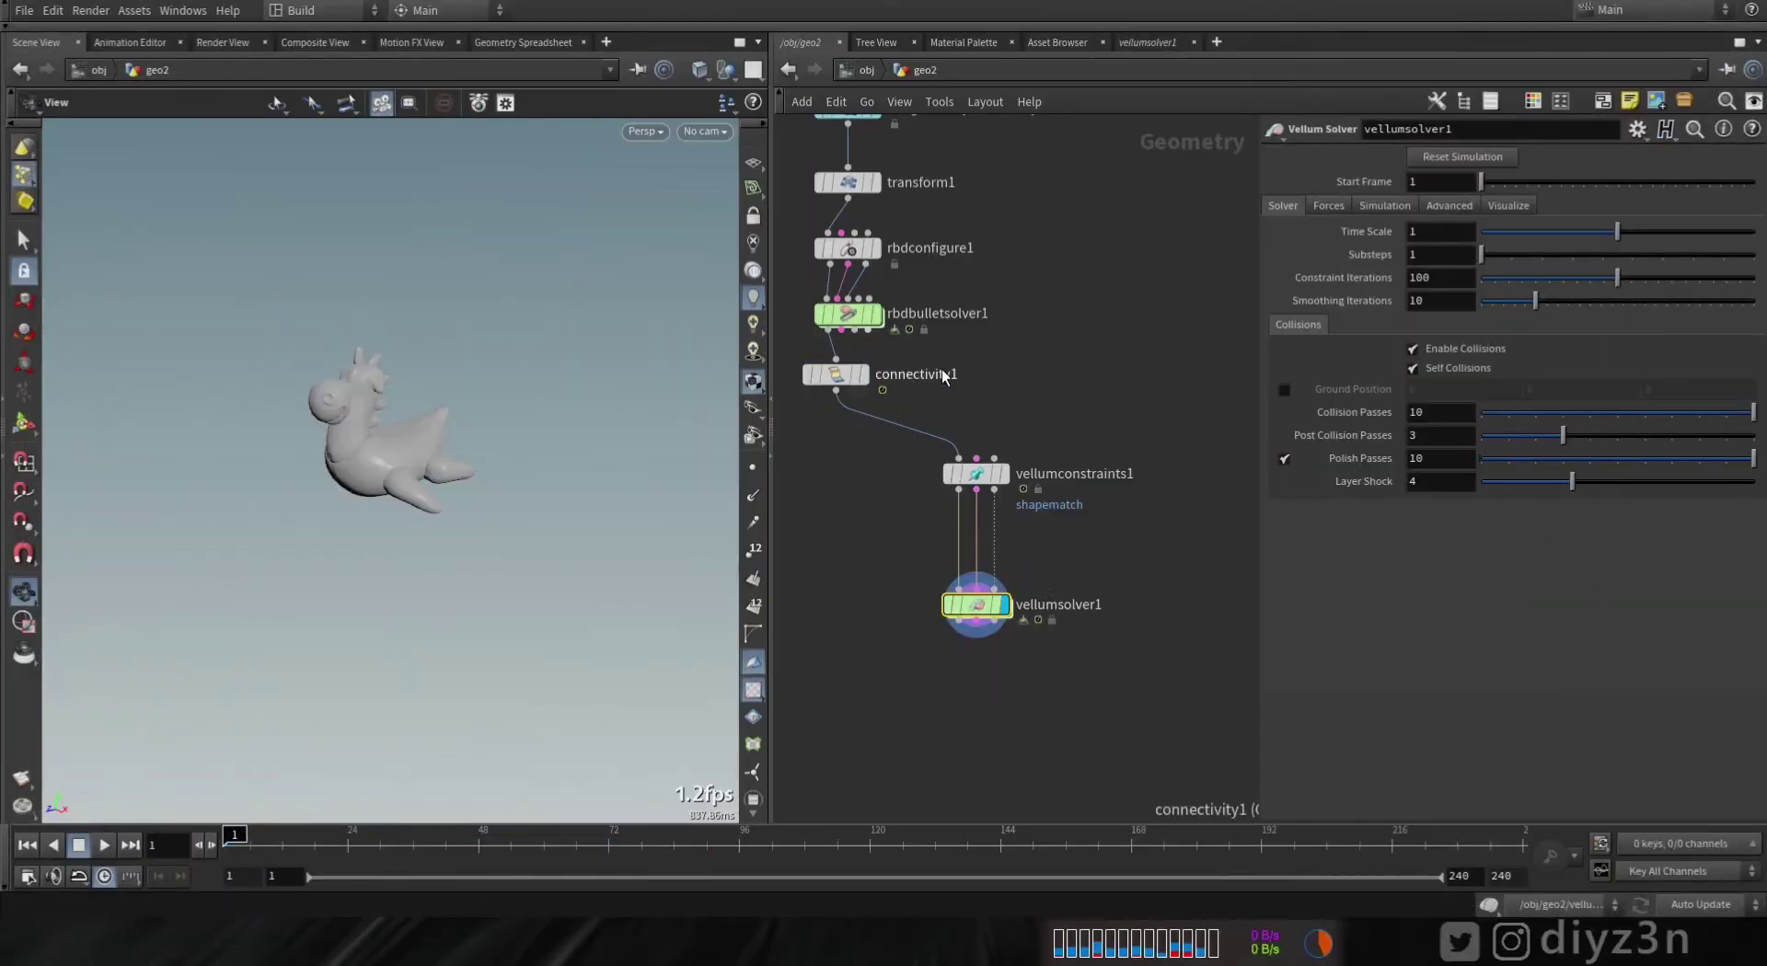
{"action": "middle_click", "coordinate": [905, 433]}
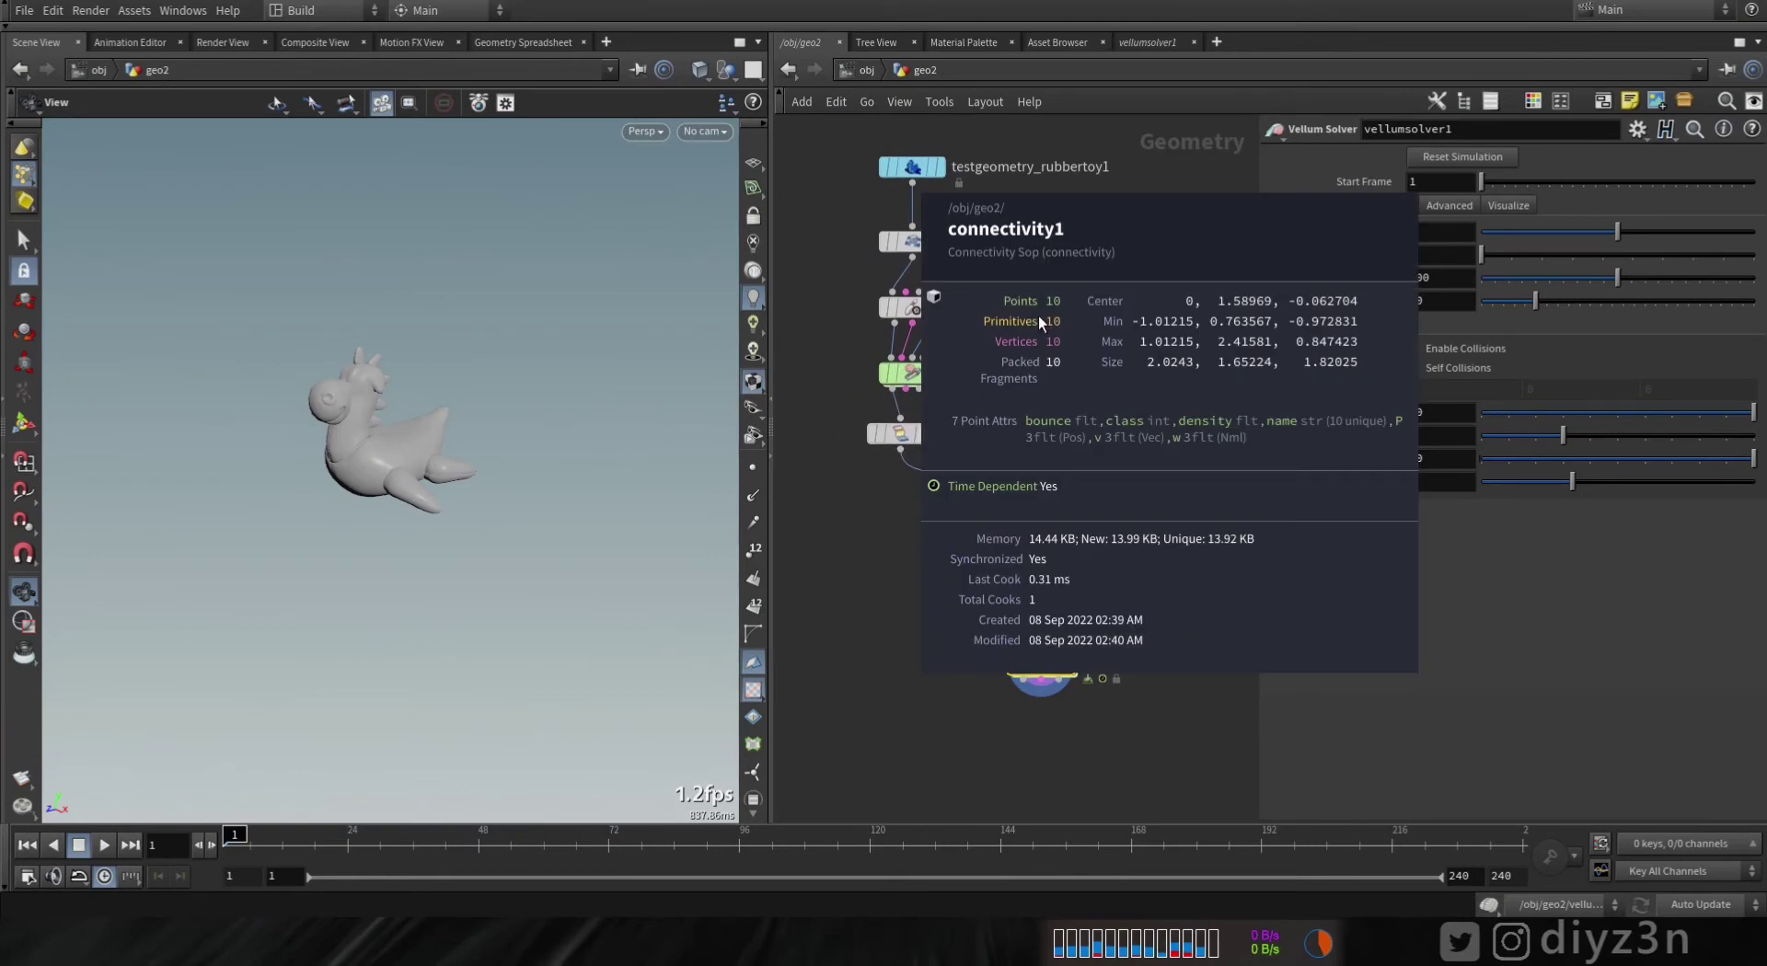
{"action": "left_click_drag", "start_coordinate": [1041, 531], "coordinate": [1041, 601]}
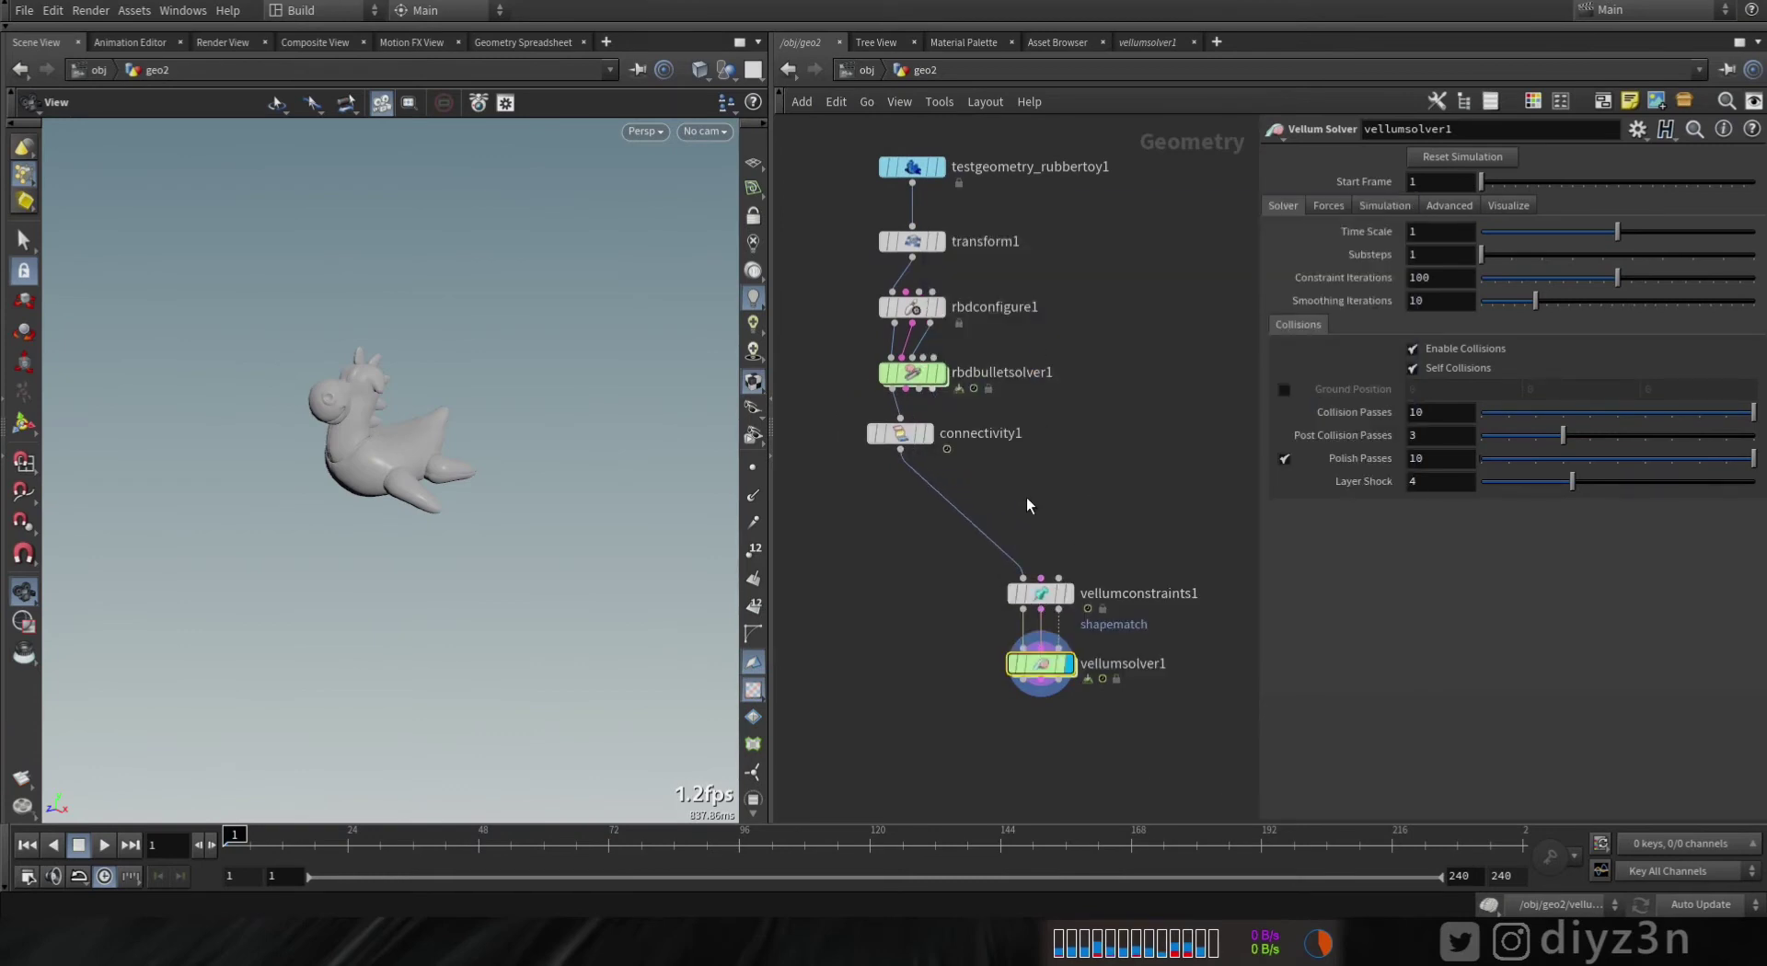
- Insert an Unpack node between rbdbulletsolver1 and connectivity1, and inspect the geometry information of connectivity1
{"action": "key", "text": "Tab"}
{"action": "type", "text": "un"}
{"action": "left_click", "coordinate": [1233, 134]}
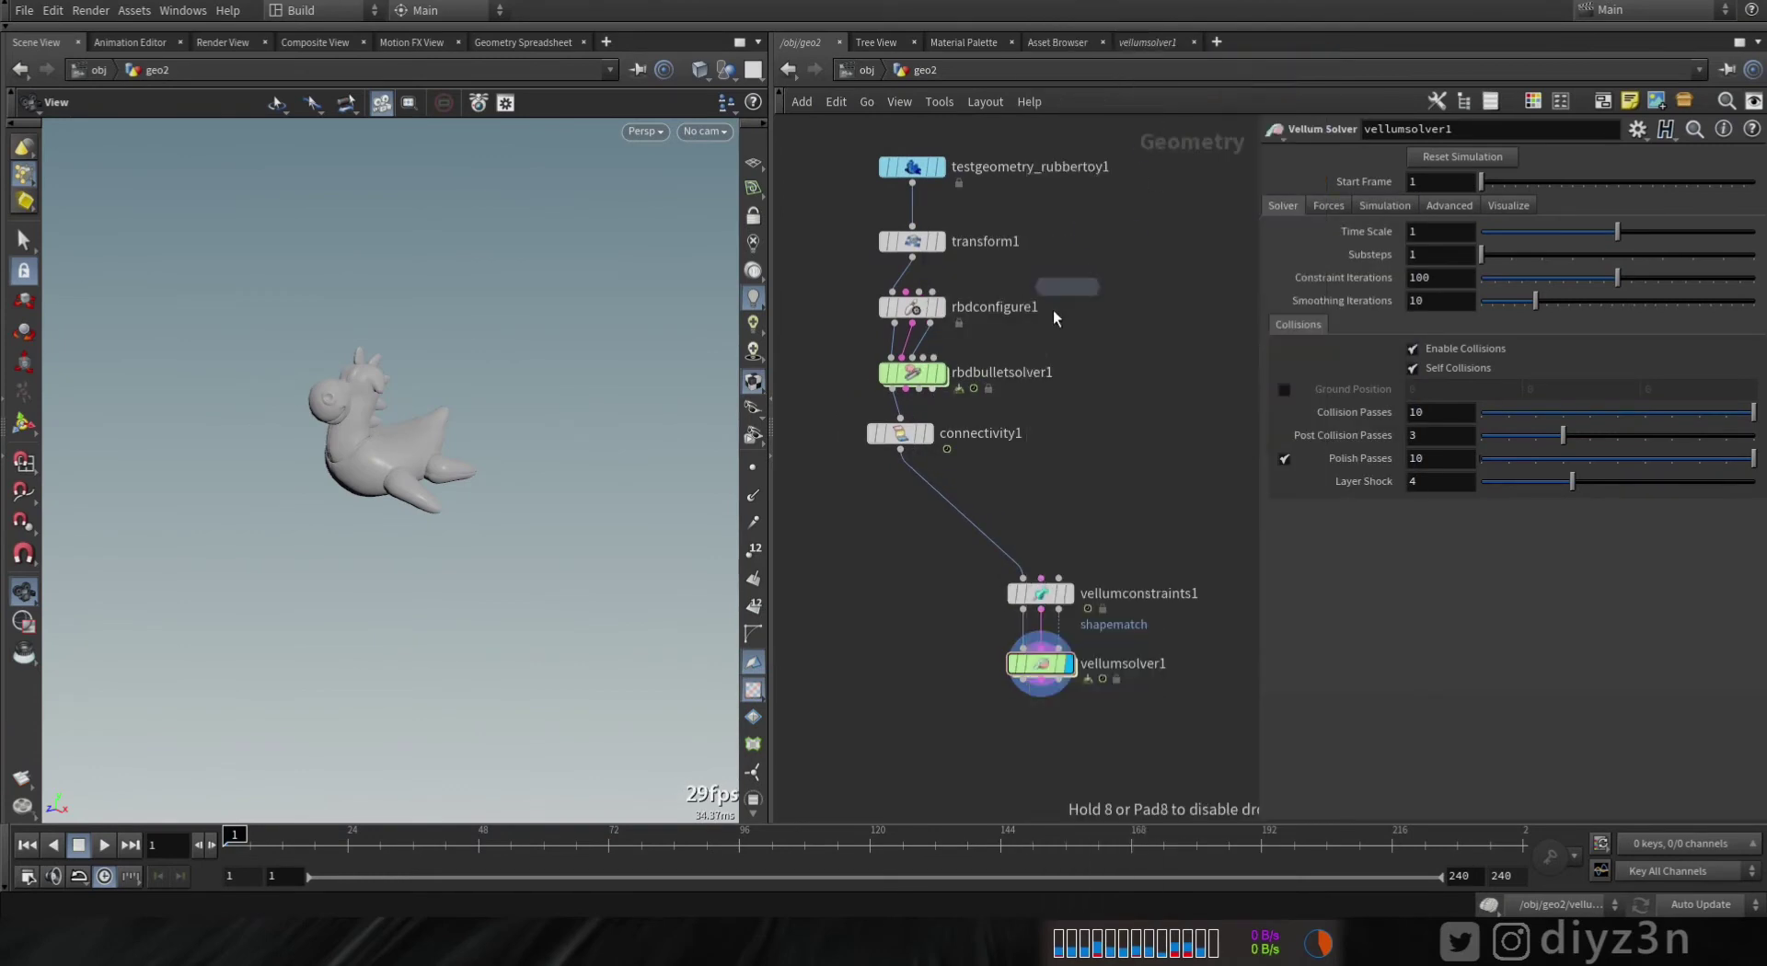
{"action": "left_click", "coordinate": [901, 412]}
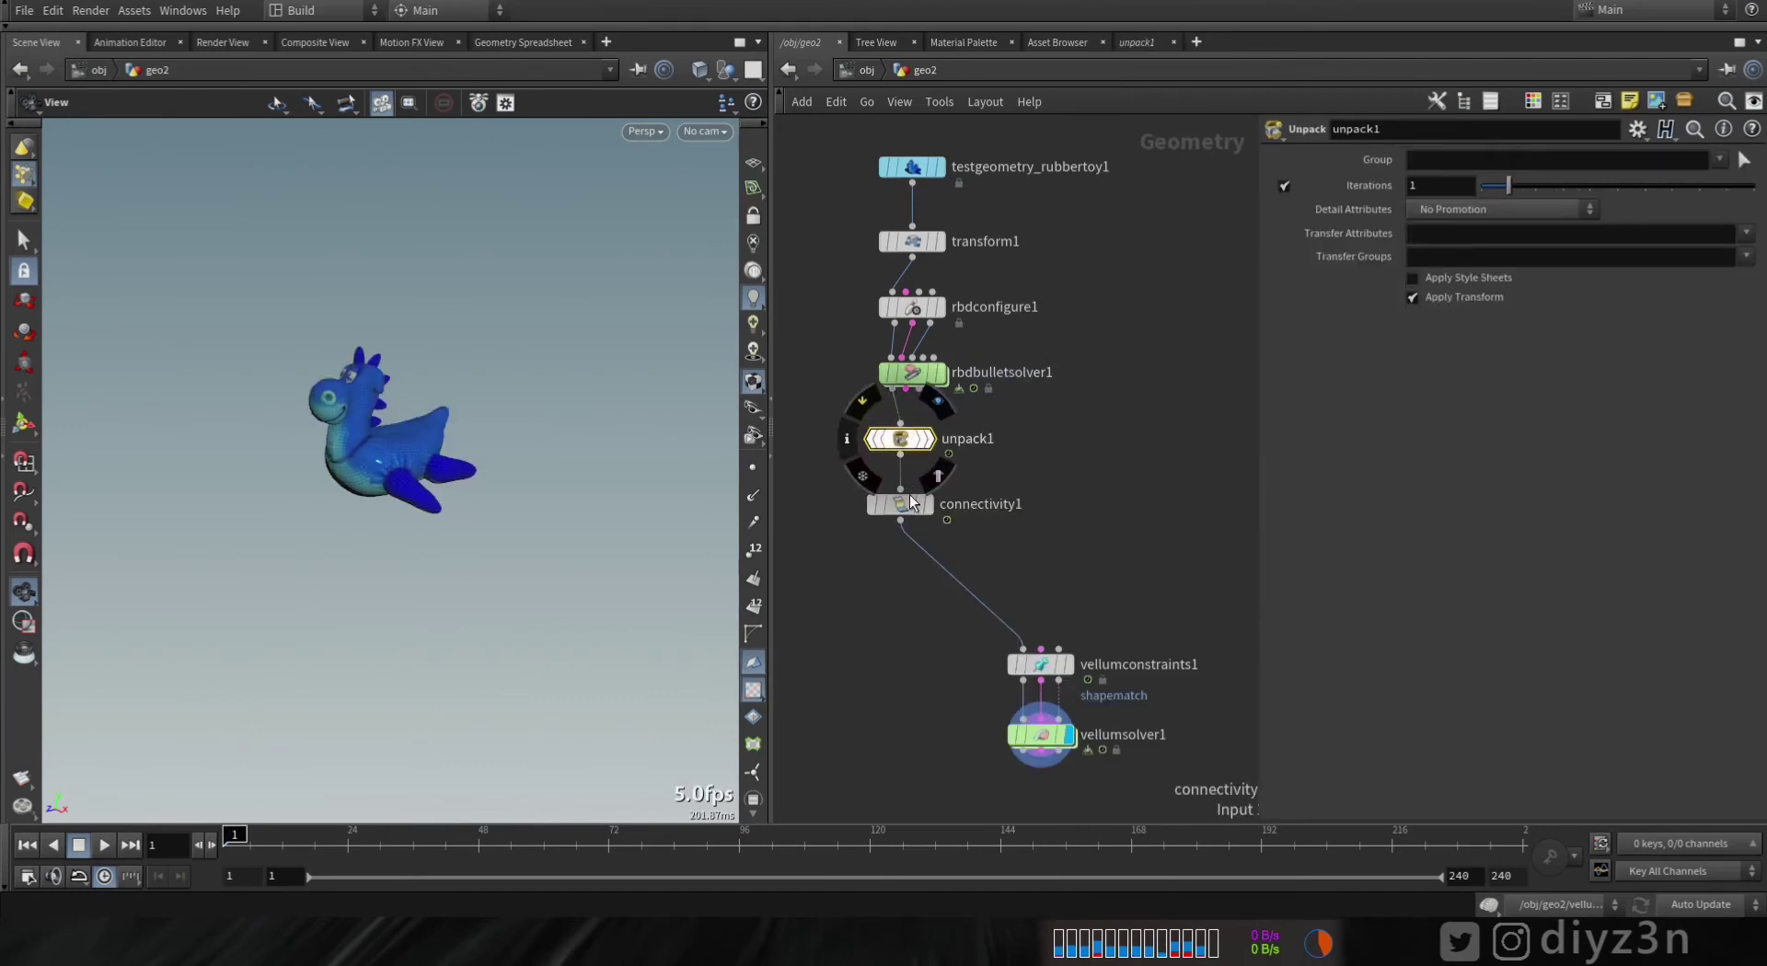
{"action": "middle_click", "coordinate": [930, 498]}
{"action": "middle_click_drag", "start_coordinate": [1074, 543], "coordinate": [1094, 438]}
{"action": "scroll", "coordinate": [1068, 431], "scroll_direction": "up", "scroll_amount": 1}
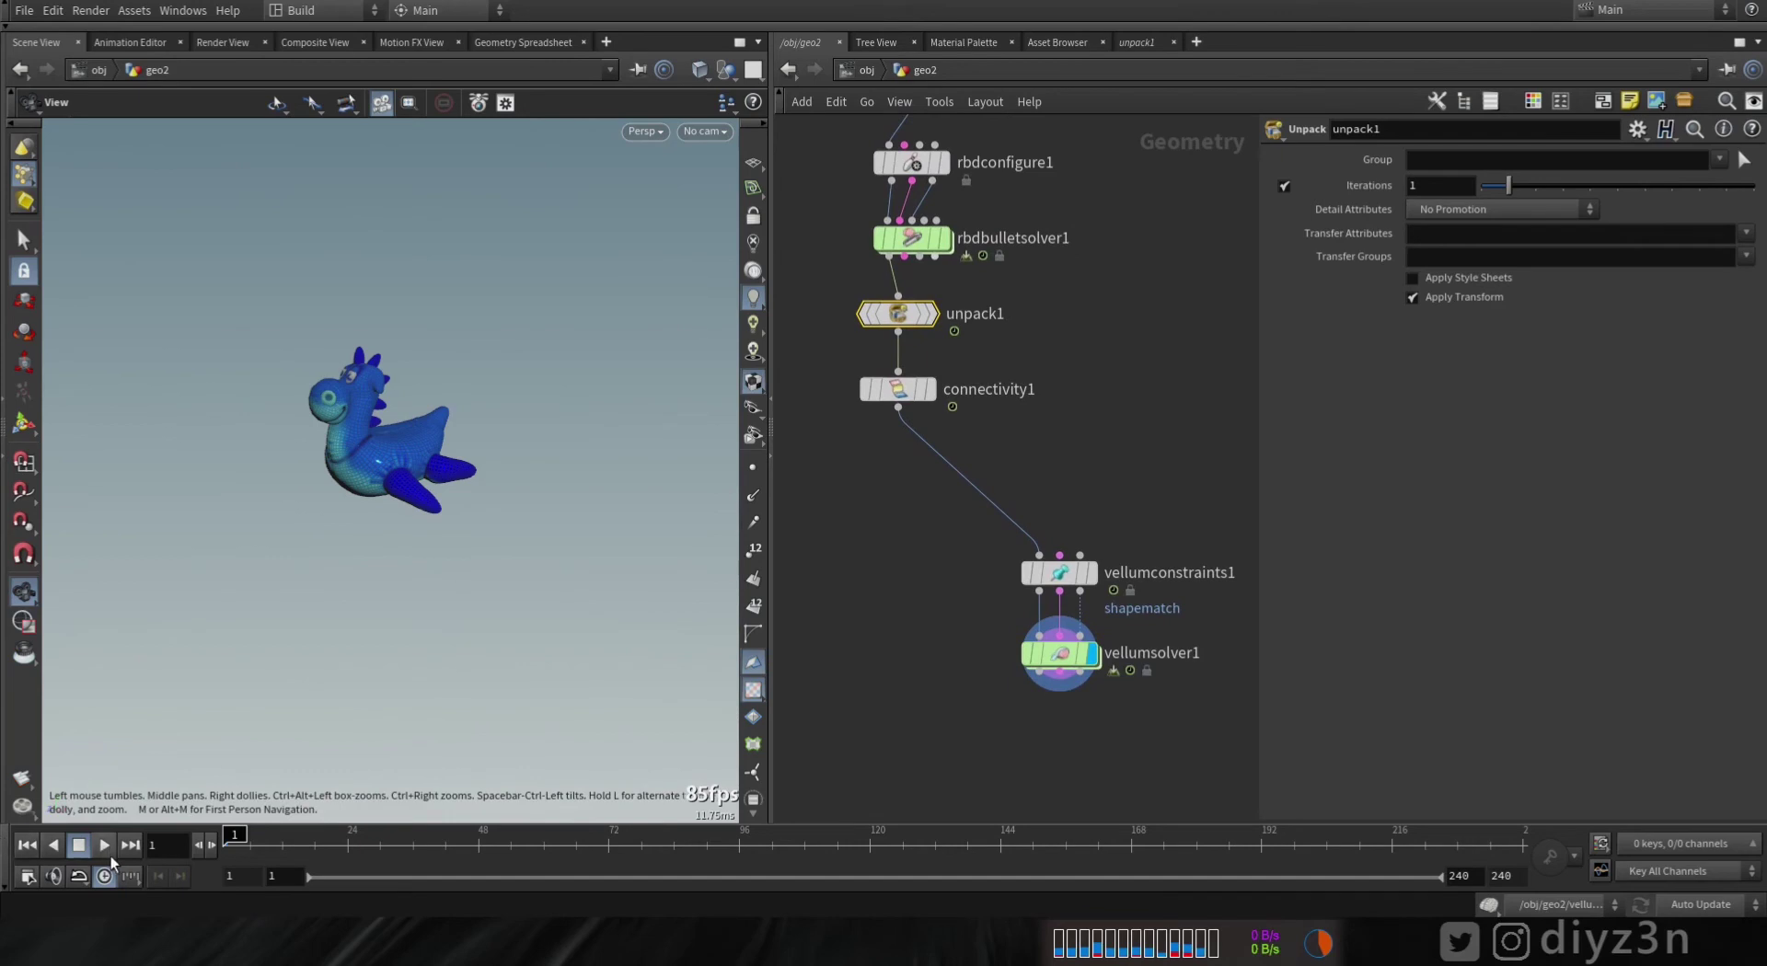
- Enable Ground Position on the Vellum Solver, play the simulation briefly, and return to the first frame
{"action": "left_click", "coordinate": [1053, 654]}
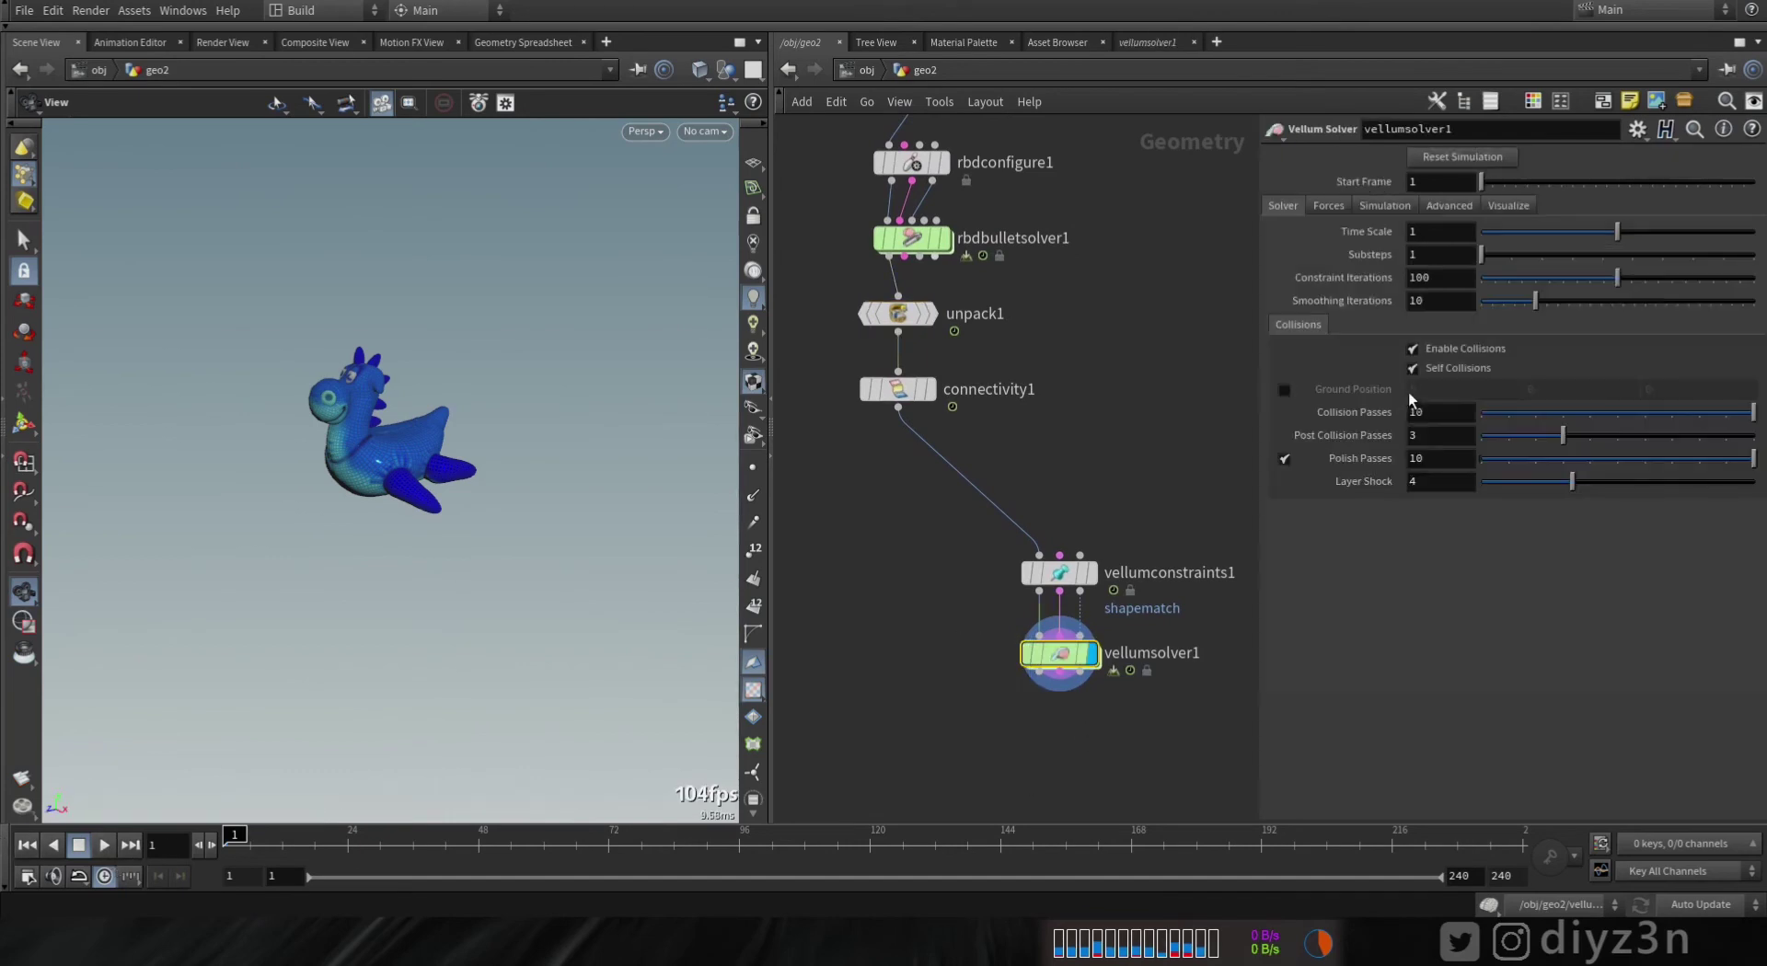
{"action": "left_click", "coordinate": [1284, 390]}
{"action": "left_click", "coordinate": [106, 847]}
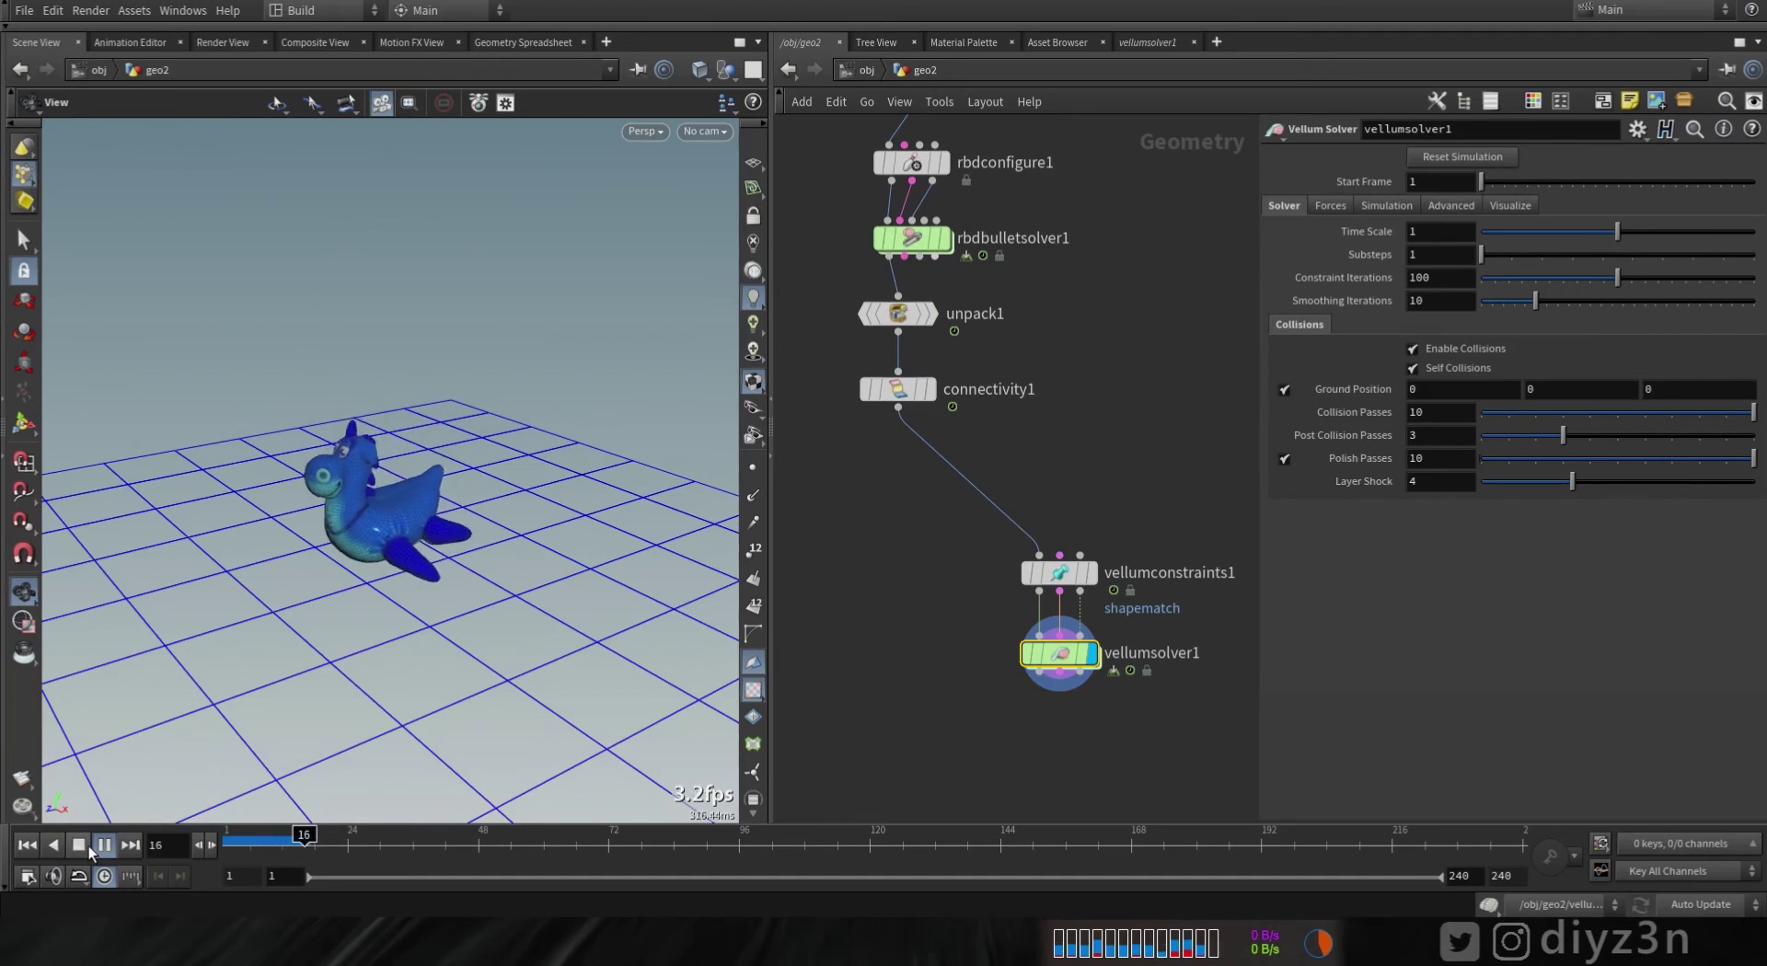
{"action": "left_click", "coordinate": [89, 847]}
{"action": "left_click", "coordinate": [28, 845]}
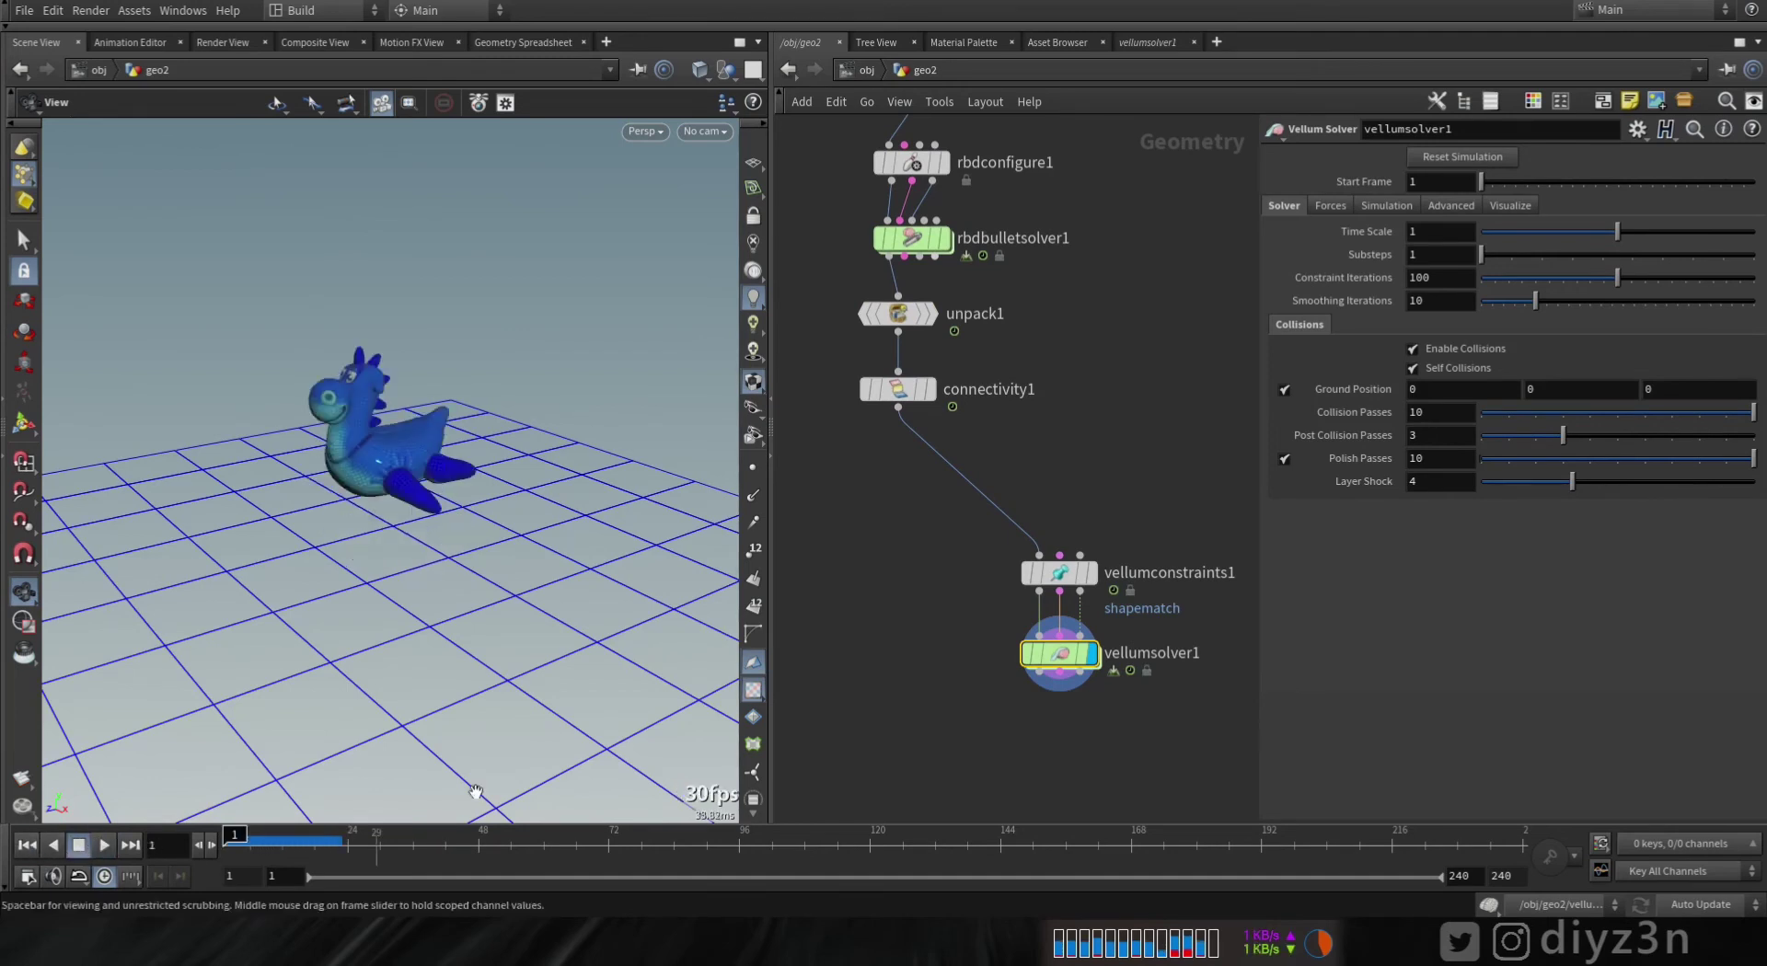
- Make room in the chain above connectivity1, display rbdbulletsolver1, and scrub the timeline to frame 50
{"action": "middle_click_drag", "start_coordinate": [890, 556], "coordinate": [891, 630]}
{"action": "scroll", "coordinate": [937, 478], "scroll_direction": "up", "scroll_amount": 2}
{"action": "left_click_drag", "start_coordinate": [895, 454], "coordinate": [896, 519]}
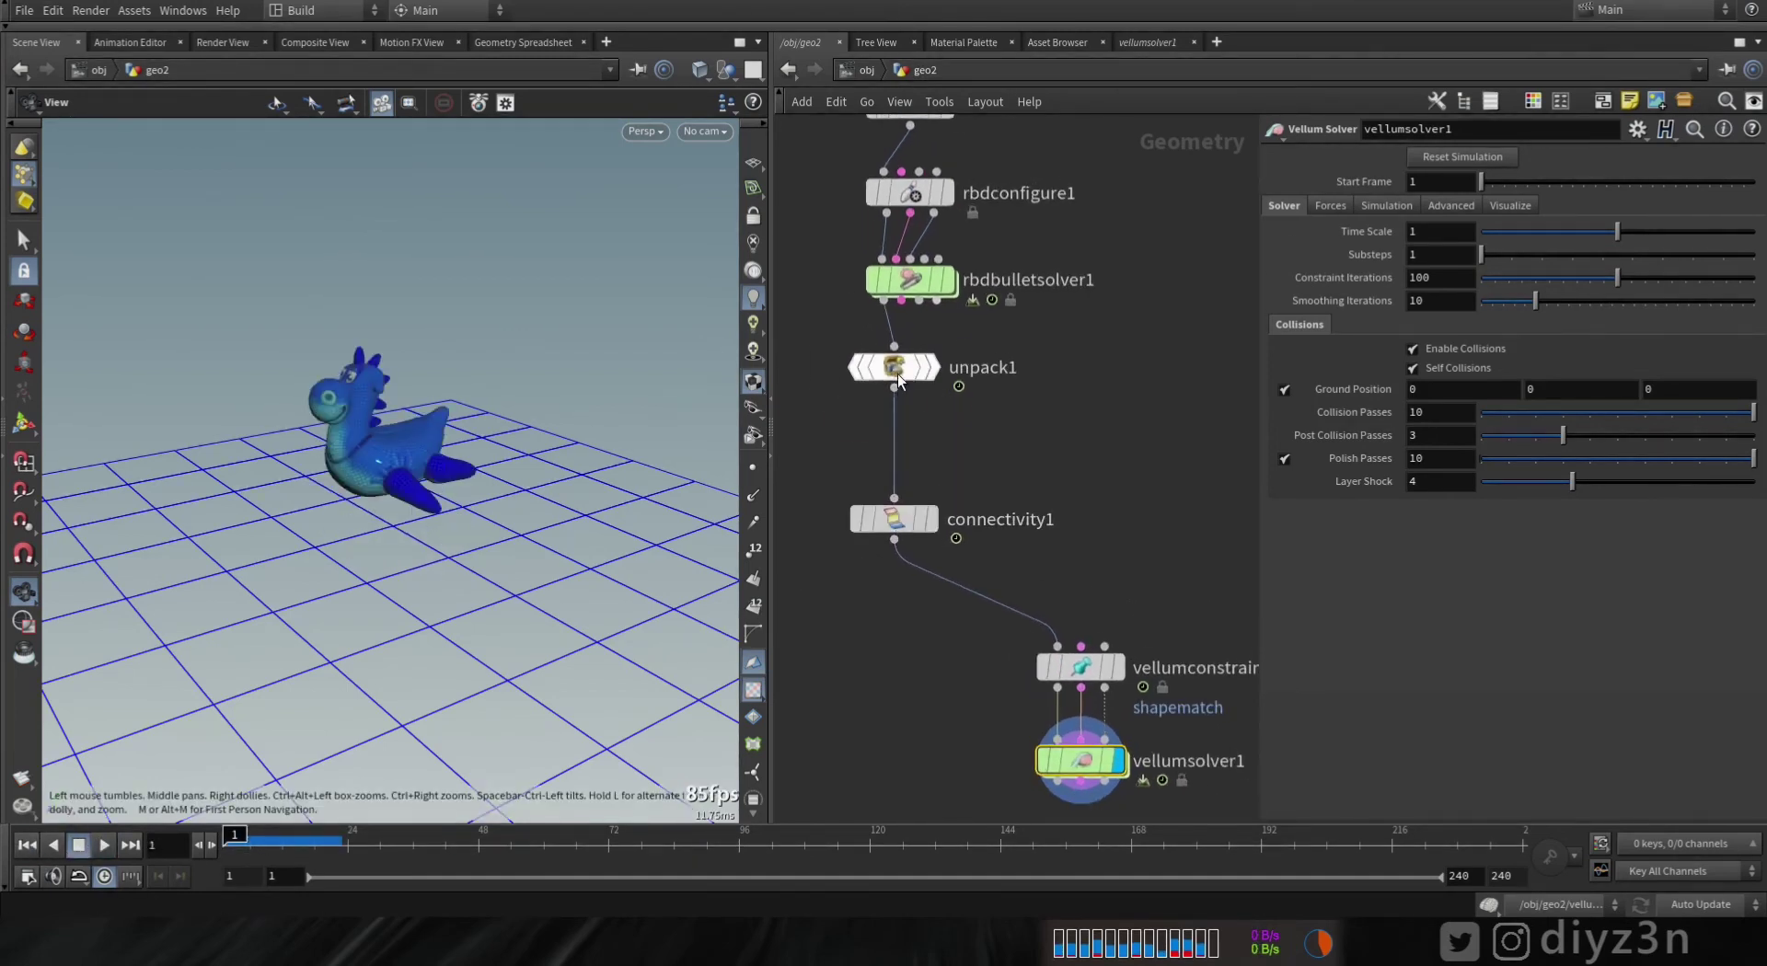
{"action": "left_click", "coordinate": [948, 279]}
{"action": "mouse_move", "coordinate": [352, 849]}
{"action": "left_mouse_down"}
{"action": "mouse_move", "coordinate": [584, 863]}
{"action": "mouse_move", "coordinate": [284, 872]}
{"action": "mouse_move", "coordinate": [506, 879]}
{"action": "left_mouse_up"}
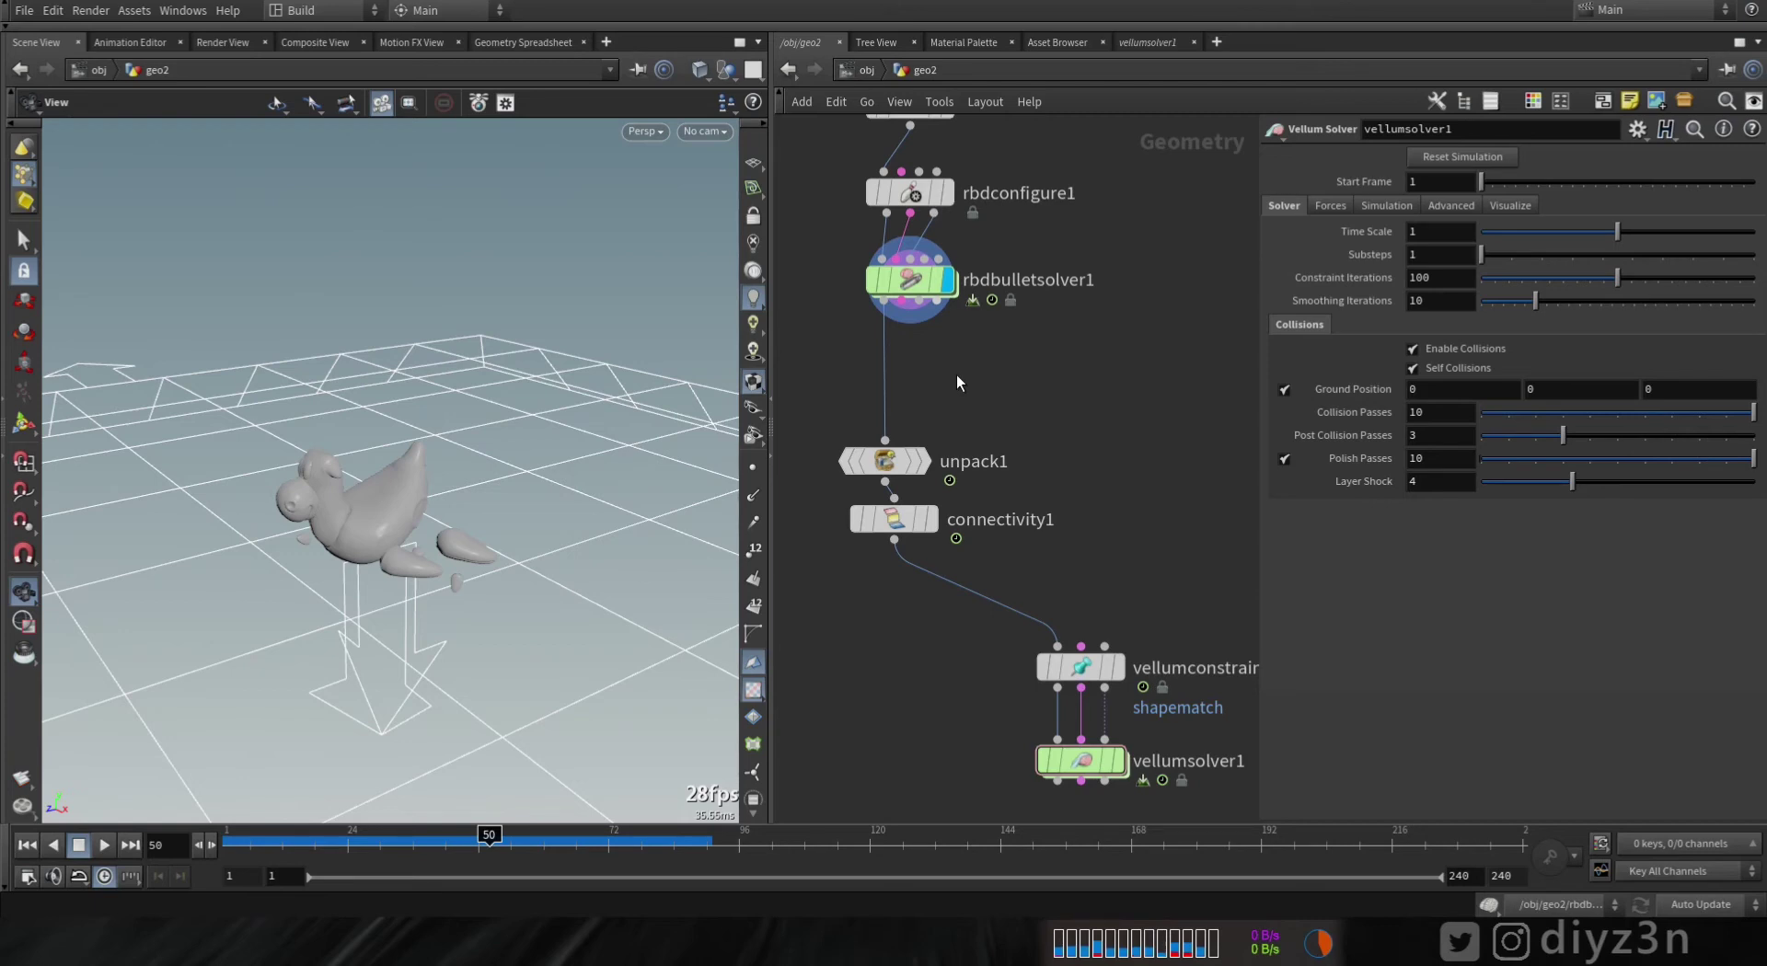
- Insert a Retime node between rbdbulletsolver1 and unpack1, and display it
{"action": "key", "text": "Tab"}
{"action": "type", "text": "tim"}
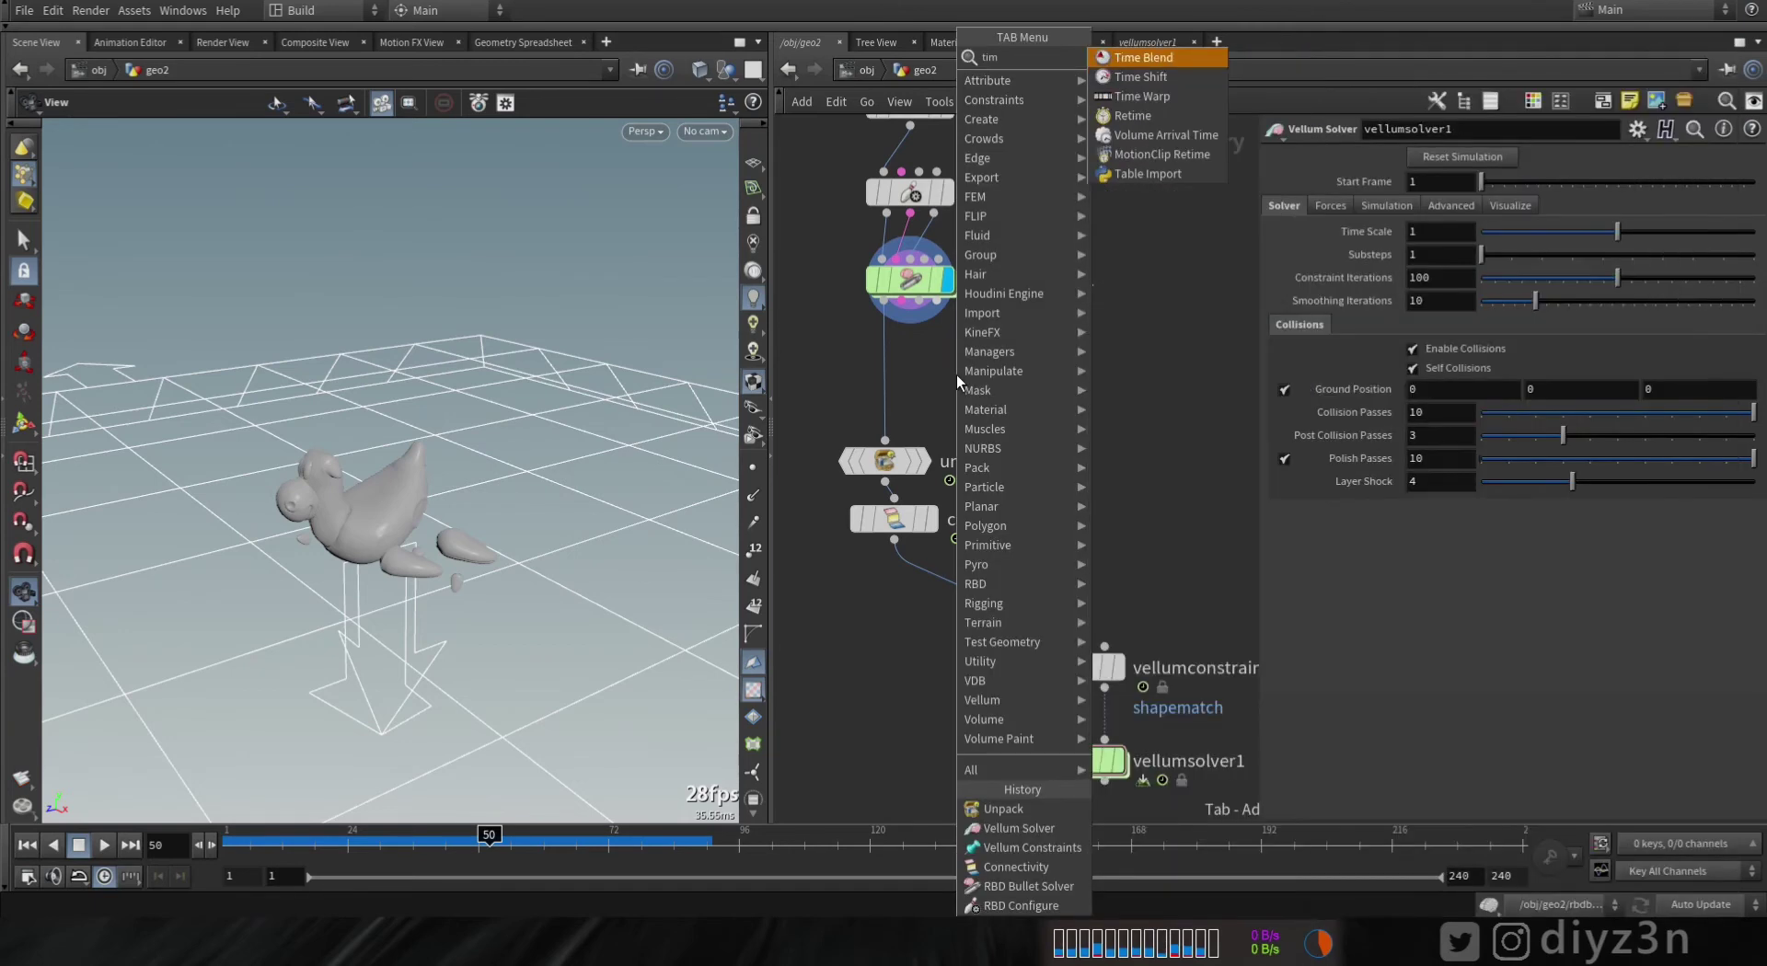
{"action": "key", "text": "Down"}
{"action": "key", "text": "Down"}
{"action": "key", "text": "Down"}
{"action": "key", "text": "Return"}
{"action": "left_click", "coordinate": [957, 374]}
{"action": "left_click_drag", "start_coordinate": [957, 374], "coordinate": [886, 371]}
{"action": "left_click", "coordinate": [922, 371]}
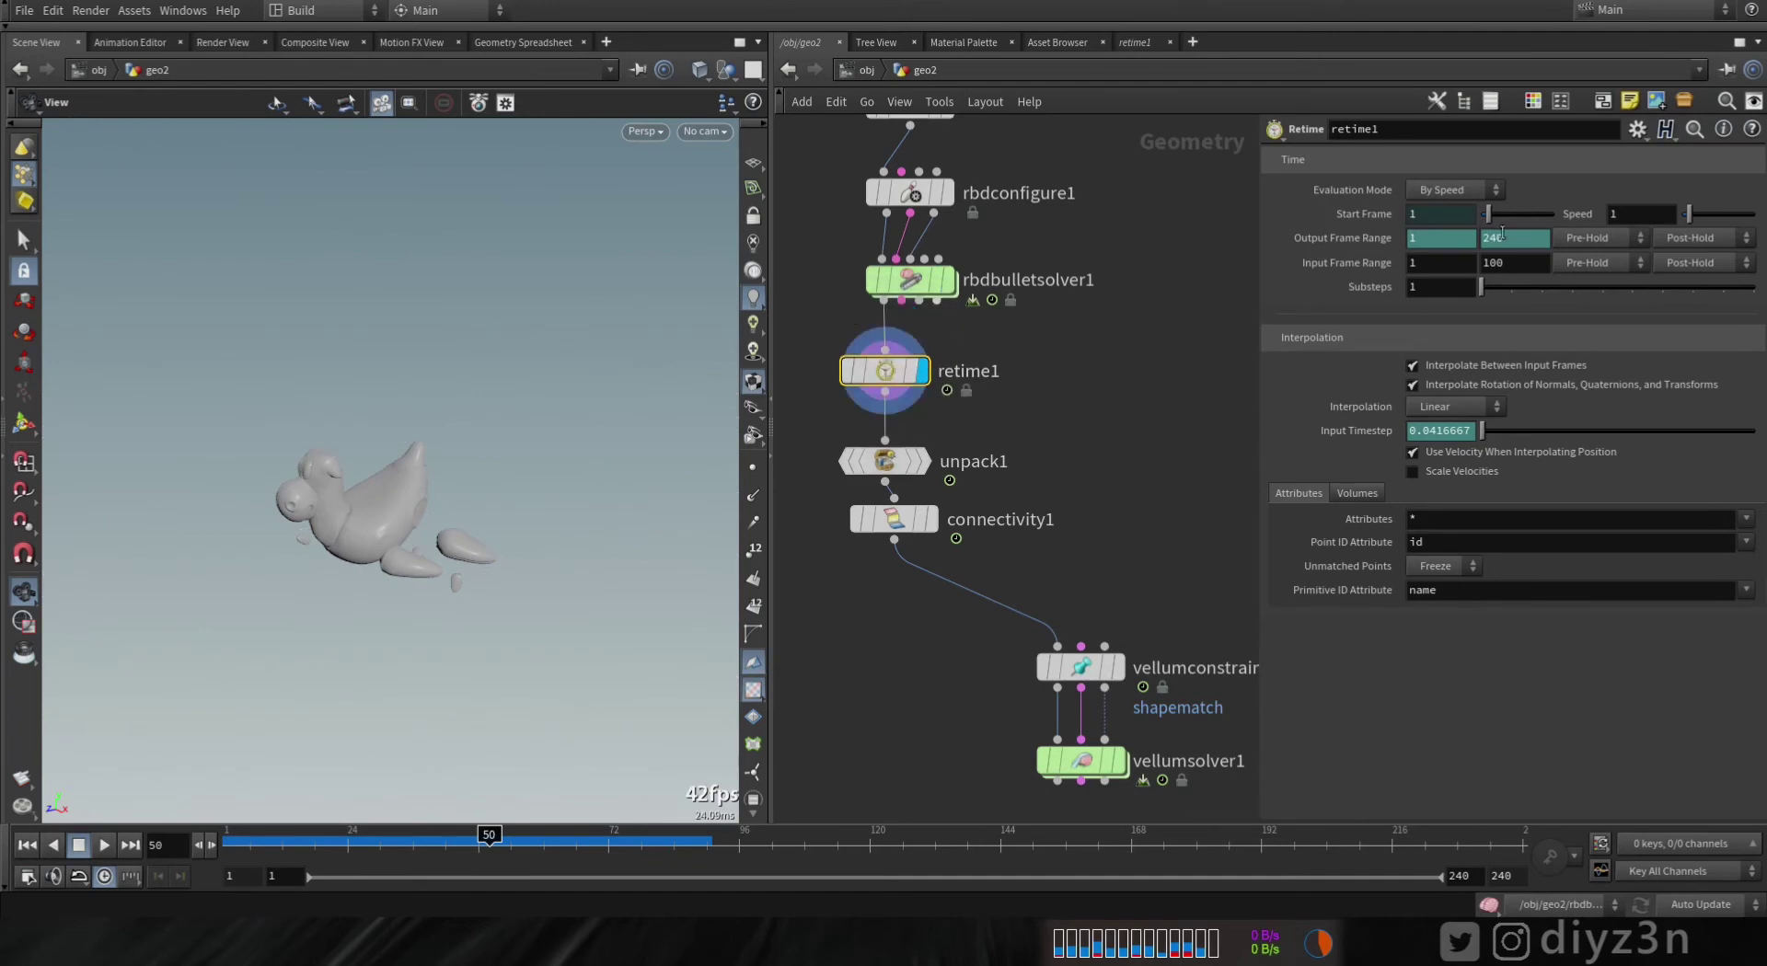
- Set the end of the Retime node's input frame range to 50 and scrub the timeline to check it
{"action": "left_click", "coordinate": [1530, 263]}
{"action": "key", "text": "Return"}
{"action": "left_click_drag", "start_coordinate": [497, 851], "coordinate": [679, 846]}
{"action": "mouse_move", "coordinate": [411, 857]}
{"action": "left_mouse_down"}
{"action": "mouse_move", "coordinate": [532, 862]}
{"action": "mouse_move", "coordinate": [191, 873]}
{"action": "left_mouse_up"}
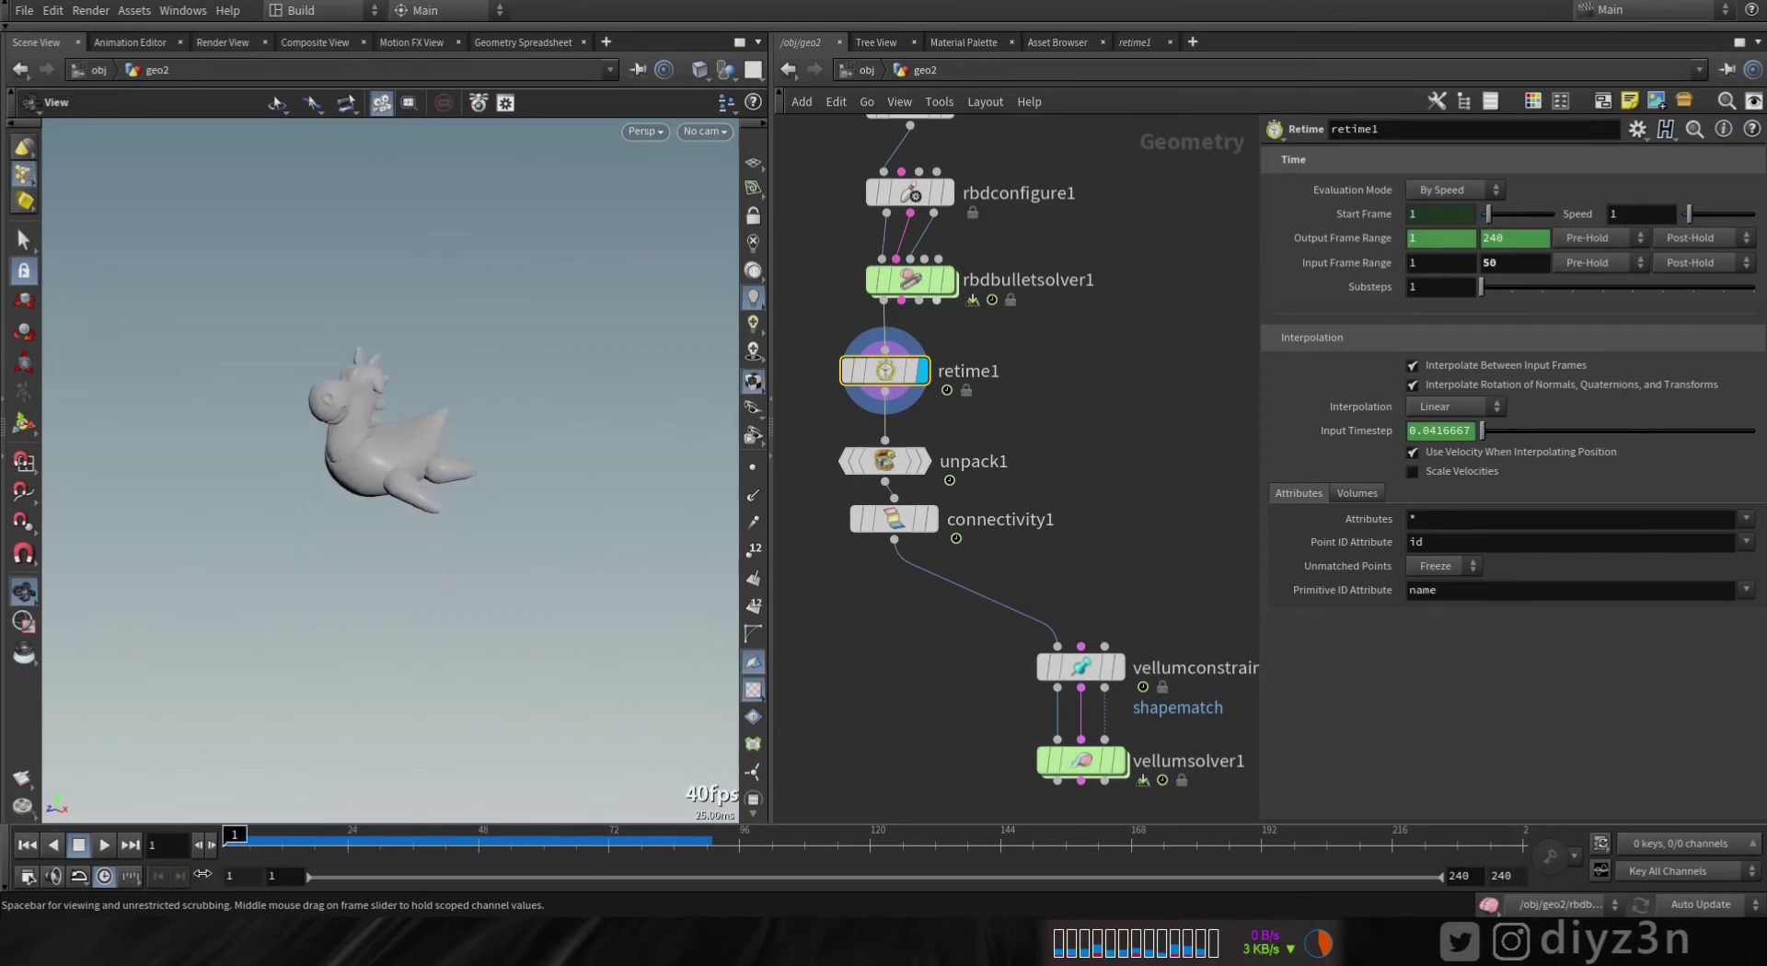
- Set the Vellum Solver's start frame to 50, display the solver, play the simulation, and return to the first frame
{"action": "middle_click_drag", "start_coordinate": [898, 752], "coordinate": [877, 591]}
{"action": "left_click_drag", "start_coordinate": [944, 580], "coordinate": [1049, 641]}
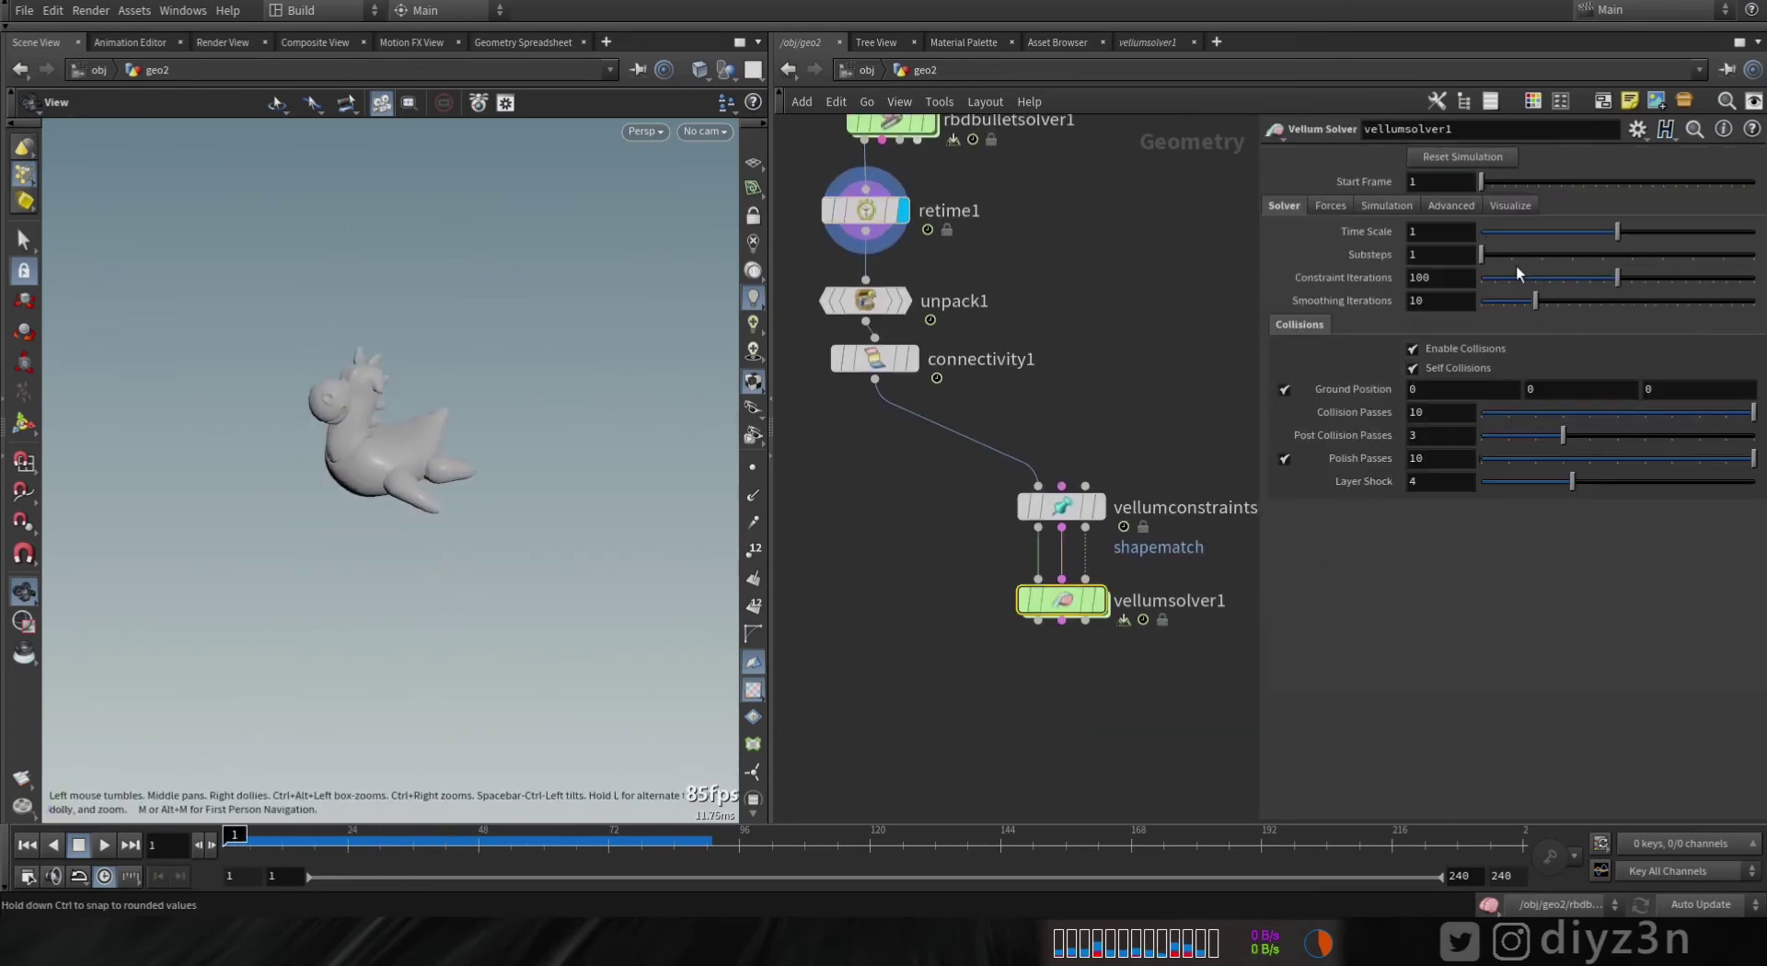
{"action": "left_click", "coordinate": [1098, 600]}
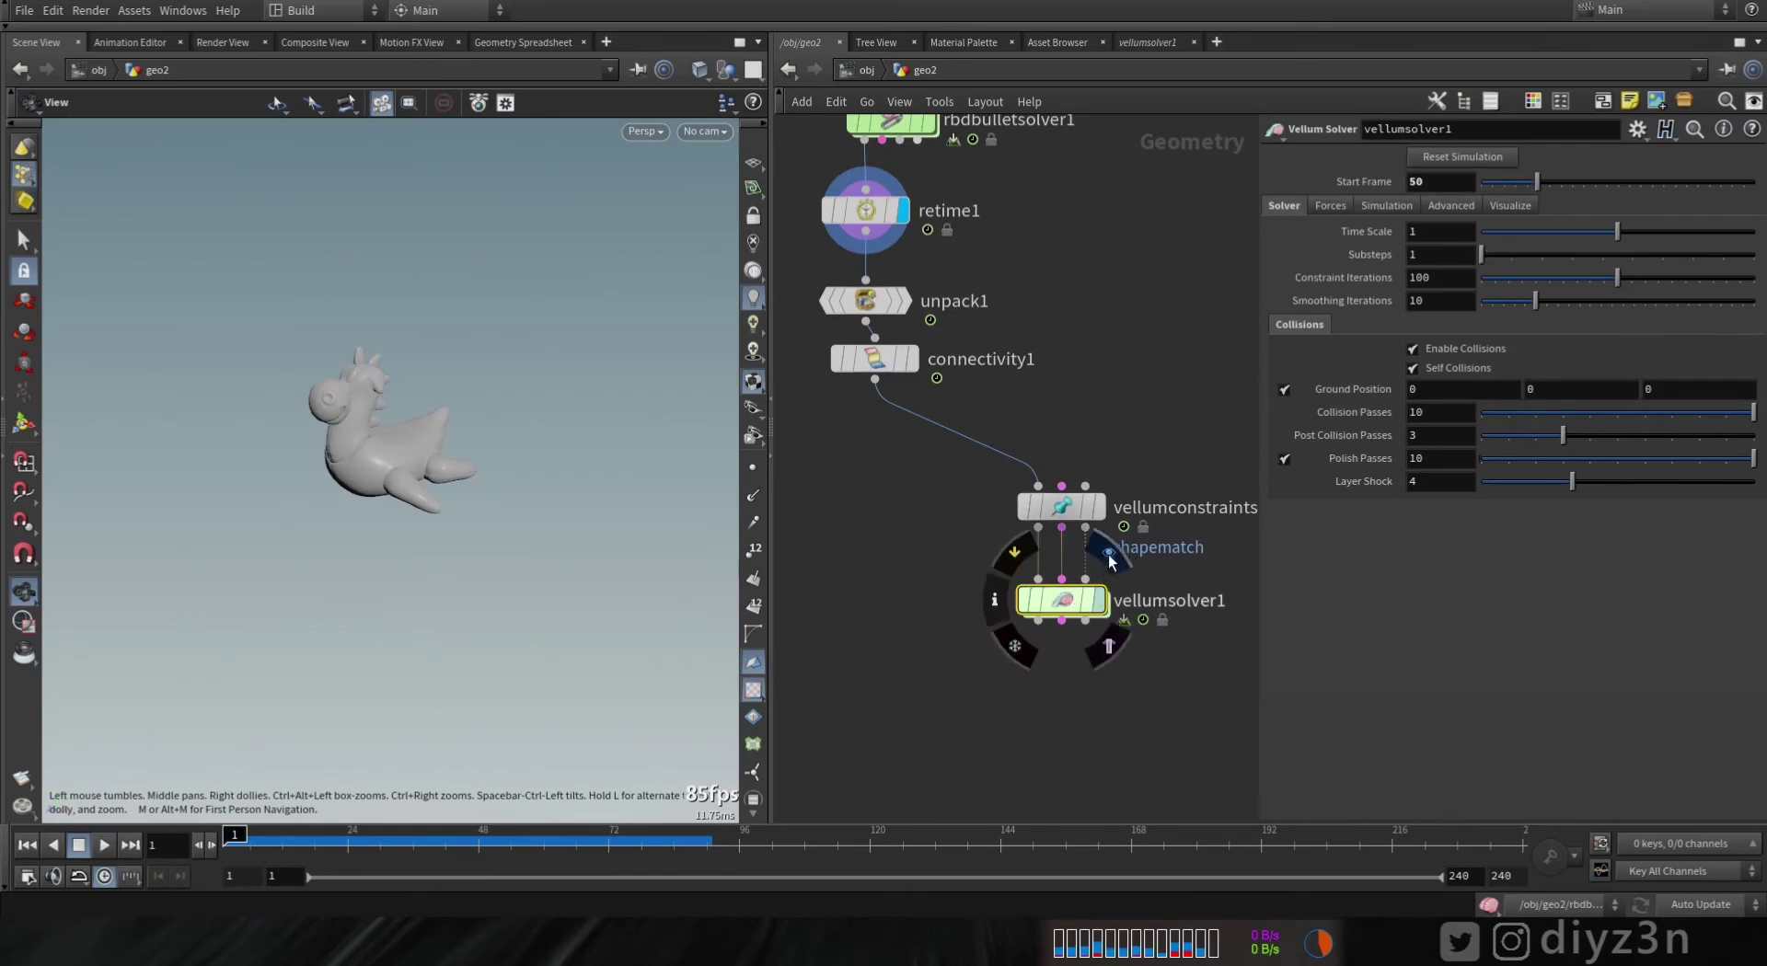
{"action": "left_click", "coordinate": [105, 844]}
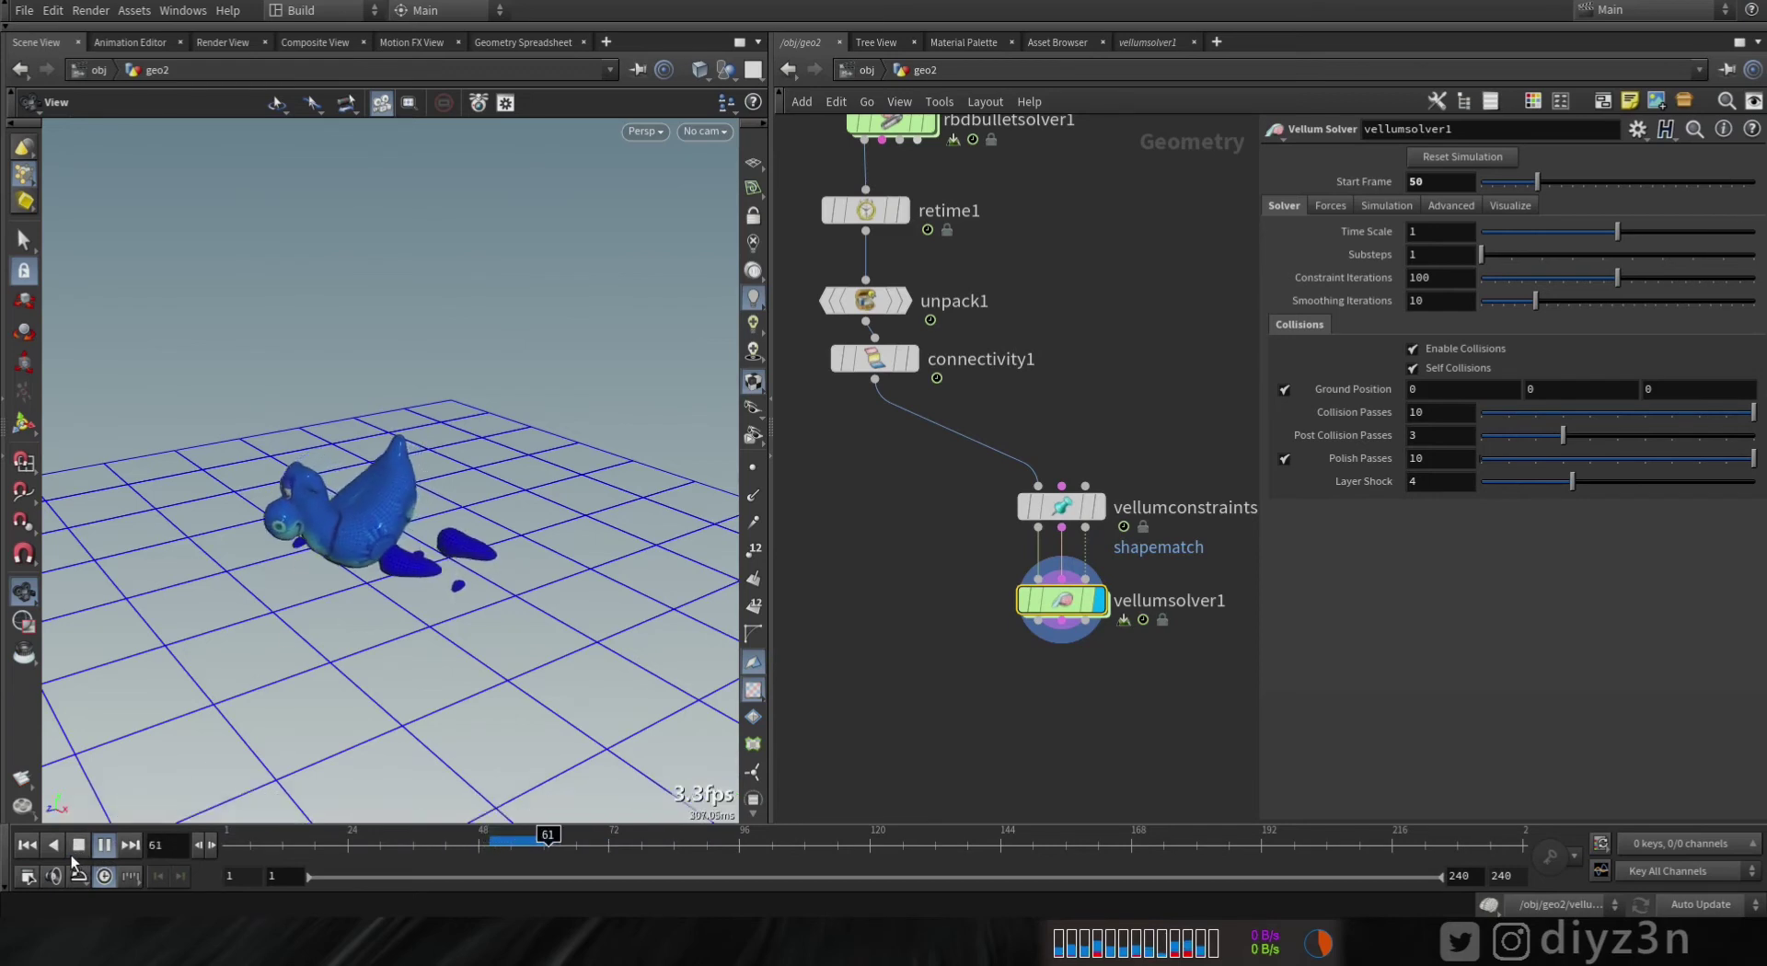
{"action": "left_click", "coordinate": [75, 845]}
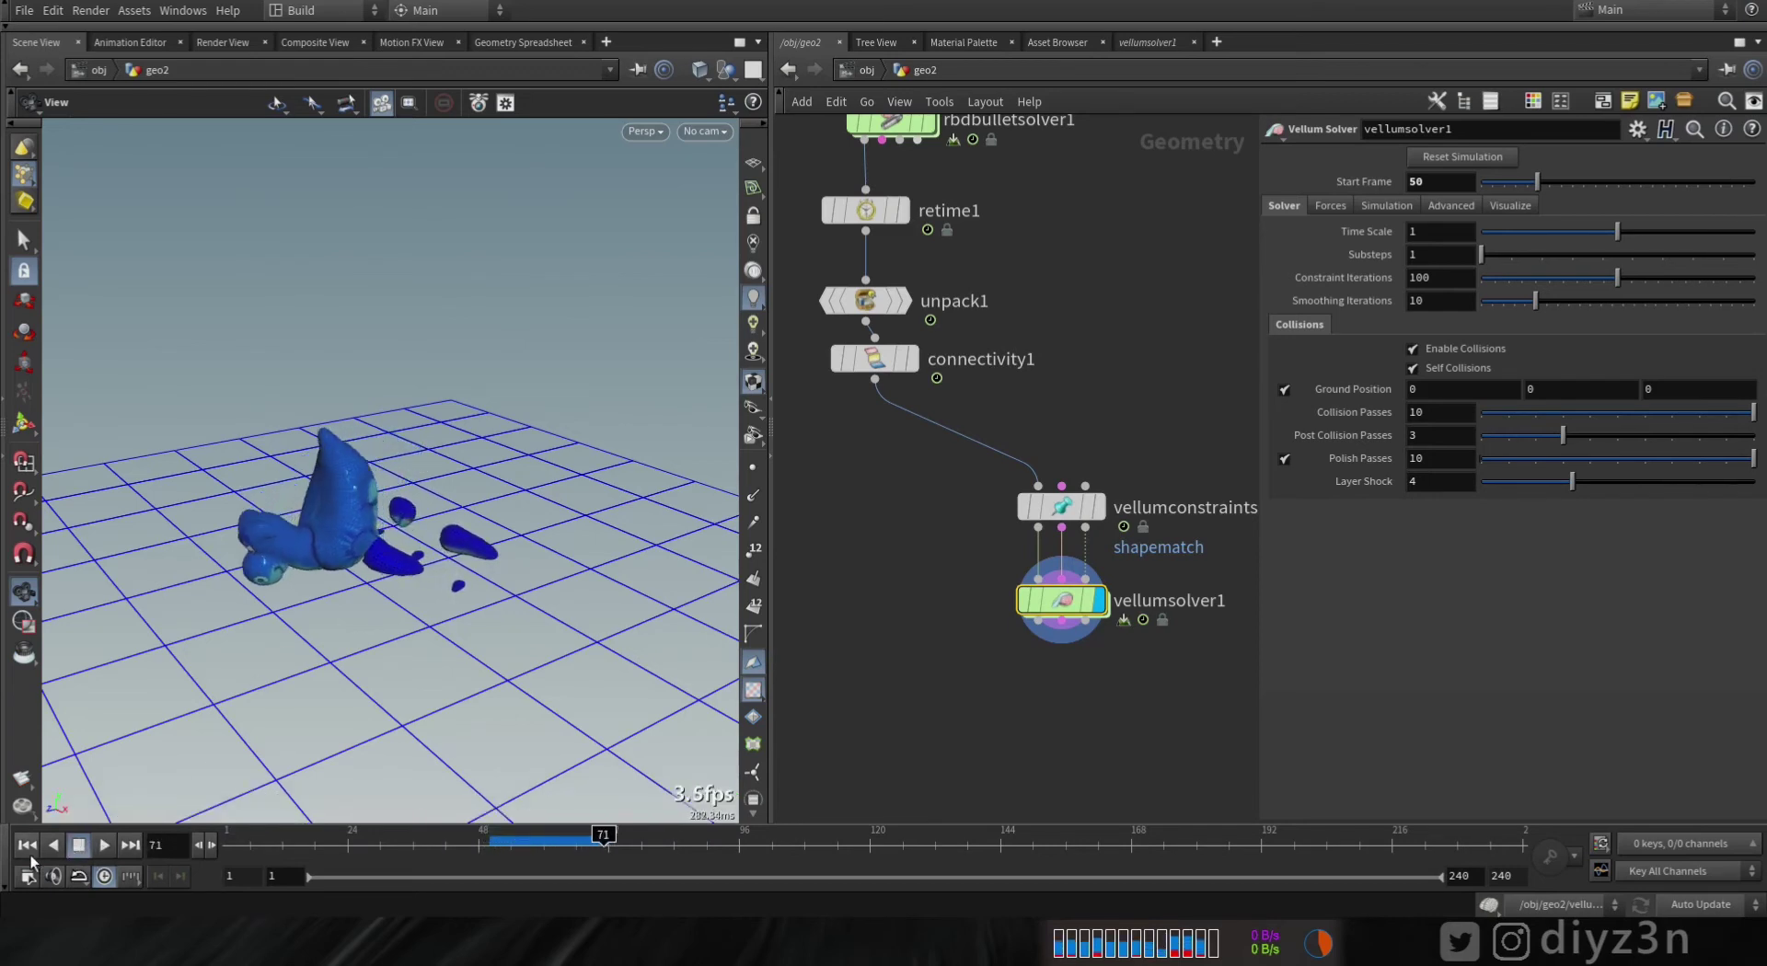
{"action": "left_click", "coordinate": [25, 849]}
- Add a Vellum Pack node below vellumconstraints1 and connect it to the geometry and constraint outputs
{"action": "middle_click_drag", "start_coordinate": [1033, 704], "coordinate": [958, 816]}
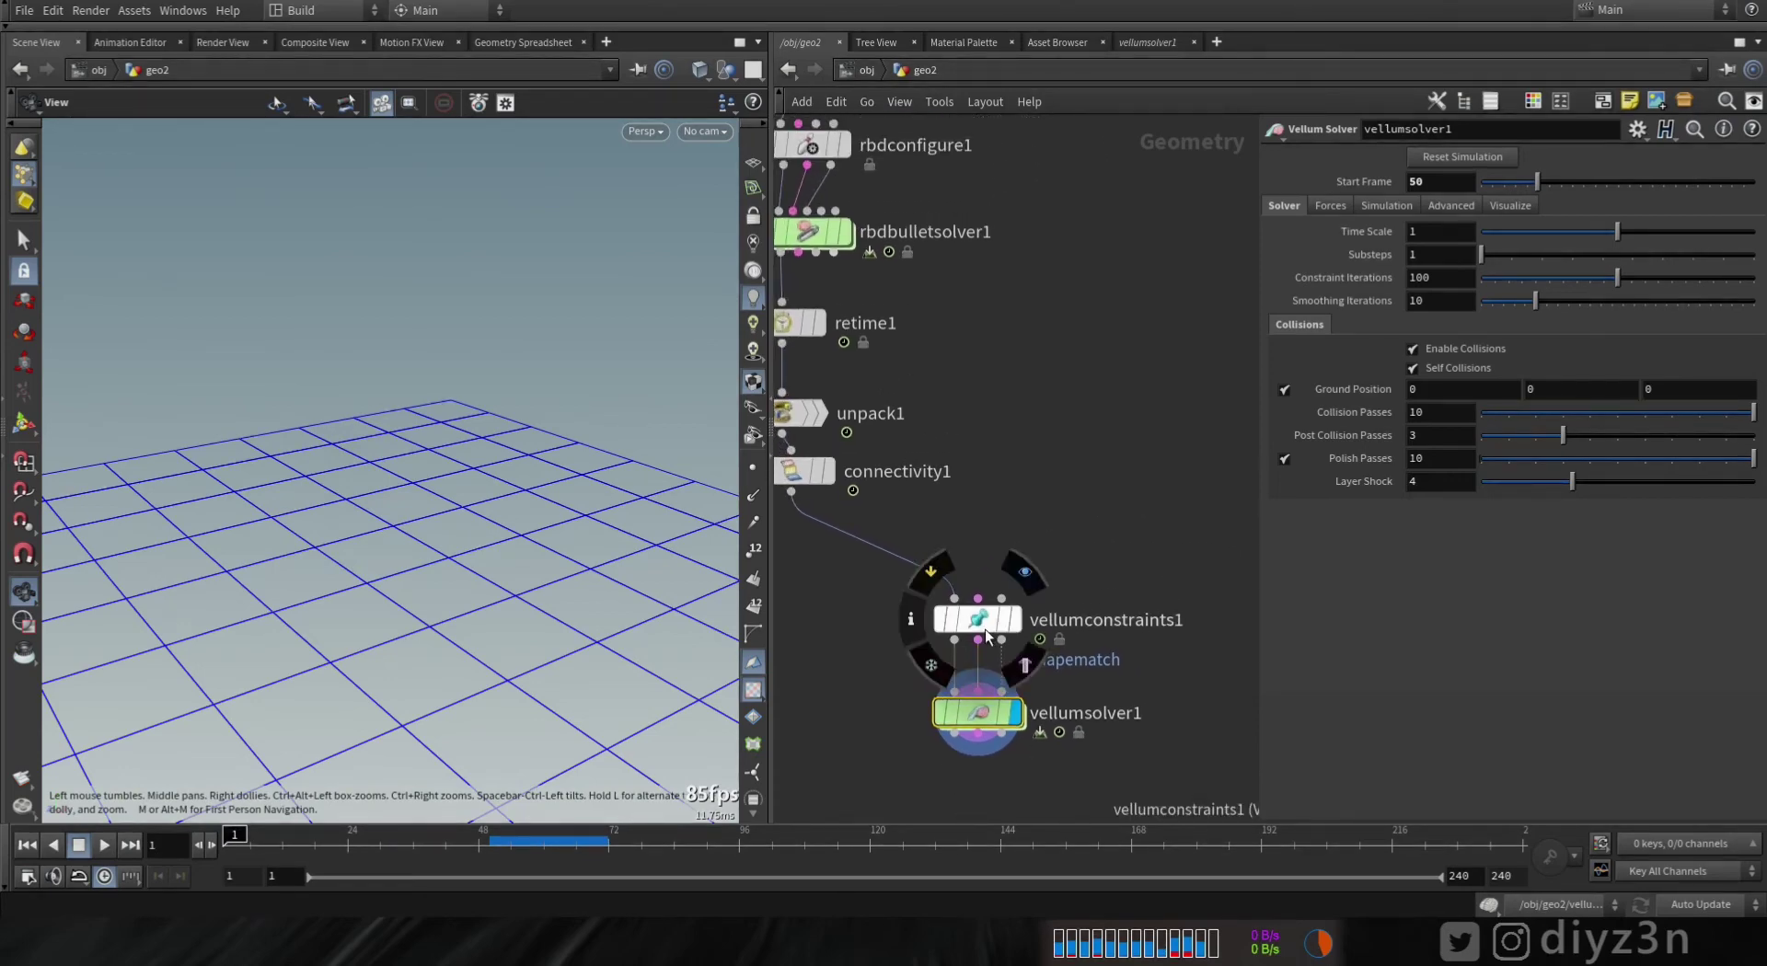
{"action": "left_click_drag", "start_coordinate": [986, 619], "coordinate": [987, 551]}
{"action": "key", "text": "Tab"}
{"action": "left_click", "coordinate": [1565, 681]}
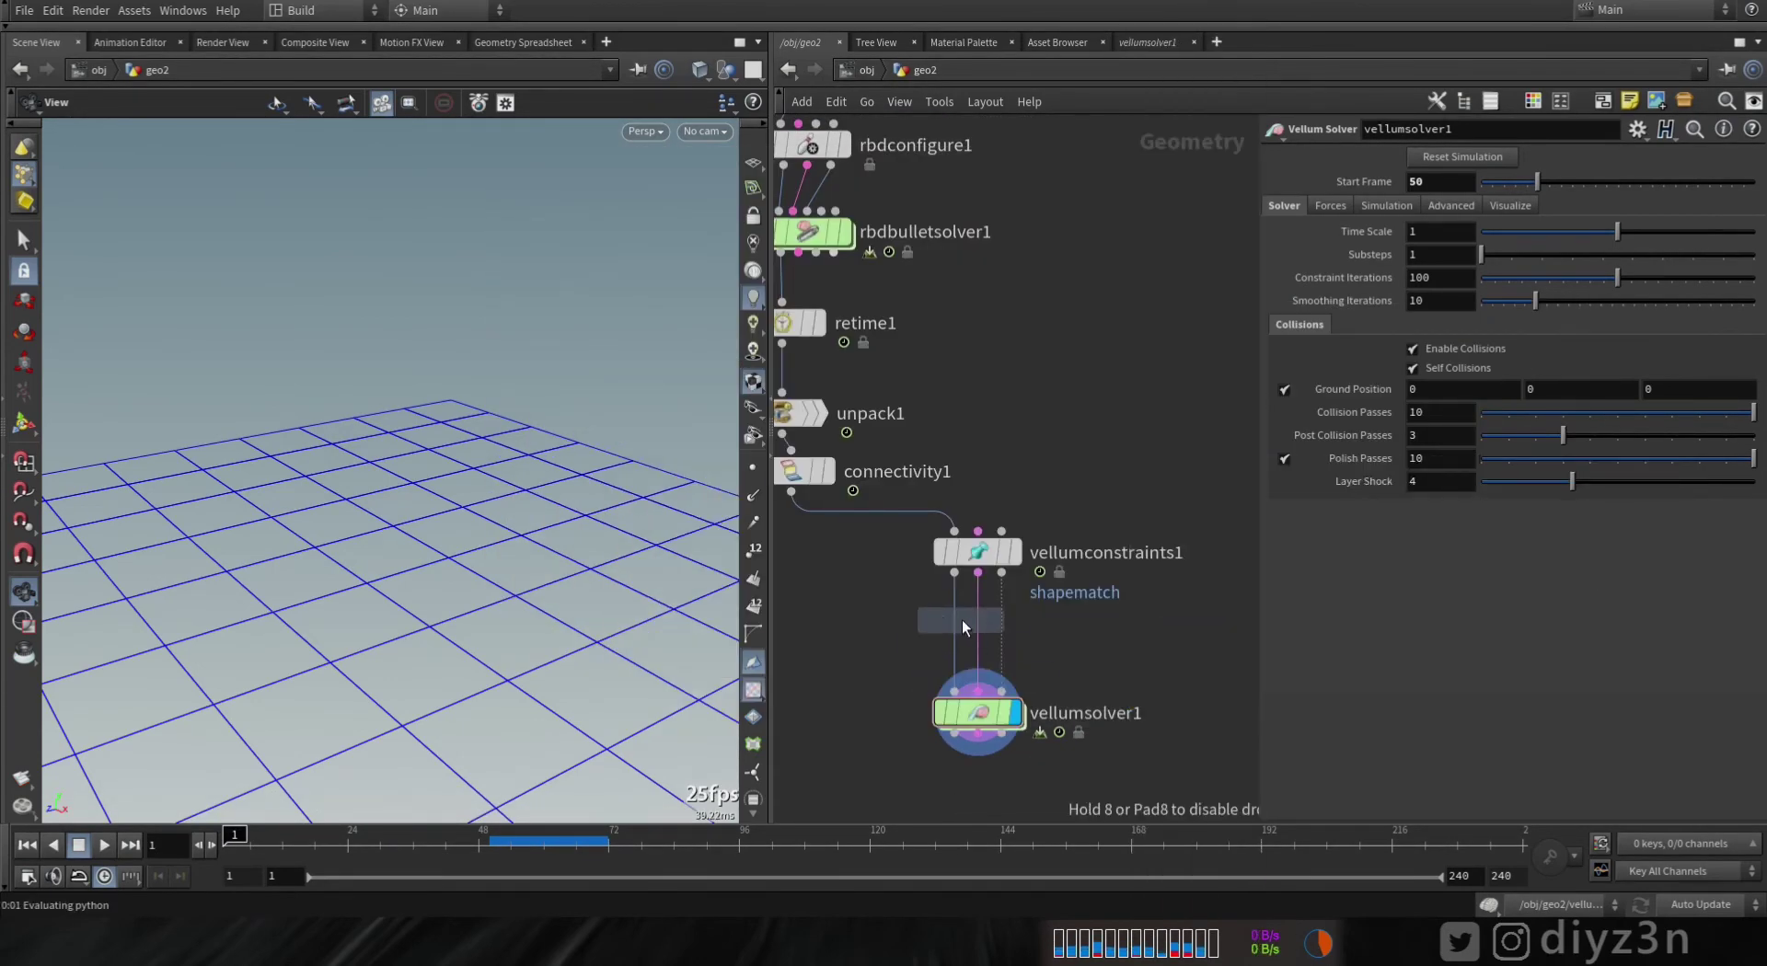
{"action": "left_click", "coordinate": [914, 630]}
{"action": "left_click", "coordinate": [872, 606]}
{"action": "left_click_drag", "start_coordinate": [989, 707], "coordinate": [988, 774]}
{"action": "middle_click_drag", "start_coordinate": [986, 709], "coordinate": [994, 632]}
- Cut the direct wires from vellumconstraints1 to vellumsolver1 and place vellumpack1 between the two nodes
{"action": "right_click", "coordinate": [994, 631]}
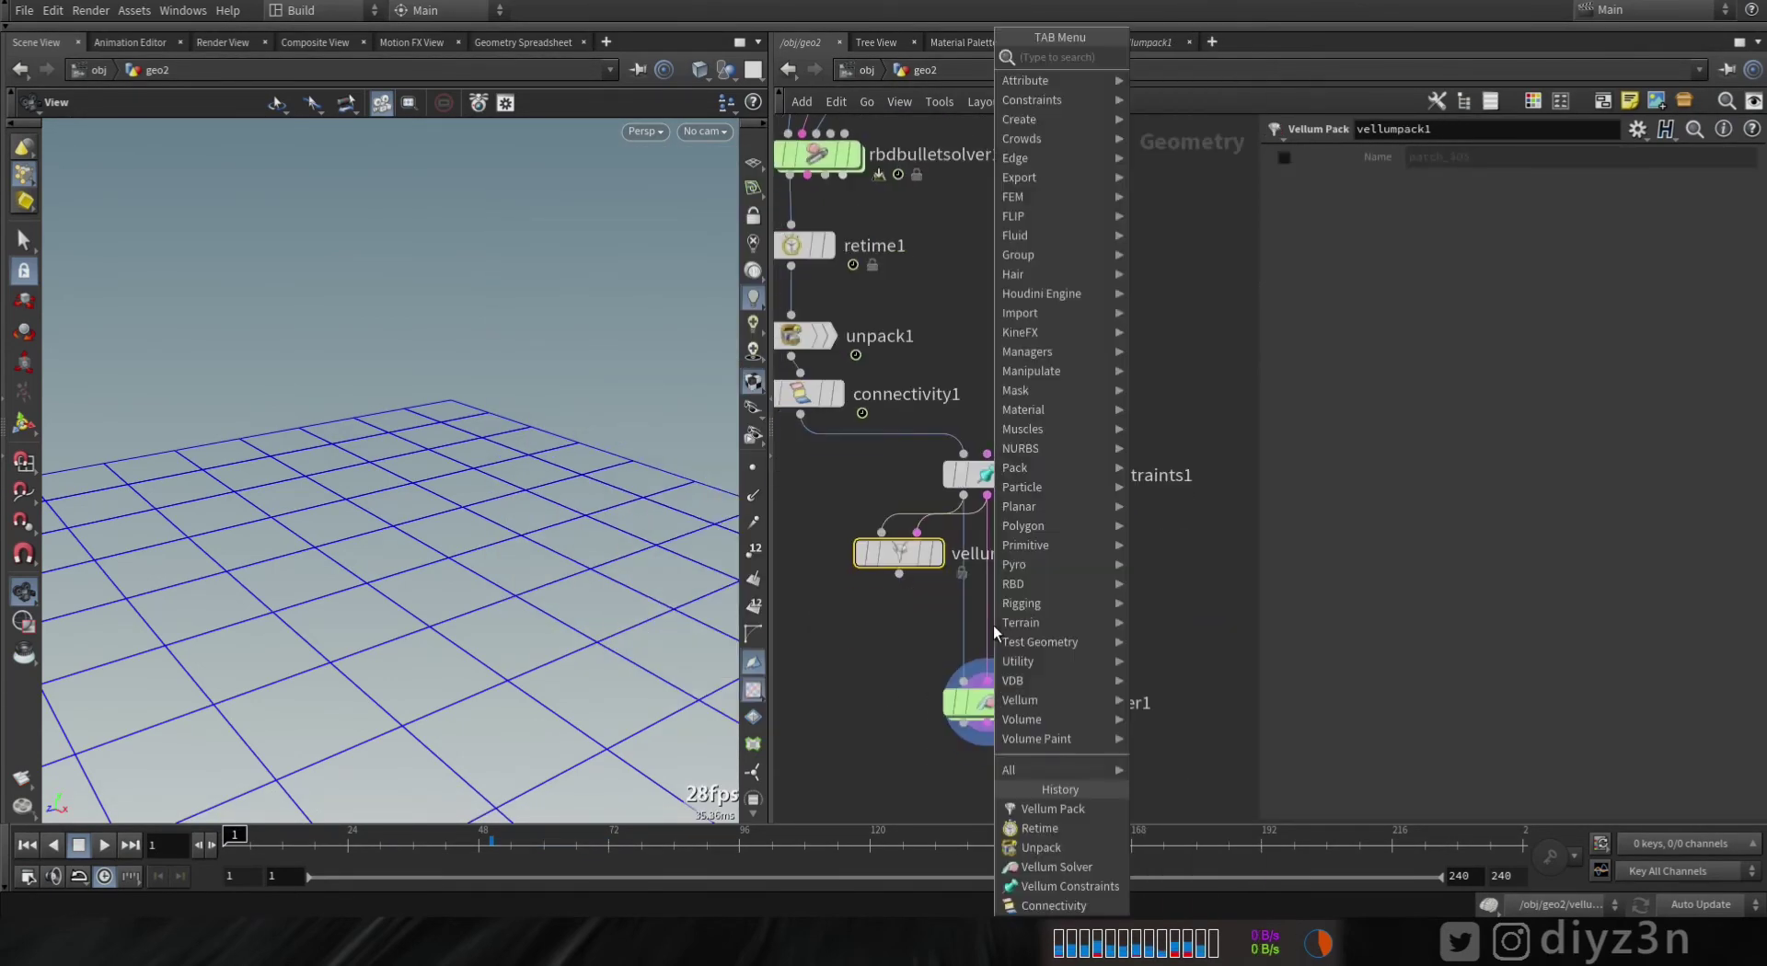
{"action": "key", "text": "Escape"}
{"action": "key", "text": "y"}
{"action": "left_click_drag", "start_coordinate": [996, 632], "coordinate": [963, 635]}
{"action": "left_click_drag", "start_coordinate": [899, 552], "coordinate": [974, 577]}
{"action": "scroll", "coordinate": [1120, 464], "scroll_direction": "down", "scroll_amount": 3}
- Add a Sphere node beside the shape-match branch as the source for a Vellum fluid branch
{"action": "key", "text": "Tab"}
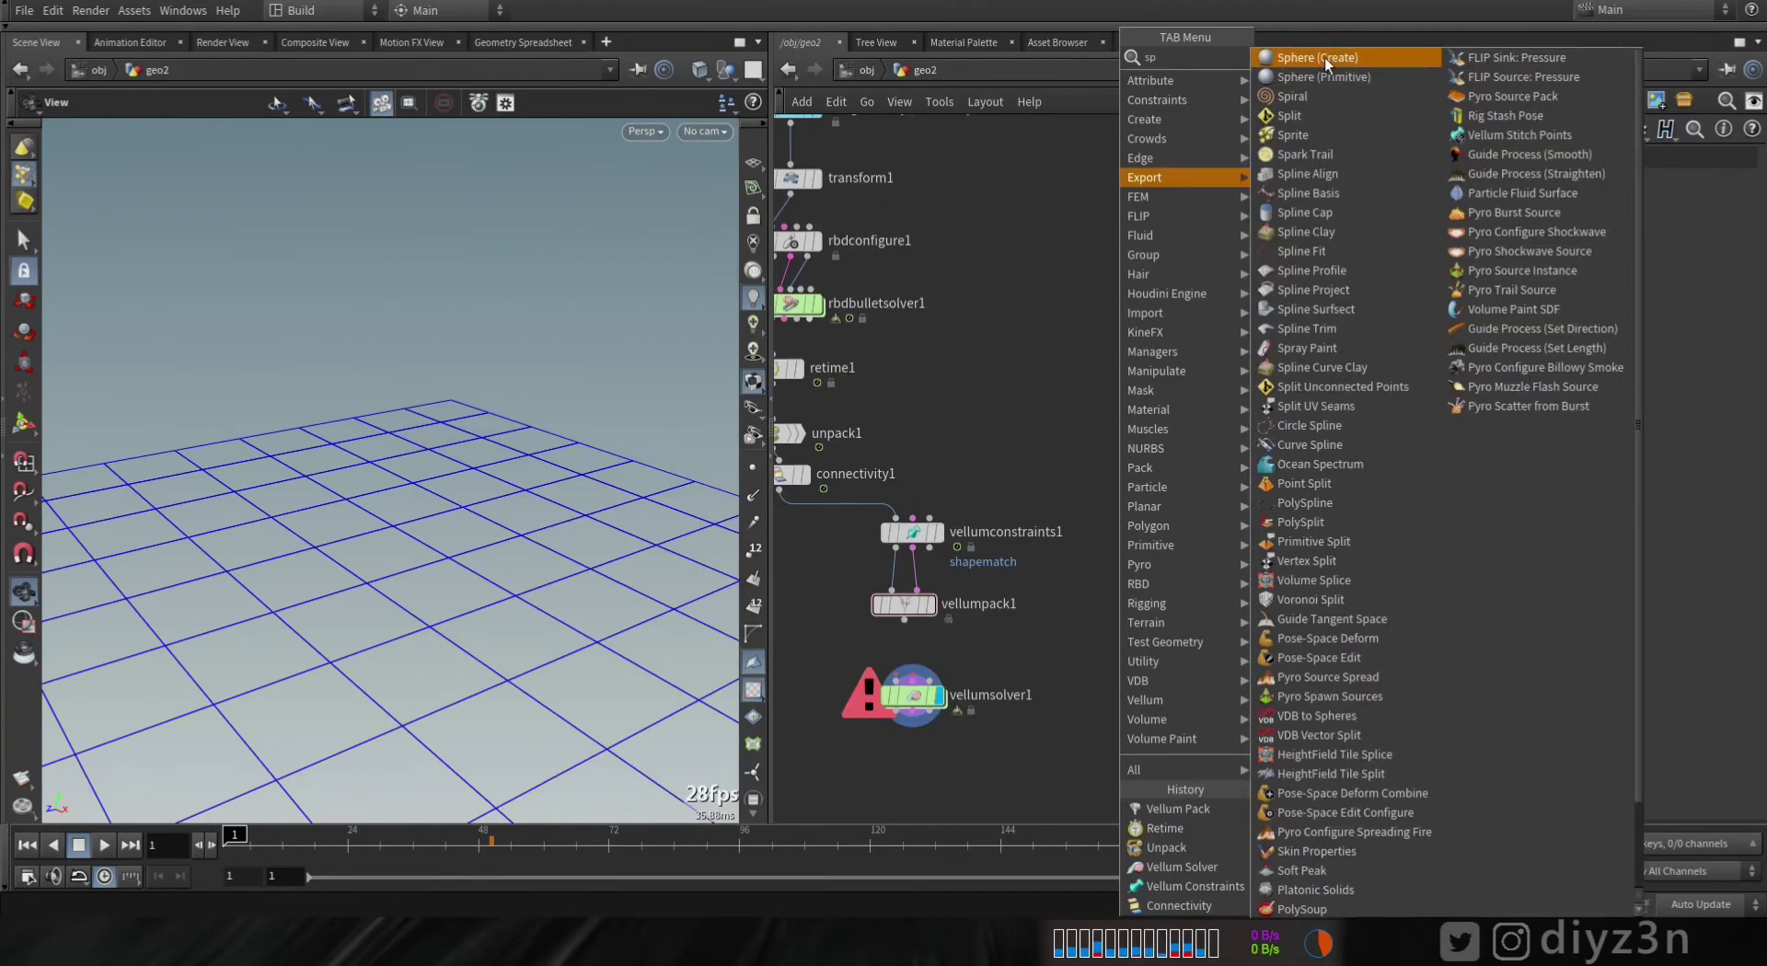
{"action": "left_click", "coordinate": [1189, 683]}
{"action": "left_click", "coordinate": [1114, 460]}
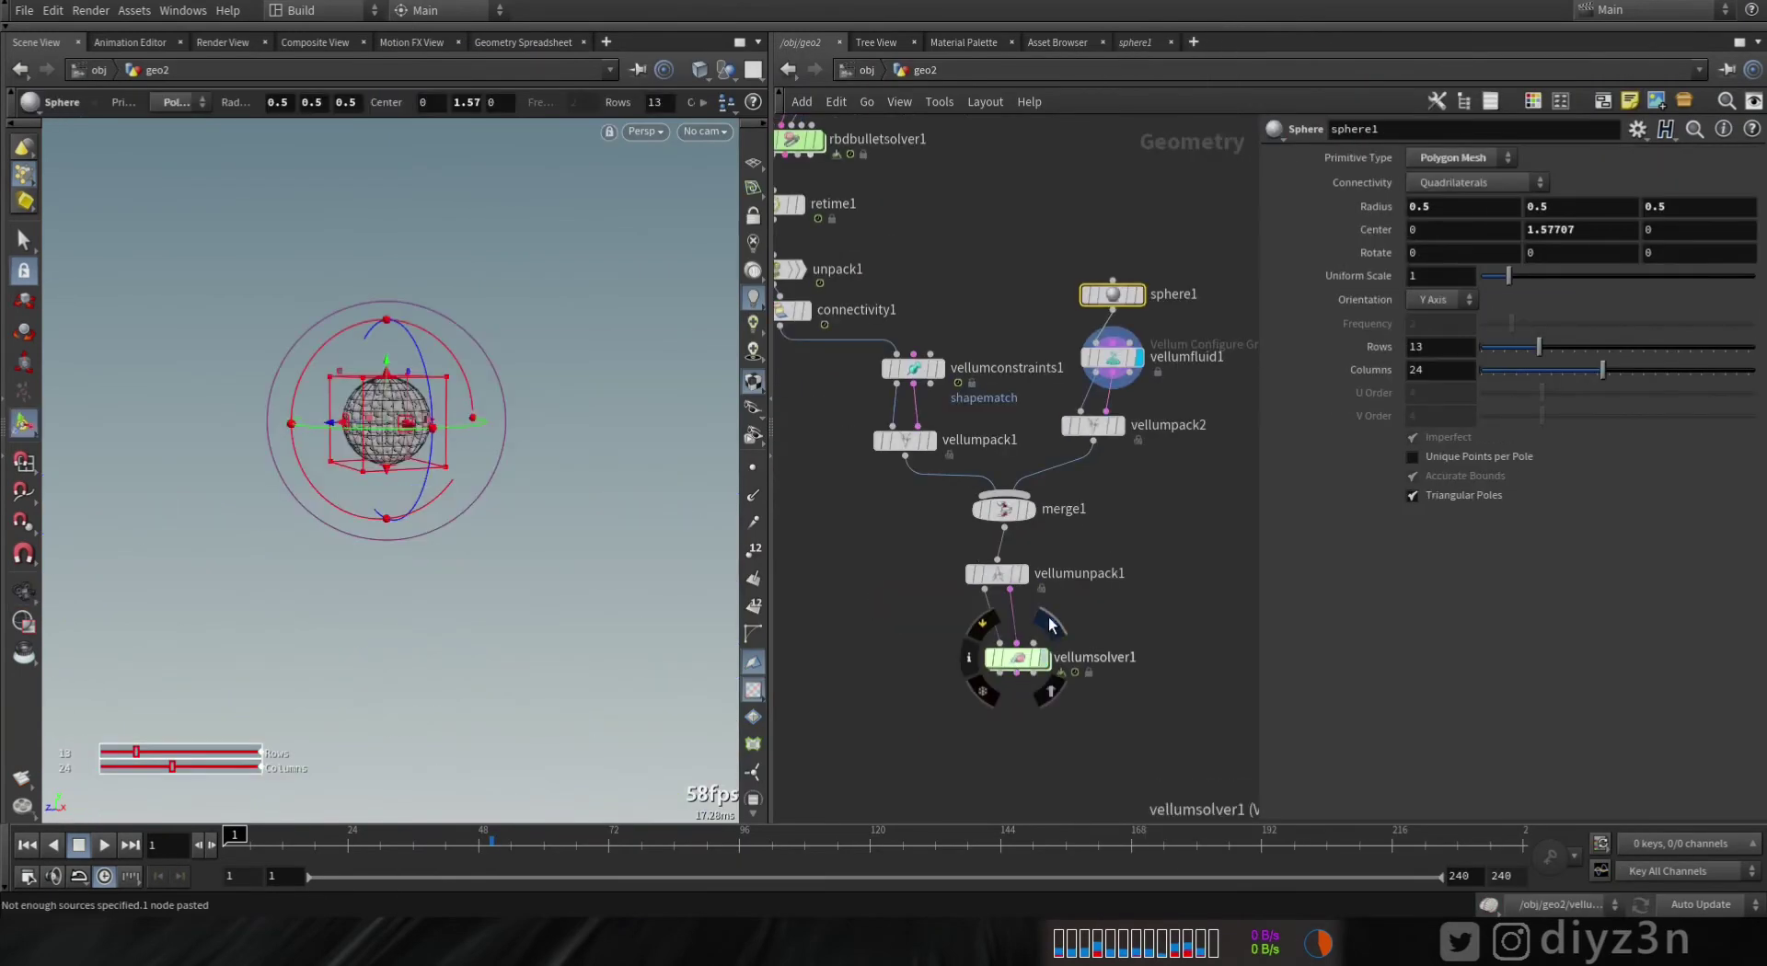
- Stop the playback, examine the fluid particles around the toy up close with points displayed, and return to the first frame
{"action": "left_click", "coordinate": [79, 845]}
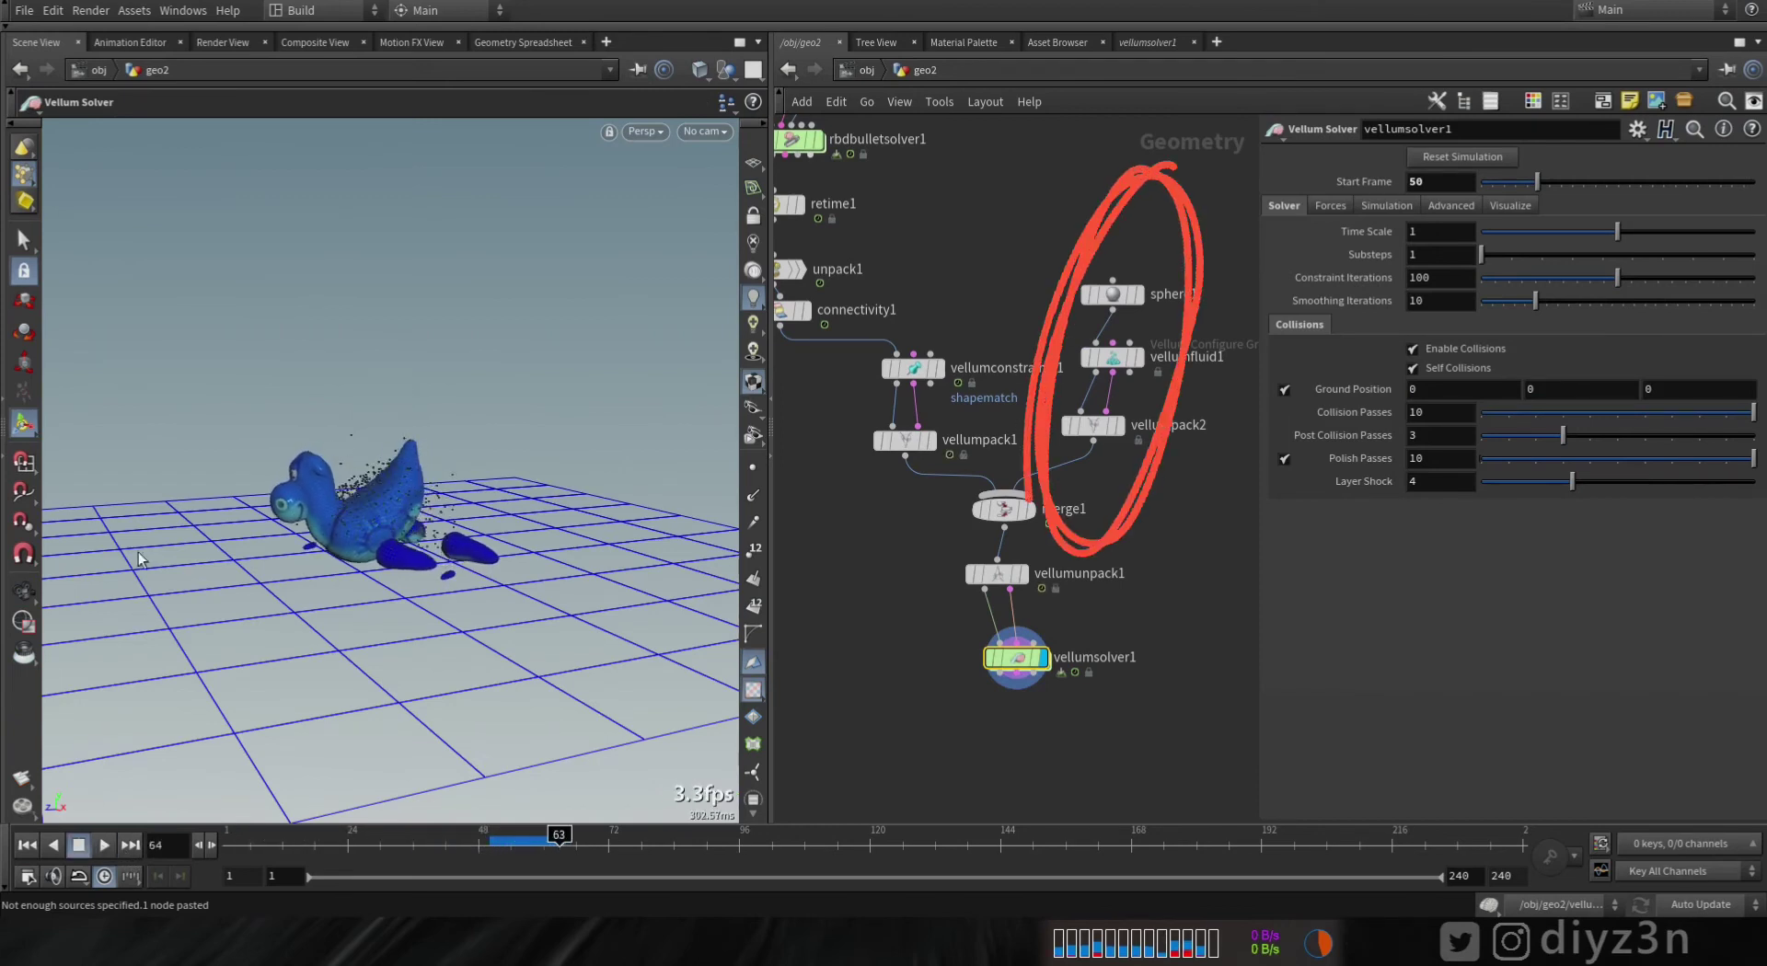
{"action": "right_click_drag", "start_coordinate": [138, 550], "coordinate": [304, 561], "text": "alt"}
{"action": "mouse_move", "coordinate": [304, 561]}
{"action": "left_mouse_down", "text": "alt"}
{"action": "mouse_move", "coordinate": [525, 655]}
{"action": "mouse_move", "coordinate": [700, 538]}
{"action": "left_mouse_up", "text": "alt"}
{"action": "left_click", "coordinate": [753, 470]}
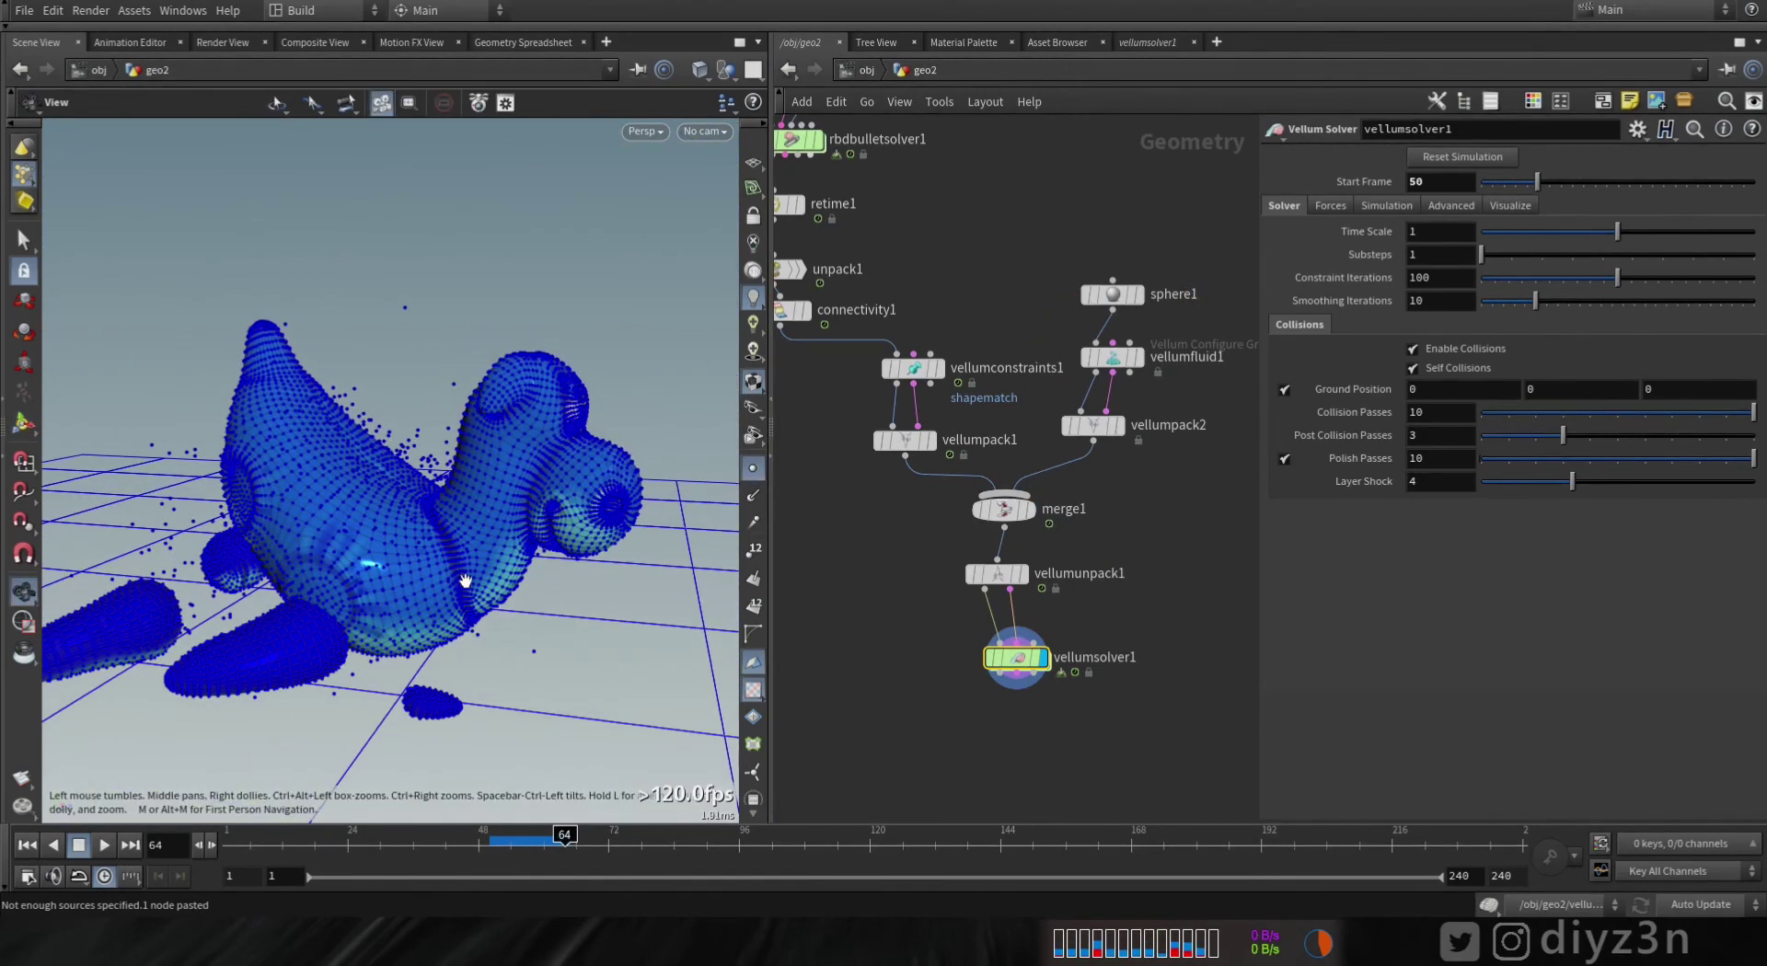
{"action": "left_click_drag", "start_coordinate": [549, 844], "coordinate": [532, 844]}
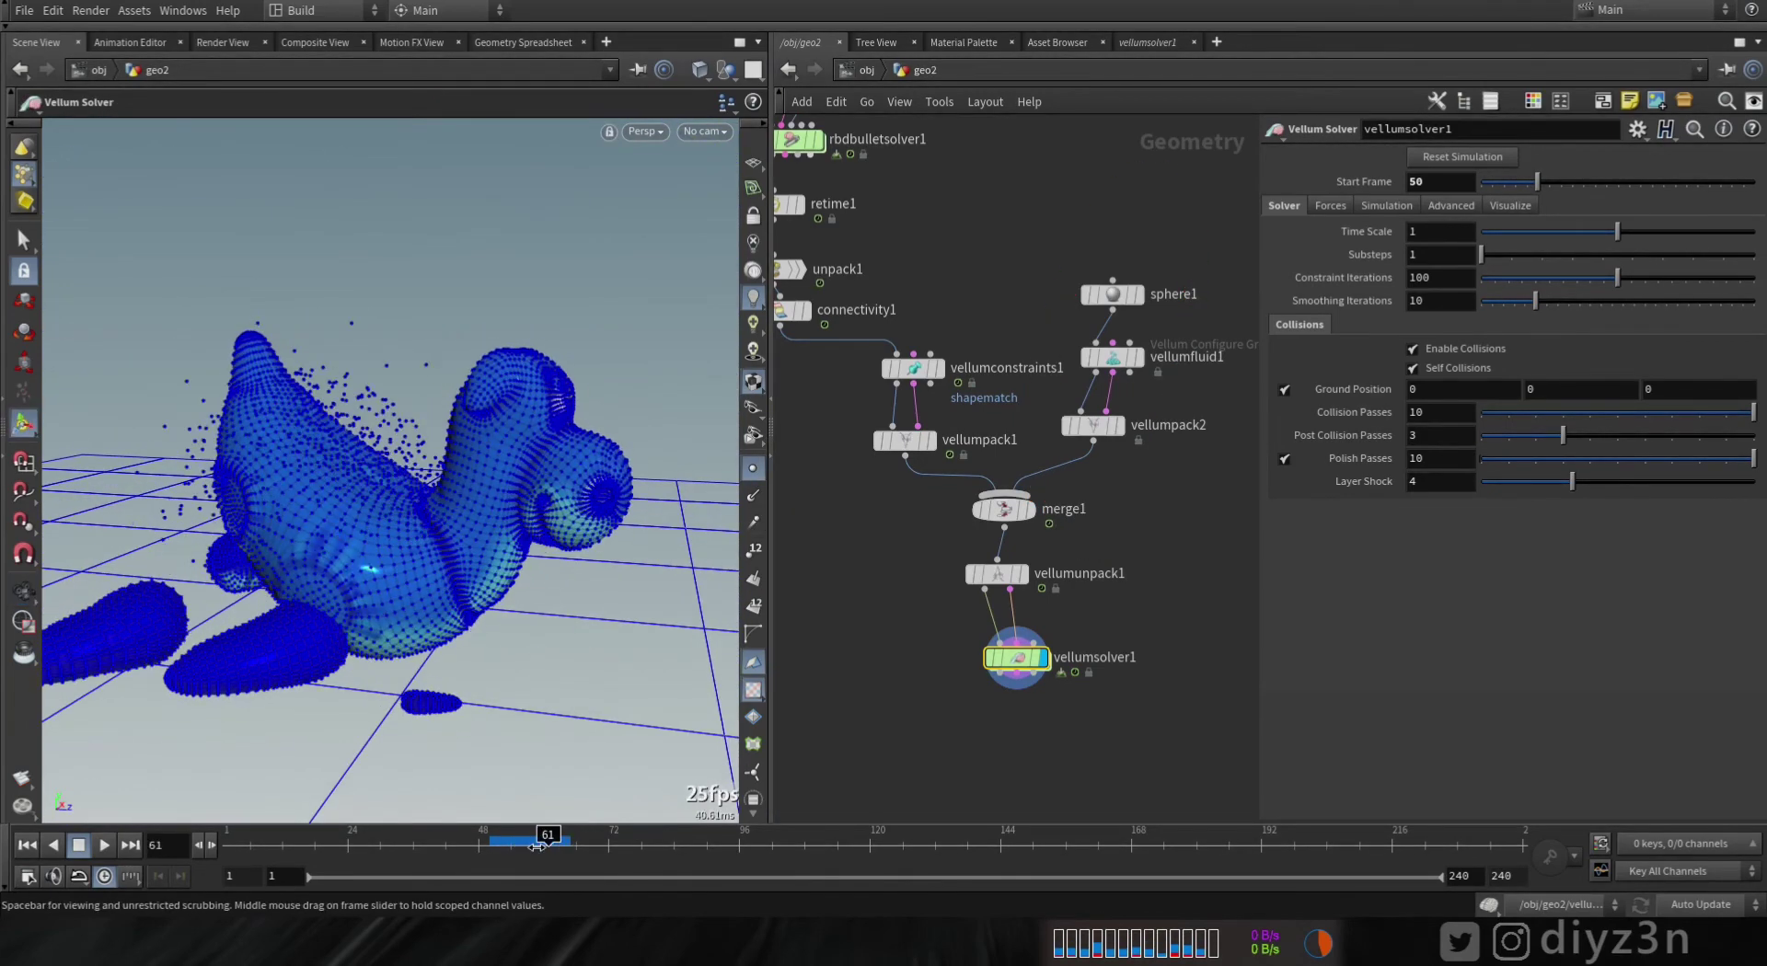
{"action": "left_click", "coordinate": [26, 845]}
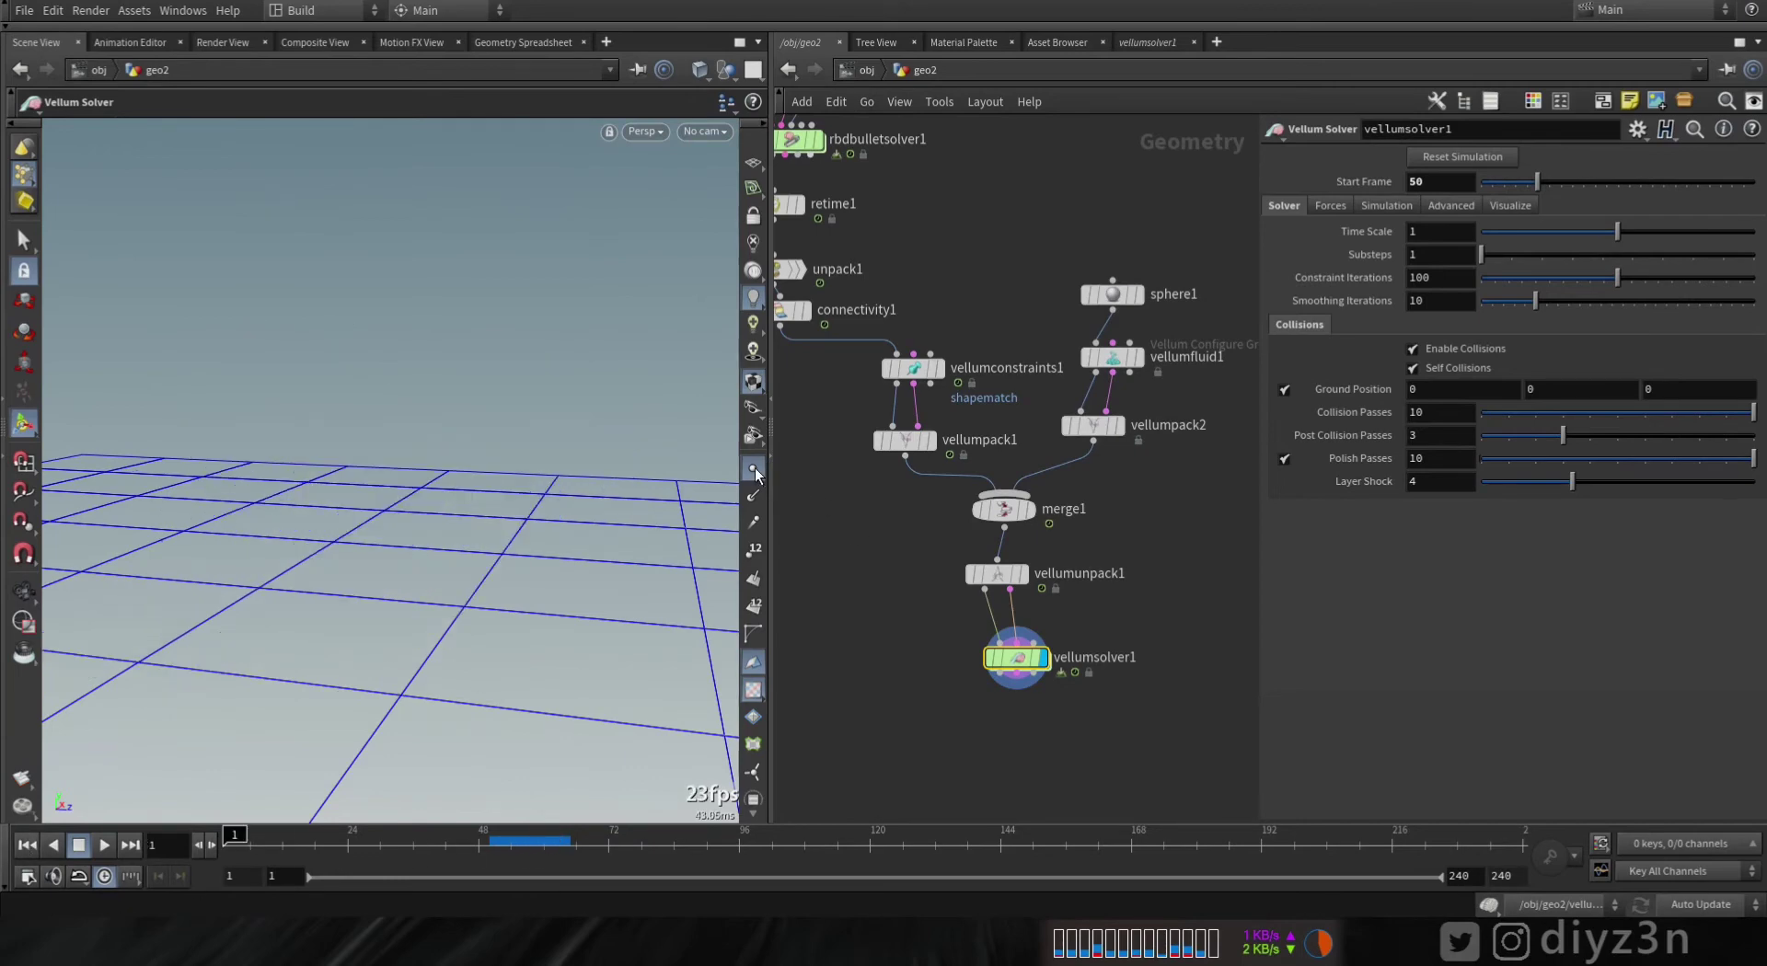
{"action": "left_click", "coordinate": [23, 590]}
{"action": "left_click_drag", "start_coordinate": [225, 563], "coordinate": [304, 559]}
- Add a Merge node combining the vellumsolver1 and connectivity1 outputs, and display it
{"action": "mouse_move", "coordinate": [914, 643]}
{"action": "middle_mouse_down"}
{"action": "mouse_move", "coordinate": [1029, 664]}
{"action": "mouse_move", "coordinate": [914, 643]}
{"action": "middle_mouse_up"}
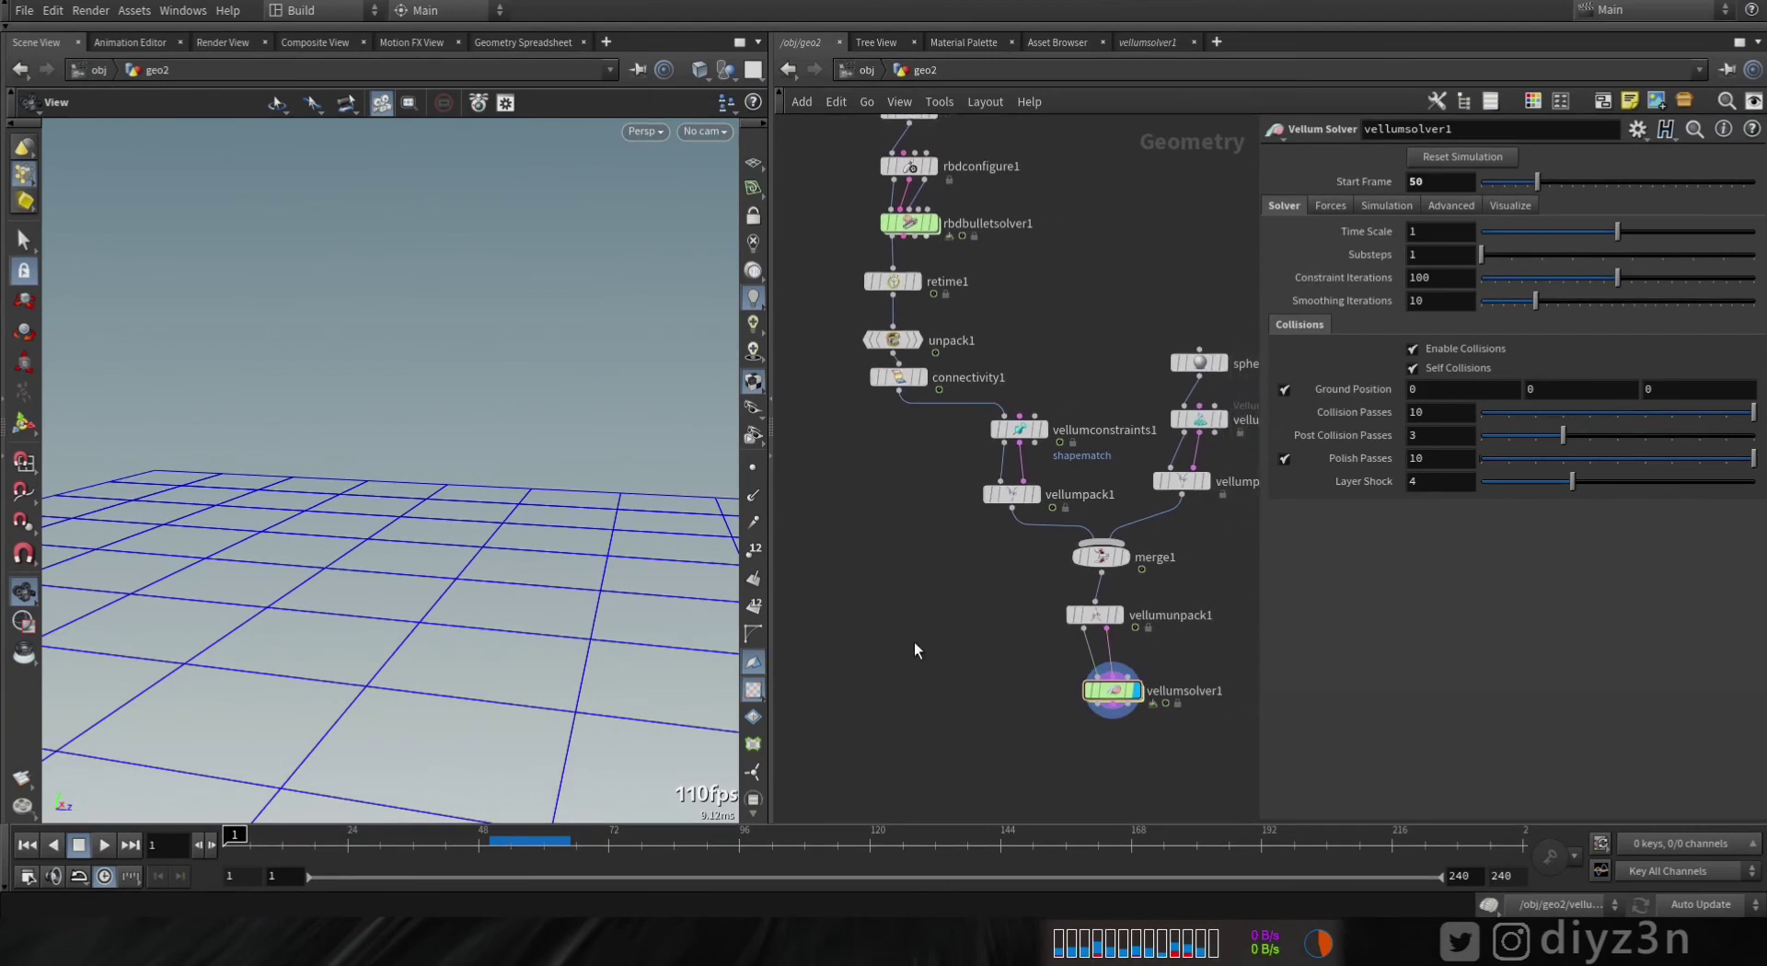
{"action": "key", "text": "Tab"}
{"action": "type", "text": "m"}
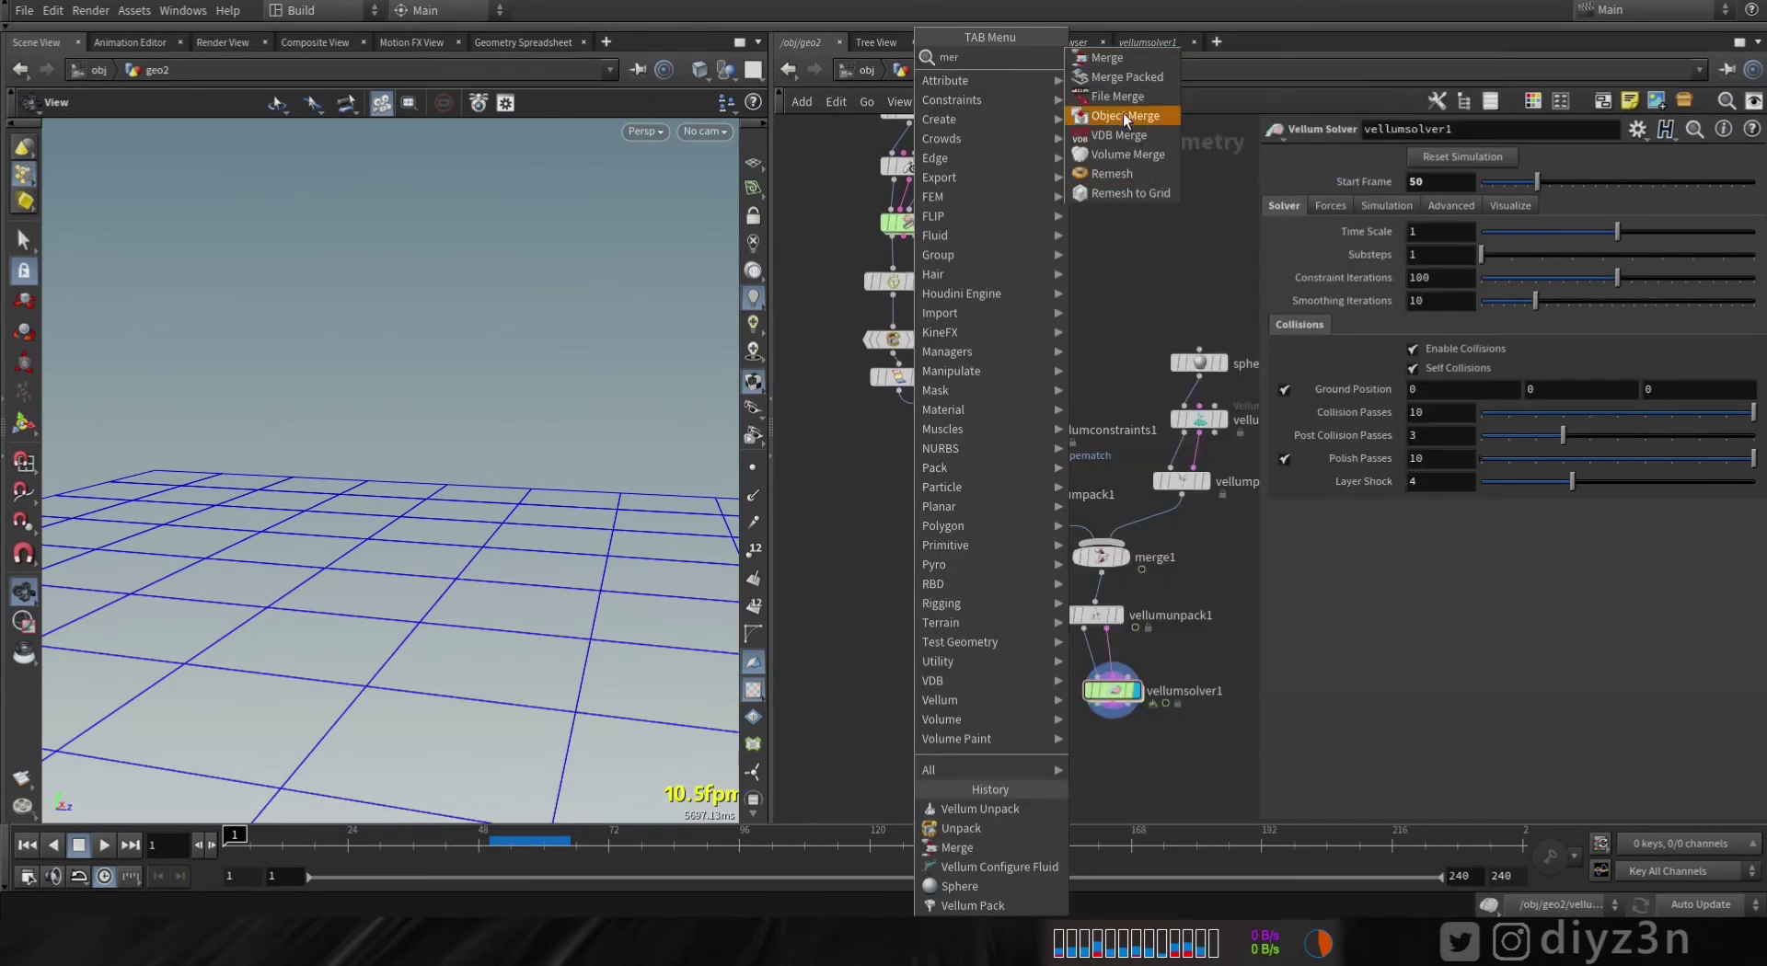
{"action": "left_click", "coordinate": [1119, 59]}
{"action": "left_click", "coordinate": [940, 761]}
{"action": "left_click", "coordinate": [1066, 732]}
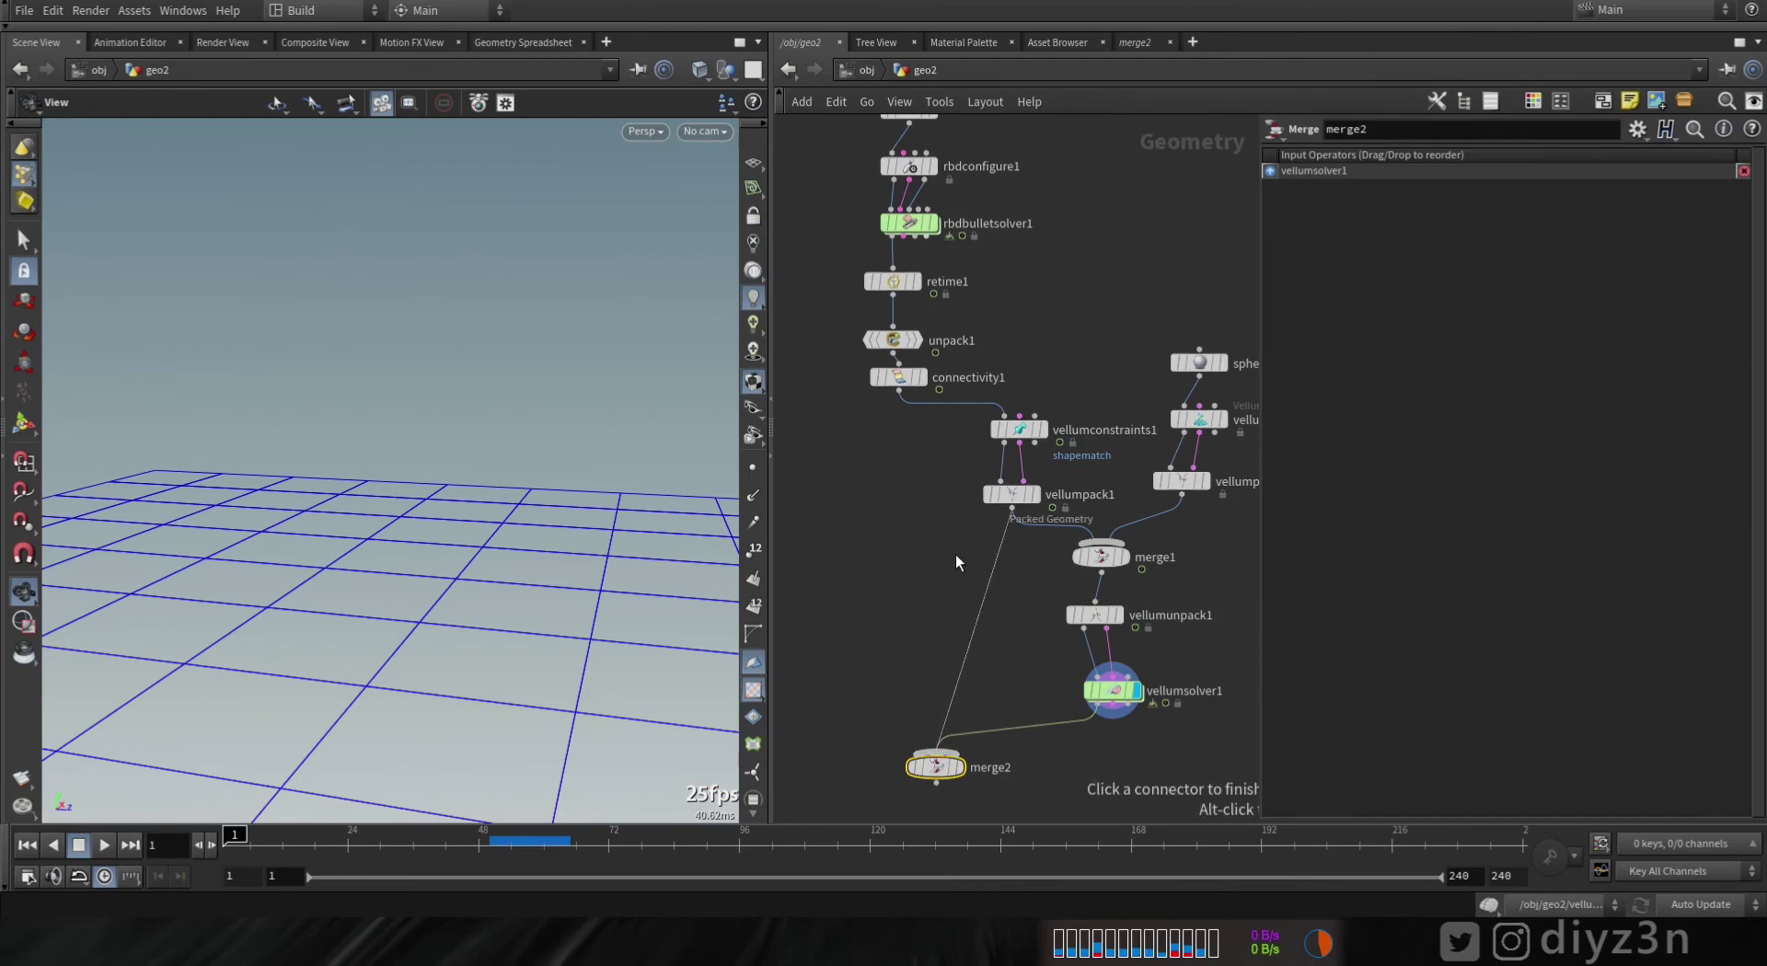
{"action": "left_click", "coordinate": [908, 410]}
{"action": "left_click", "coordinate": [968, 737]}
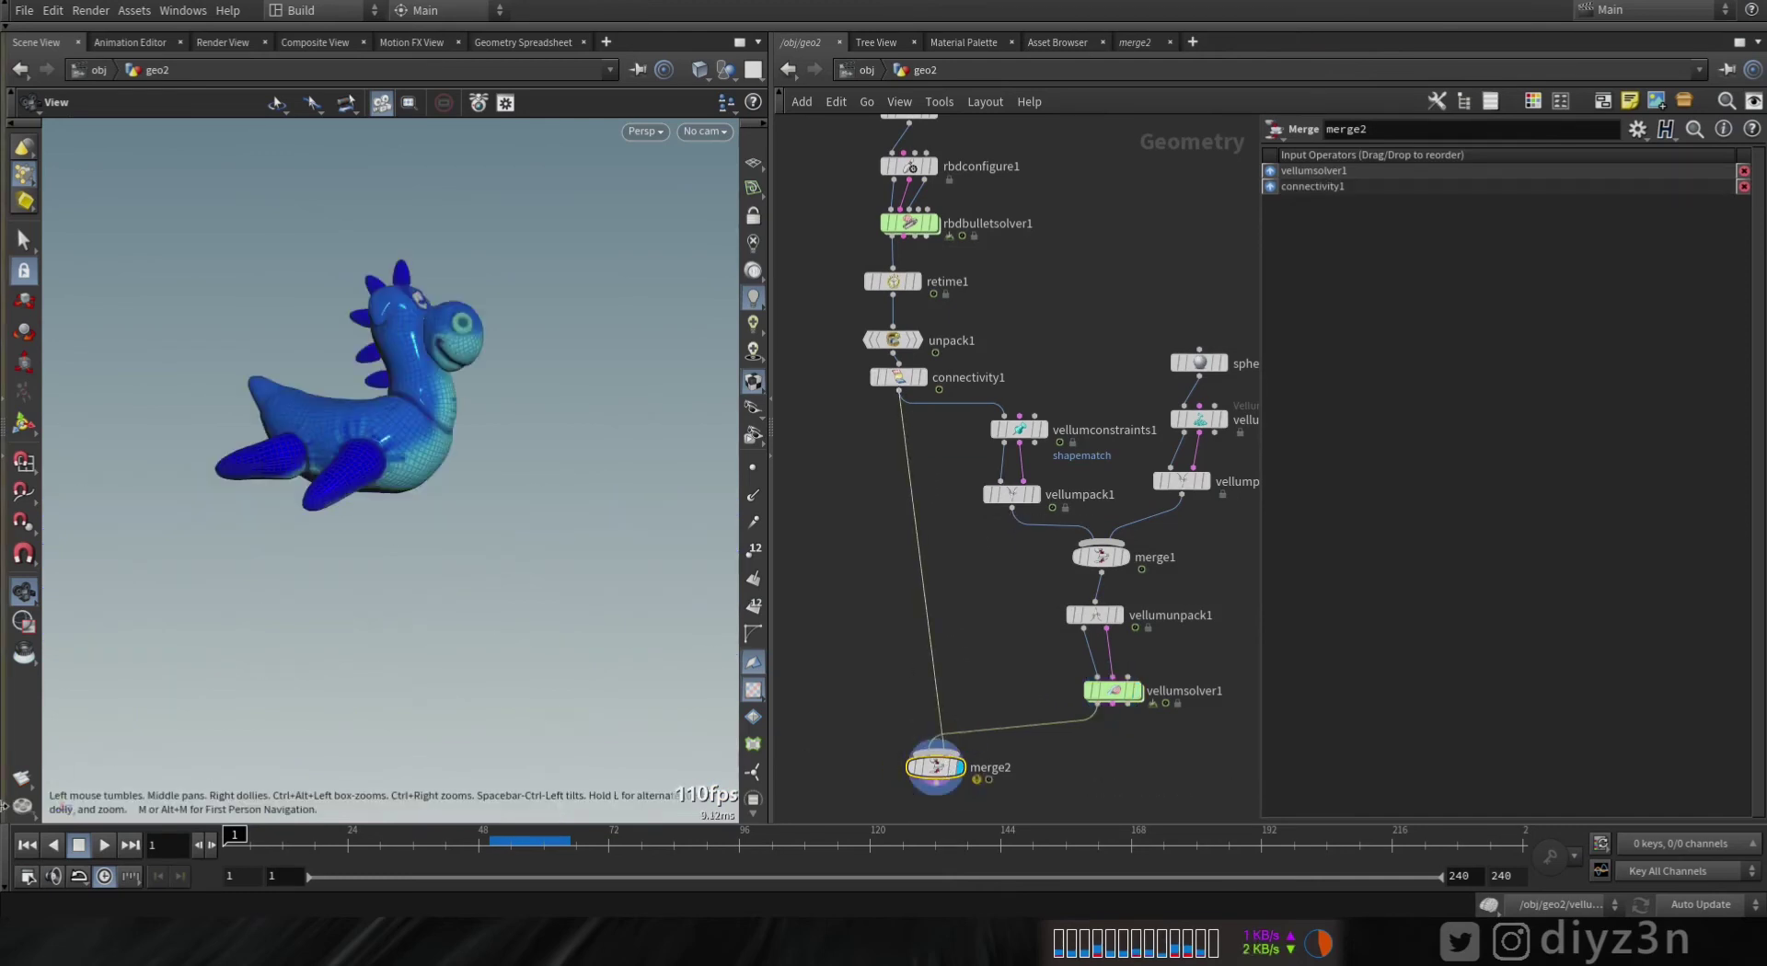
- Play the merged RBD and Vellum result past frame 50, stop it, and return to the first frame
{"action": "left_click", "coordinate": [104, 844]}
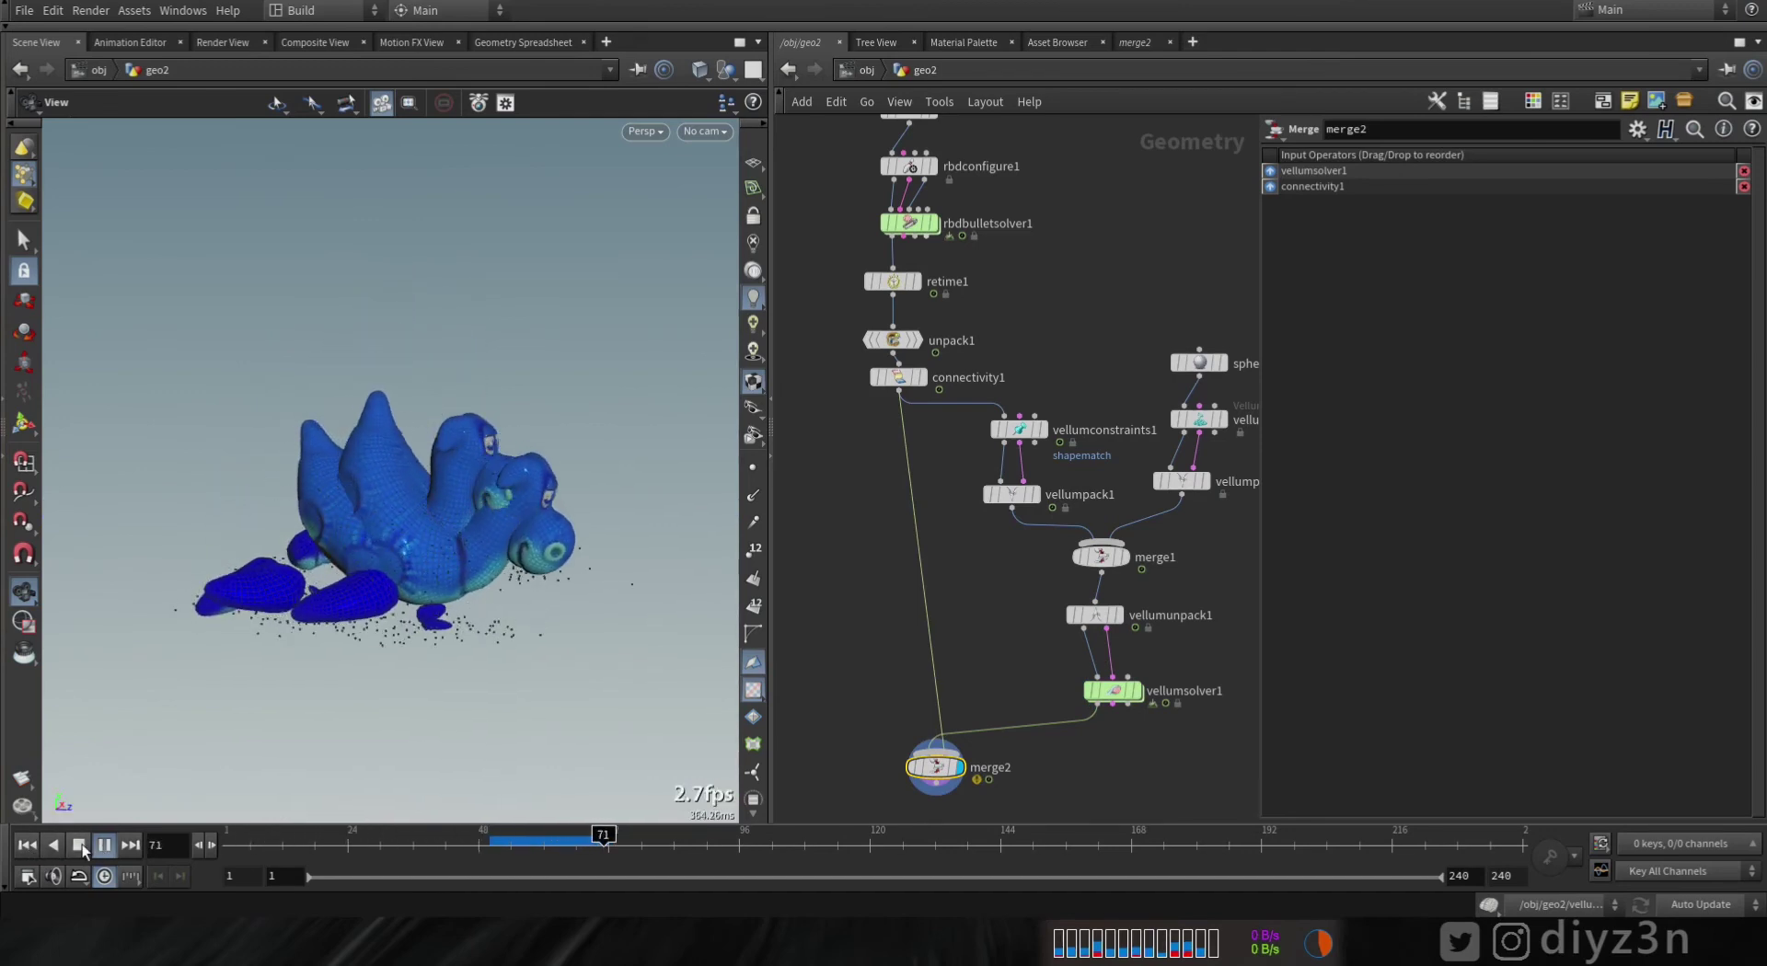
{"action": "left_click", "coordinate": [79, 843]}
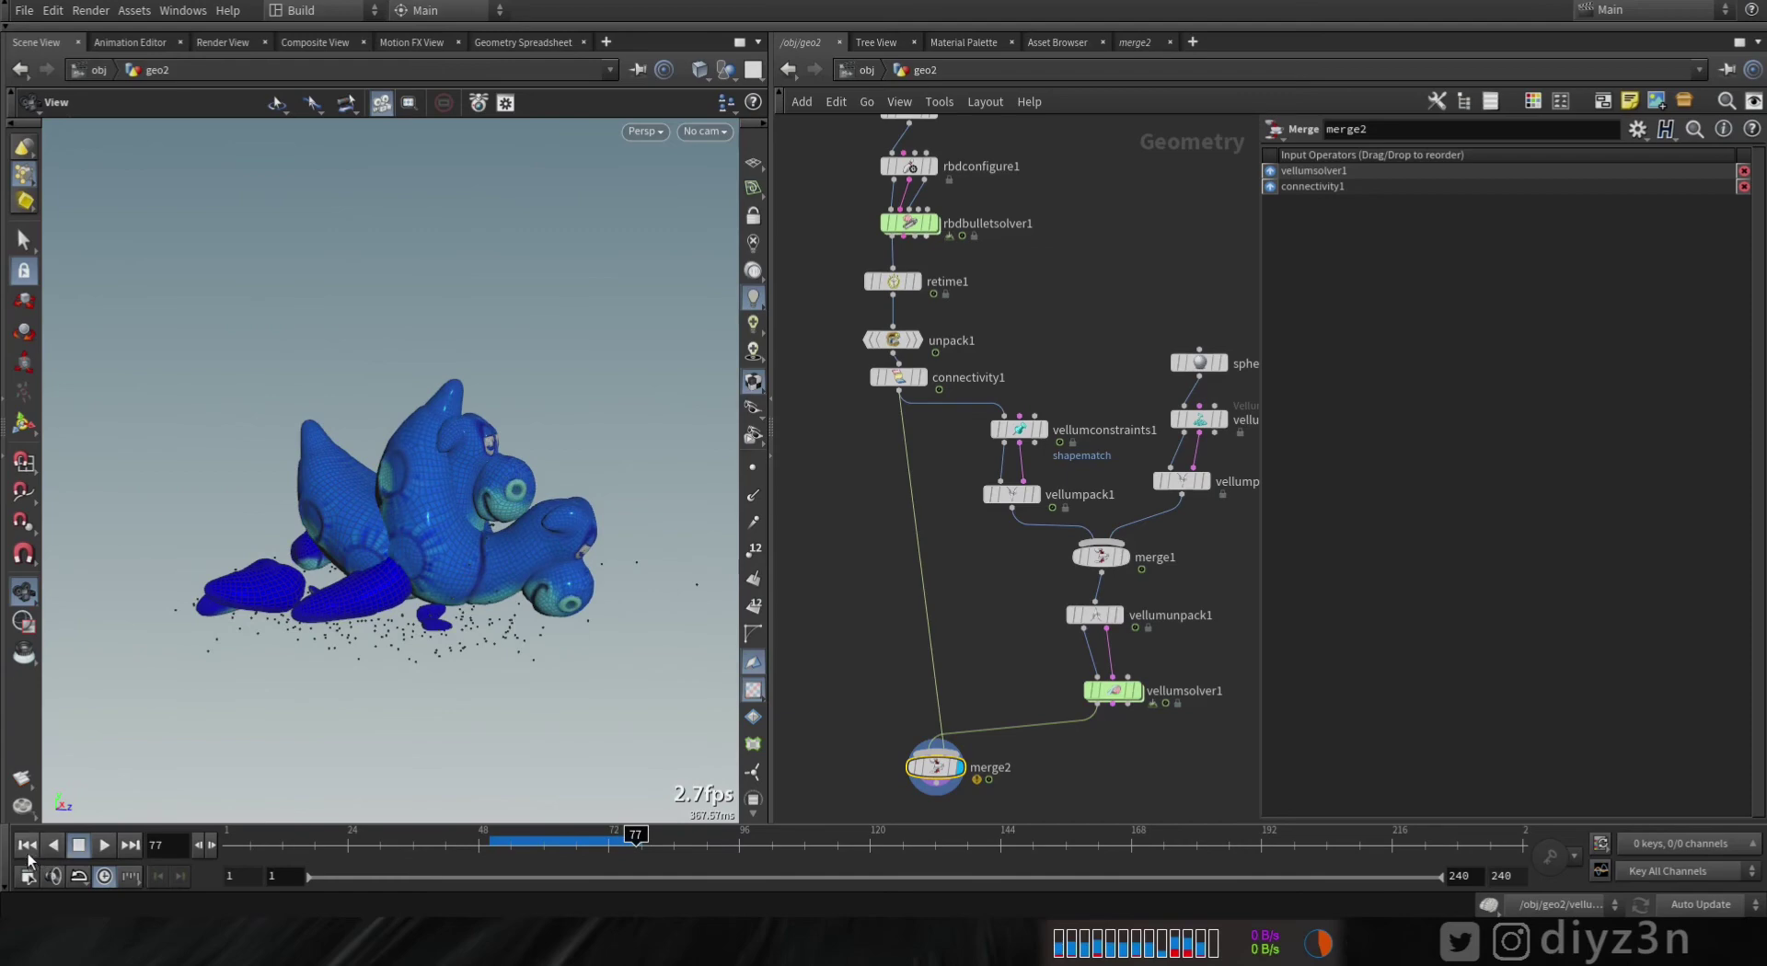
{"action": "left_click", "coordinate": [27, 852]}
- Insert a Switch node on the wire between connectivity1 and merge2
{"action": "key", "text": "Tab"}
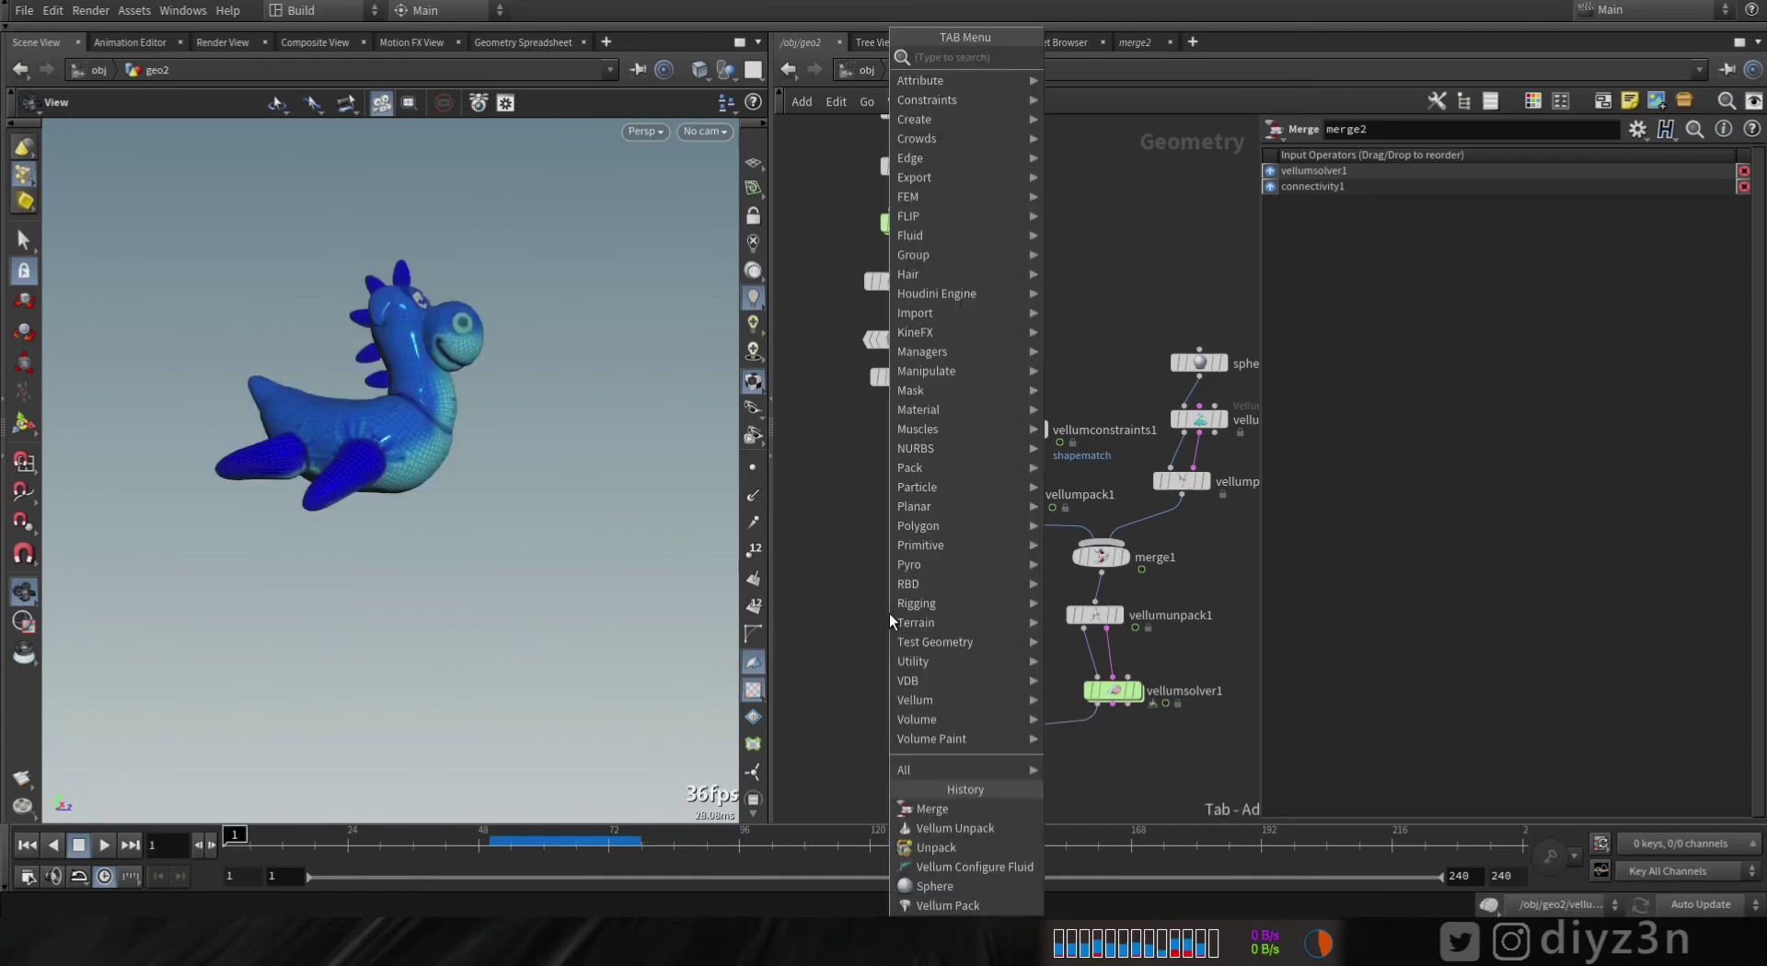
{"action": "mouse_move", "coordinate": [920, 584]}
{"action": "left_click", "coordinate": [1097, 76]}
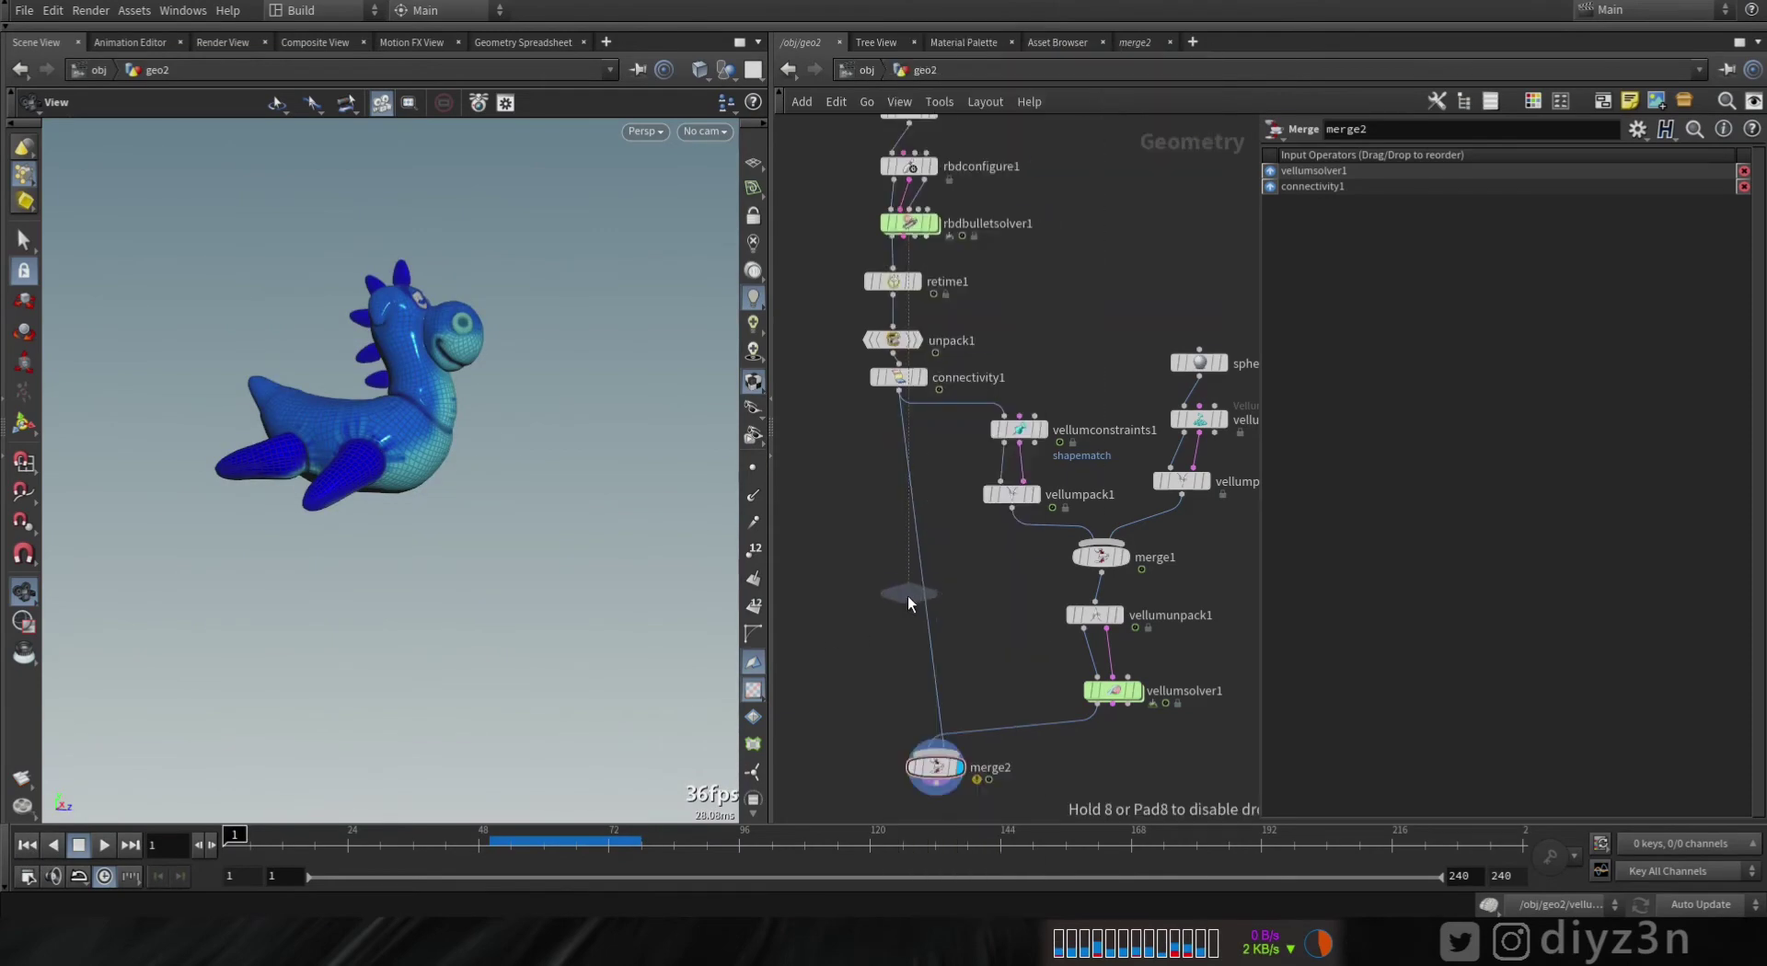
{"action": "left_click", "coordinate": [930, 644]}
- Add a Null node beside switch1 and connect it as the switch's second input
{"action": "key", "text": "Tab"}
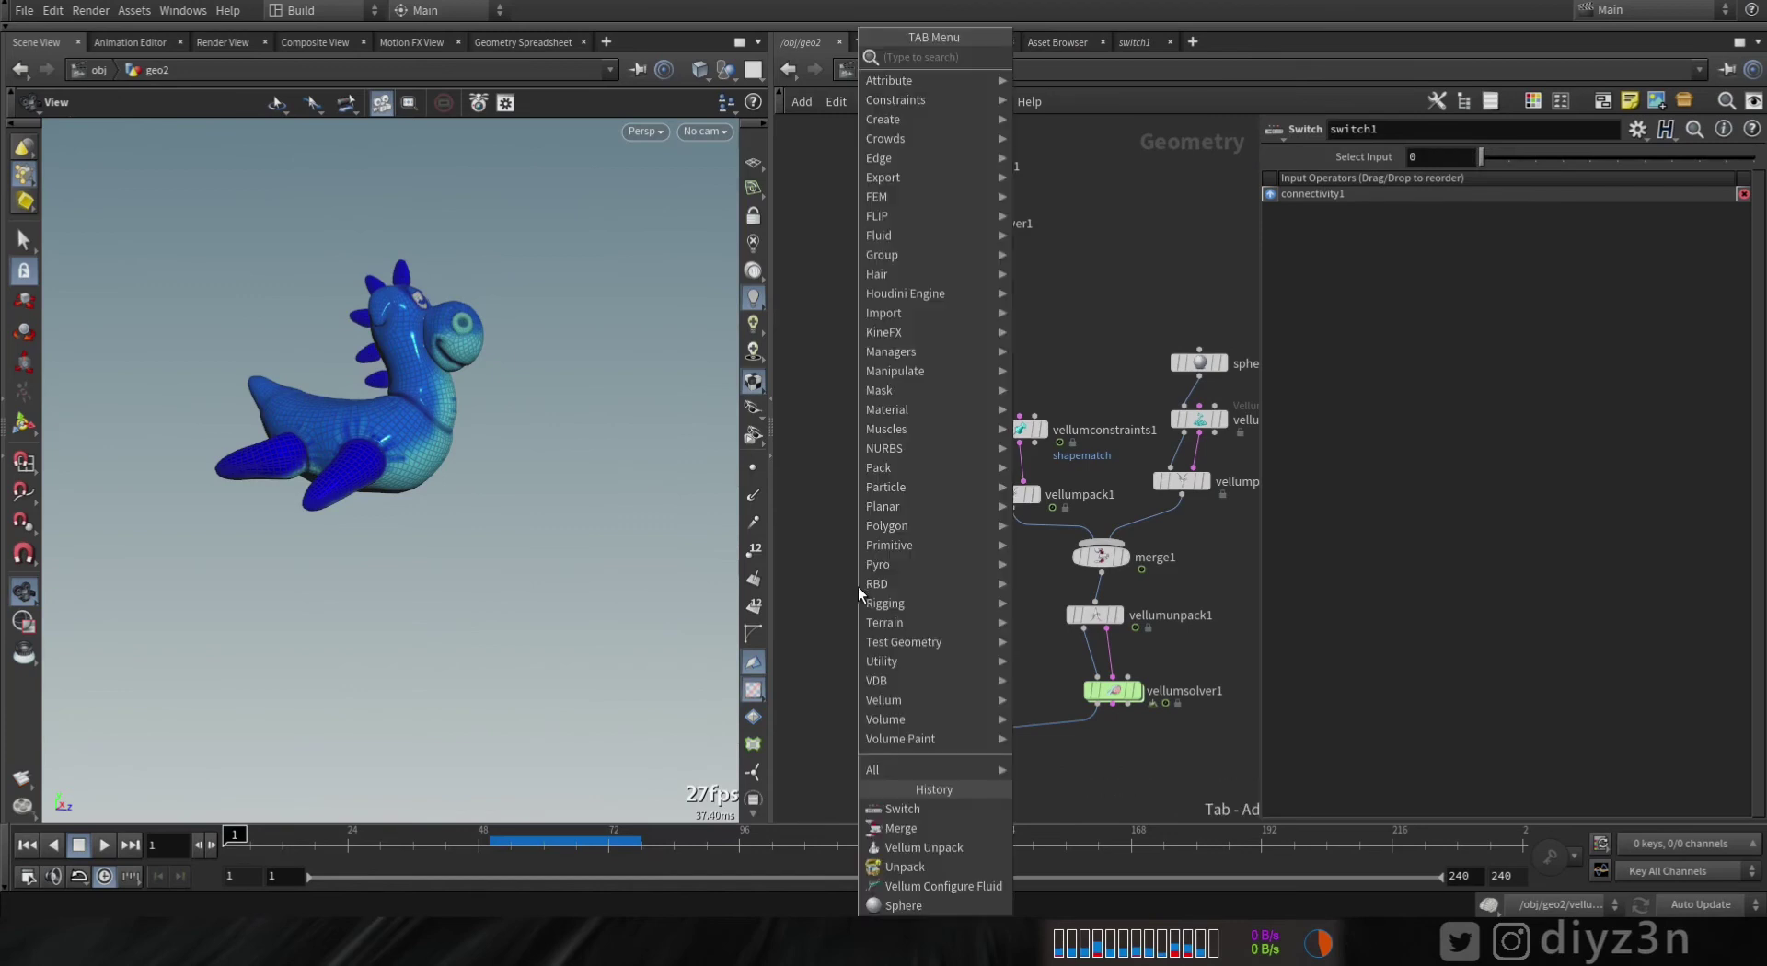
{"action": "type", "text": "nu"}
{"action": "left_click", "coordinate": [1045, 57]}
{"action": "left_click", "coordinate": [858, 587]}
{"action": "left_click_drag", "start_coordinate": [858, 601], "coordinate": [927, 635]}
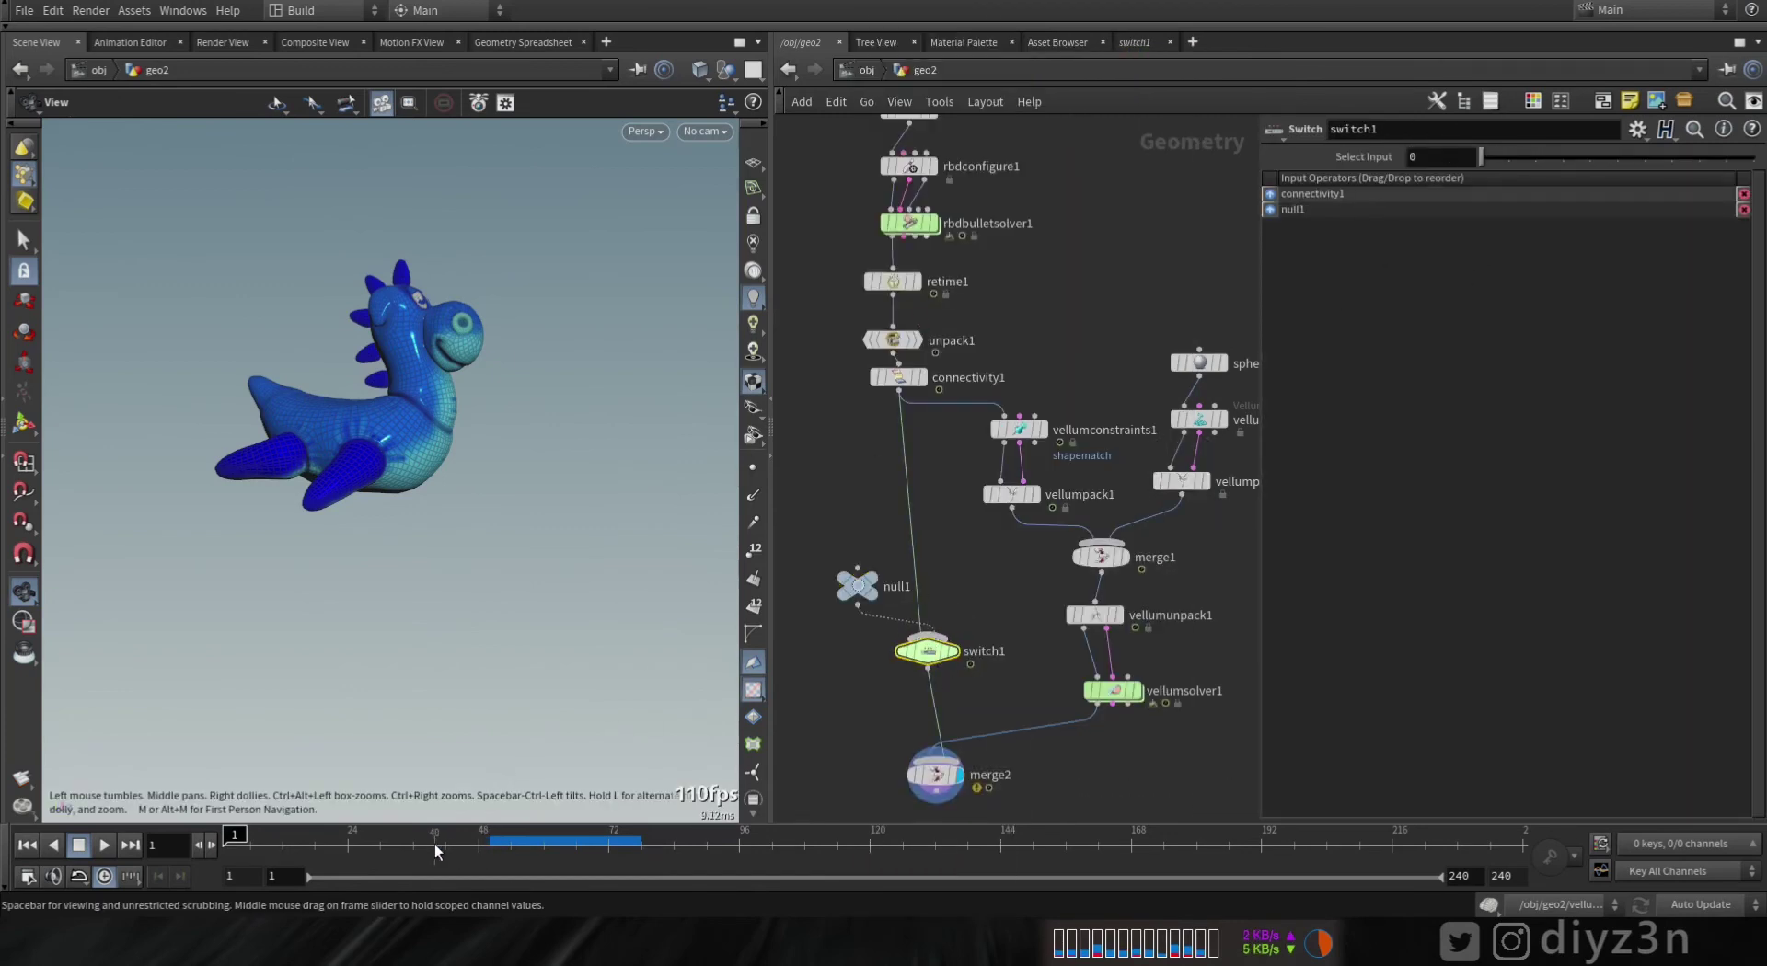
- Go to frame 50 and set the Select Input of switch1 to the expression $FF < 50
{"action": "left_click", "coordinate": [486, 839]}
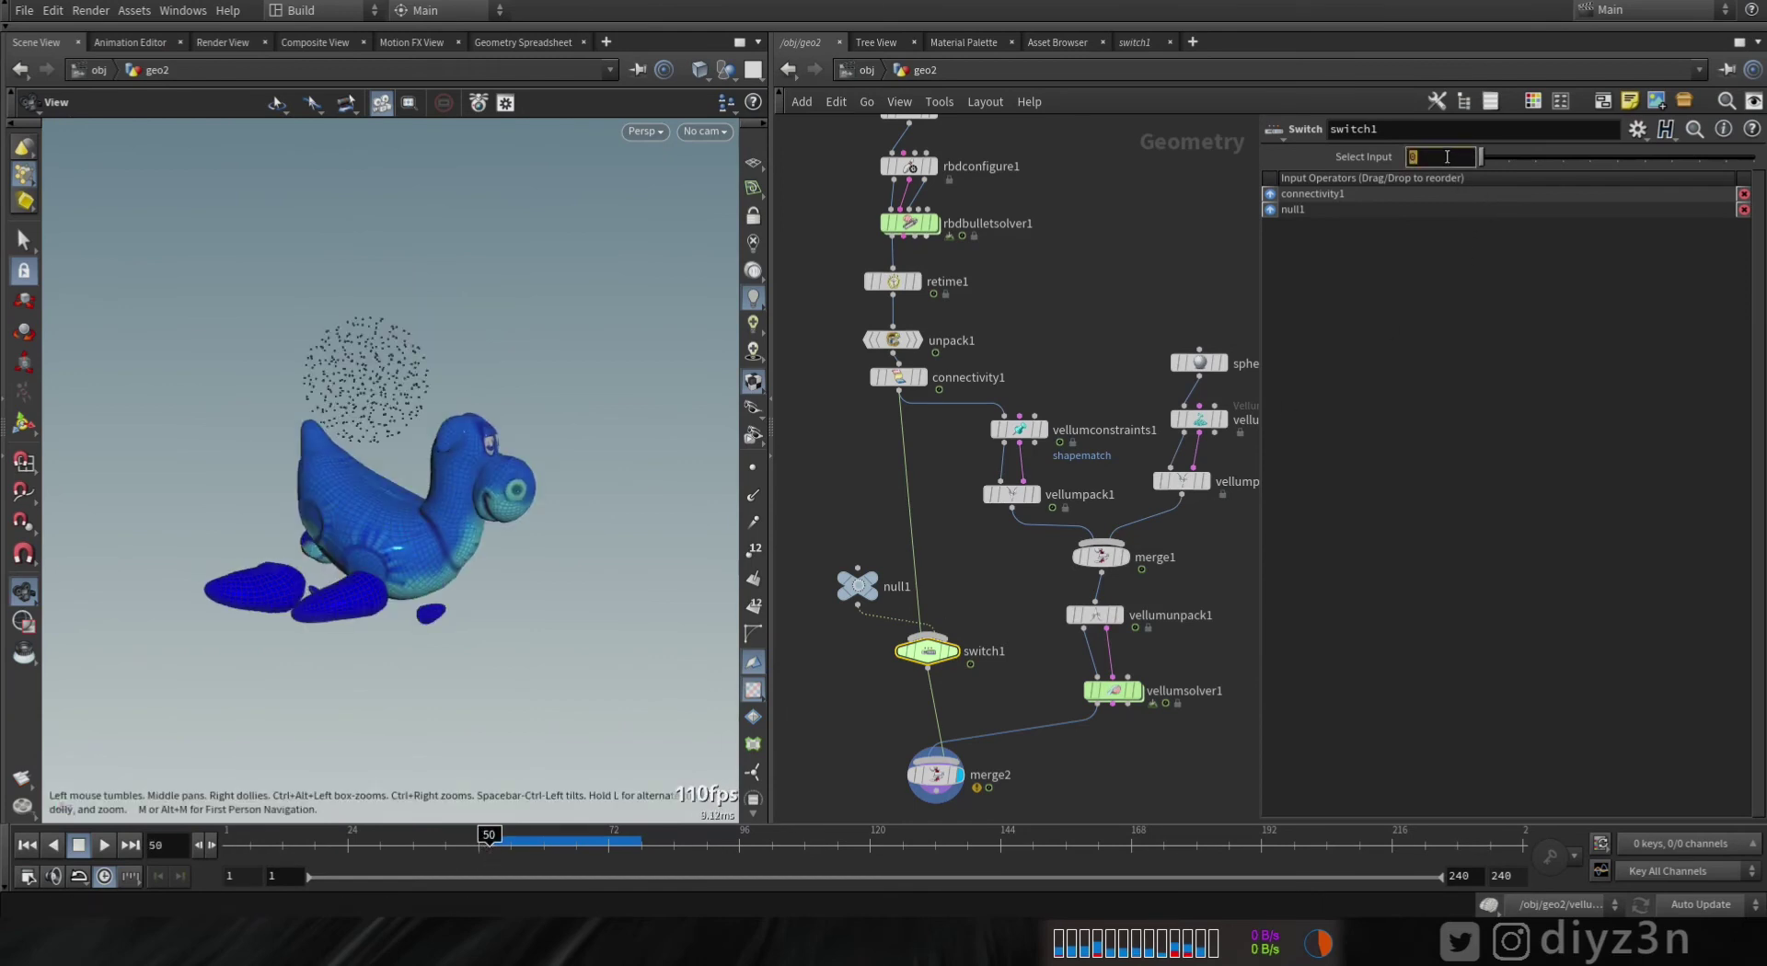
{"action": "type", "text": "$FF <"}
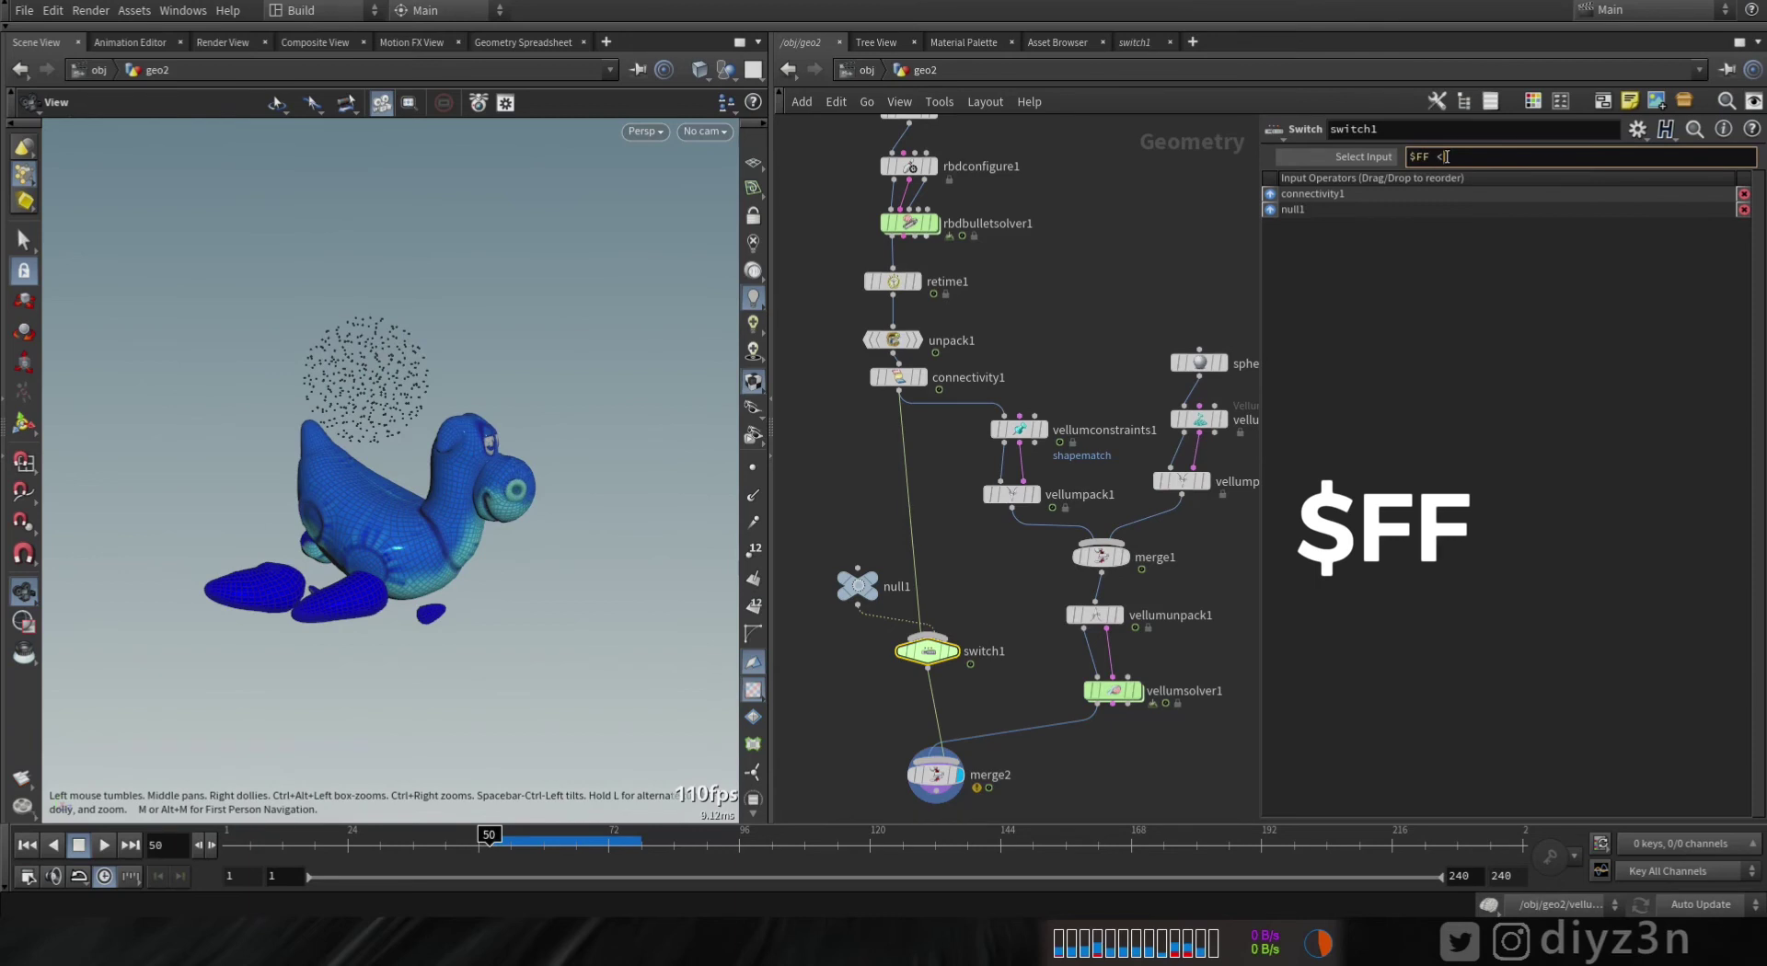
{"action": "type", "text": " M"}
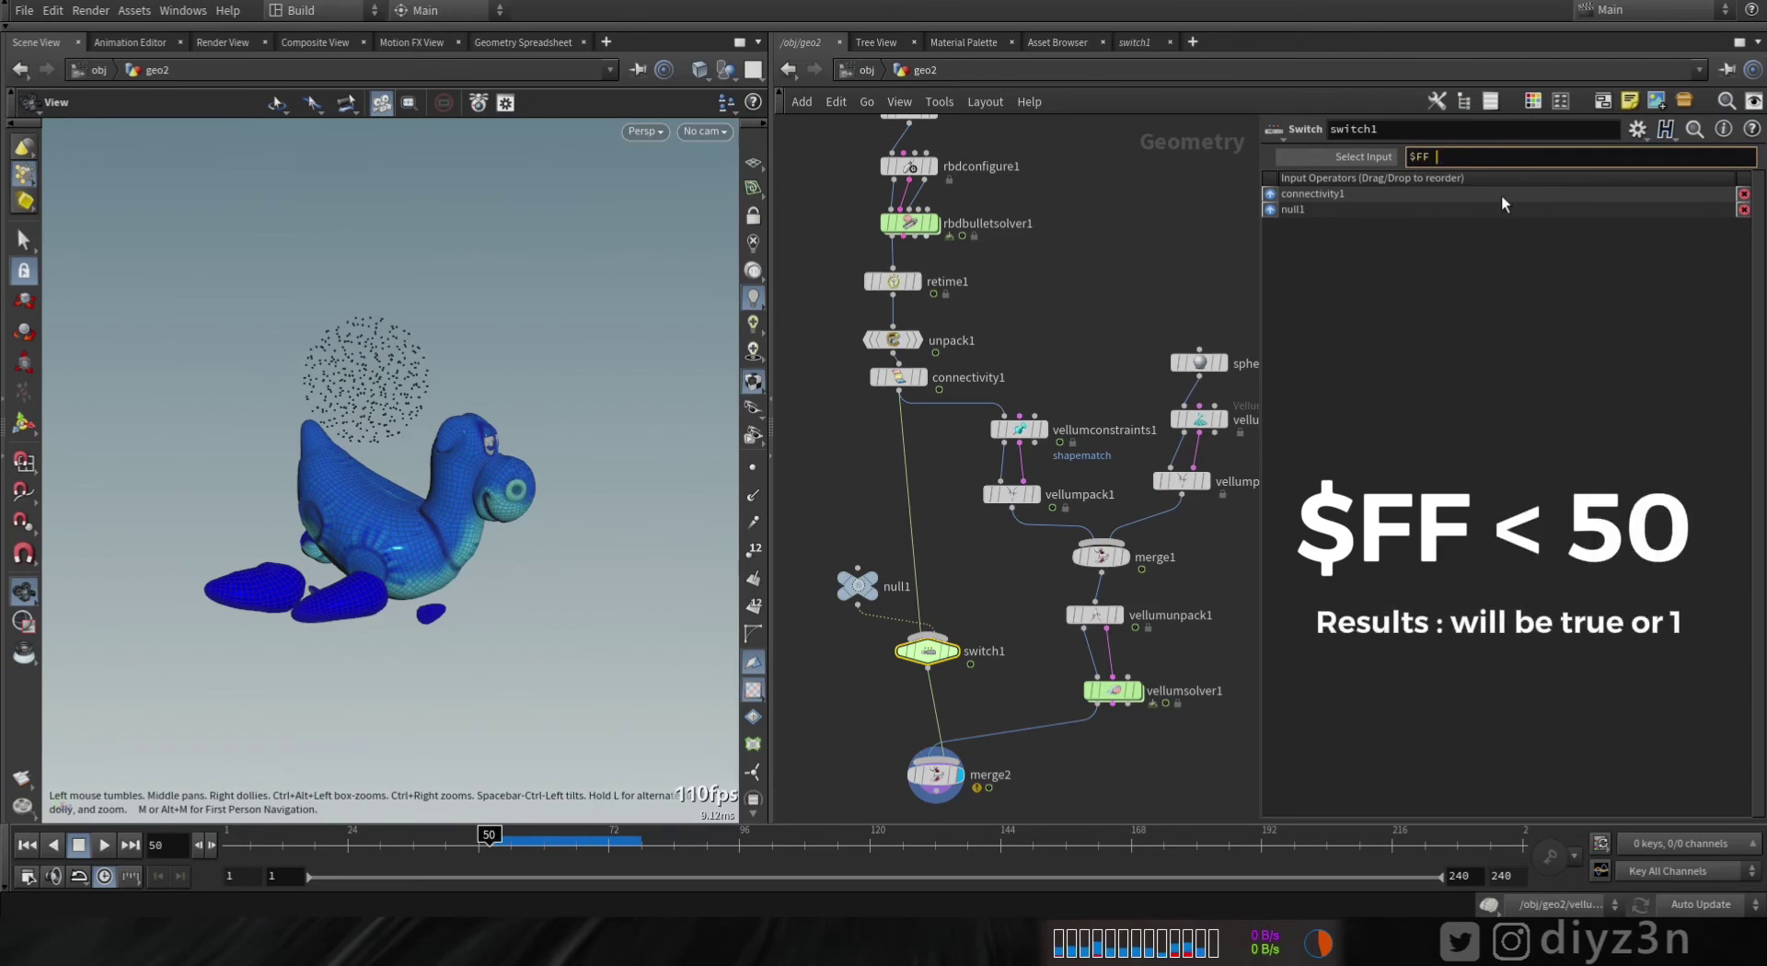
{"action": "type", "text": " 50"}
{"action": "key", "text": "Return"}
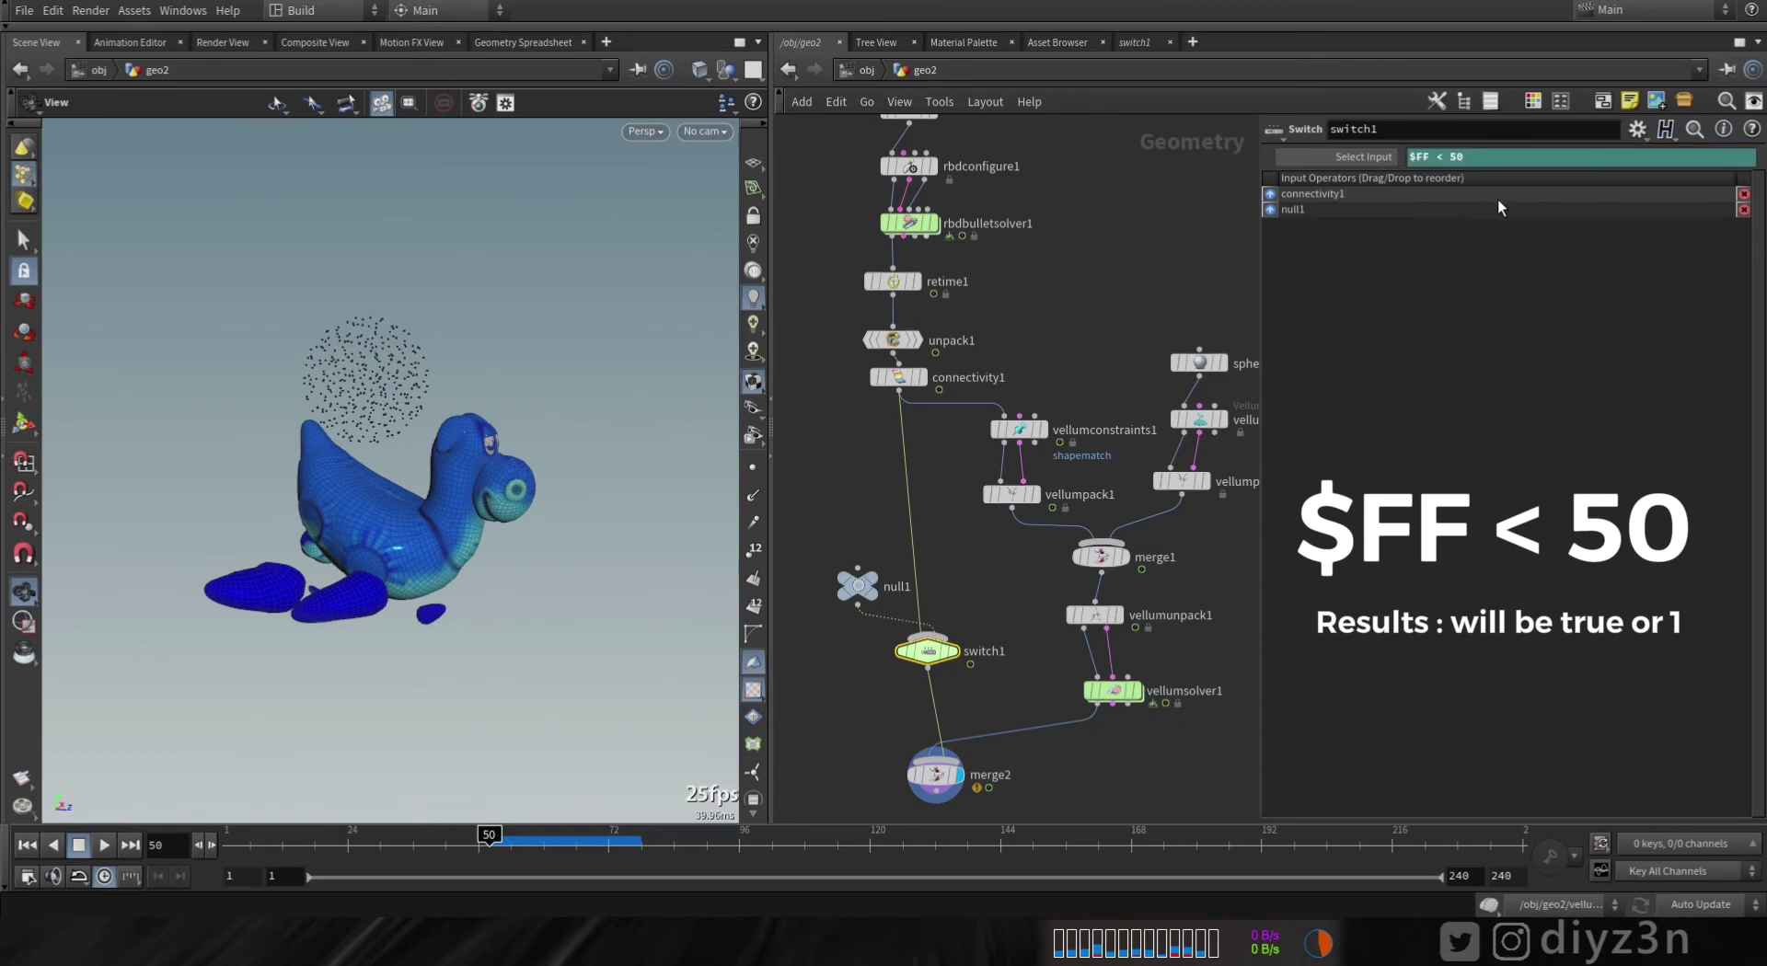
{"action": "left_click", "coordinate": [1364, 158]}
- Scrub back to the first frame and reorder the inputs of switch1 so null1 comes before connectivity1
{"action": "left_click_drag", "start_coordinate": [386, 867], "coordinate": [268, 859]}
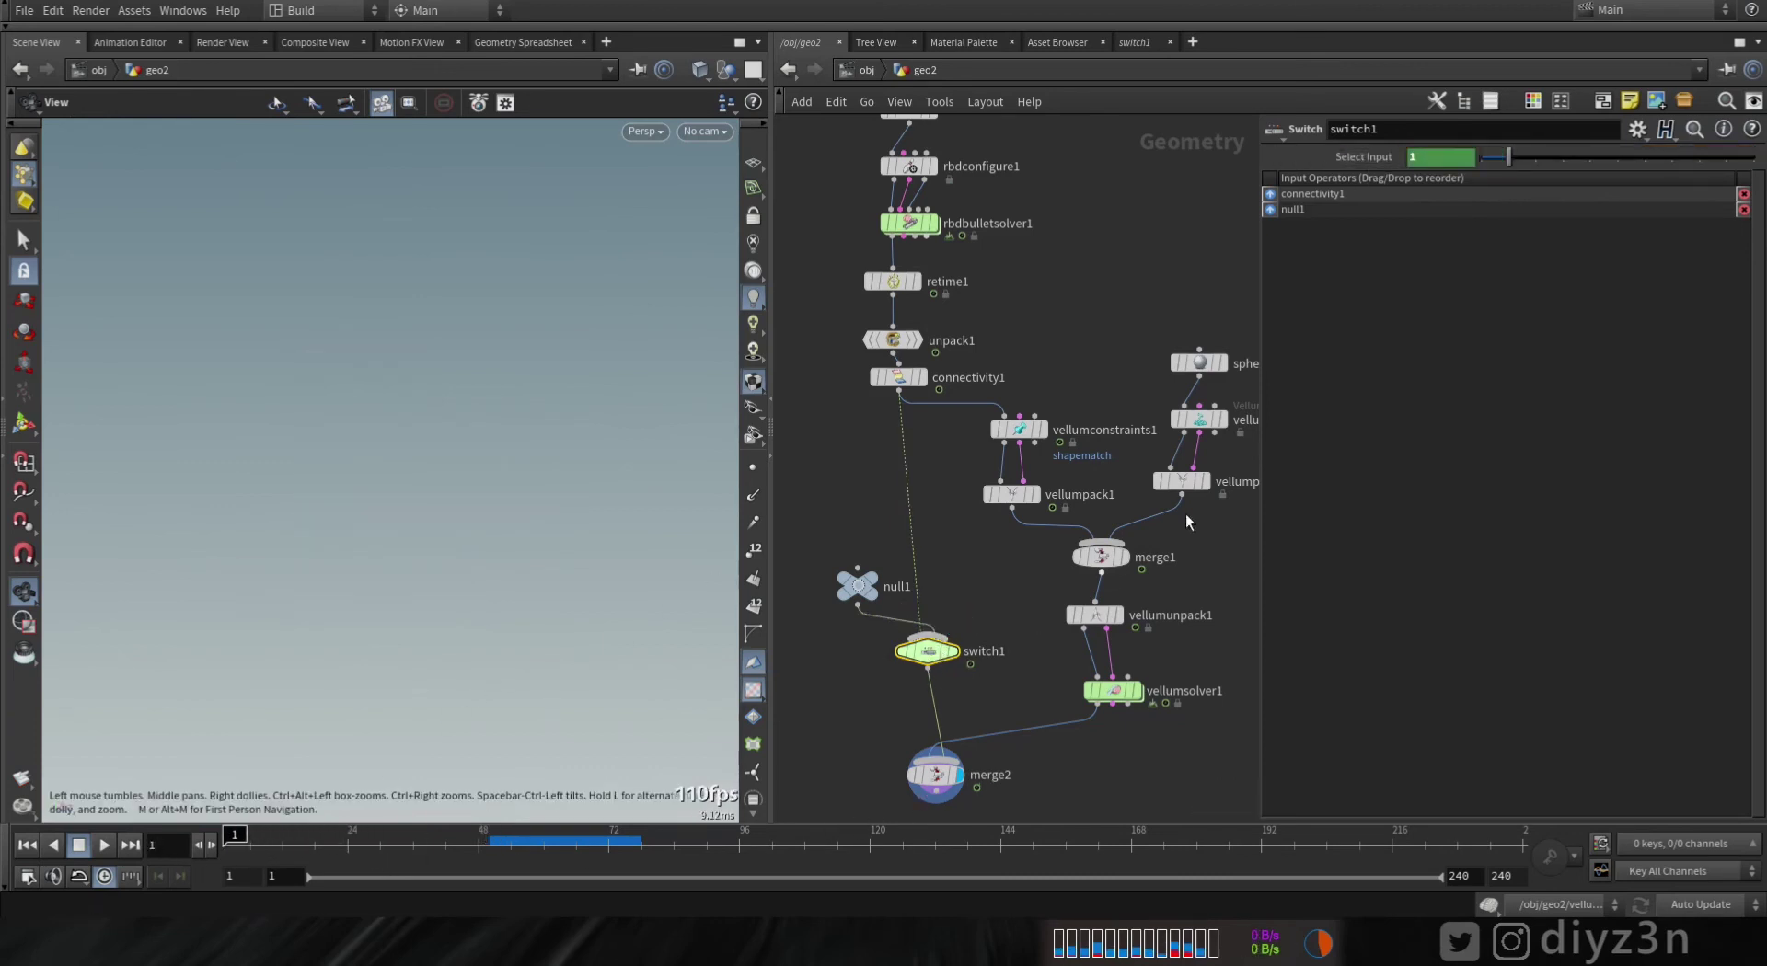
{"action": "left_click_drag", "start_coordinate": [1292, 209], "coordinate": [1292, 191]}
{"action": "key", "text": "Up"}
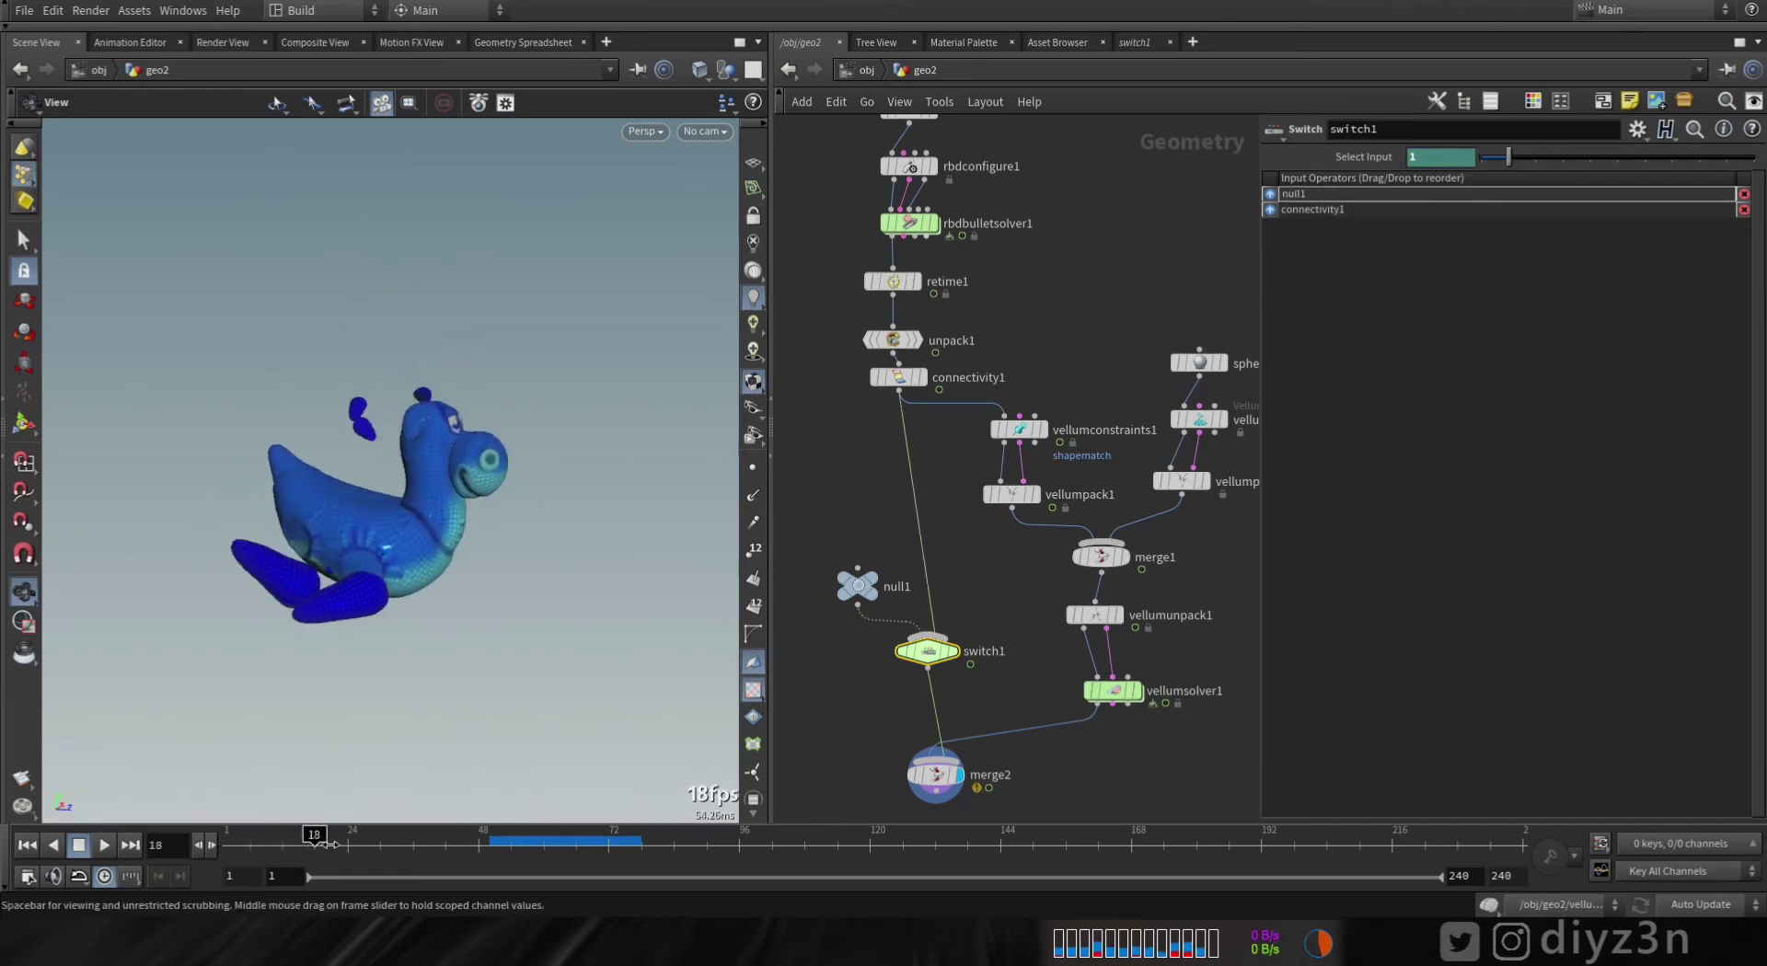
- Display switch1 and scrub its early frames, then display merge2 again and play the combined result
{"action": "left_click", "coordinate": [970, 619]}
{"action": "left_click_drag", "start_coordinate": [408, 836], "coordinate": [235, 837]}
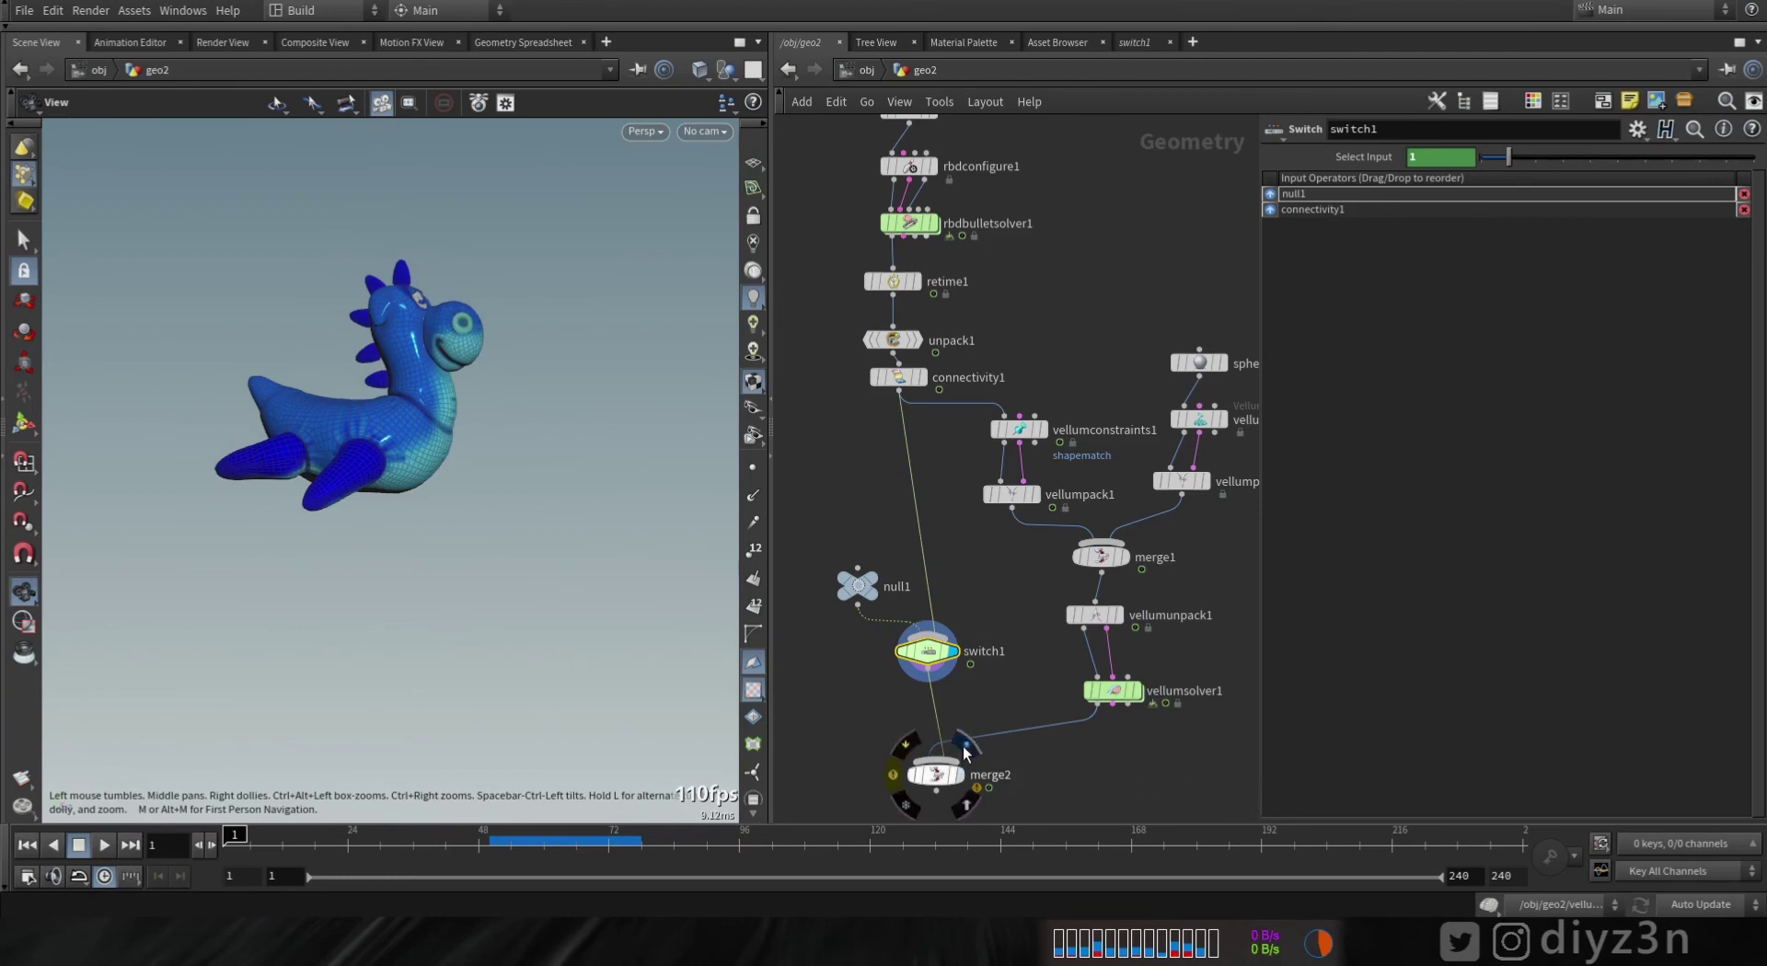
{"action": "left_click", "coordinate": [964, 751]}
{"action": "left_click", "coordinate": [101, 846]}
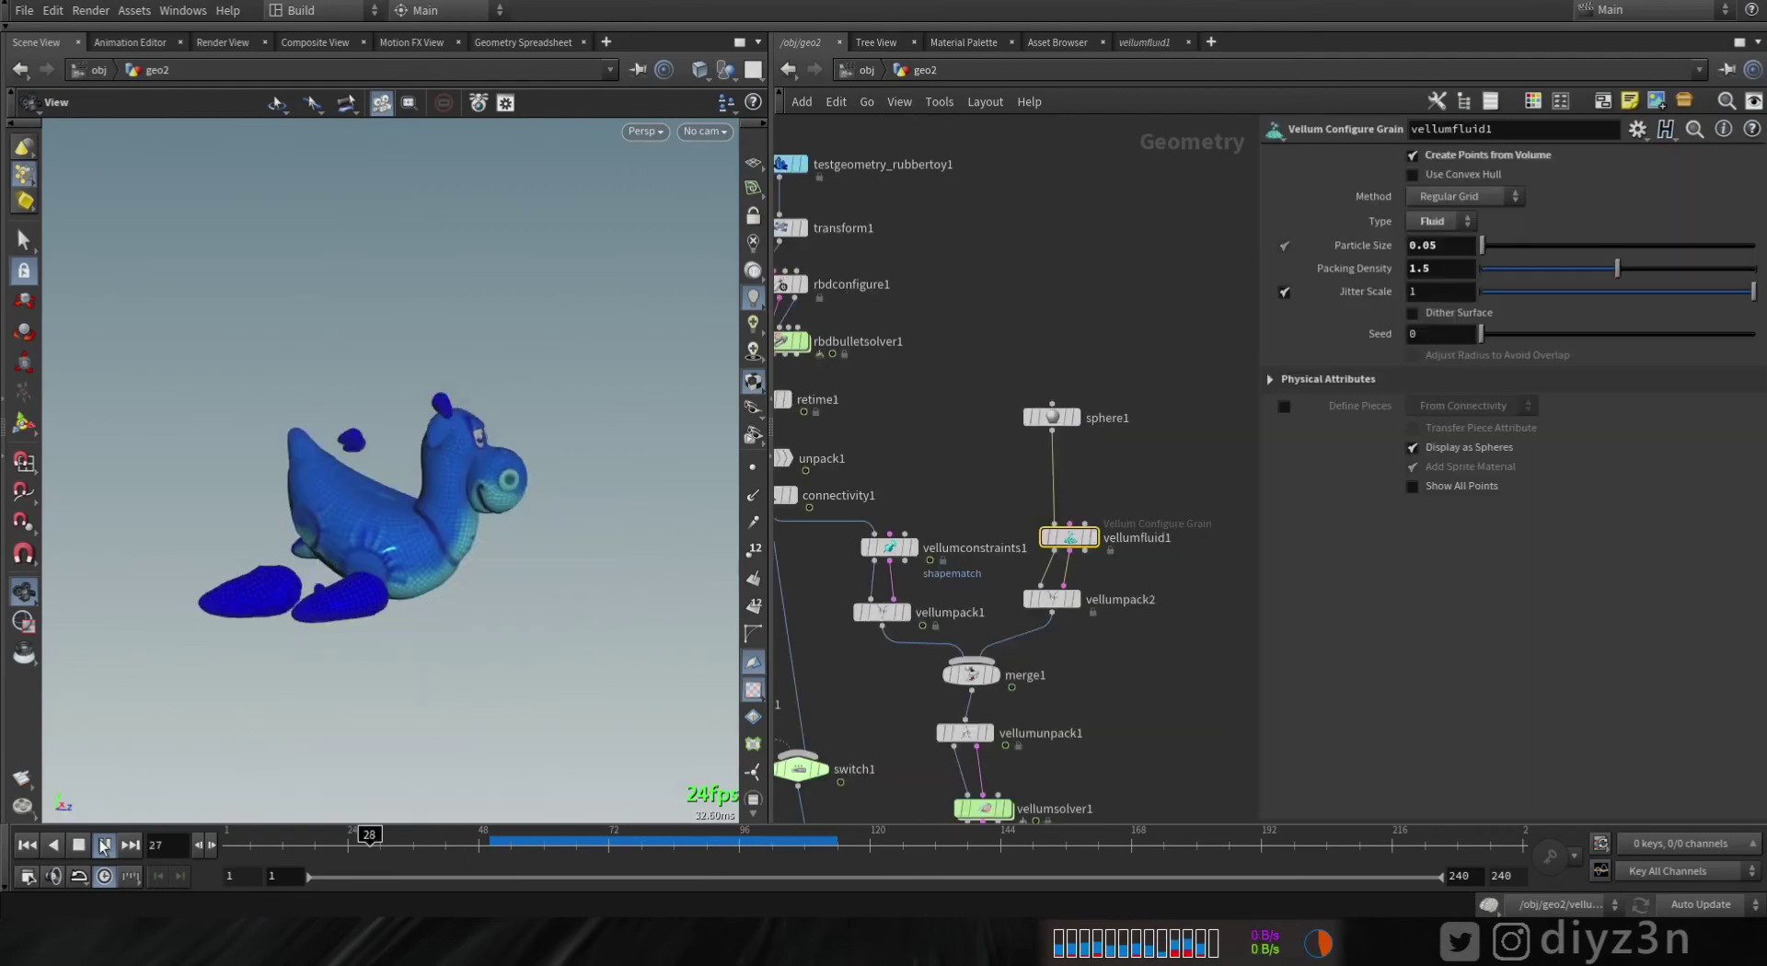
{"action": "left_click", "coordinate": [103, 847]}
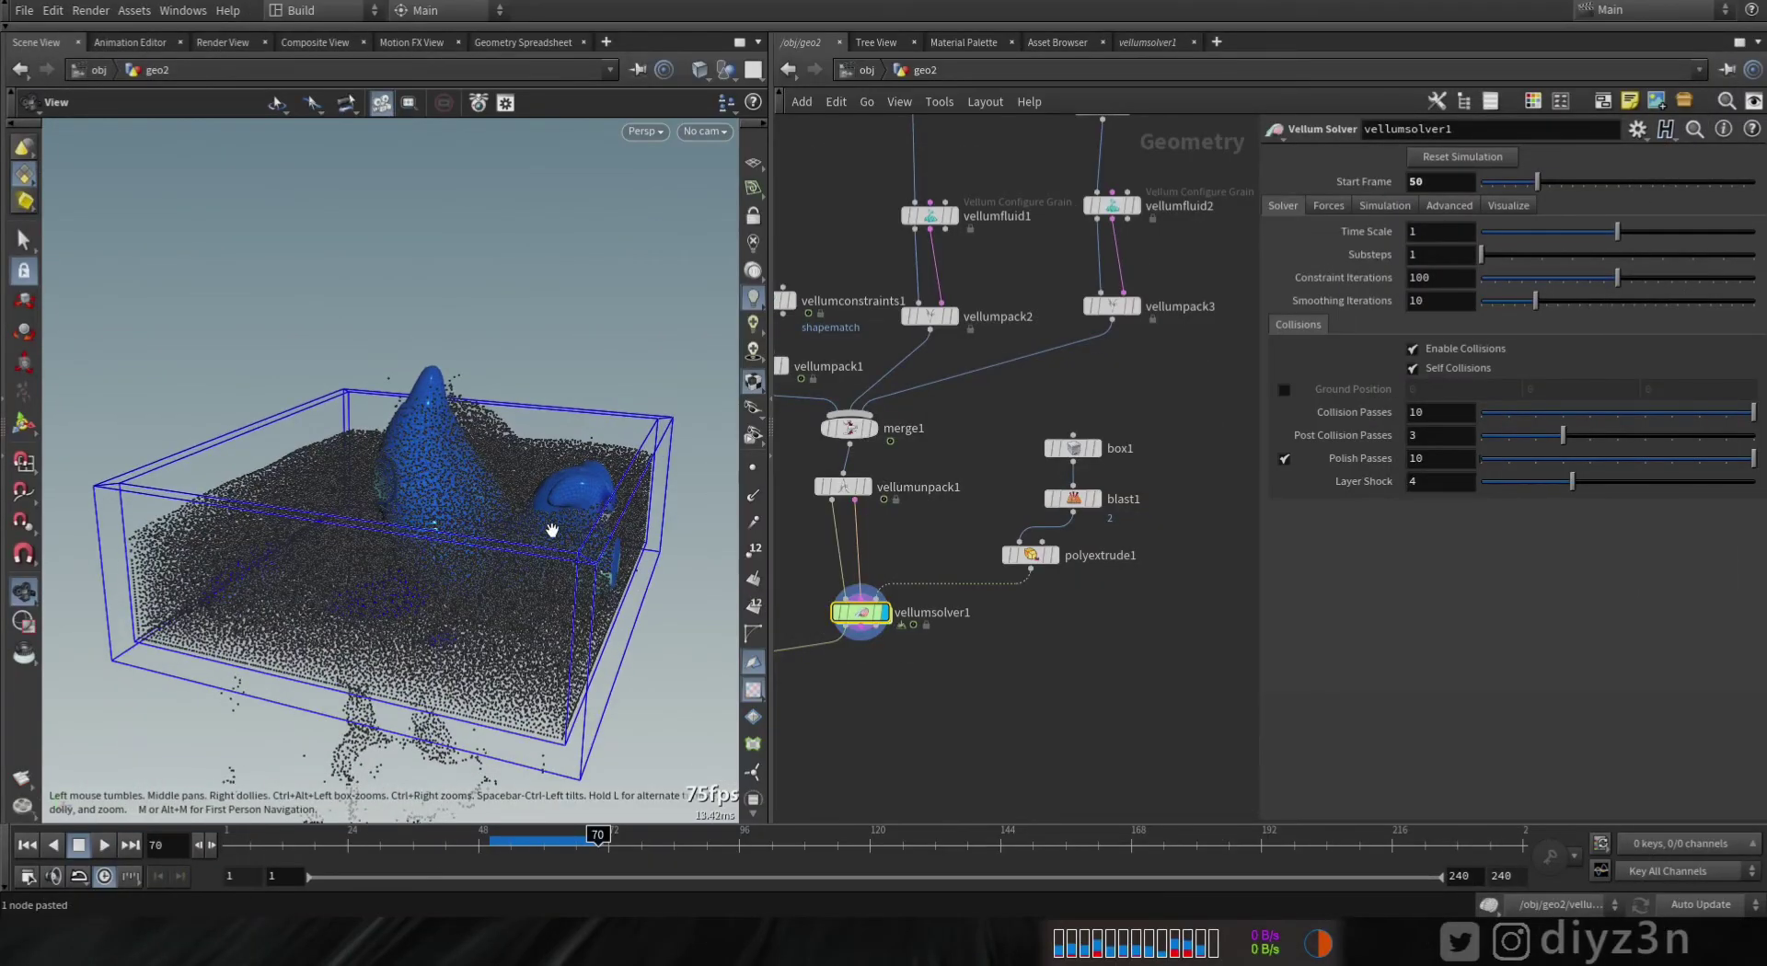
- Examine the fluid tank around the toy with points toggled, check the Visualize settings of vellumsolver1, and scrub to frame 65
{"action": "left_click_drag", "start_coordinate": [552, 530], "coordinate": [659, 564]}
{"action": "left_click", "coordinate": [753, 468]}
{"action": "left_click_drag", "start_coordinate": [543, 447], "coordinate": [502, 527]}
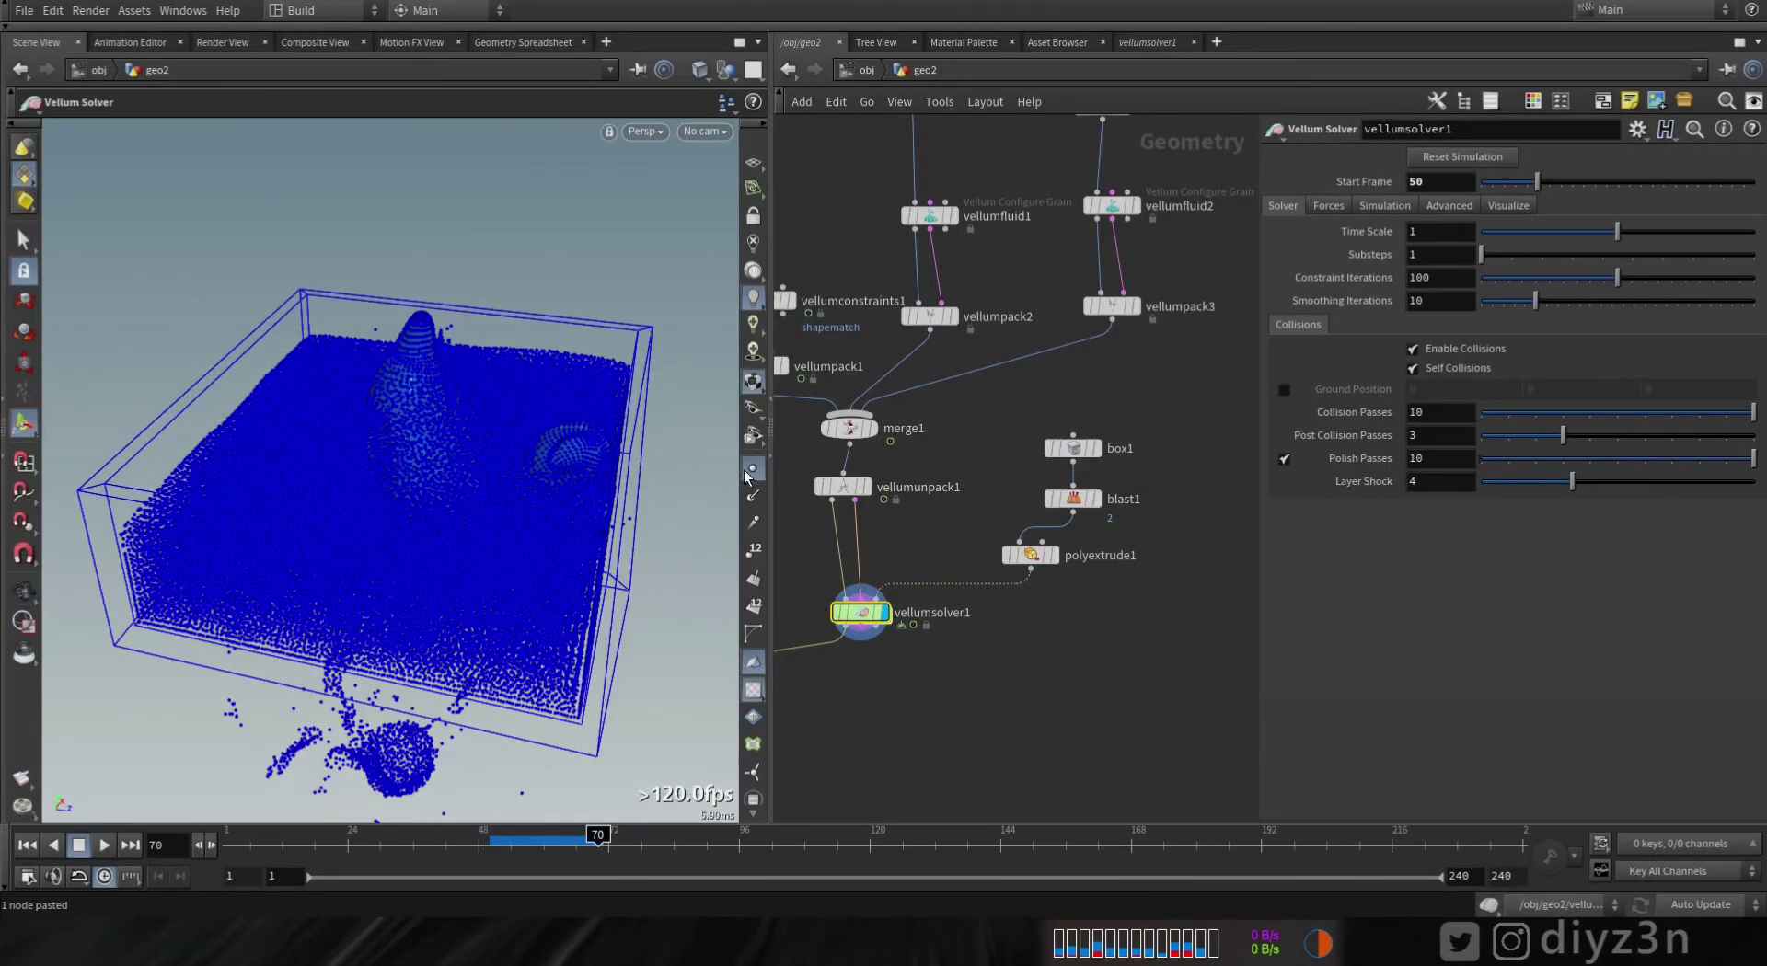
{"action": "left_click", "coordinate": [753, 469]}
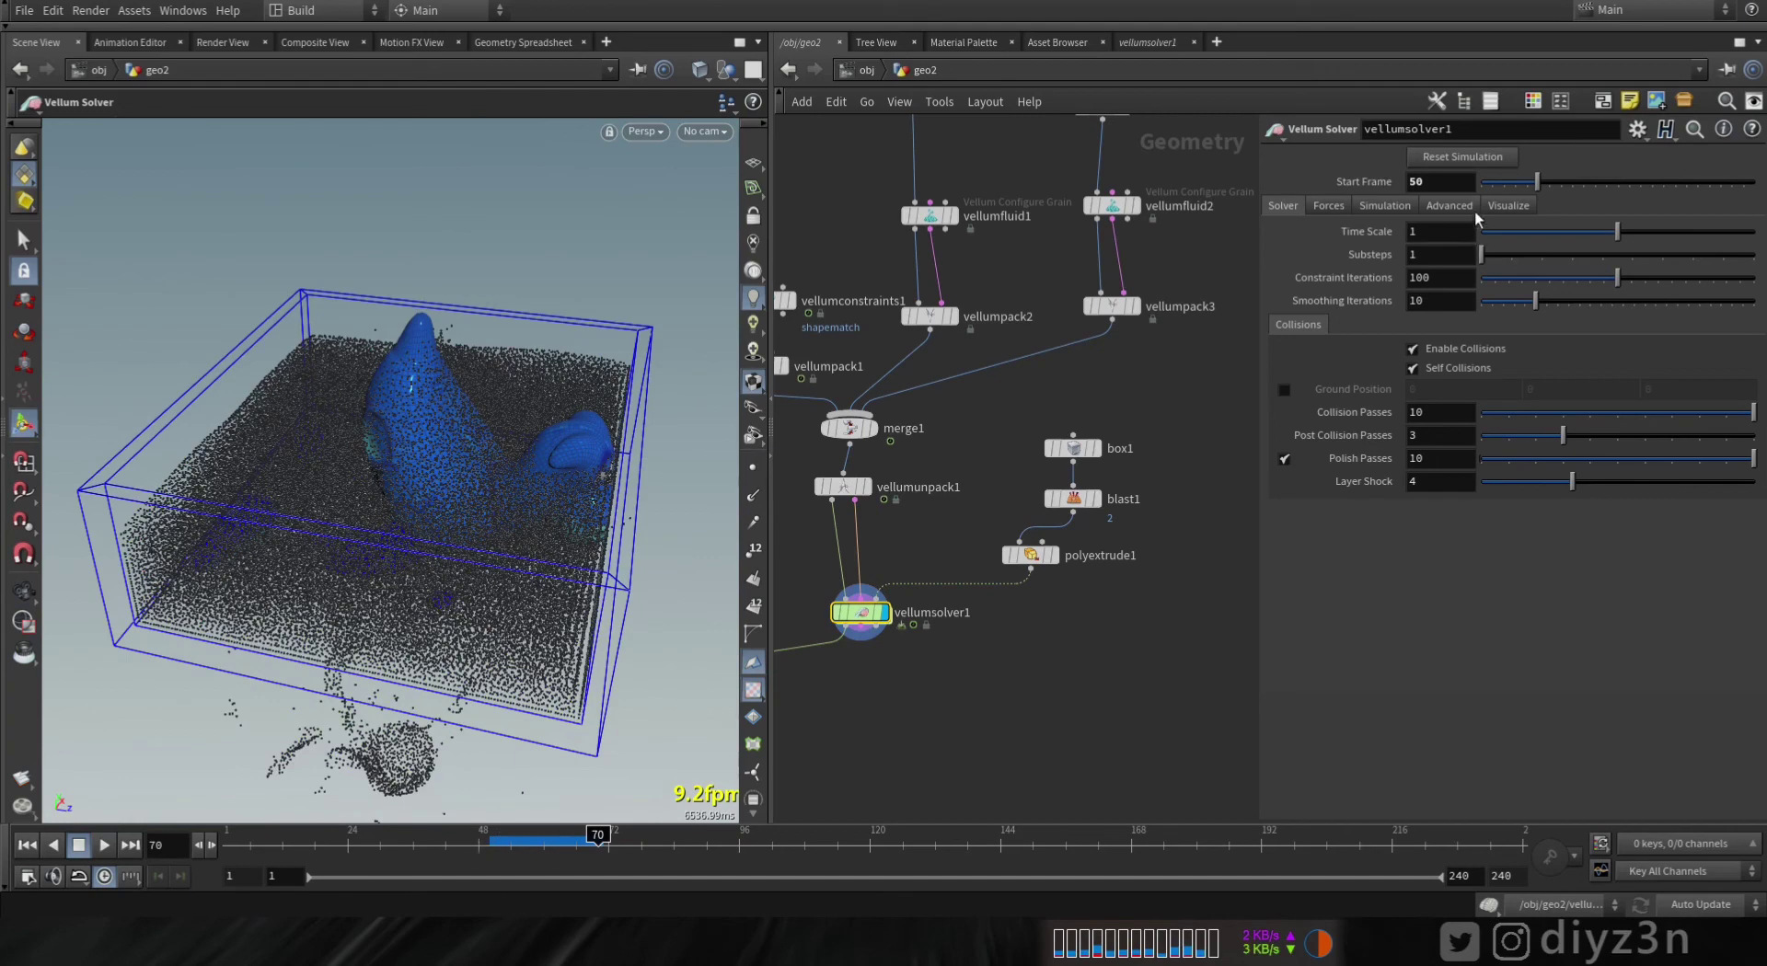
{"action": "left_click", "coordinate": [1510, 206]}
{"action": "left_click_drag", "start_coordinate": [511, 840], "coordinate": [570, 838]}
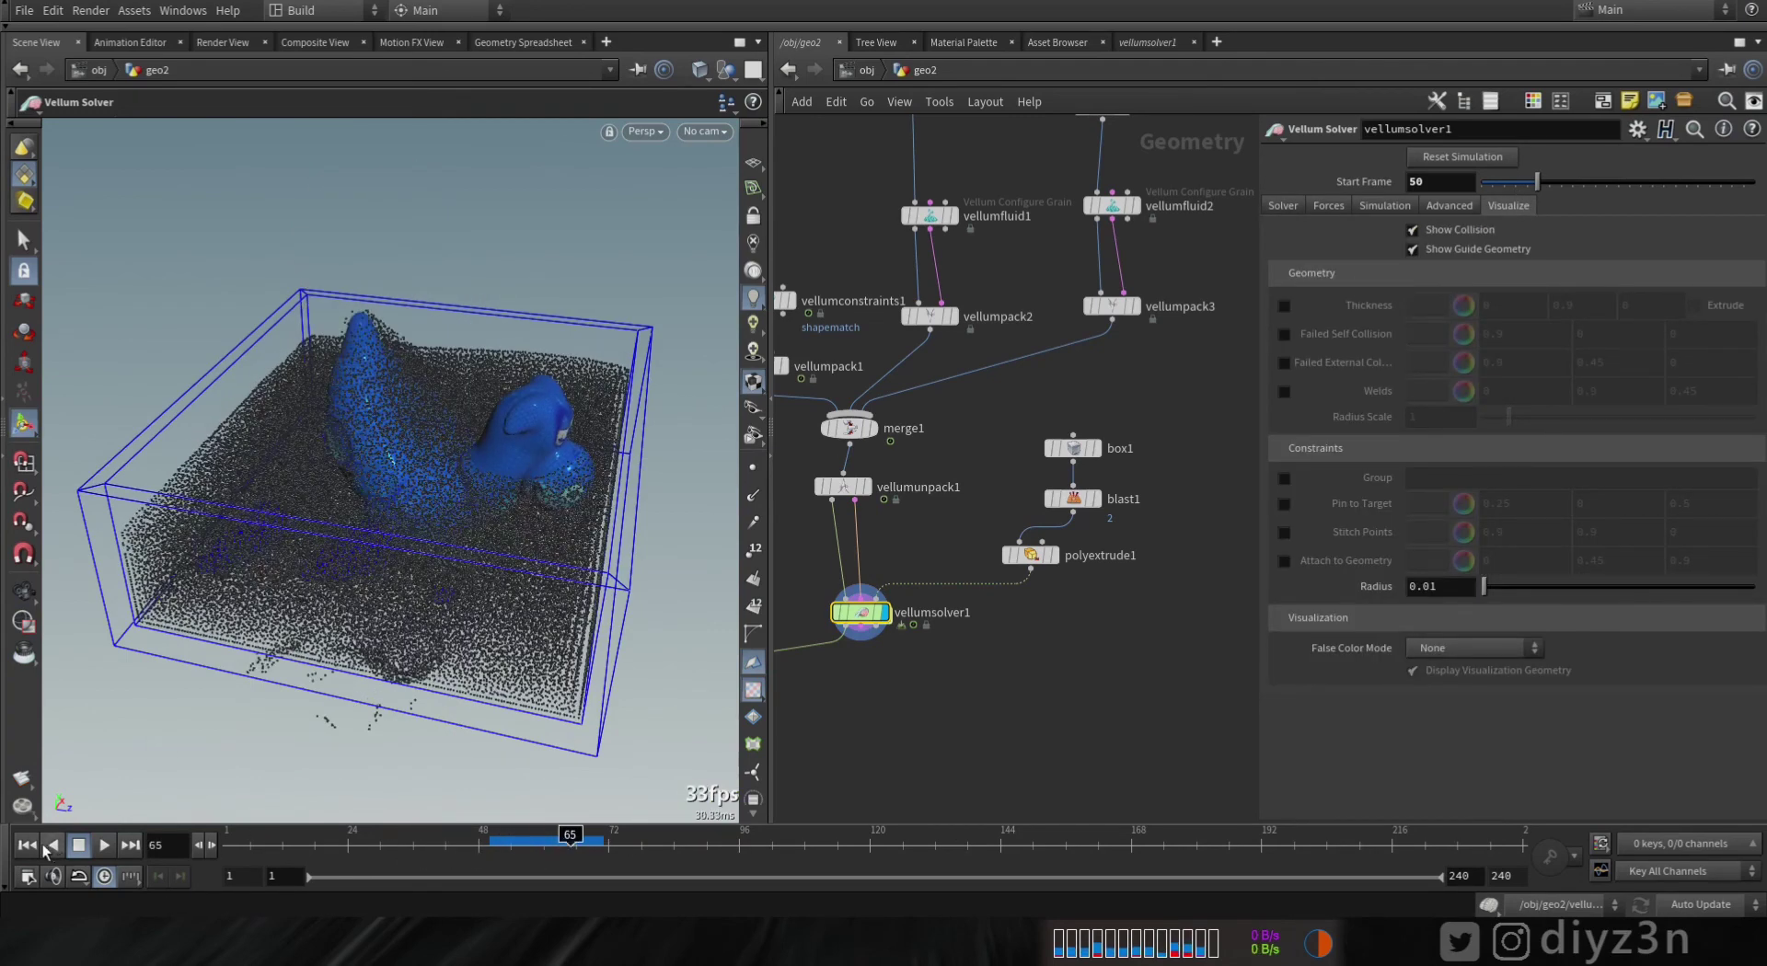
- Review the physical attributes of vellumfluid2, return to the first frame, and select vellumsolver1
{"action": "middle_click_drag", "start_coordinate": [1069, 199], "coordinate": [1024, 335]}
{"action": "left_click", "coordinate": [1068, 342]}
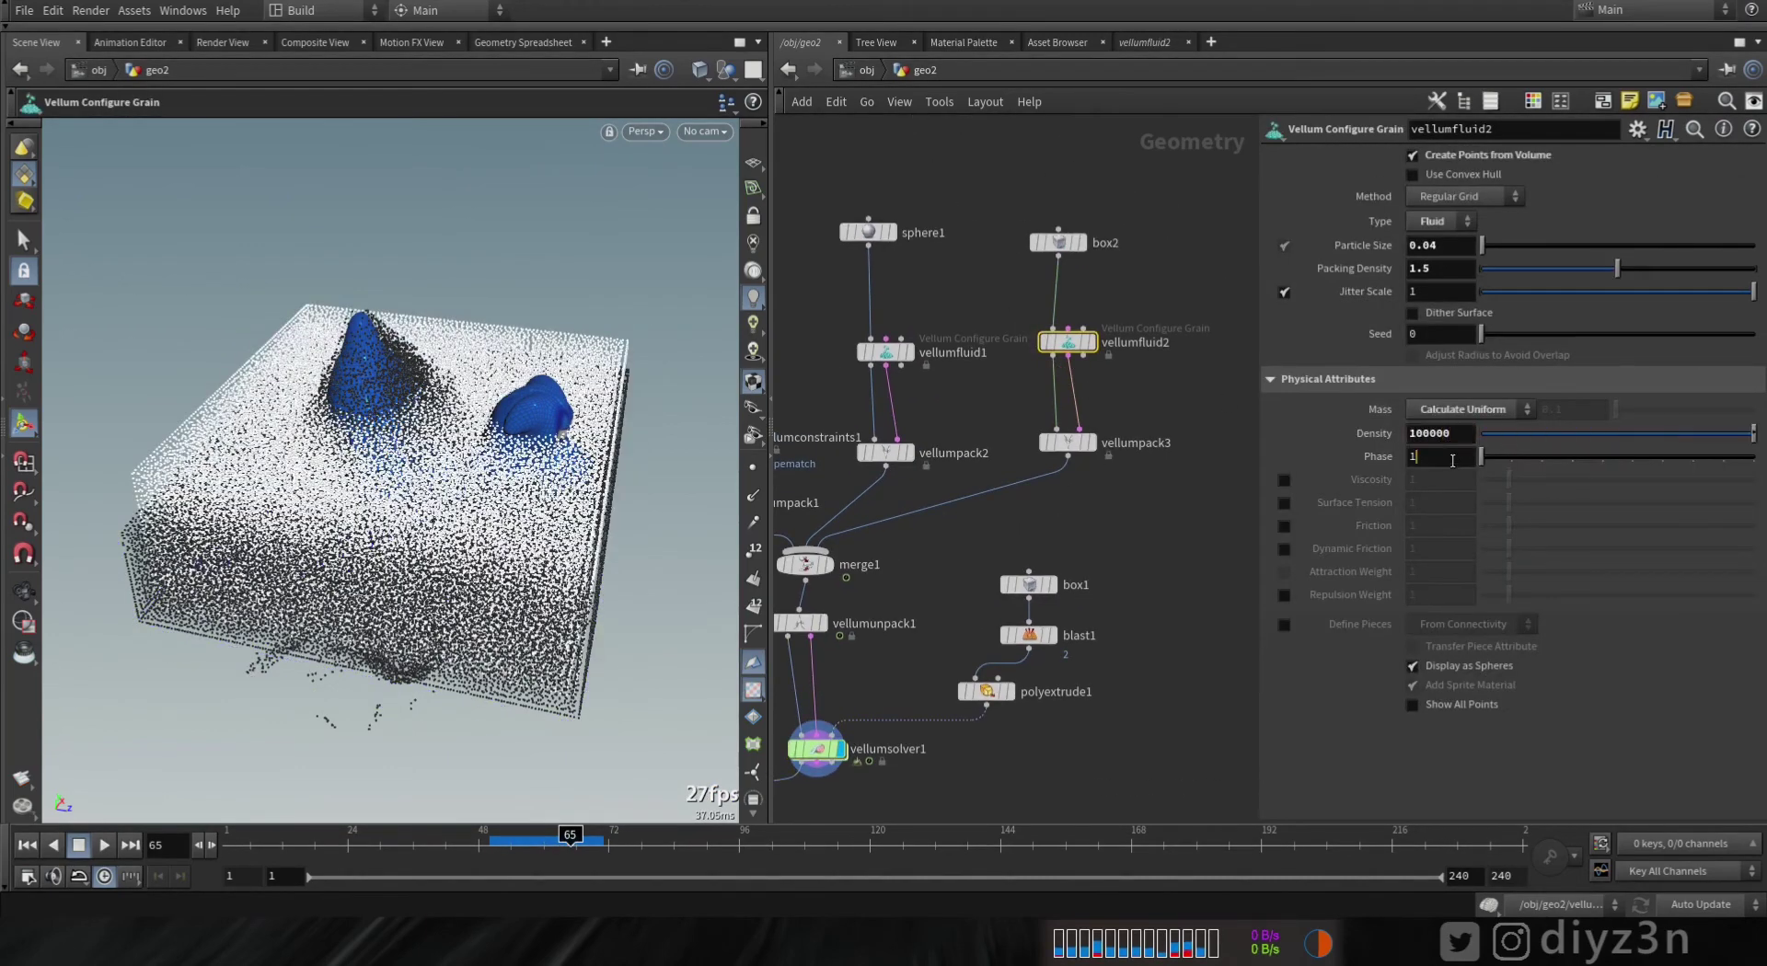
{"action": "left_click", "coordinate": [27, 847]}
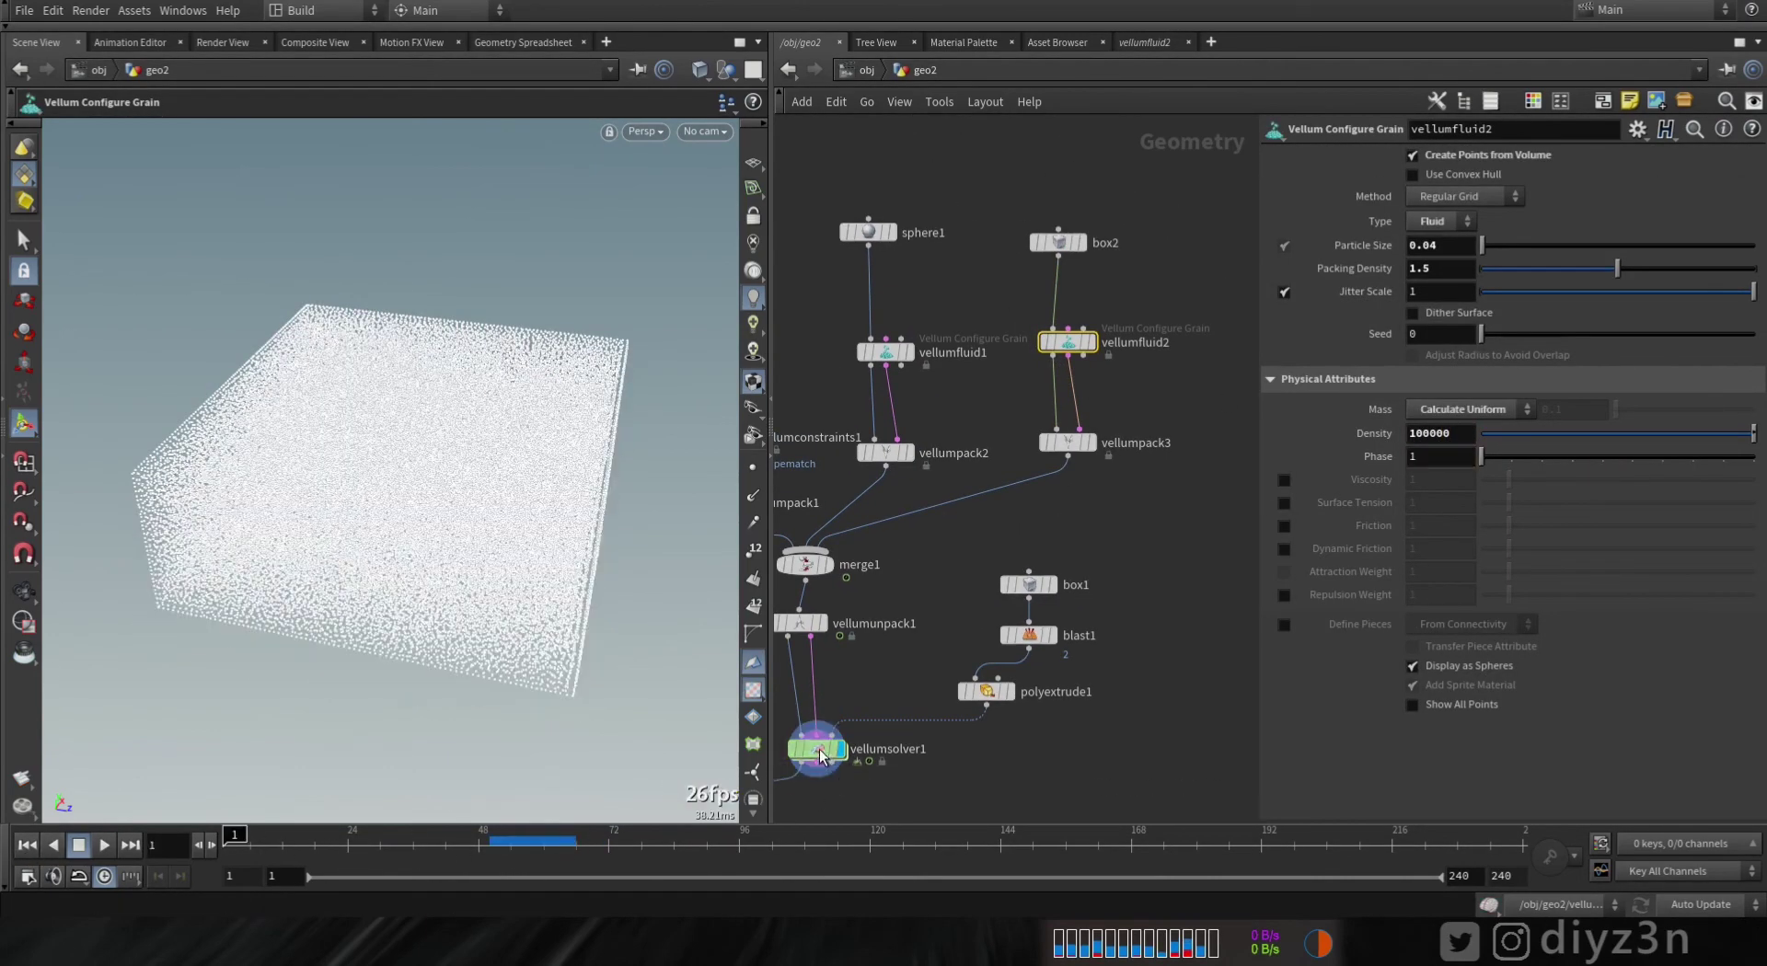
{"action": "left_click", "coordinate": [822, 756]}
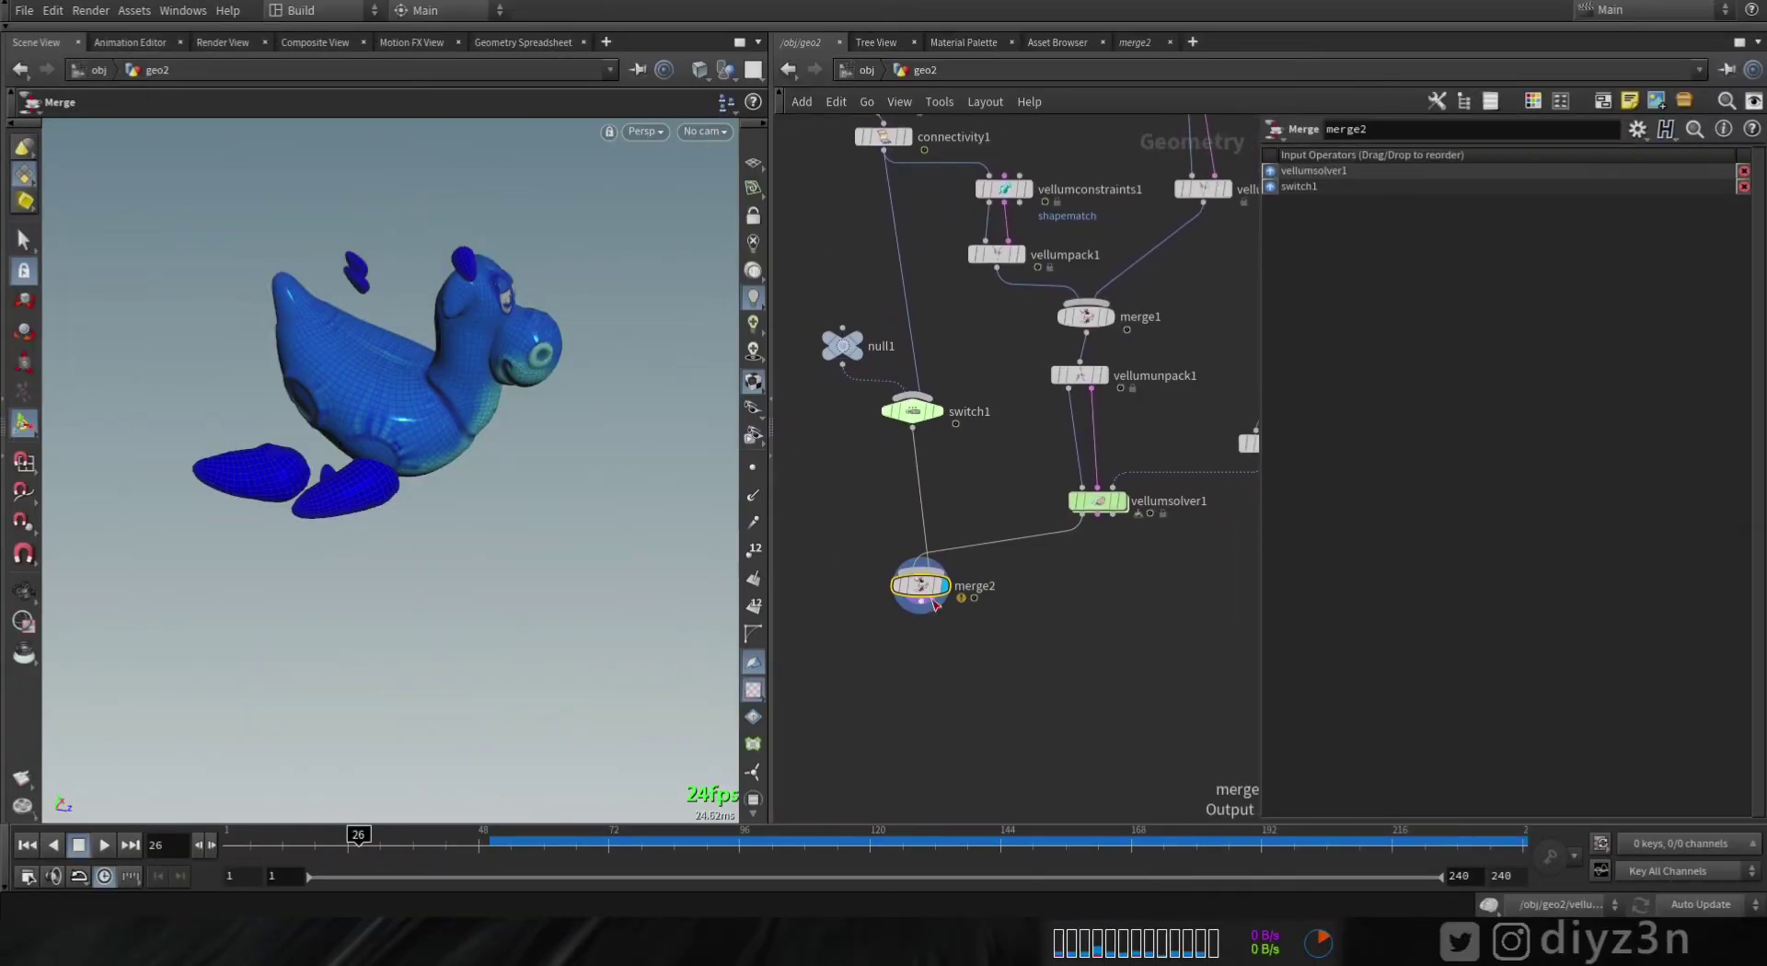
- Move merge2 aside and add a Vellum Transform Pieces node below vellumsolver1
{"action": "left_click_drag", "start_coordinate": [936, 604], "coordinate": [898, 642]}
{"action": "key", "text": "Tab"}
{"action": "mouse_move", "coordinate": [1144, 718]}
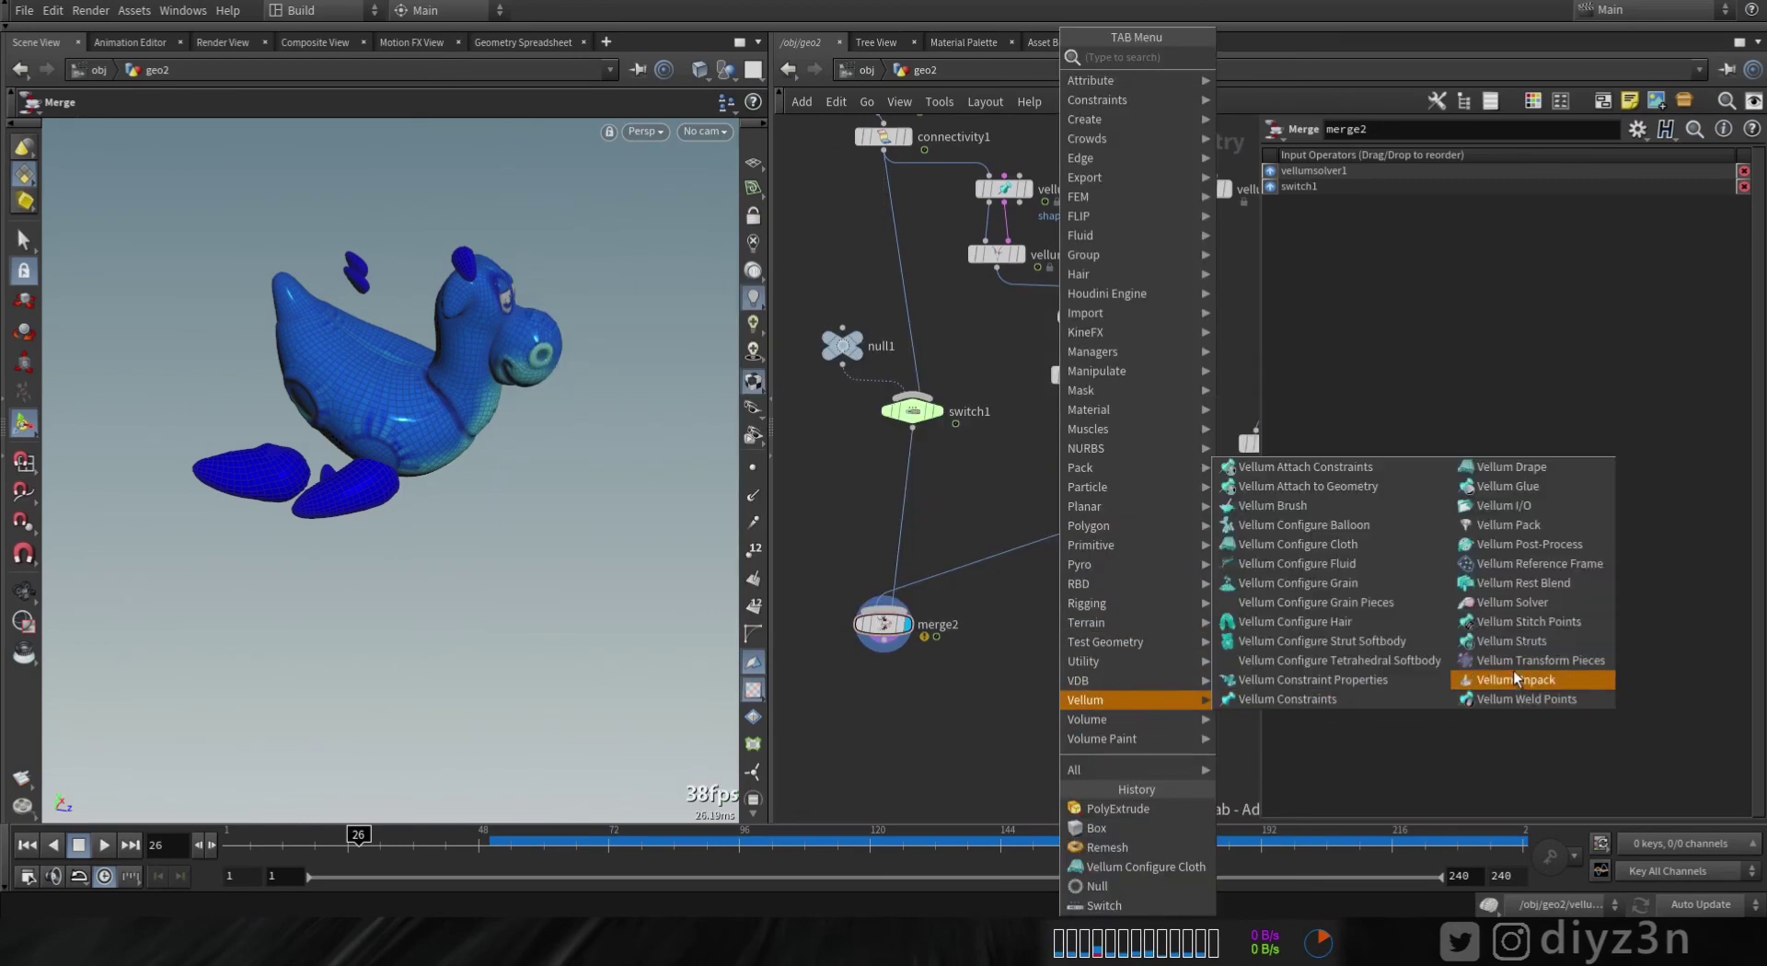
{"action": "left_click", "coordinate": [1509, 671]}
{"action": "left_click", "coordinate": [1073, 638]}
{"action": "left_click", "coordinate": [1071, 631]}
{"action": "middle_click_drag", "start_coordinate": [1001, 452], "coordinate": [994, 565]}
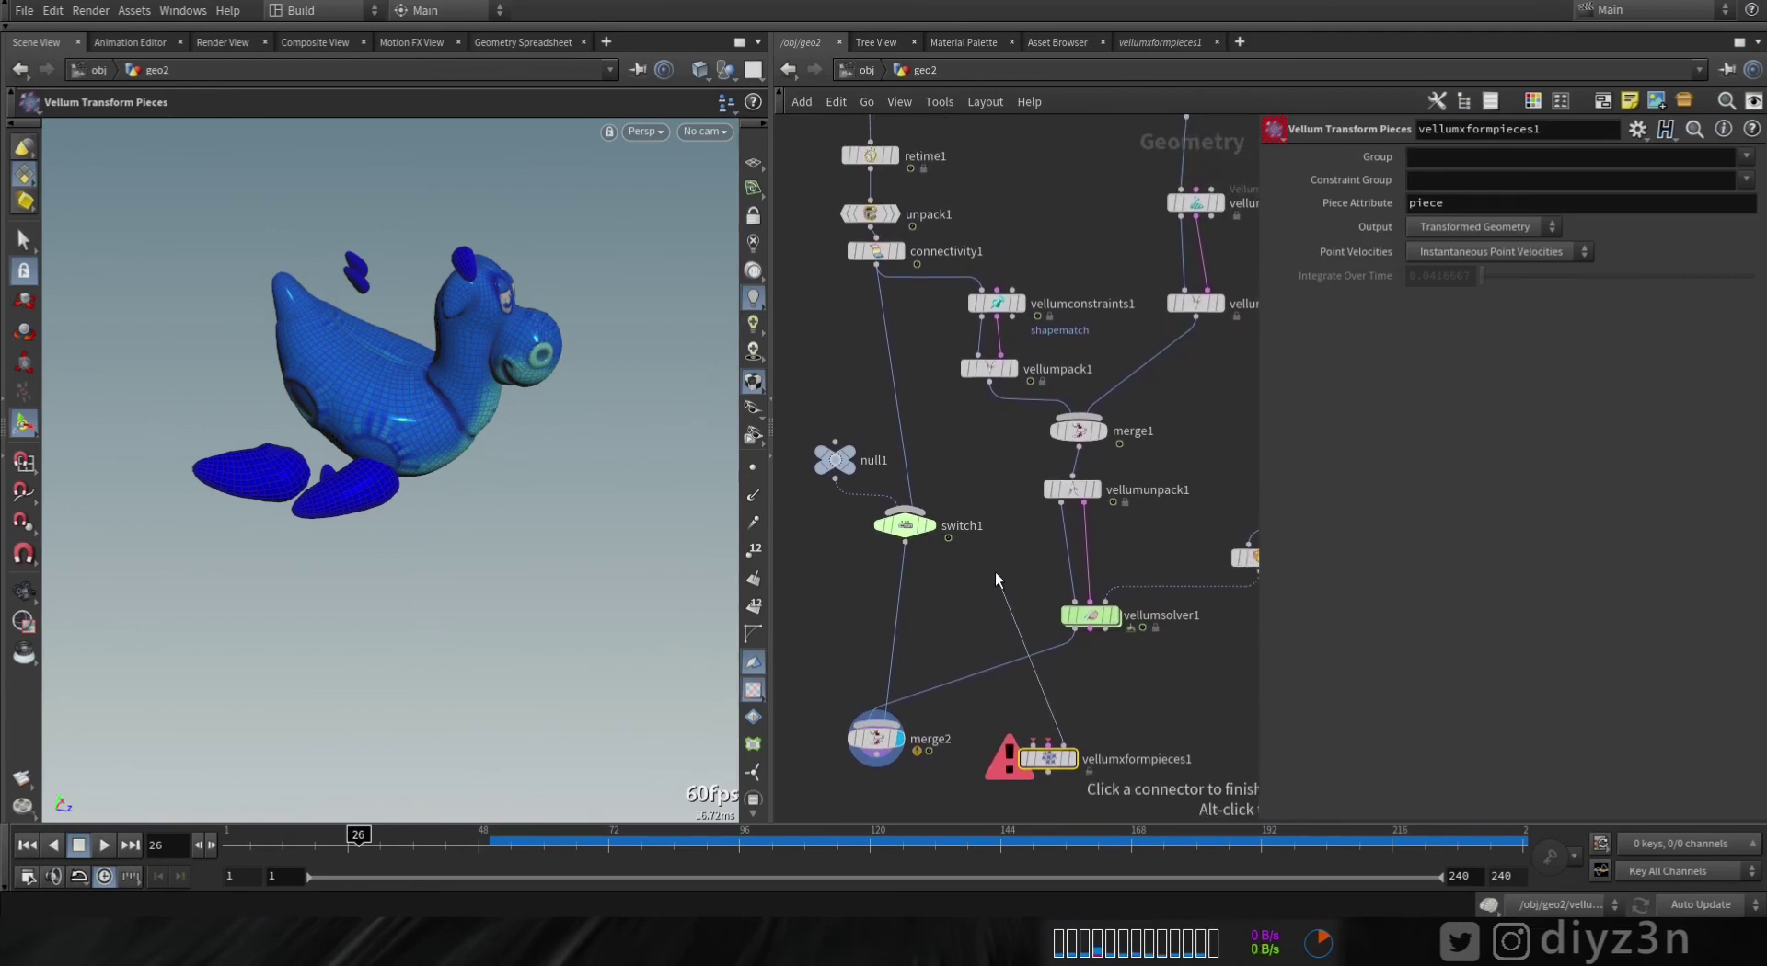
{"action": "key", "text": "Escape"}
- Duplicate null1 and switch1, wire switch2 from connectivity1 into vellumxformpieces1's geometry-to-transform input, and check switch2's output up to frame 66
{"action": "left_click_drag", "start_coordinate": [985, 571], "coordinate": [827, 464]}
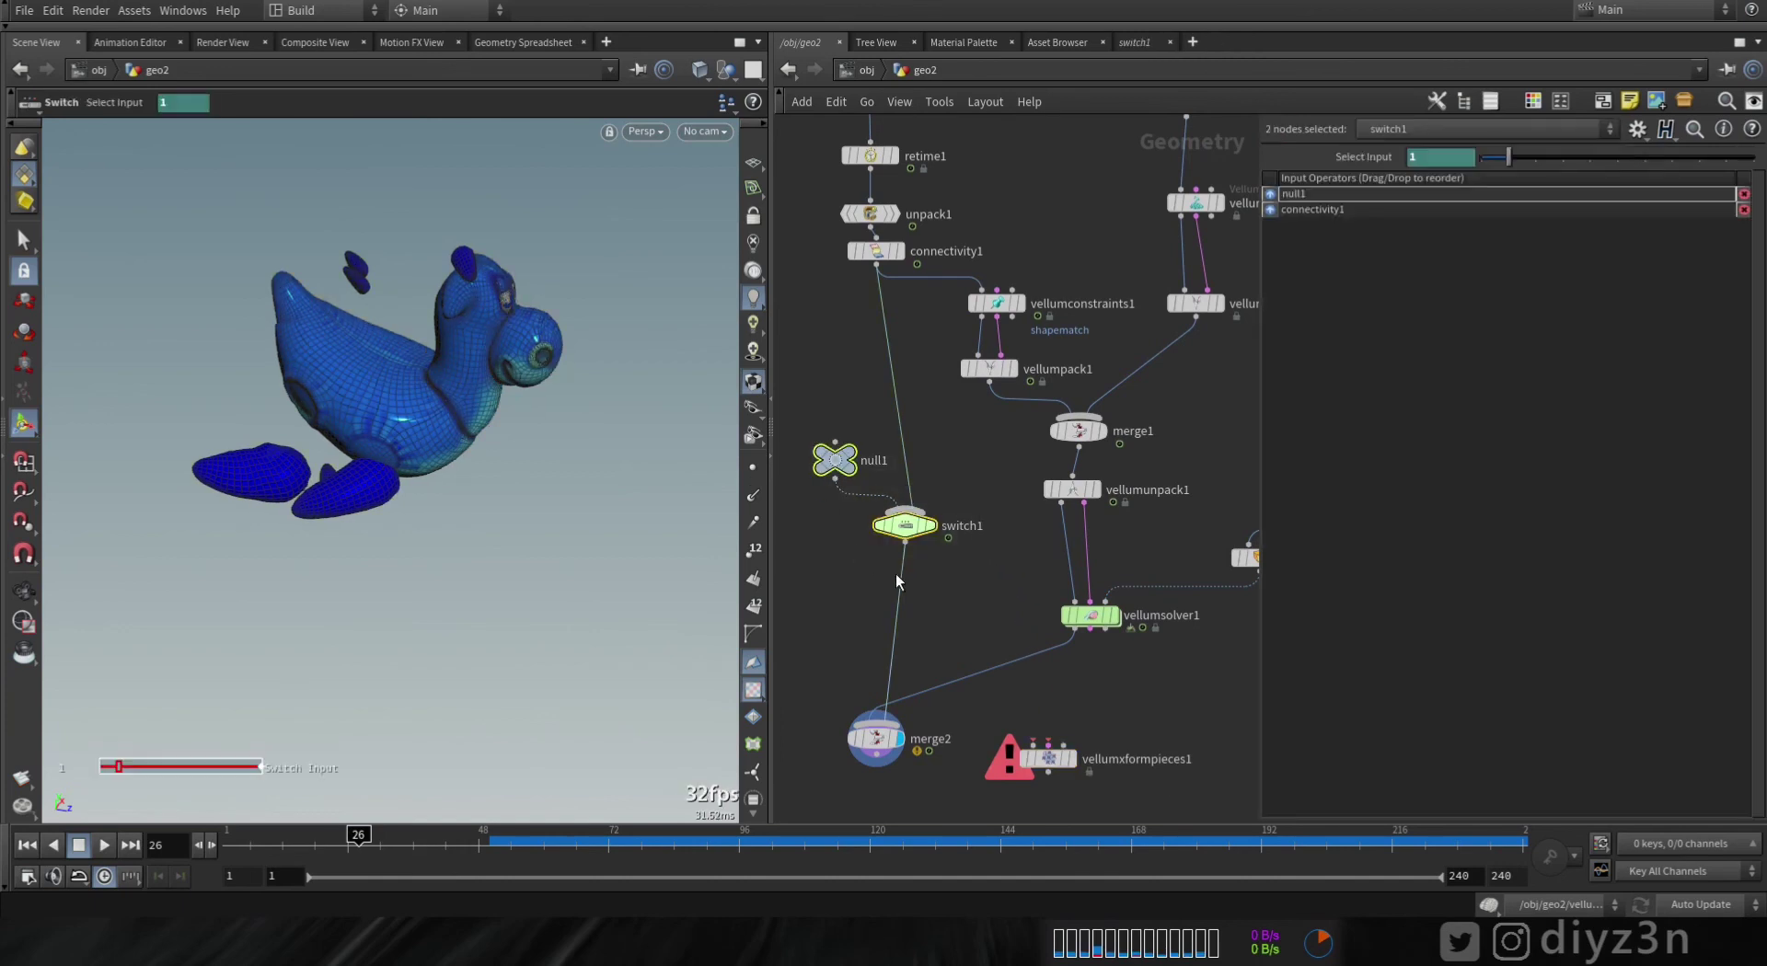
{"action": "key", "text": "ctrl+c"}
{"action": "key", "text": "ctrl+v"}
{"action": "left_click_drag", "start_coordinate": [1008, 575], "coordinate": [972, 486]}
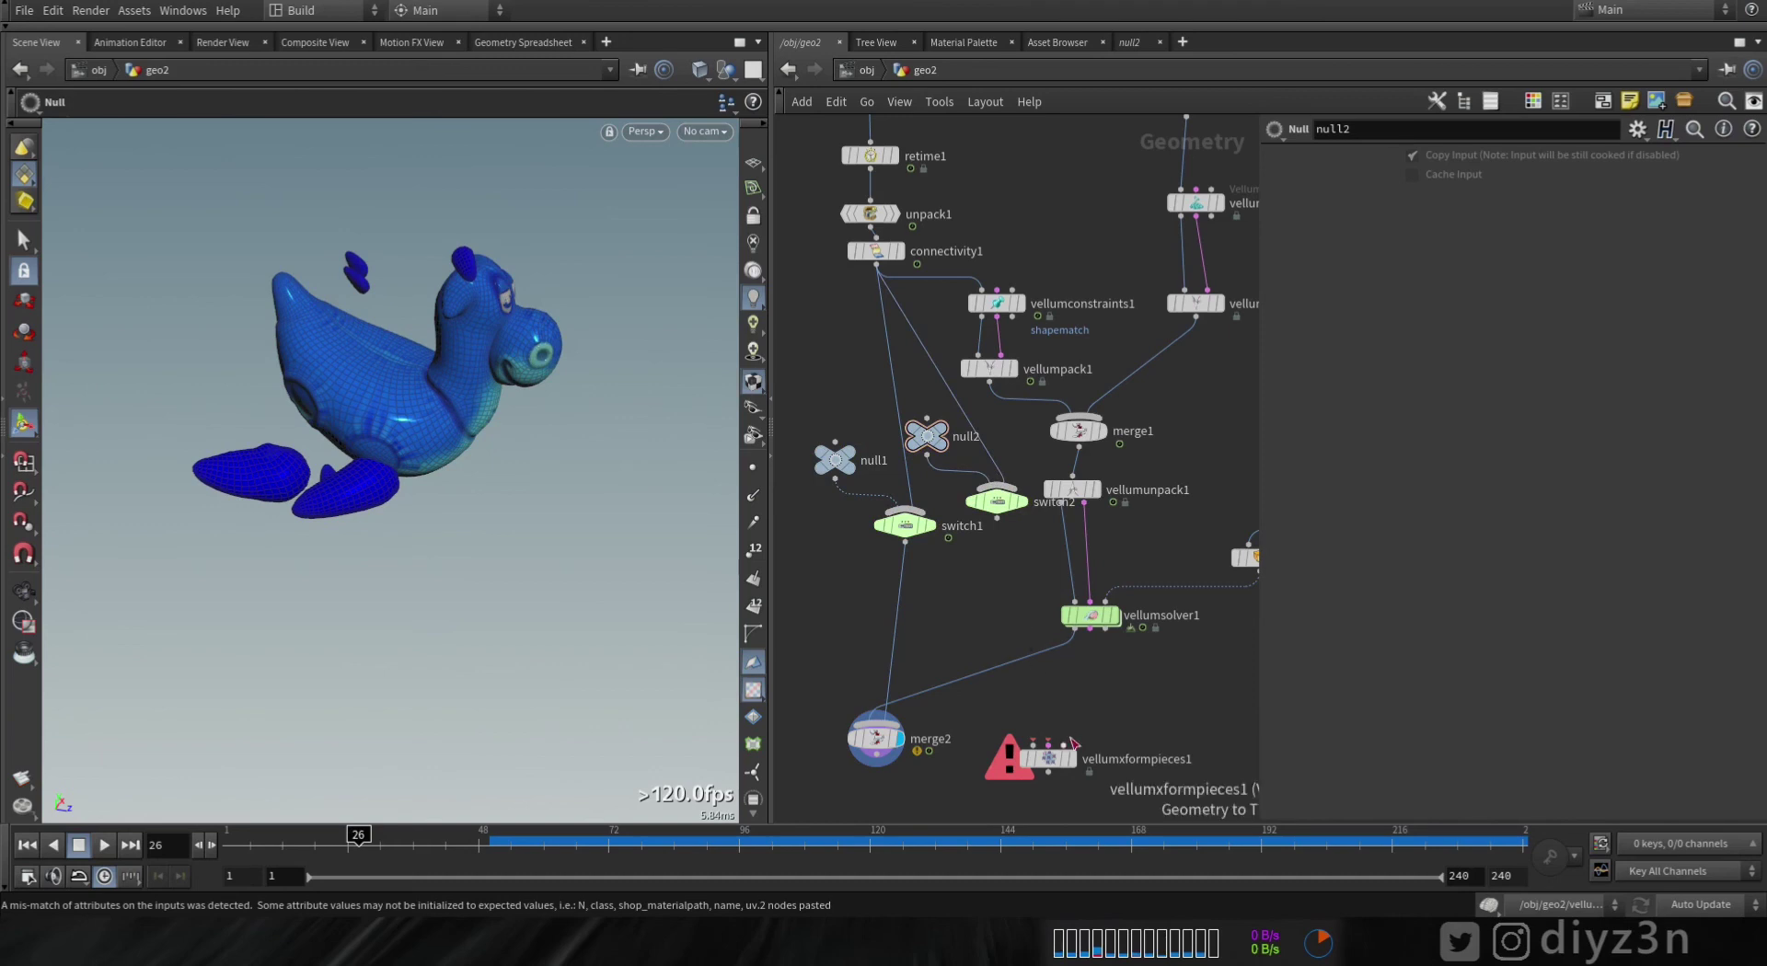
{"action": "left_click", "coordinate": [999, 506]}
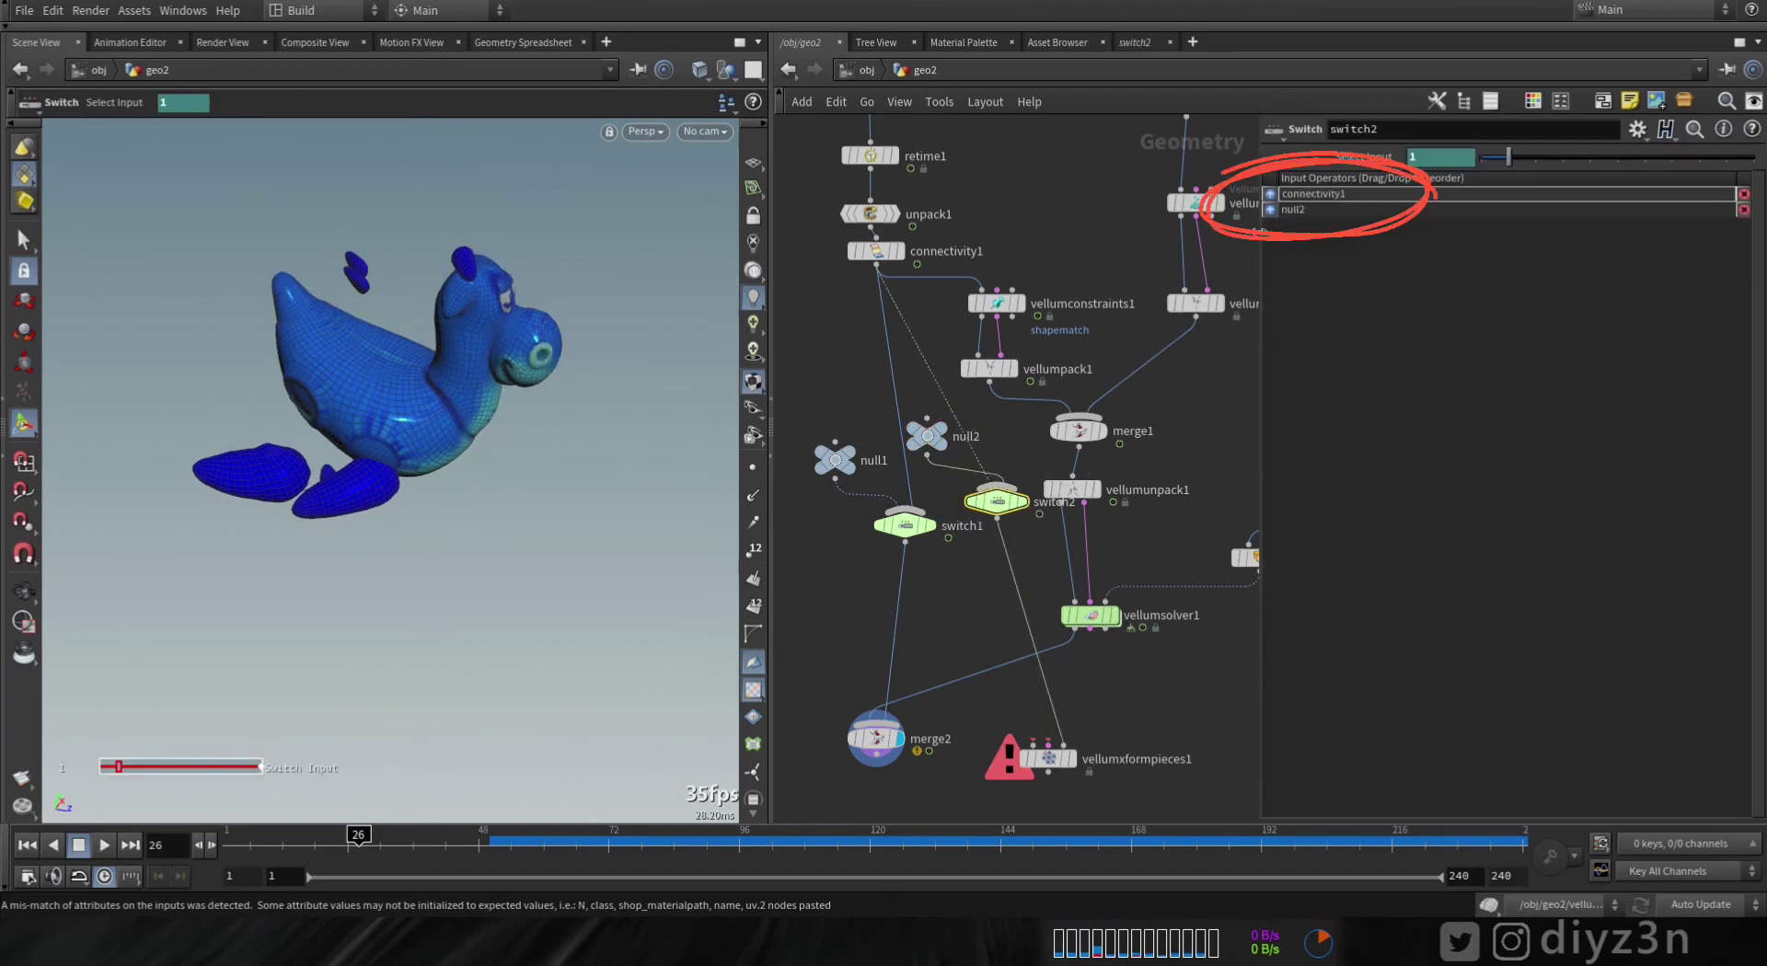
{"action": "left_click", "coordinate": [1029, 470]}
{"action": "left_click_drag", "start_coordinate": [236, 837], "coordinate": [575, 837]}
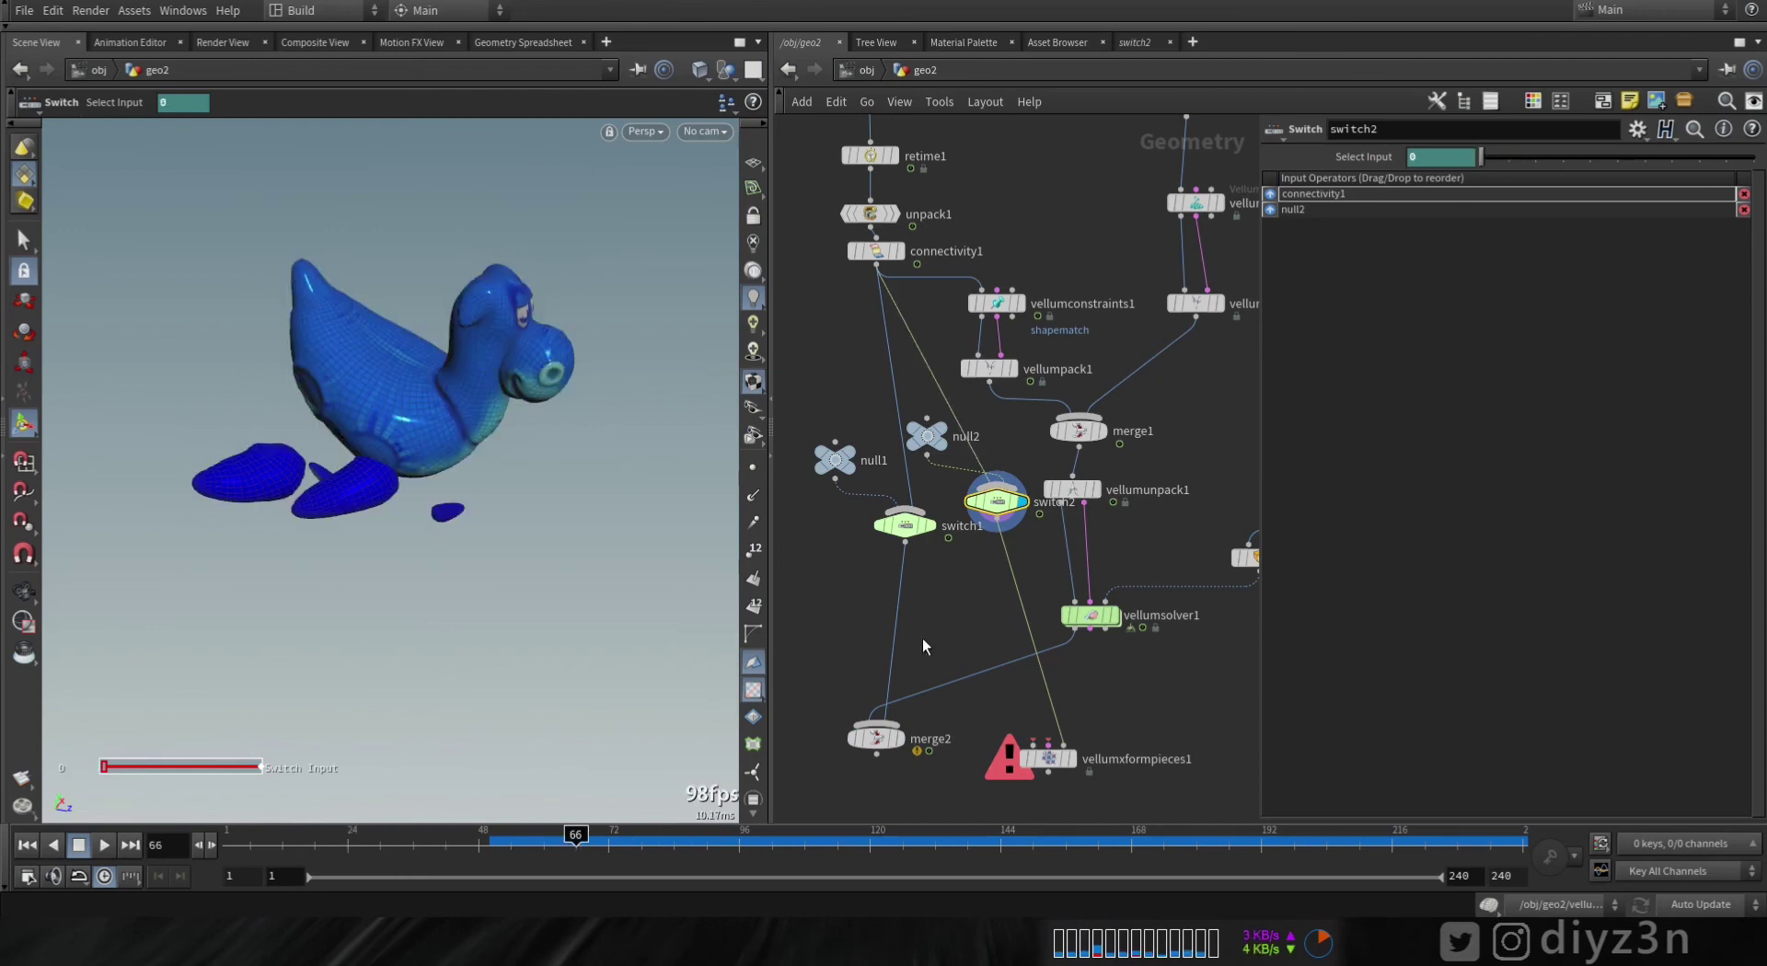
- Connect the geometry and constraint outputs of vellumsolver1 to vellumxformpieces1 and display that node
{"action": "middle_click_drag", "start_coordinate": [994, 666], "coordinate": [980, 582]}
{"action": "left_click", "coordinate": [1037, 660]}
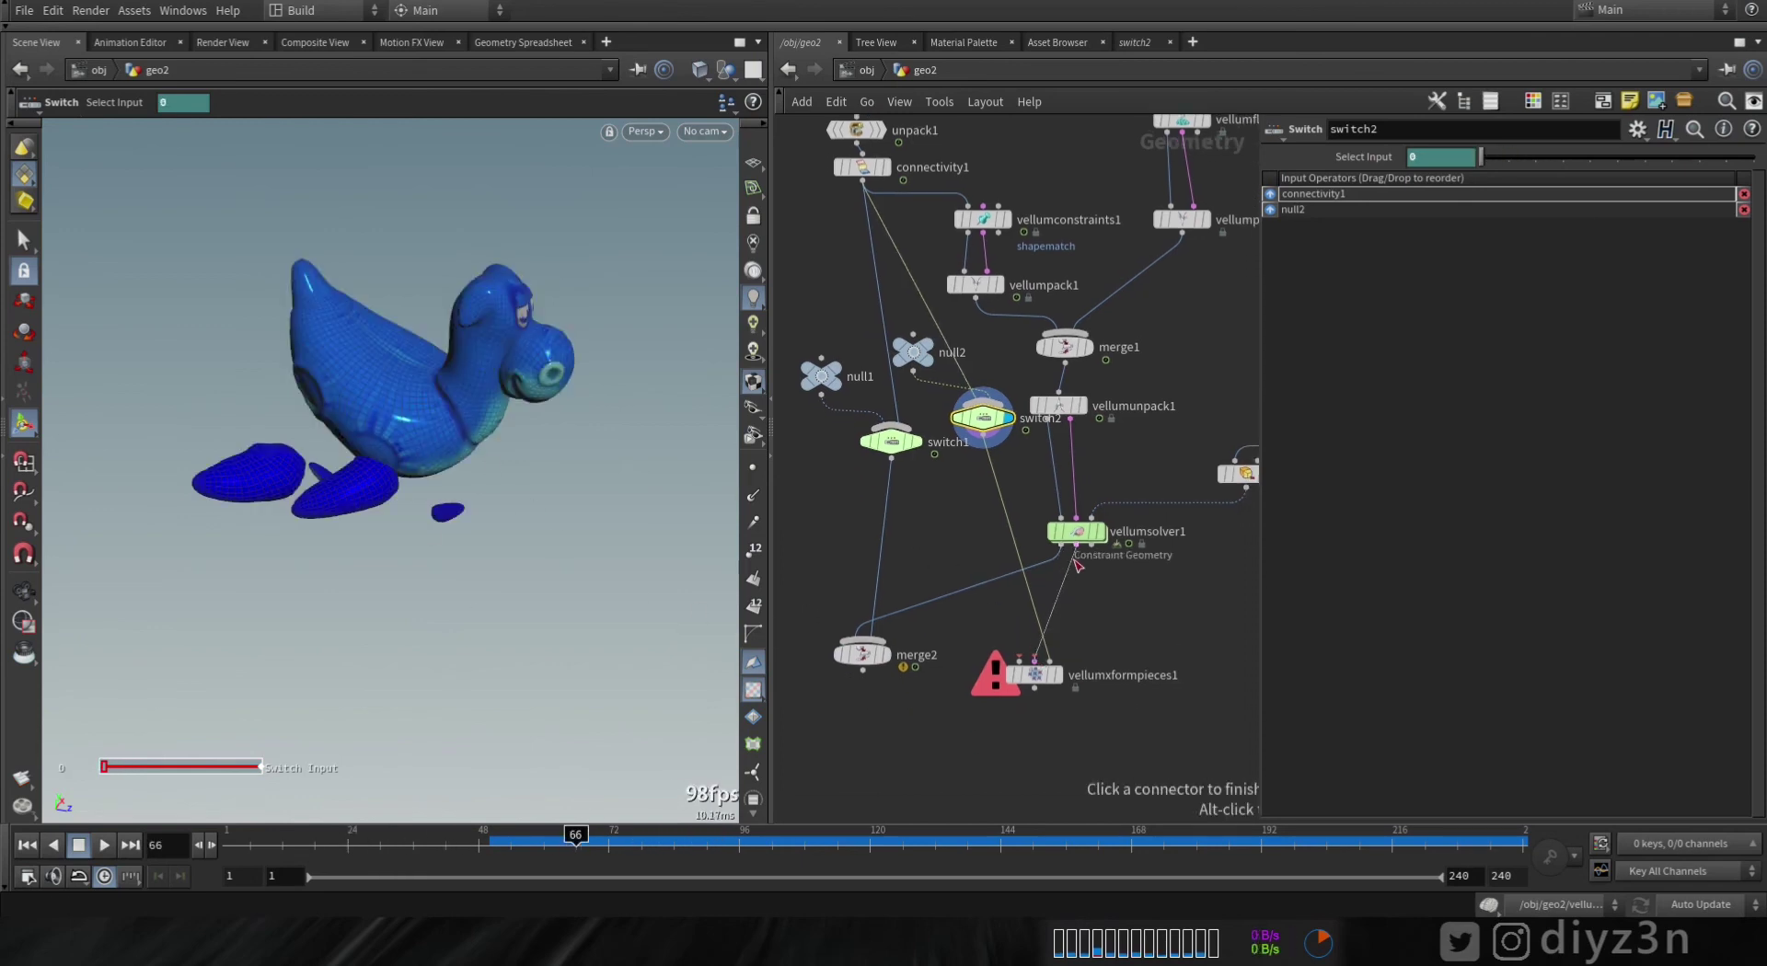
{"action": "left_click", "coordinate": [1060, 655]}
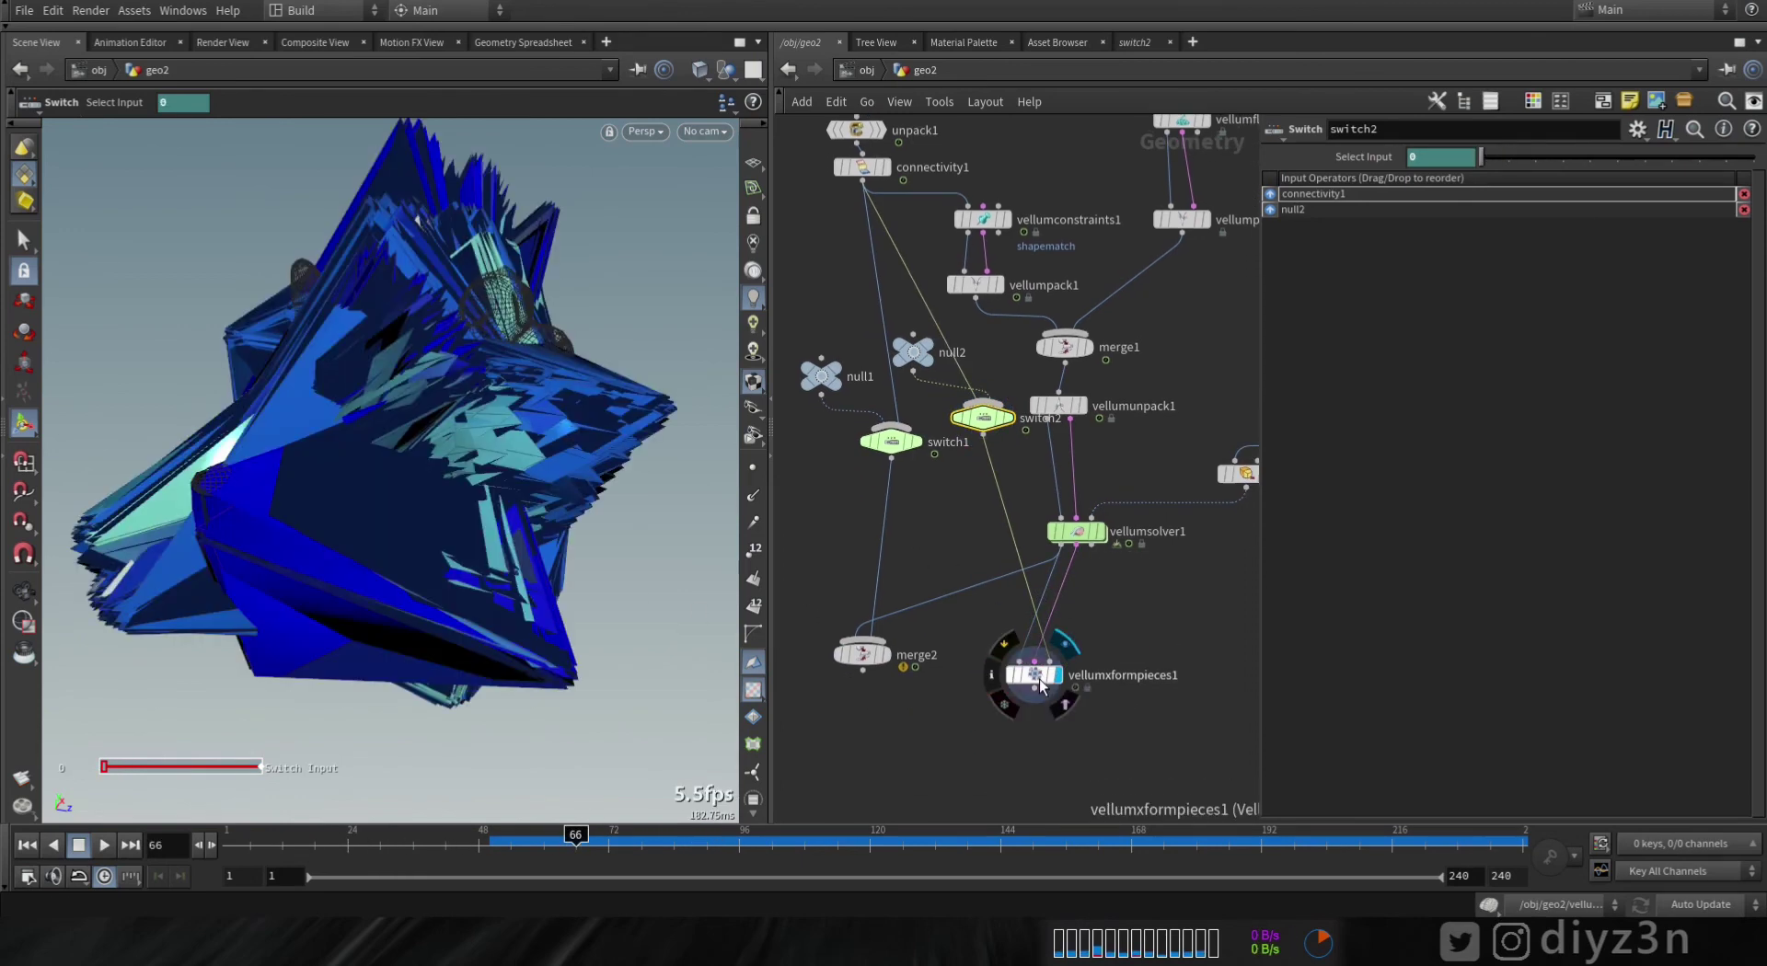
{"action": "left_click", "coordinate": [1036, 673]}
- Set the Piece Attribute of vellumxformpieces1 to class, scrub the result, and feed it into merge2 in place of vellumsolver1
{"action": "left_click", "coordinate": [865, 168]}
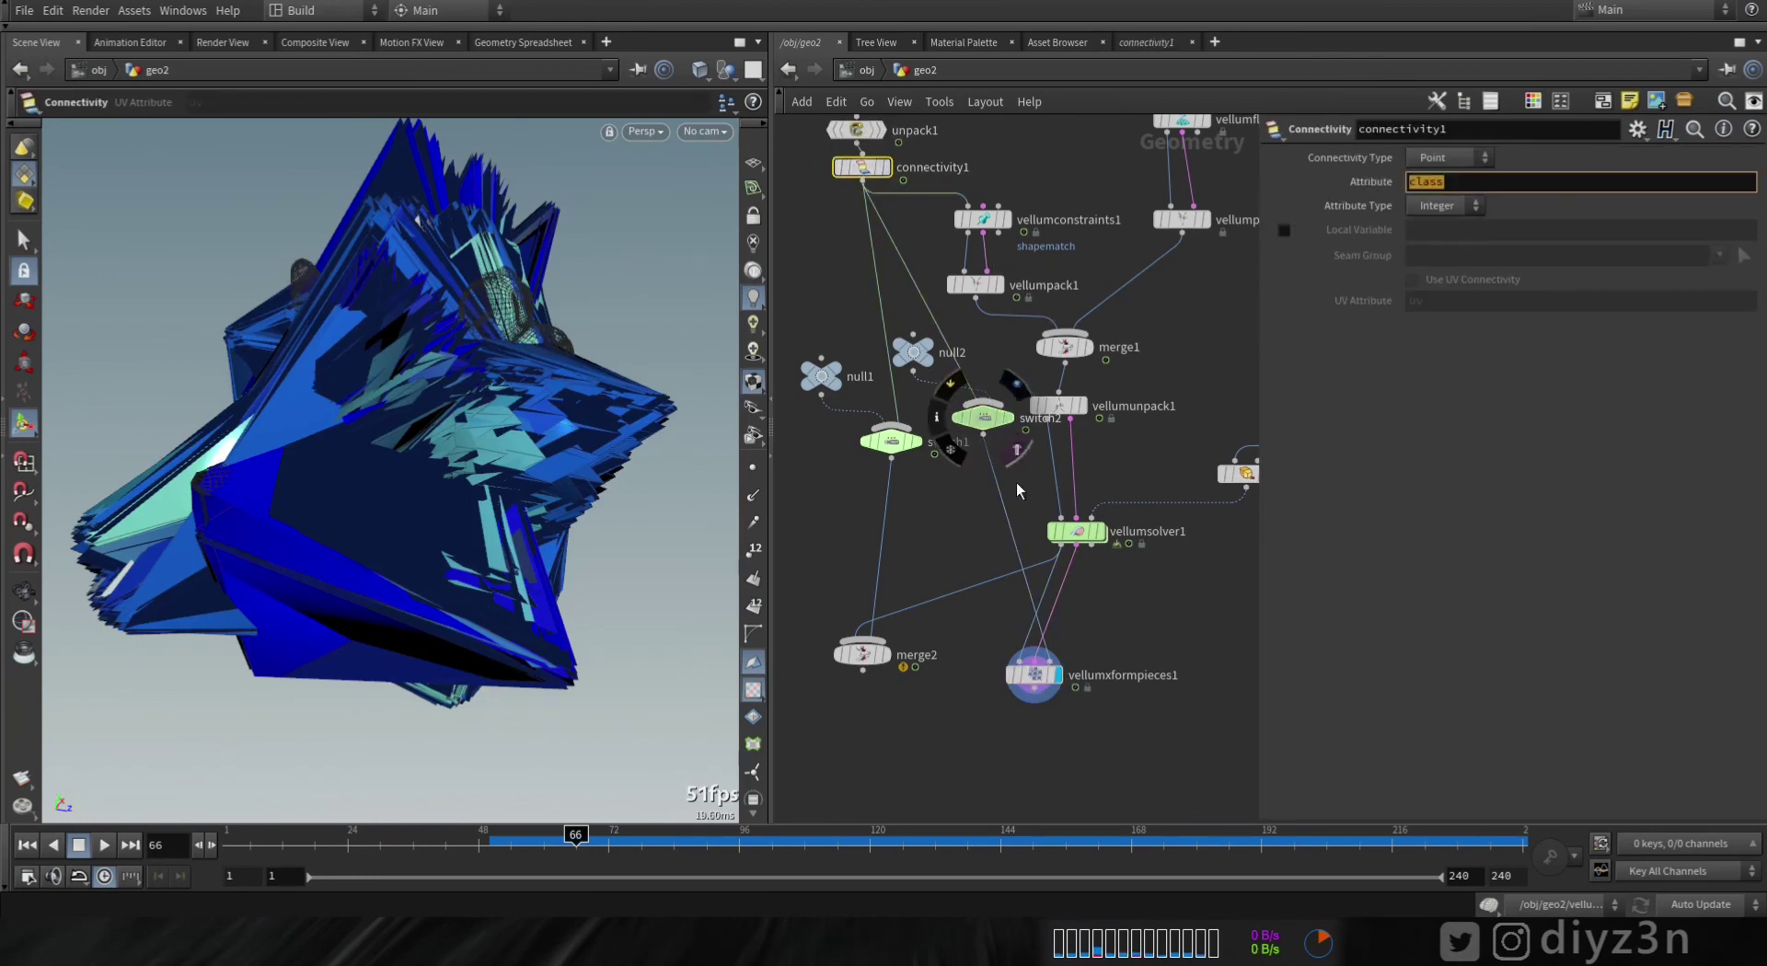
{"action": "left_click", "coordinate": [1044, 679]}
{"action": "left_click", "coordinate": [1473, 201]}
{"action": "type", "text": "class"}
{"action": "key", "text": "Return"}
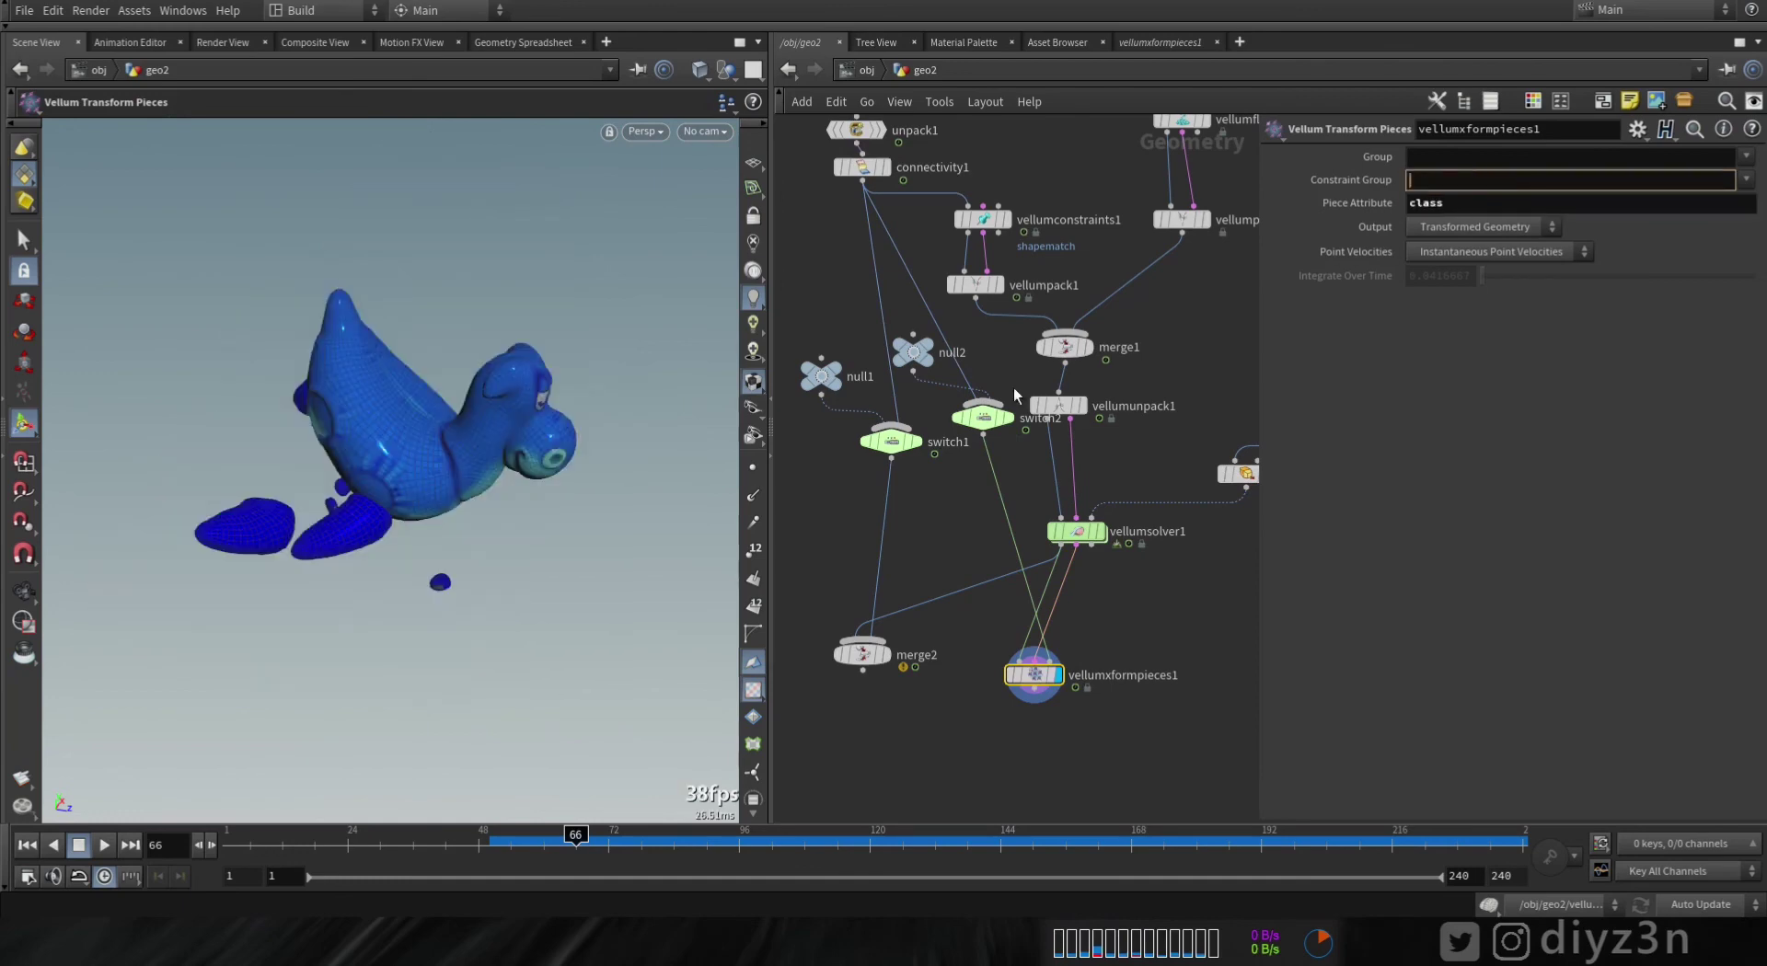
{"action": "left_click_drag", "start_coordinate": [575, 844], "coordinate": [858, 844]}
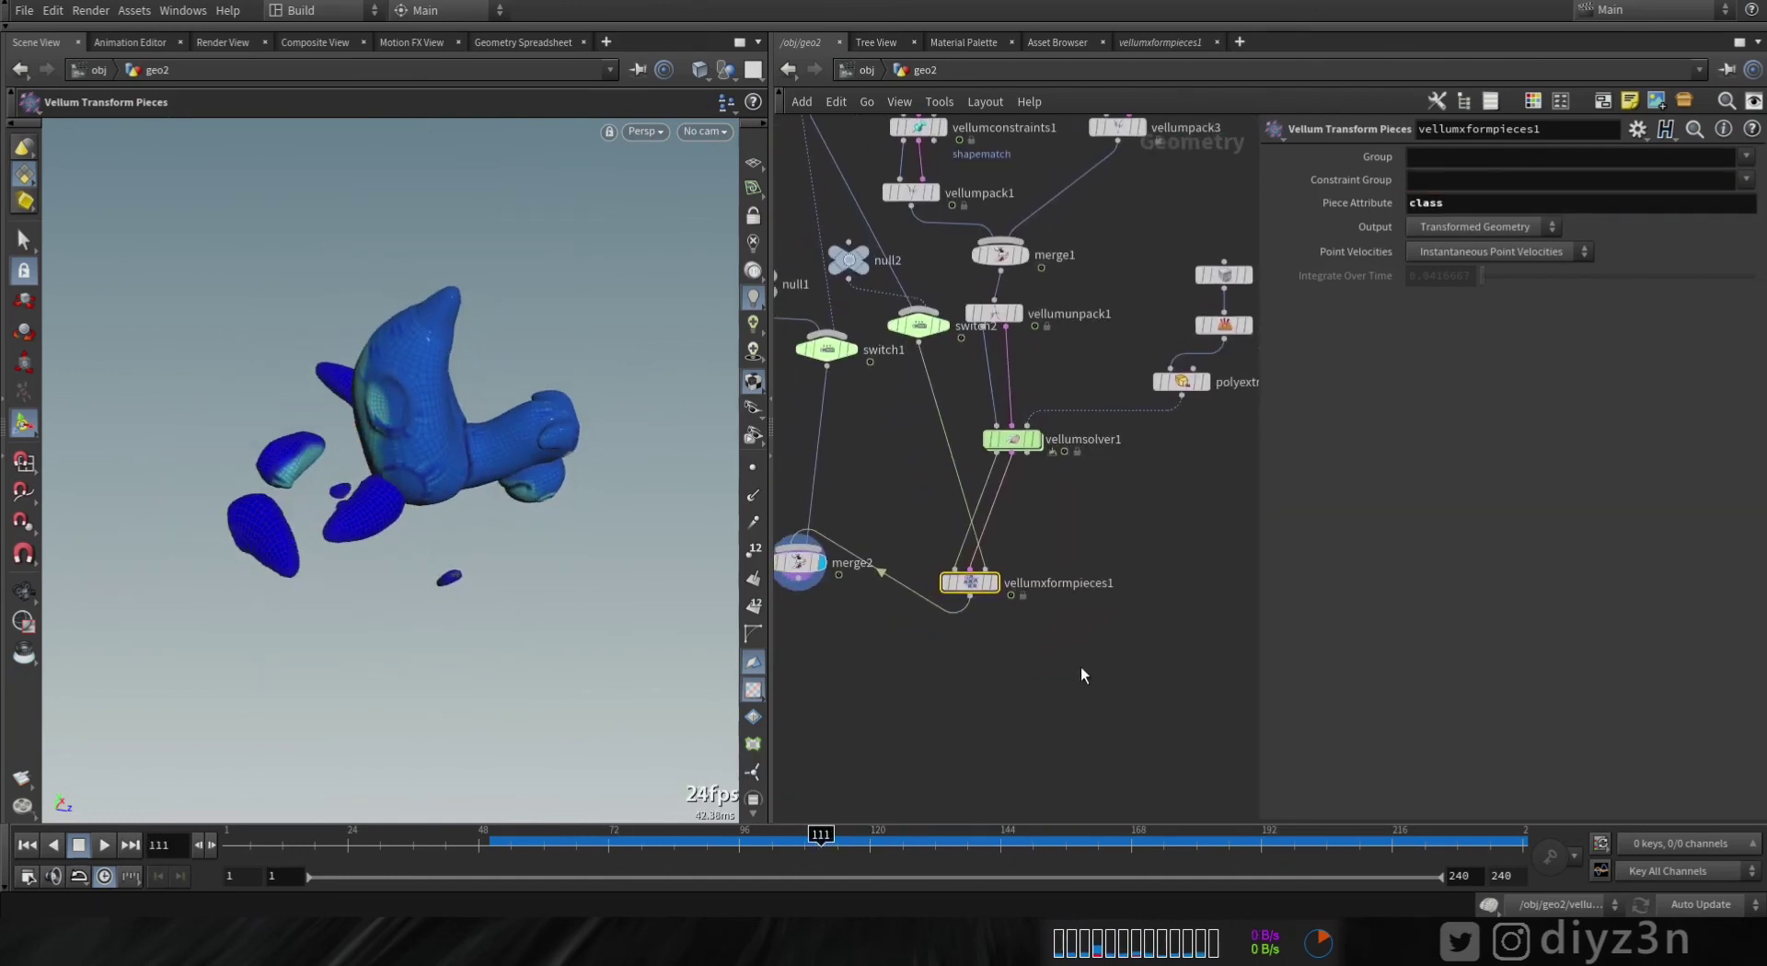
- Add a Split node, connect it to the geometry output of vellumsolver1, and display it
{"action": "key", "text": "Tab"}
{"action": "type", "text": "sp"}
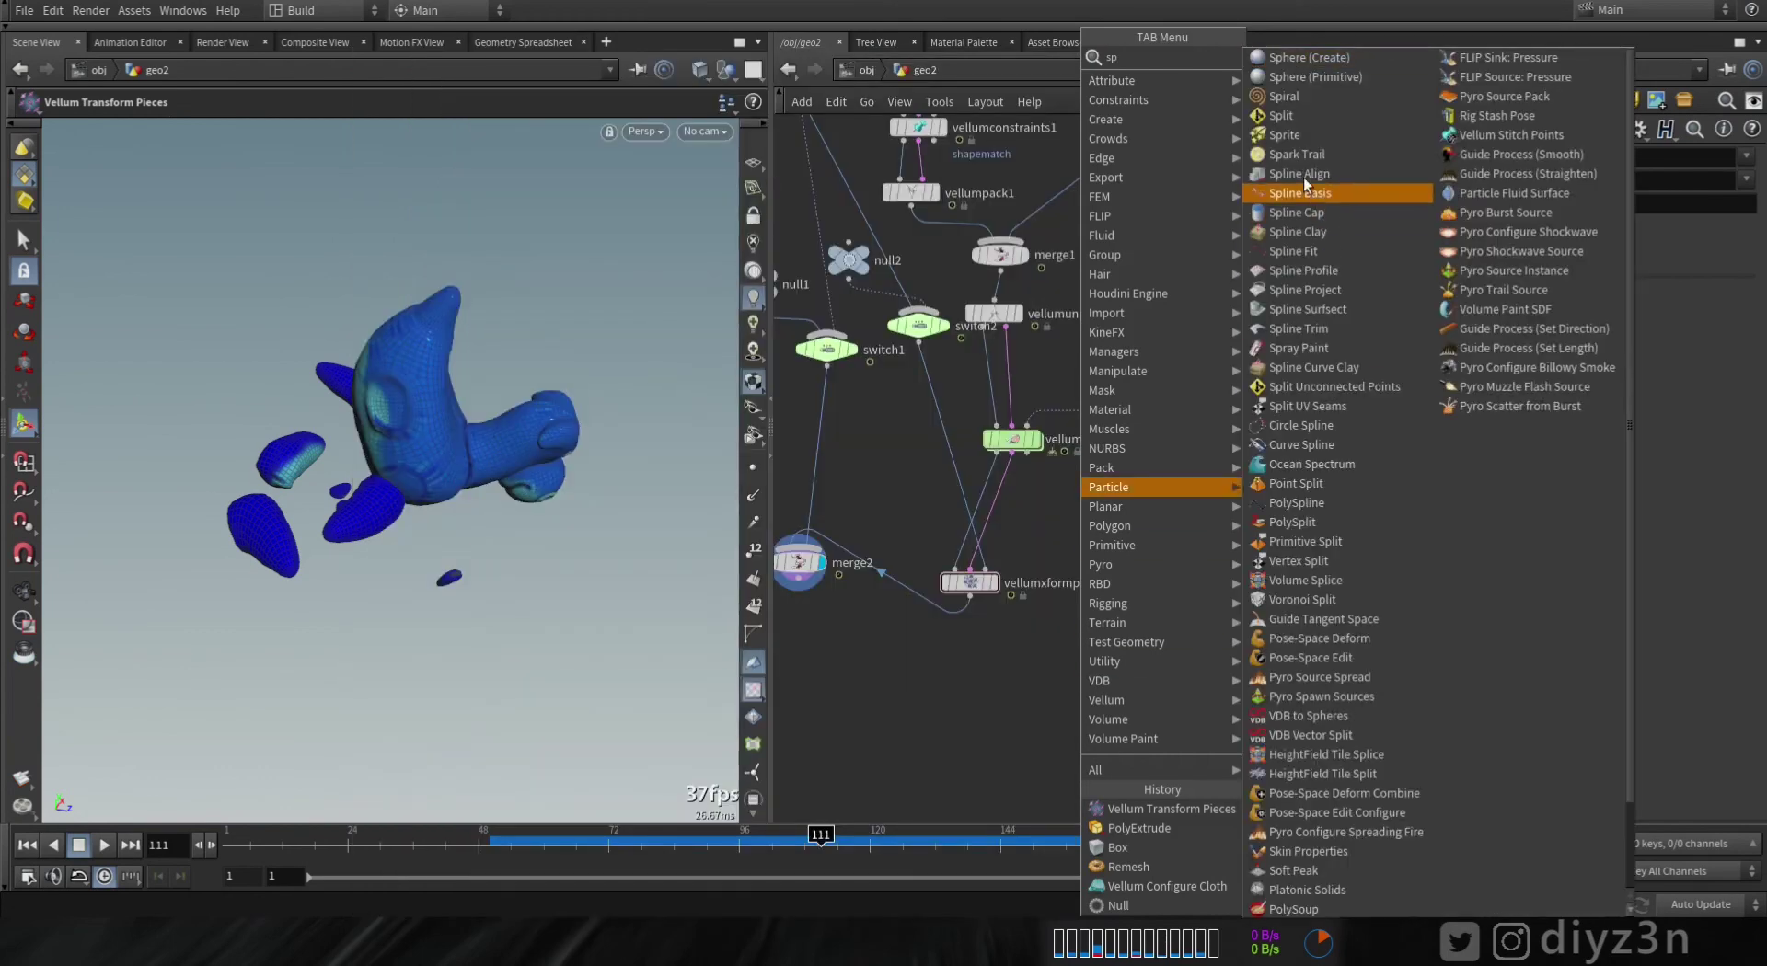
{"action": "left_click", "coordinate": [1295, 118]}
{"action": "left_click", "coordinate": [1100, 654]}
{"action": "left_click", "coordinate": [998, 465]}
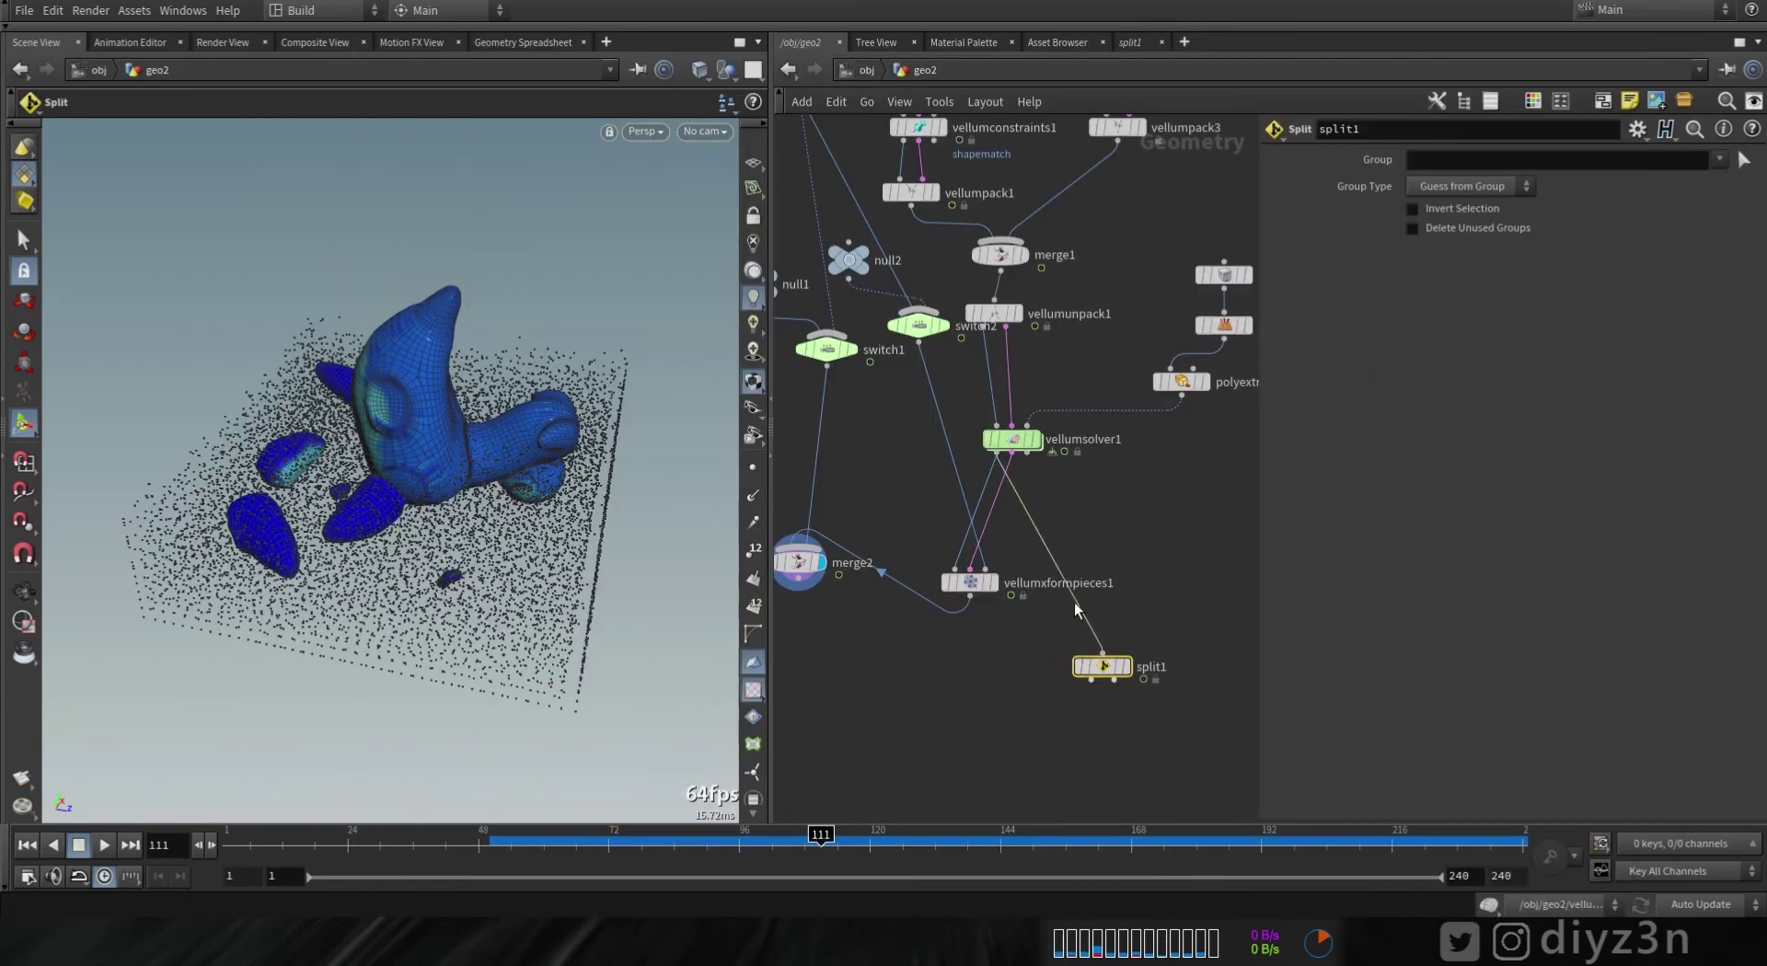
{"action": "left_click", "coordinate": [1130, 639]}
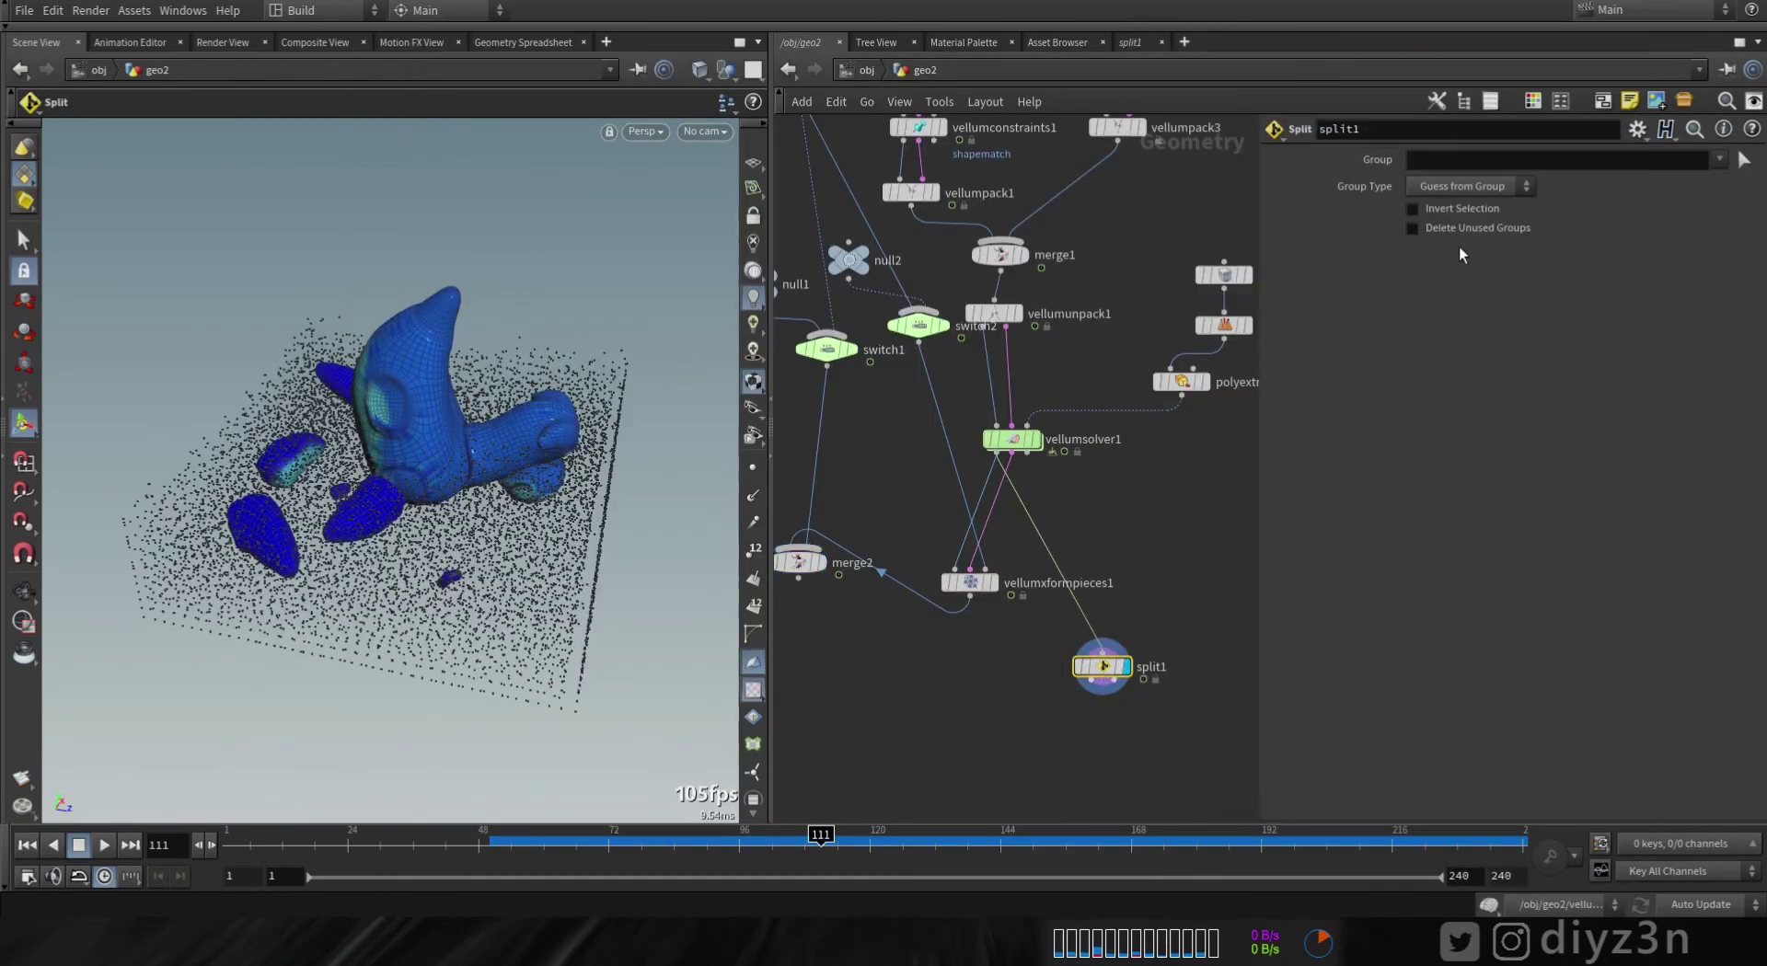
{"action": "left_click", "coordinate": [1718, 160]}
{"action": "left_click", "coordinate": [1608, 234]}
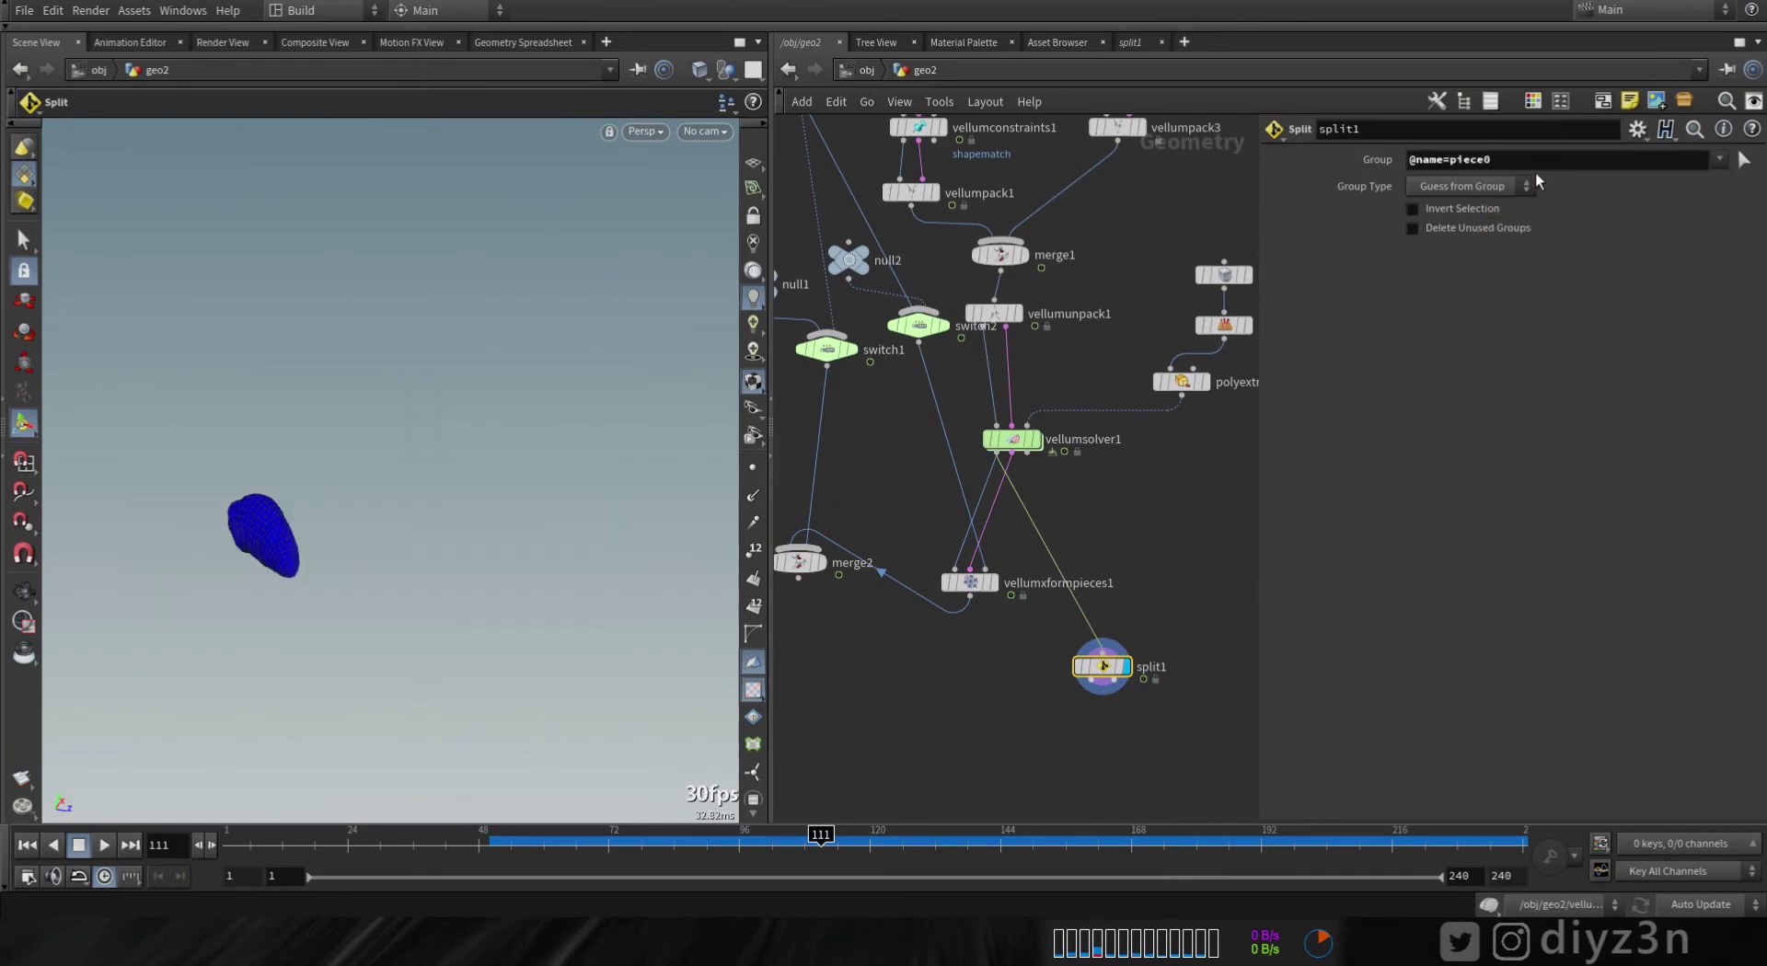
{"action": "key", "text": "Return"}
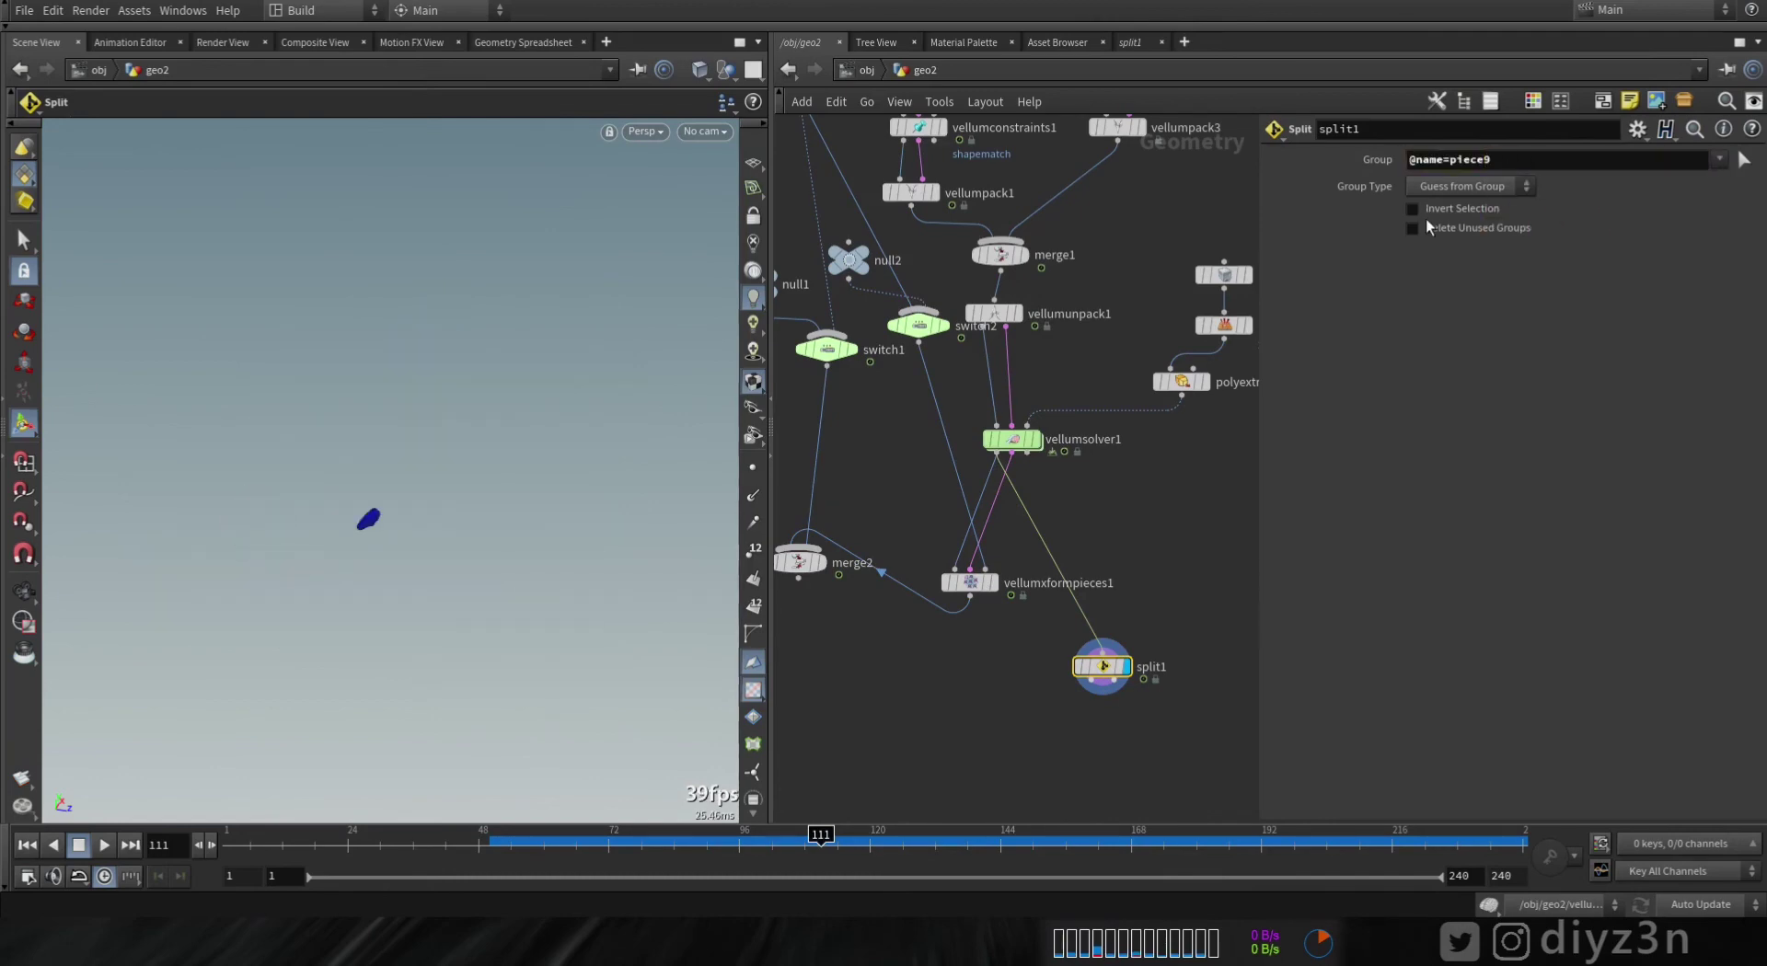
{"action": "key", "text": "Return"}
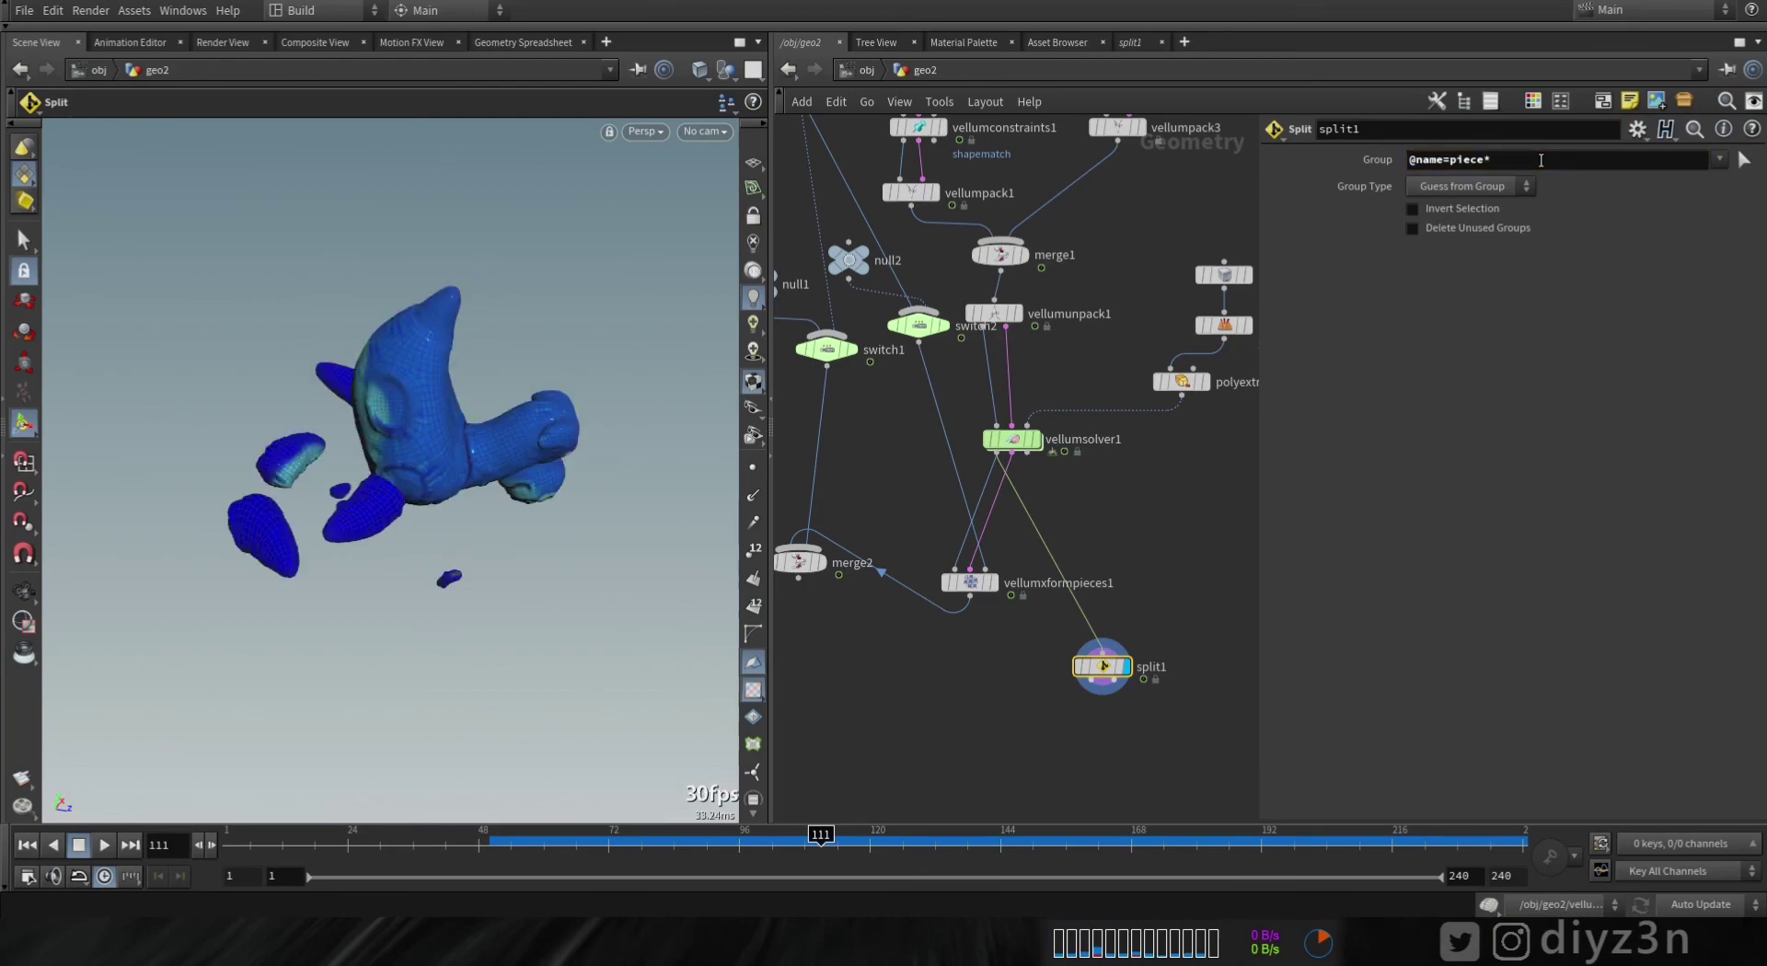
{"action": "left_click", "coordinate": [1459, 209]}
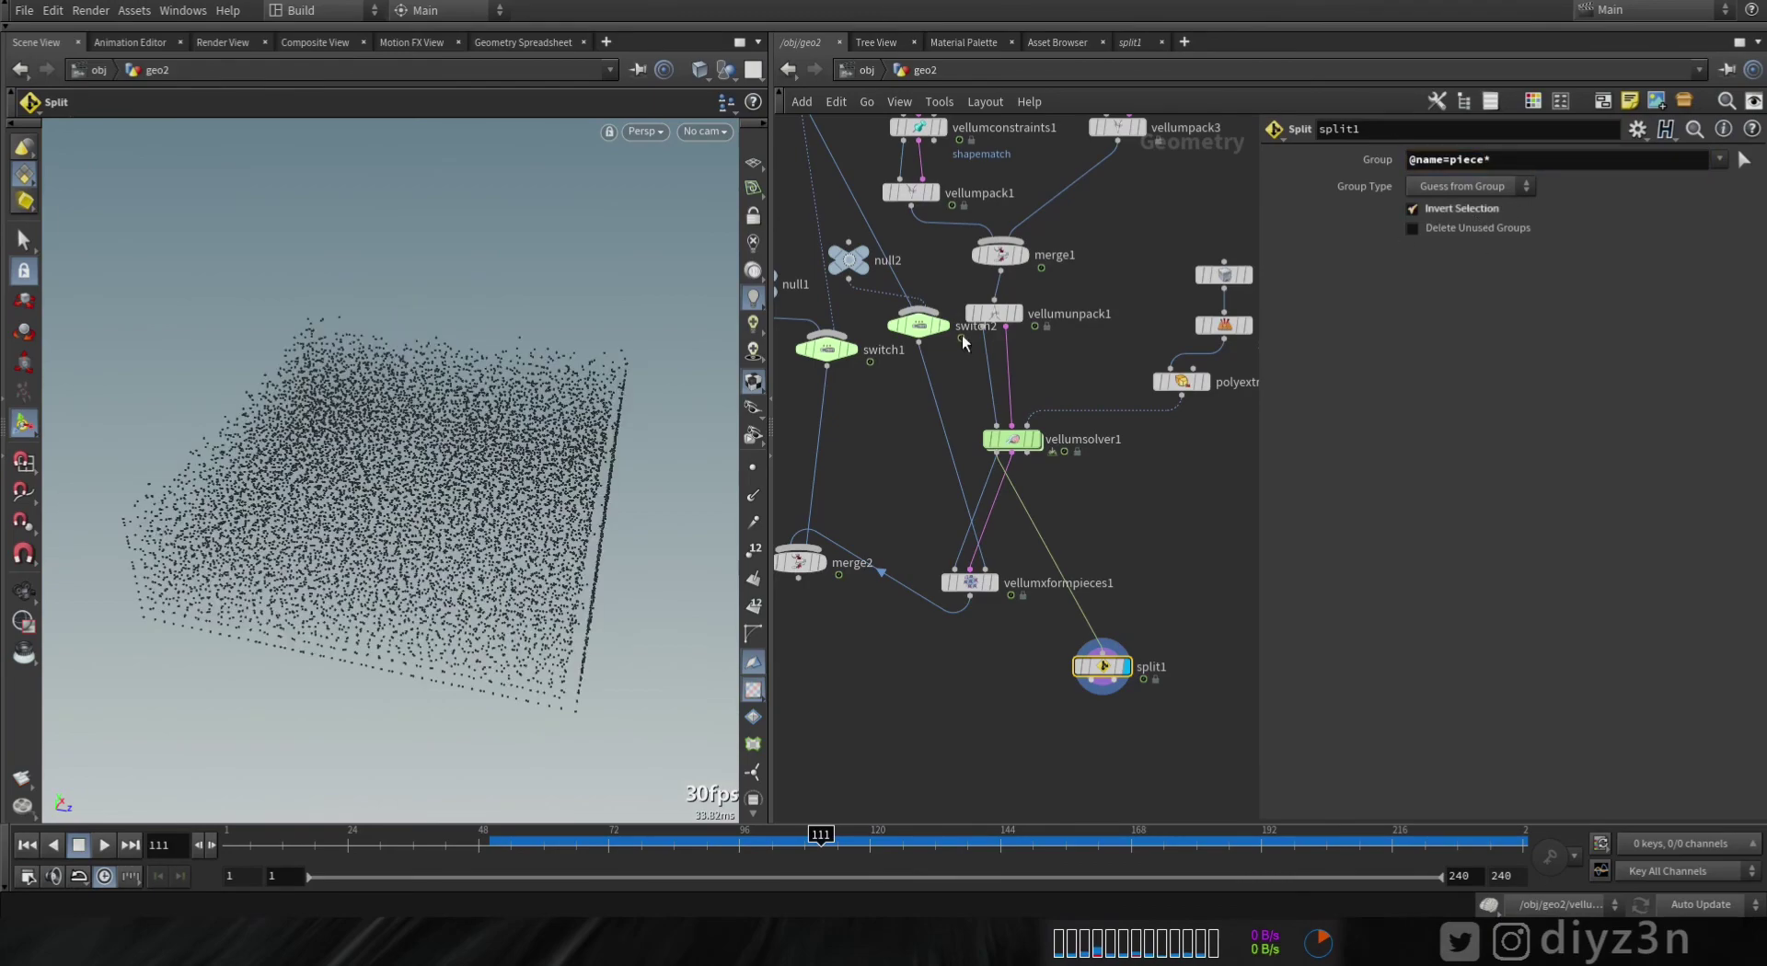
{"action": "left_click", "coordinate": [757, 475]}
{"action": "left_click_drag", "start_coordinate": [478, 843], "coordinate": [1066, 856]}
- Move merge2 farther below the network branches and display switch1
{"action": "middle_click_drag", "start_coordinate": [852, 541], "coordinate": [908, 505]}
{"action": "left_click_drag", "start_coordinate": [856, 532], "coordinate": [896, 737]}
{"action": "left_click", "coordinate": [915, 287]}
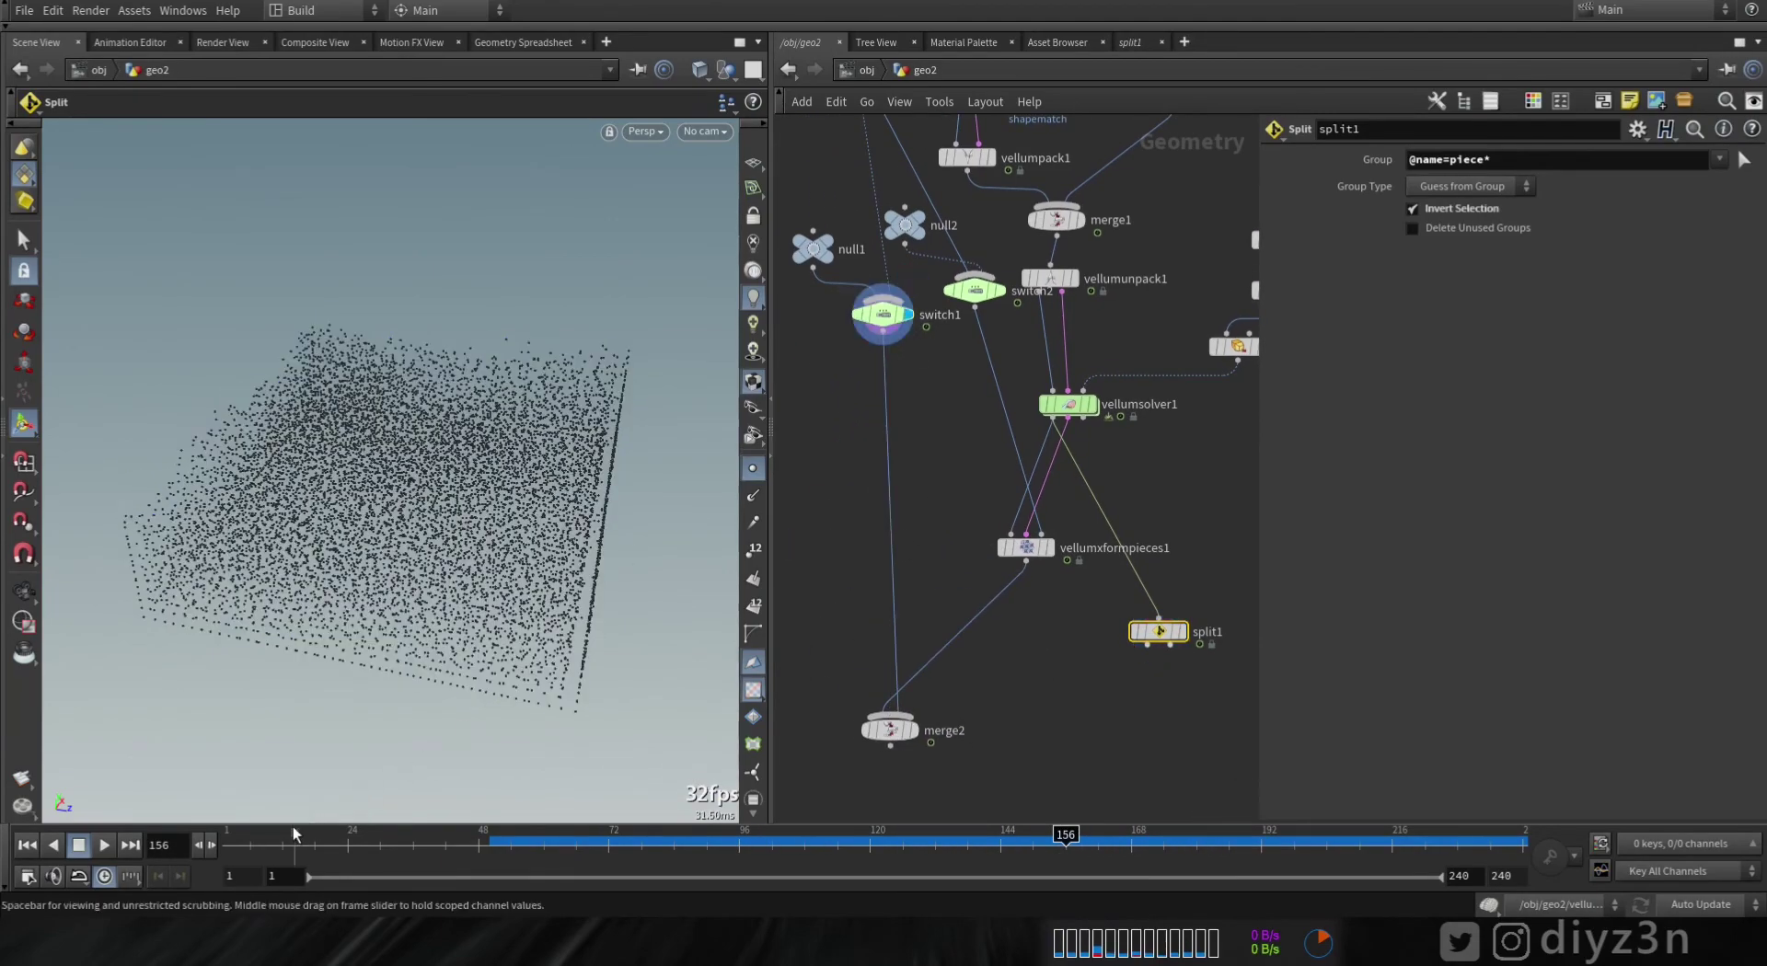